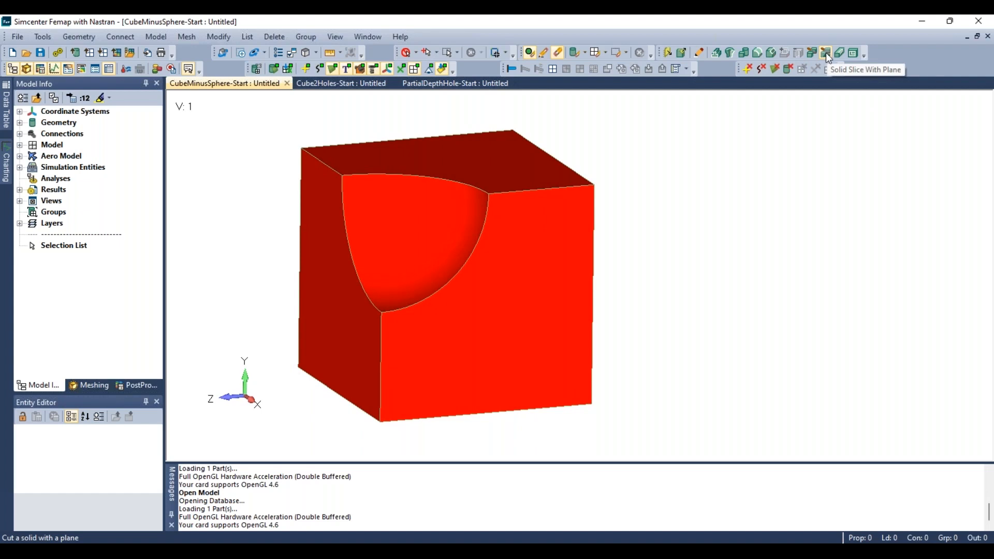
- Start Solid Slice With Plane and select the cube solid as the solid to slice
left_click(825, 52)
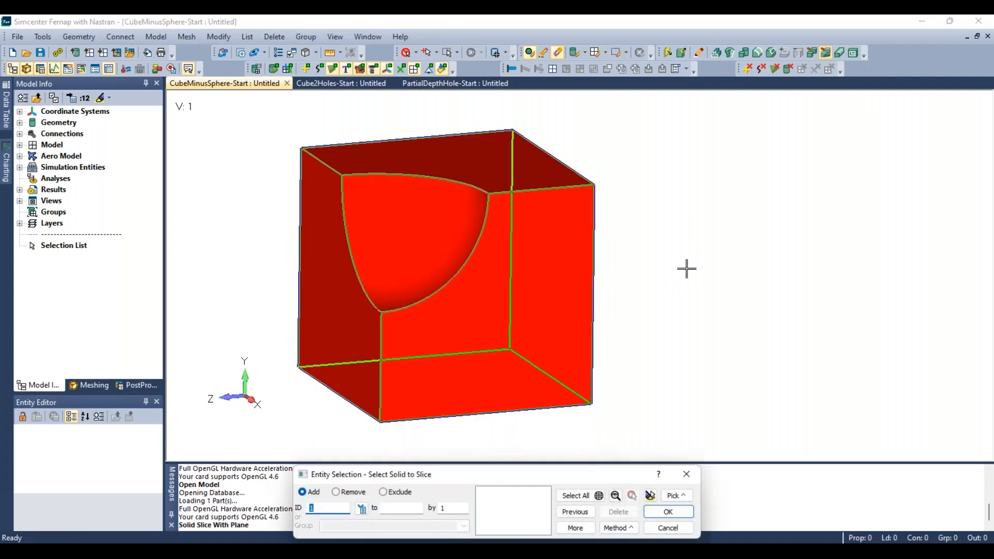
right_click(665, 208)
left_click(703, 399)
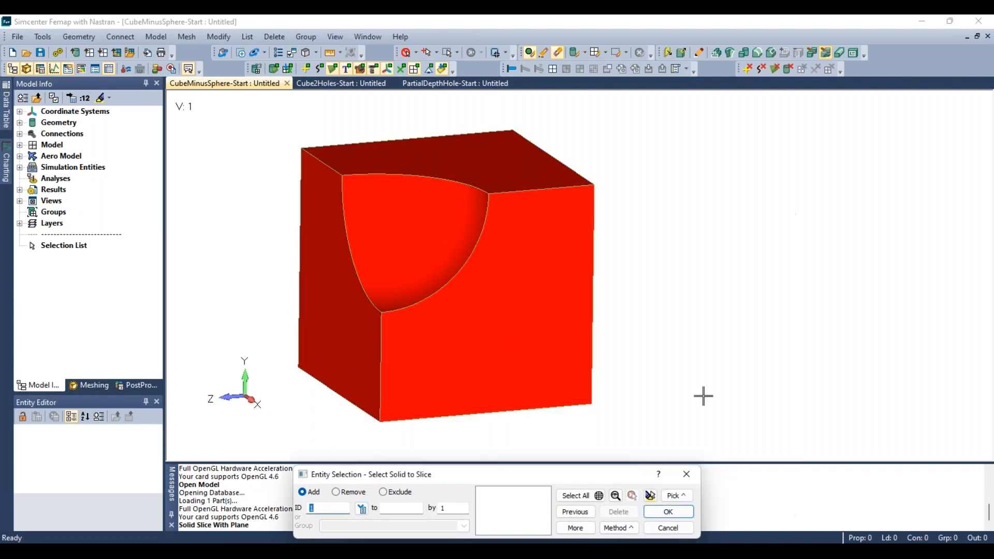
left_click_drag(592, 479, 850, 203)
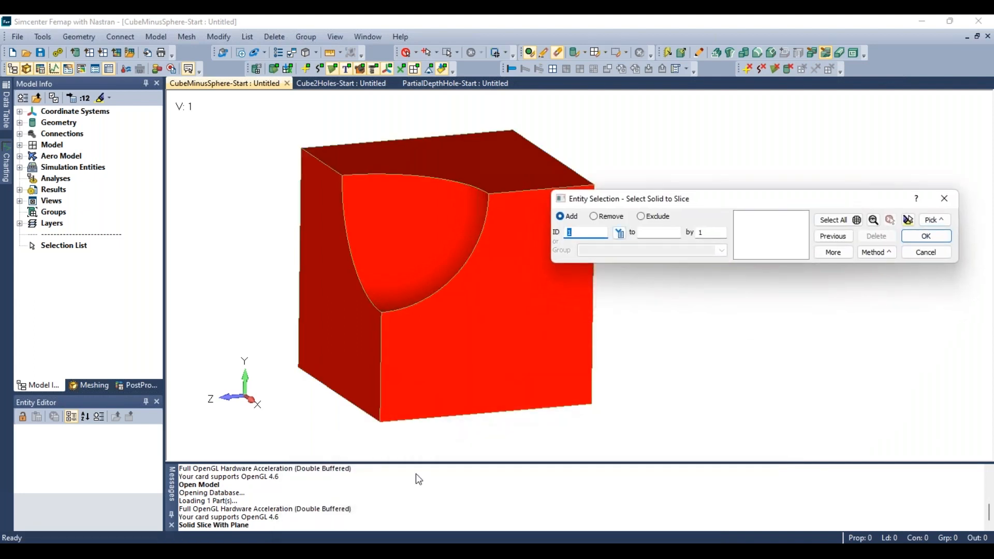
left_click(437, 338)
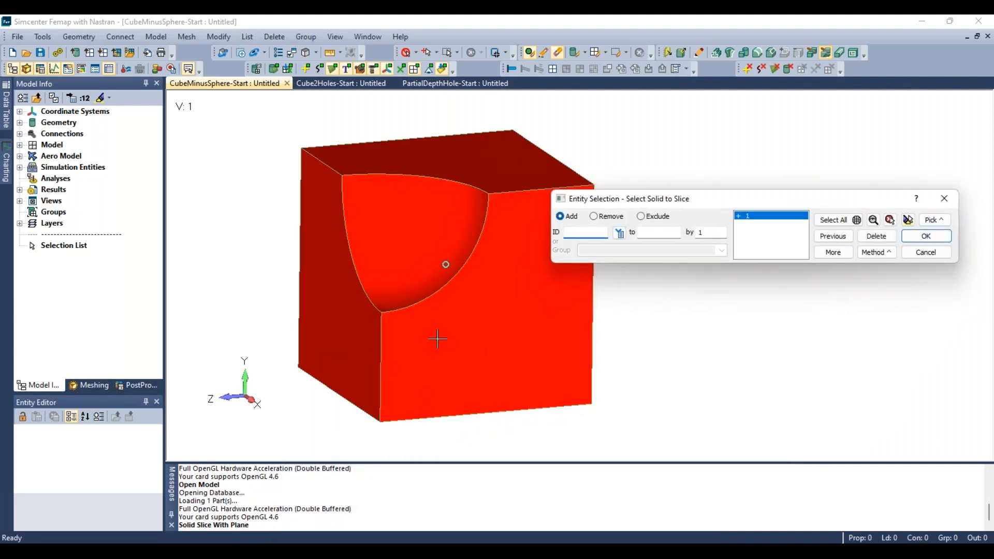
left_click(920, 239)
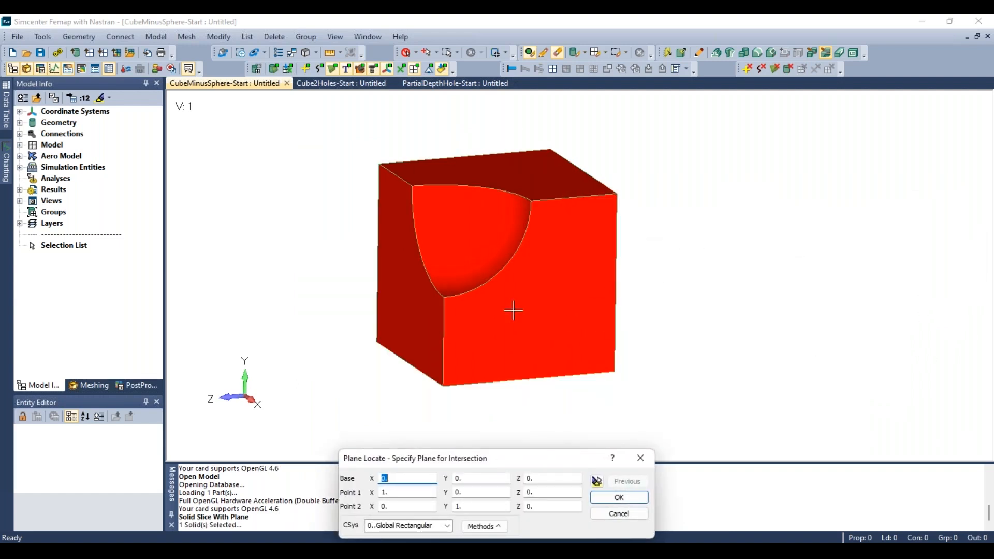
- Define the slicing plane as normal to the cube's bottom face at the point where the spherical cut meets the edge
left_click_drag(536, 458, 830, 126)
left_click(787, 200)
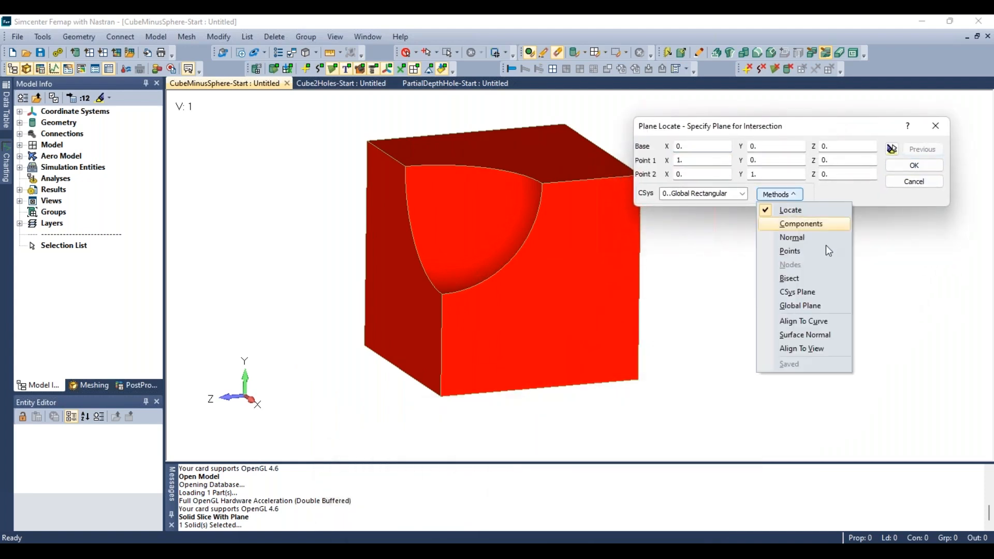
left_click(820, 336)
middle_click_drag(592, 333, 598, 259)
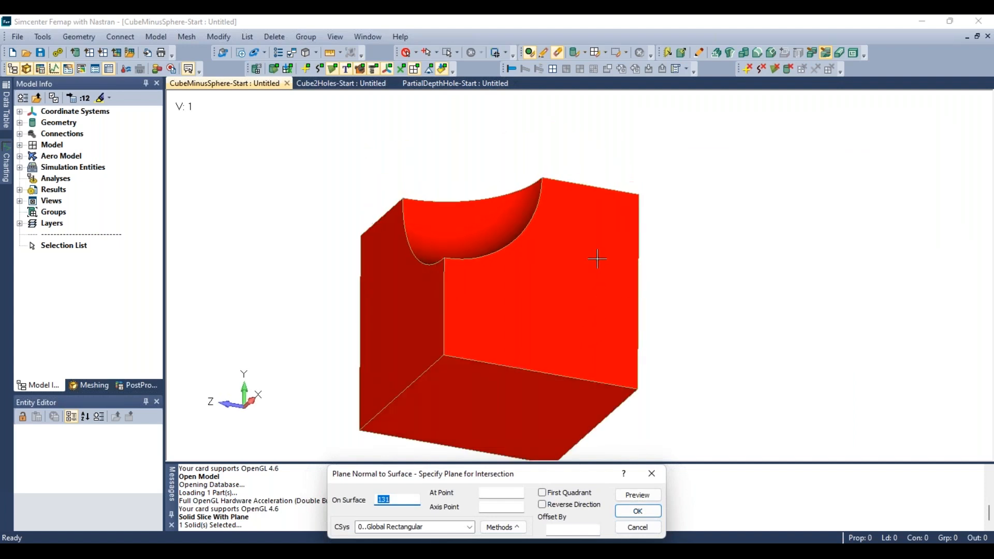
left_click(471, 395)
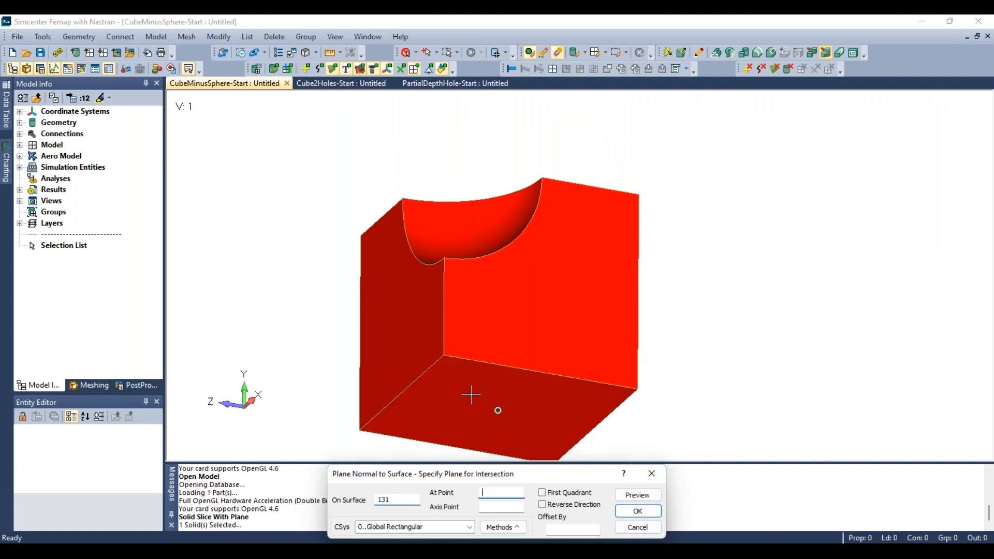
middle_click_drag(512, 271, 503, 352)
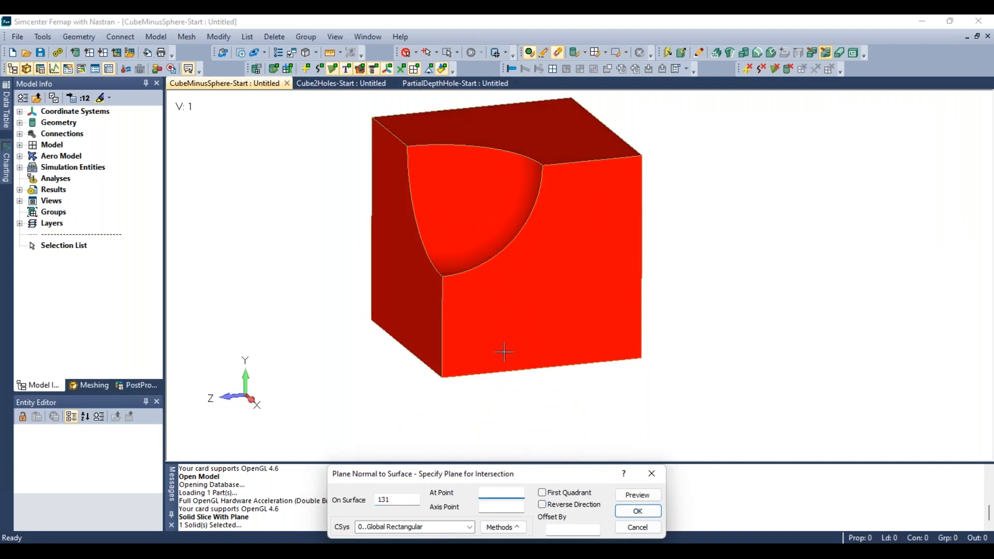
left_click(442, 274)
- Set the slicing plane offset to 2 and preview the plane
left_click_drag(533, 474, 733, 215)
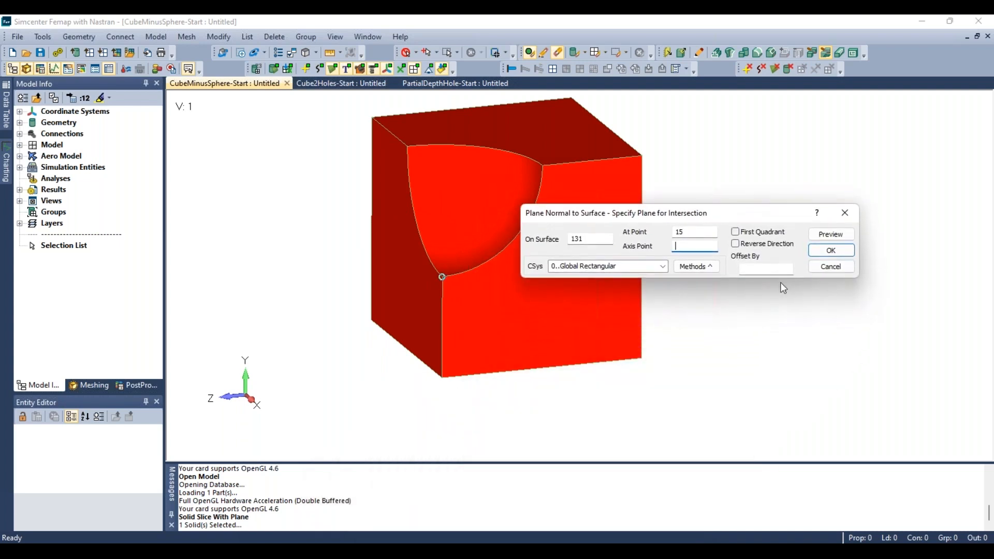
left_click(749, 271)
mouse_move(250, 409)
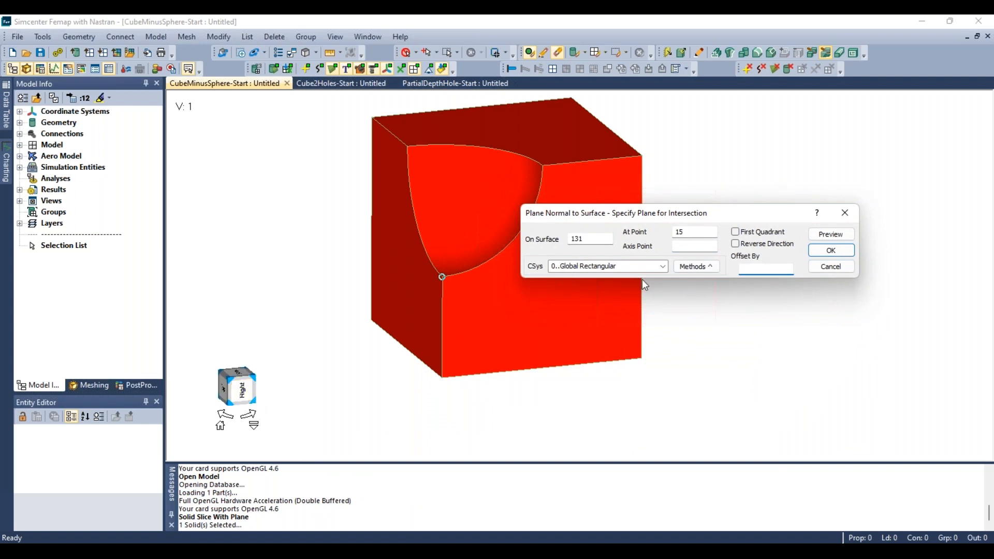
type("2")
left_click(239, 388)
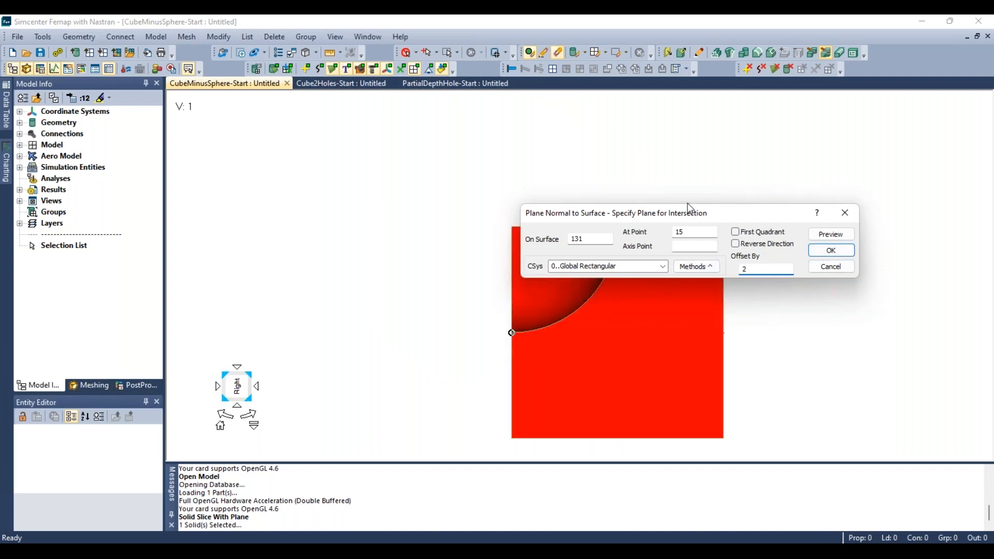
left_click_drag(697, 216, 615, 107)
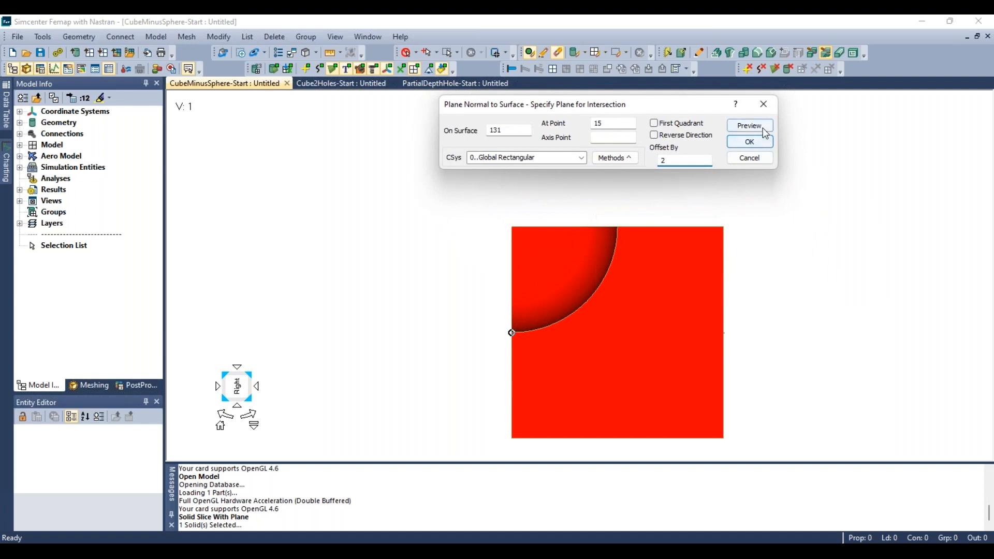
left_click(749, 125)
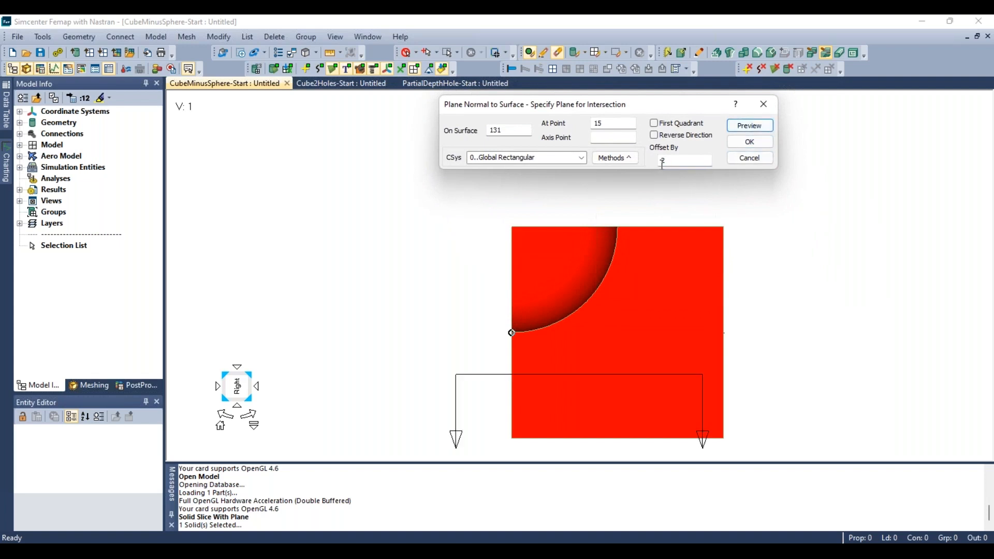
- Change the plane offset to -2, preview it, and apply the slice
left_click(662, 164)
key("BackSpace")
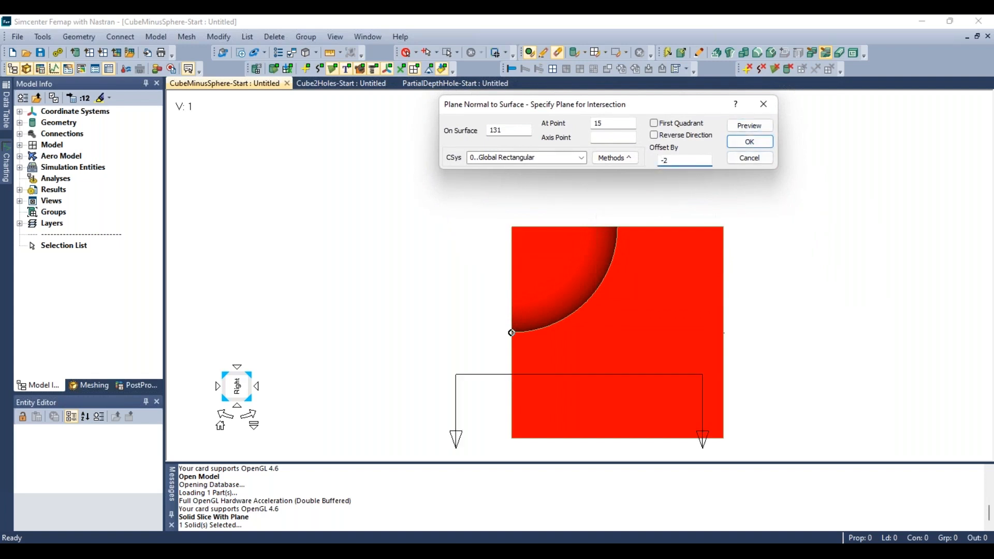
type("-")
left_click(755, 130)
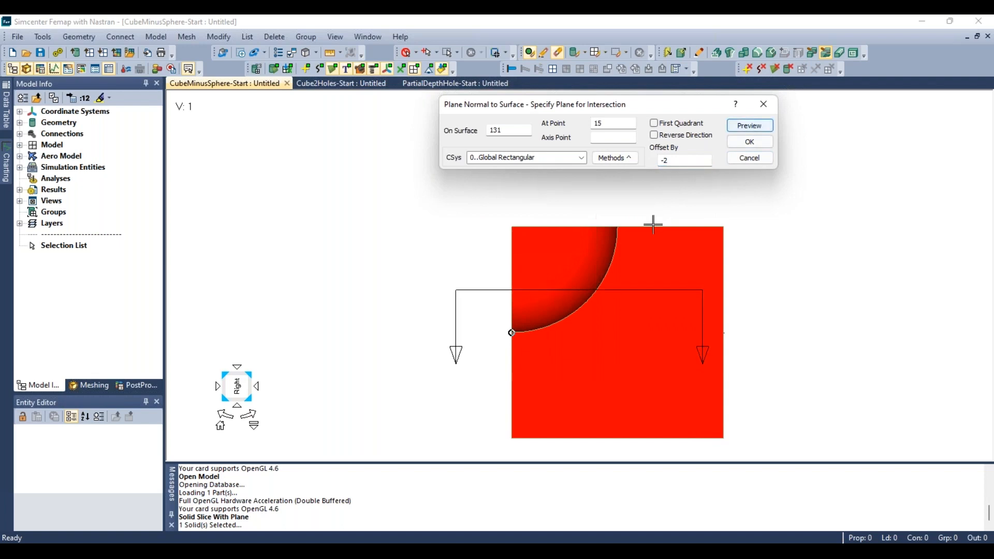
scroll(269, 279, "down", 3)
scroll(424, 291, "up", 1)
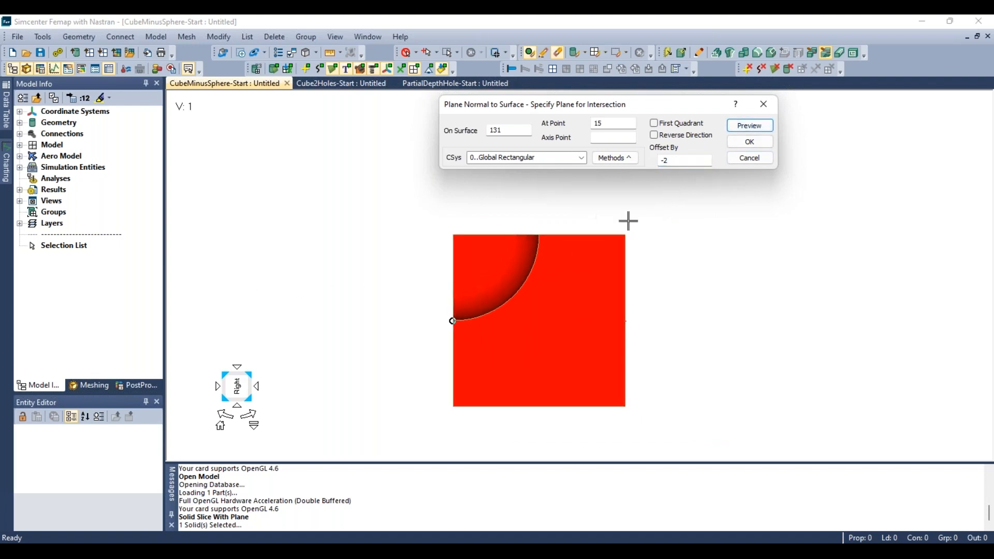
left_click(763, 147)
- Apply mesh sizing on the upper sliced solid with hex meshing and a new element size
middle_click_drag(464, 271, 521, 302)
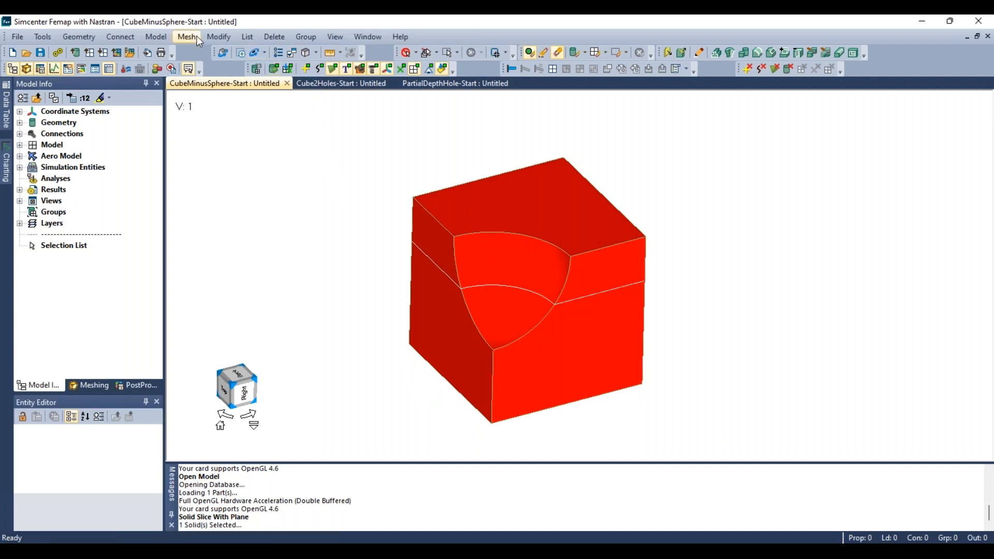
left_click(217, 37)
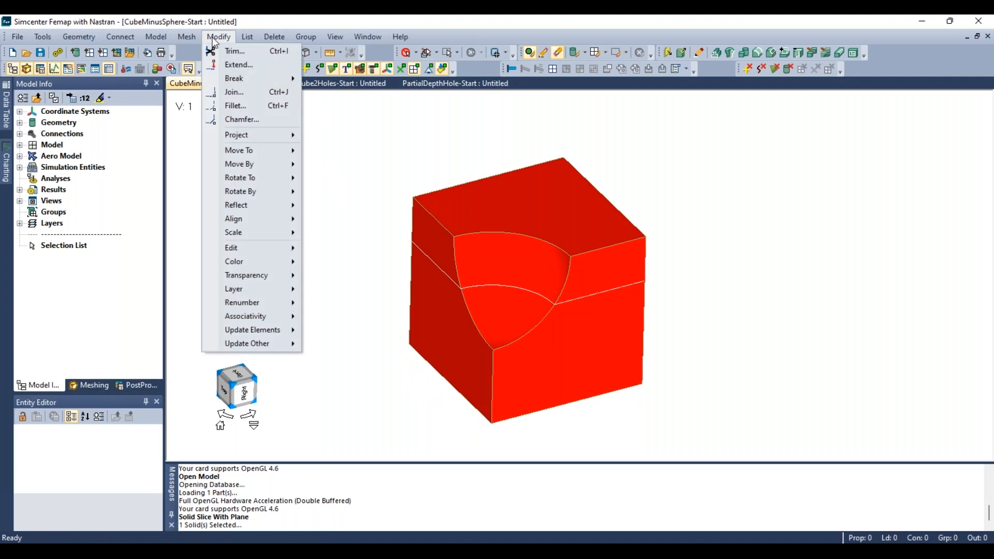
mouse_move(182, 39)
mouse_move(207, 69)
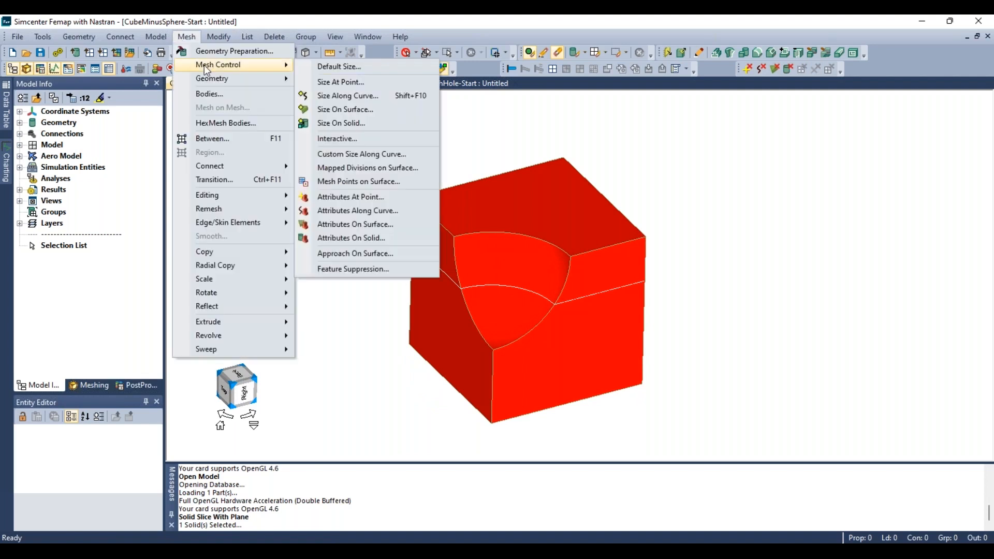
left_click(343, 124)
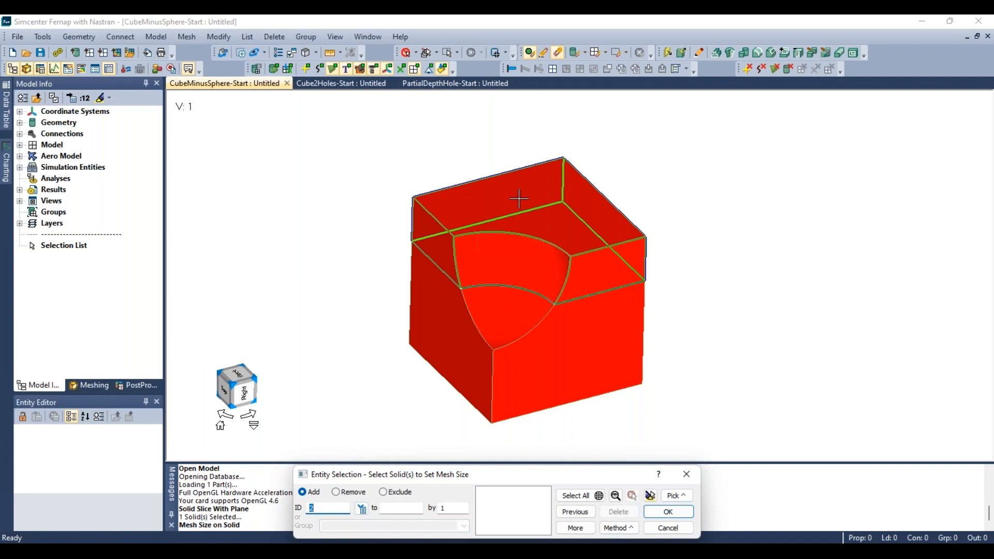
left_click(518, 199)
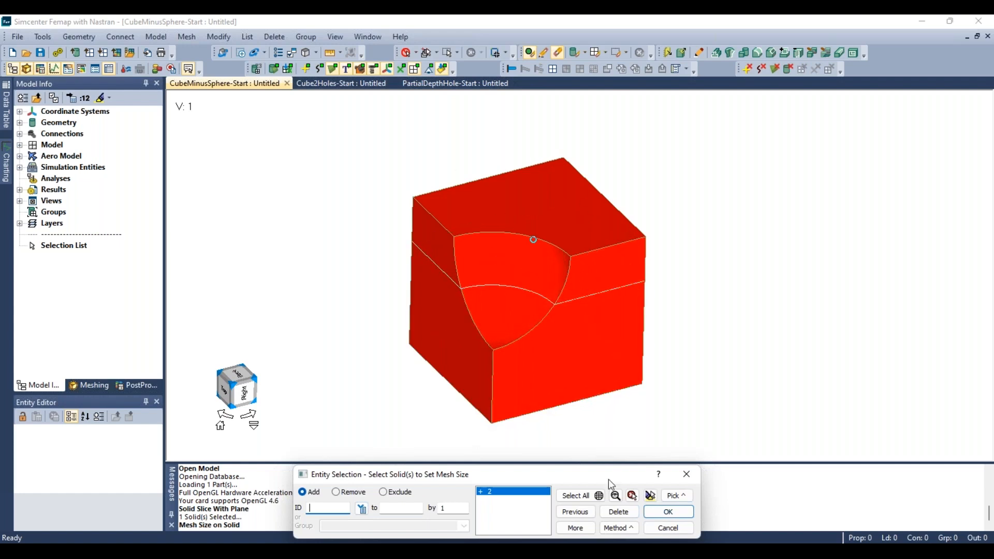
left_click(659, 514)
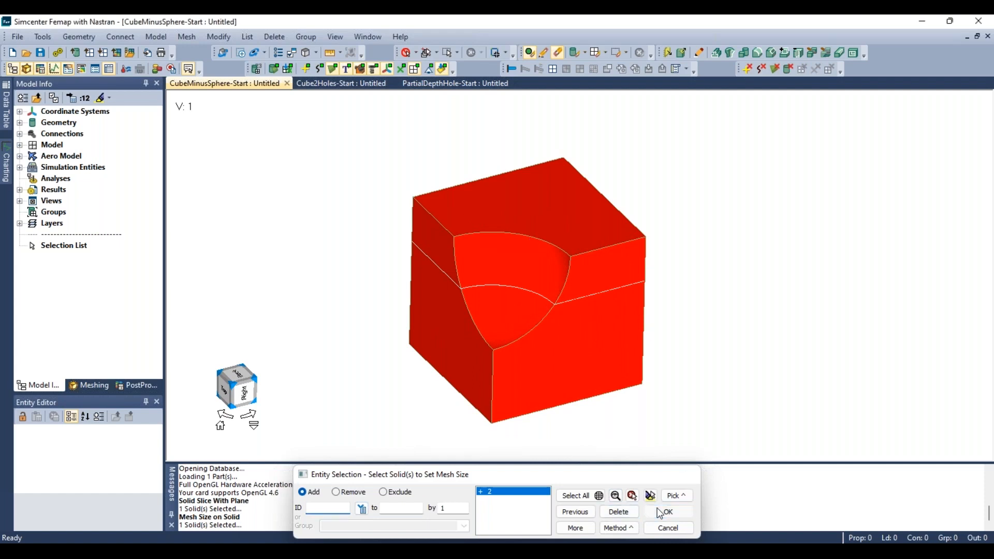
left_click_drag(496, 263, 219, 25)
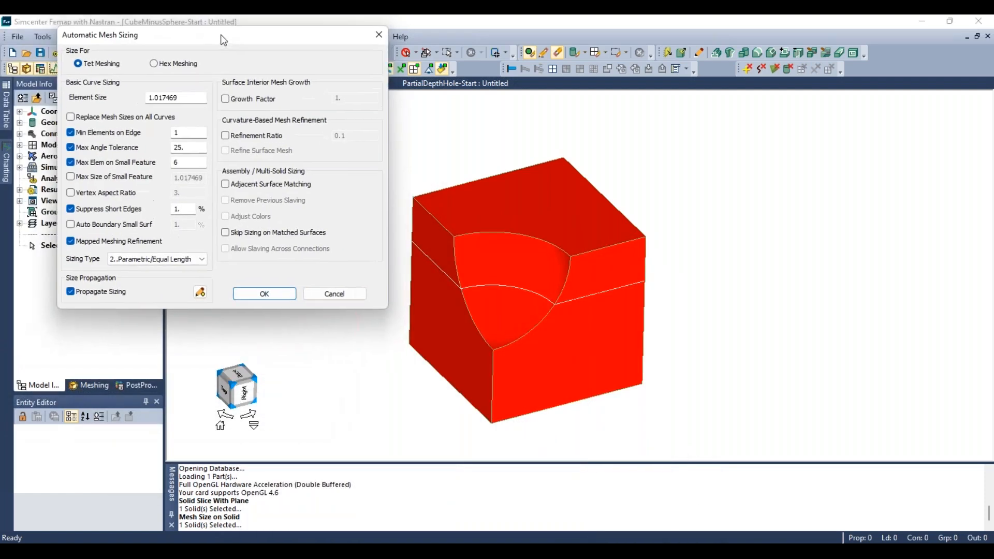
left_click(164, 66)
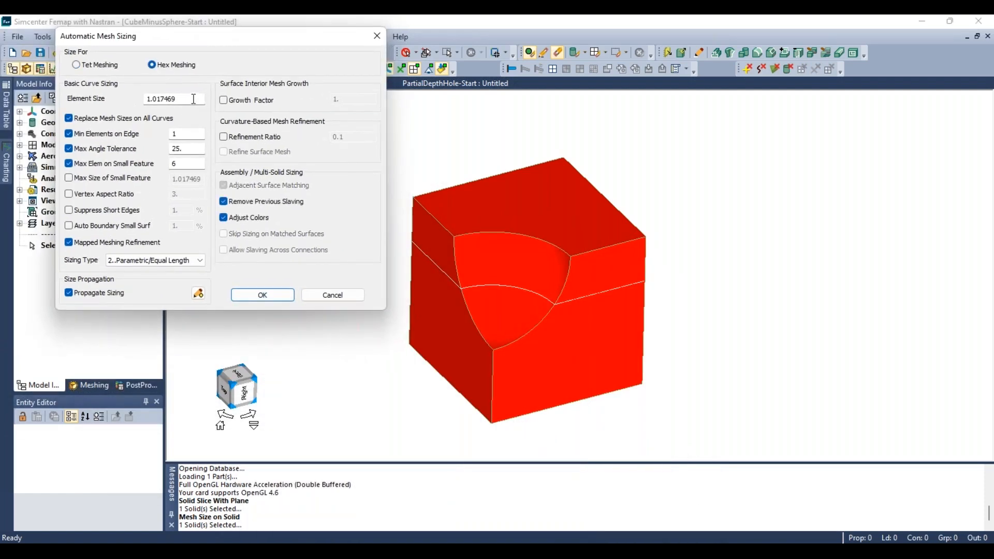
left_click_drag(193, 98, 140, 98)
type(".75")
left_click(261, 294)
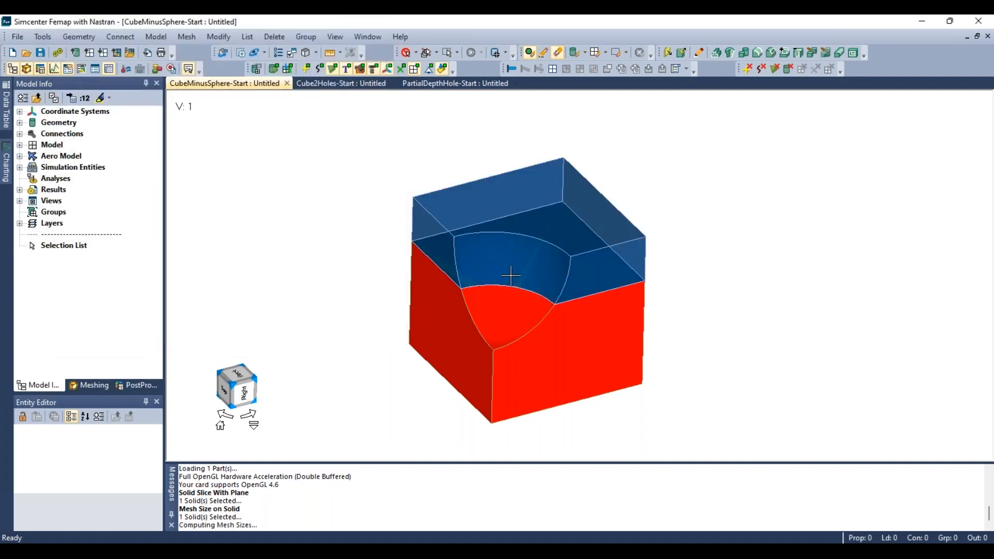
- Erase the upper sliced solid from the display
middle_click_drag(528, 257, 487, 250)
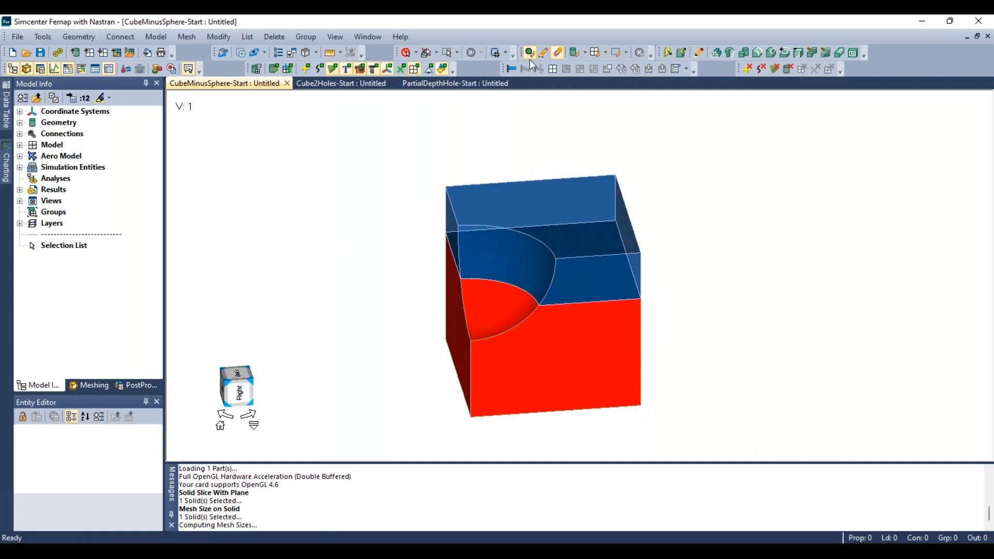
left_click(574, 52)
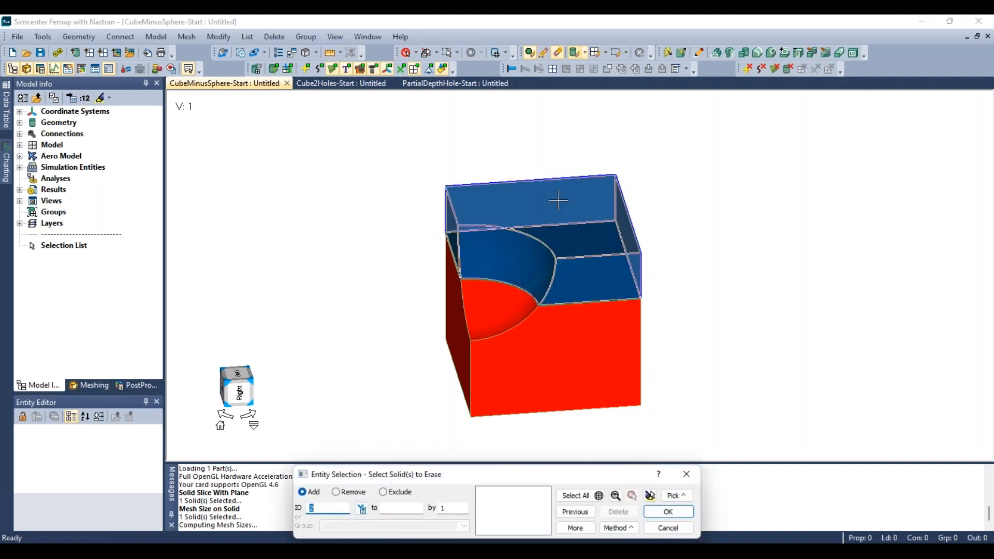
left_click(558, 200)
left_click(668, 512)
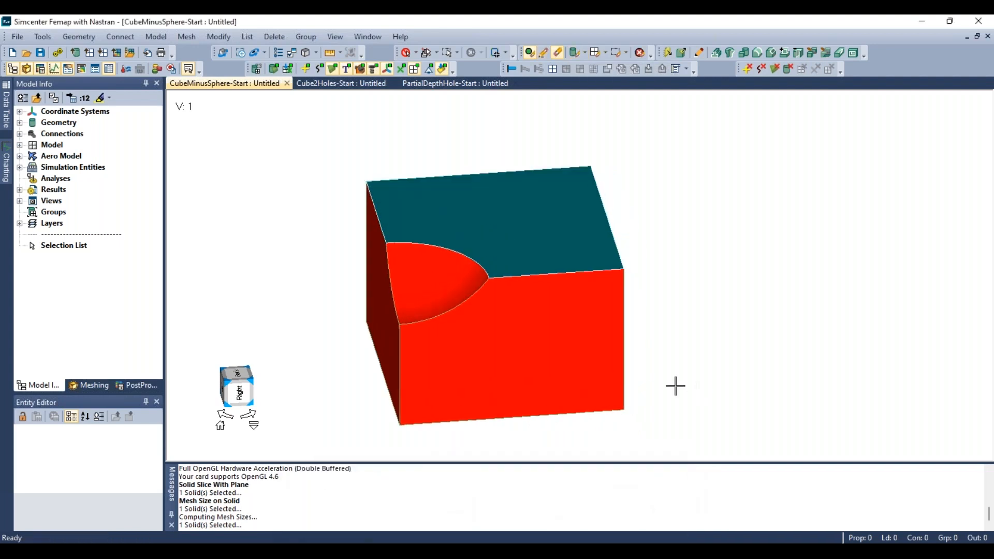
- Try to slice the solid with the curved edge of the spherical face, using curve method with vector direction only
middle_click_drag(470, 238, 533, 214)
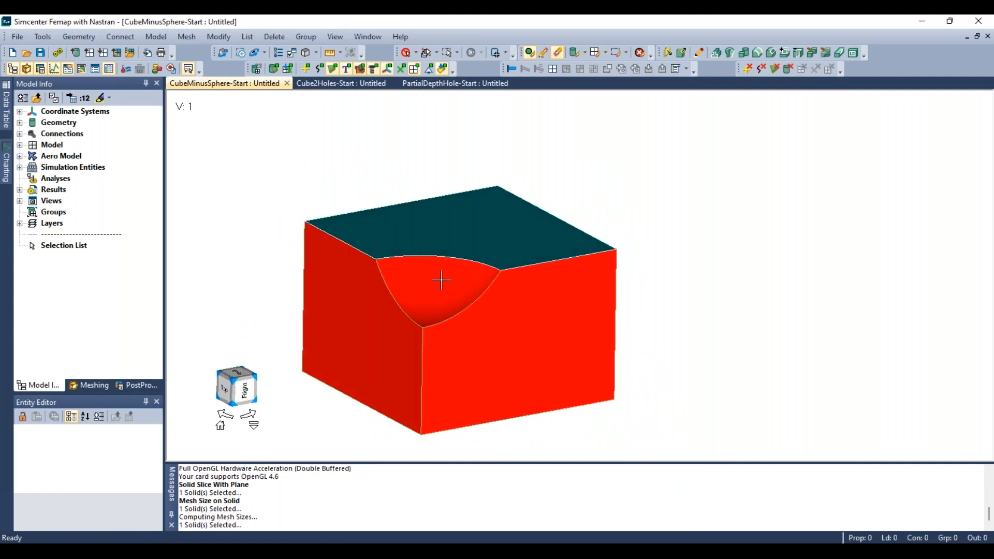
middle_click_drag(471, 310, 410, 321)
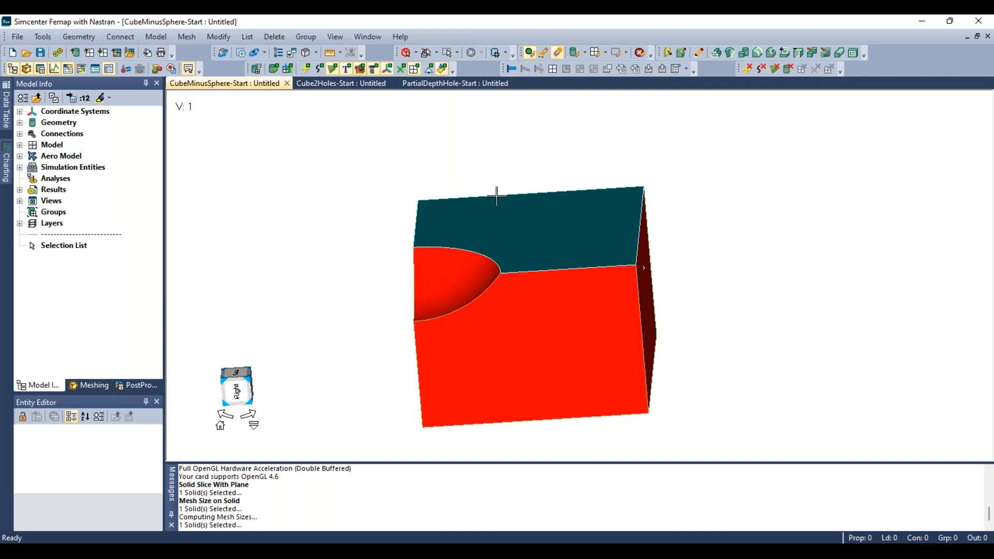
middle_click_drag(497, 197, 536, 282)
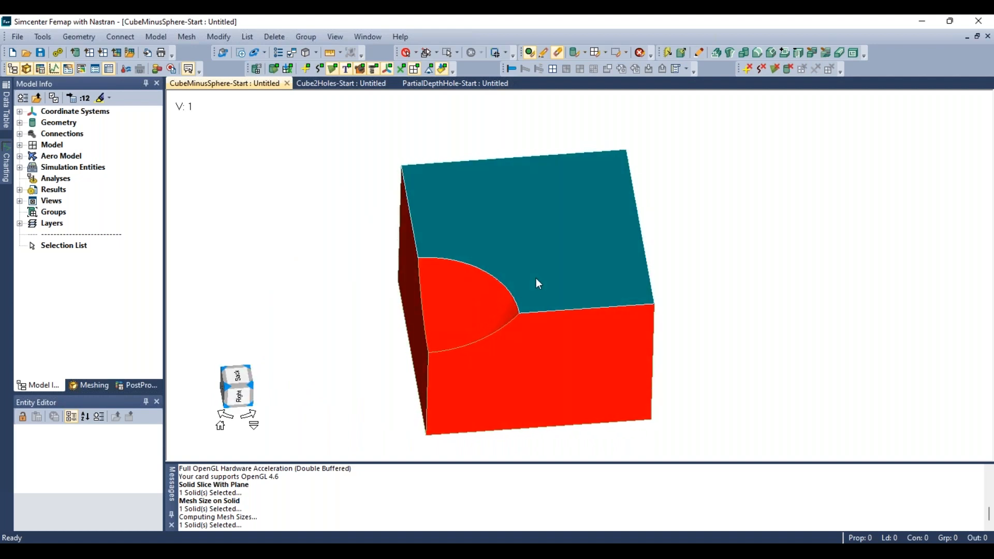
middle_click_drag(425, 255, 473, 277)
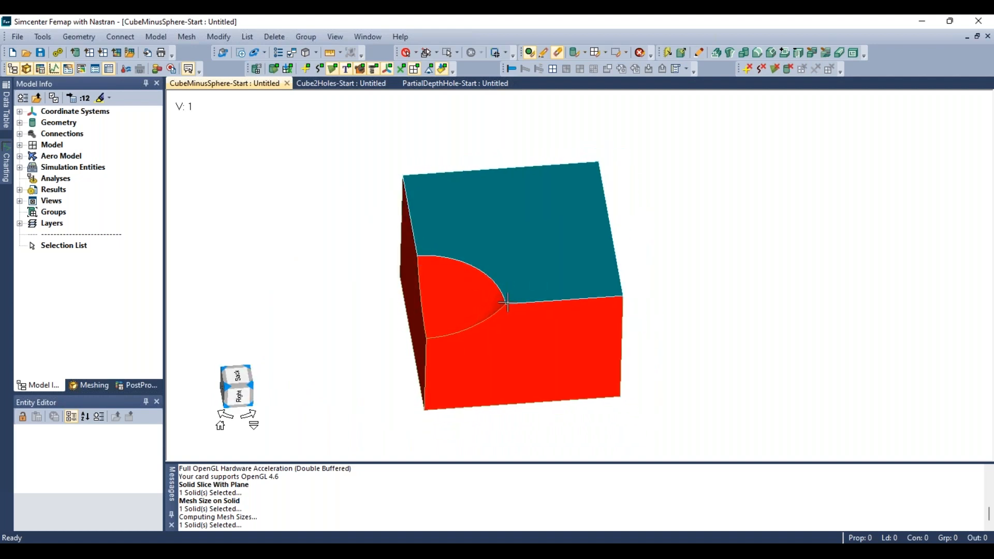
middle_click_drag(509, 335, 525, 304)
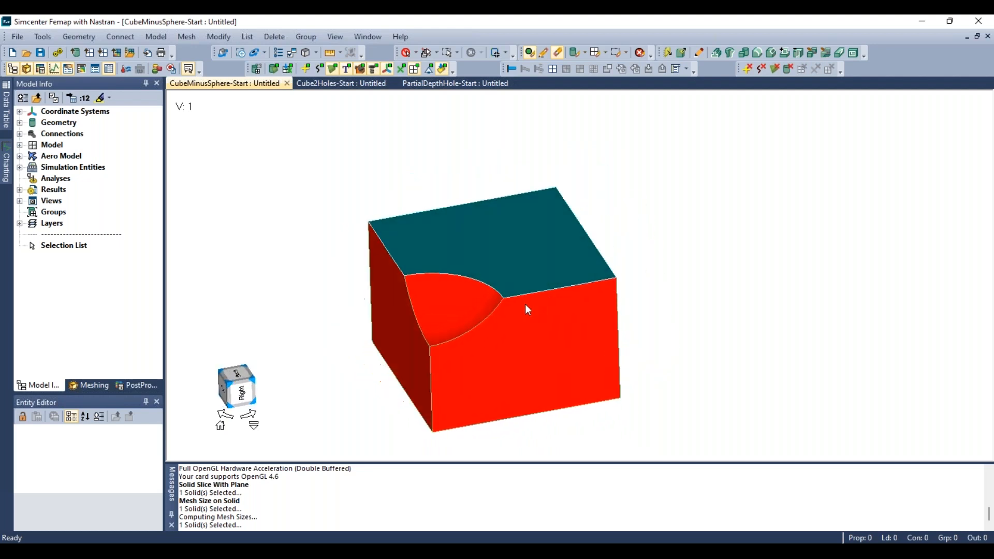
left_click(812, 54)
left_click_drag(590, 429, 825, 116)
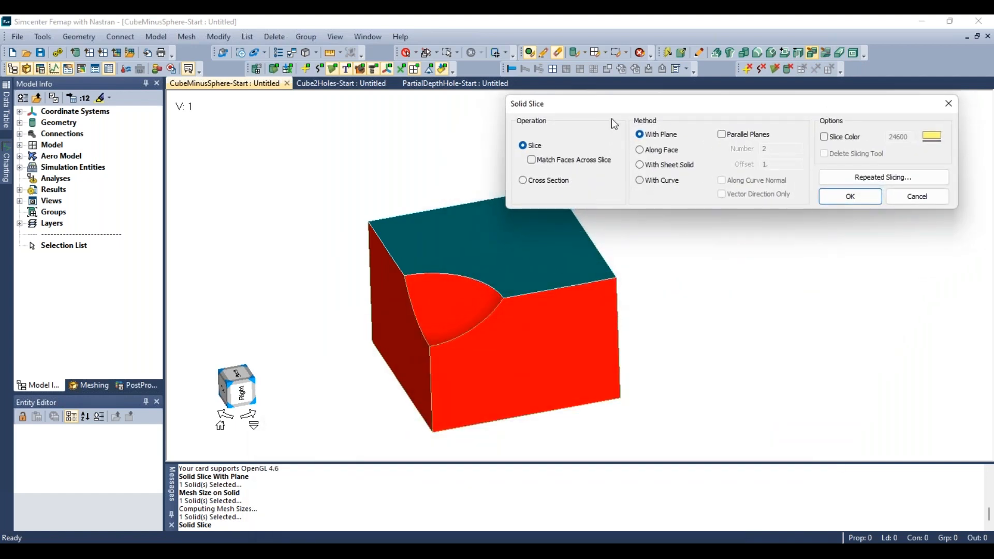
left_click(654, 182)
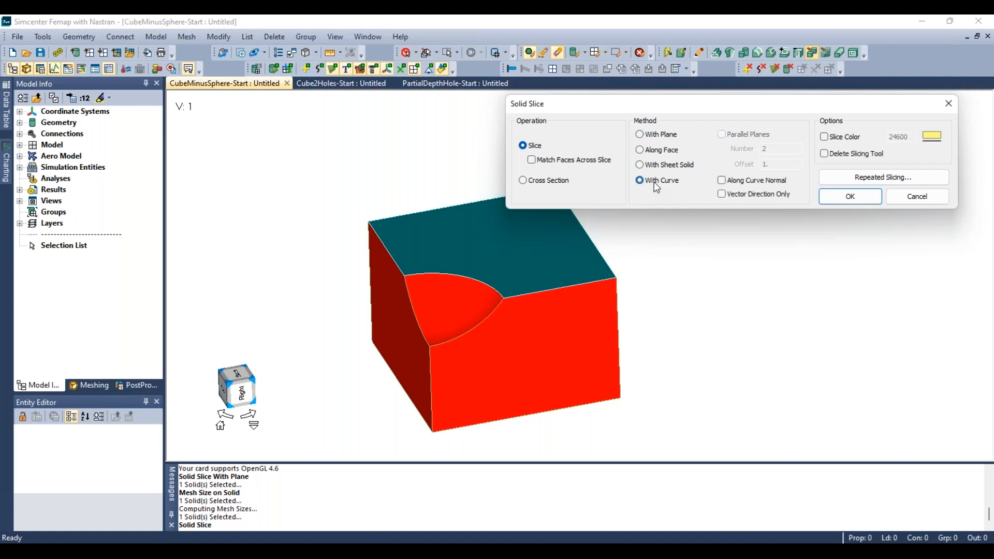
left_click(729, 197)
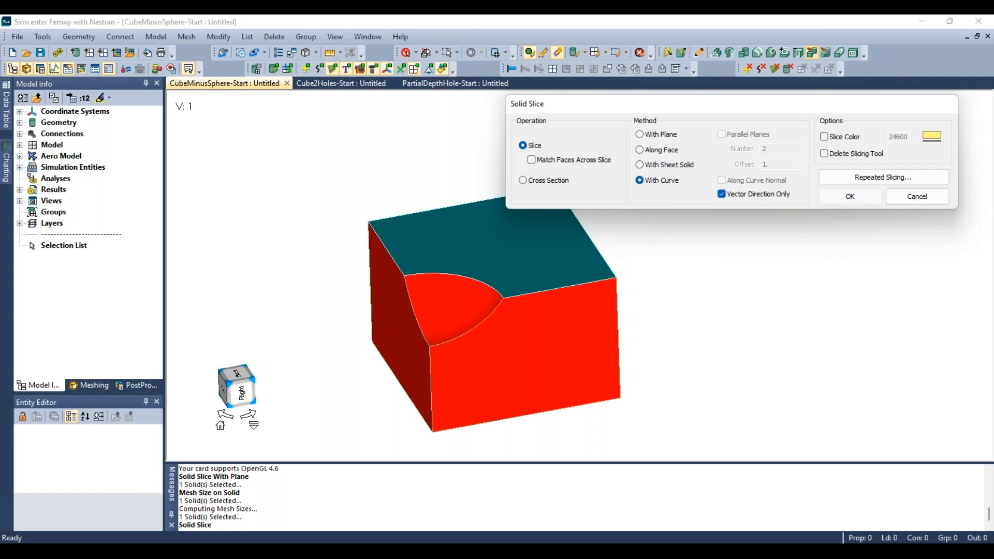
left_click(851, 199)
left_click(527, 362)
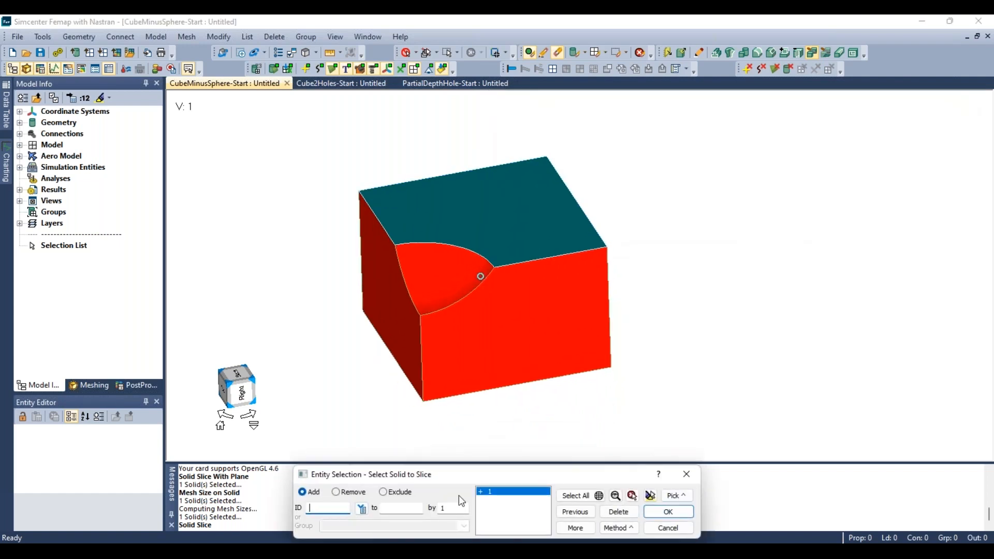
left_click(654, 517)
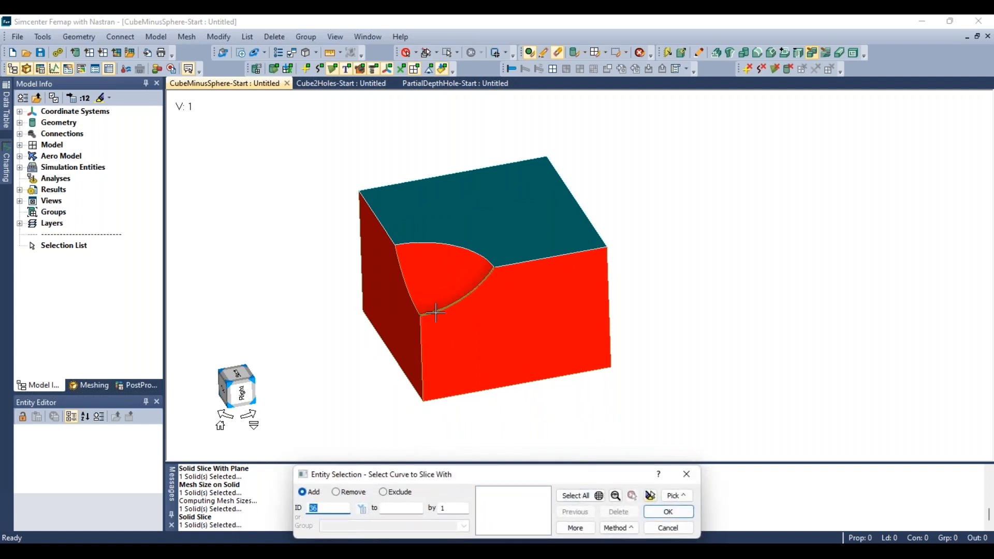
left_click(443, 244)
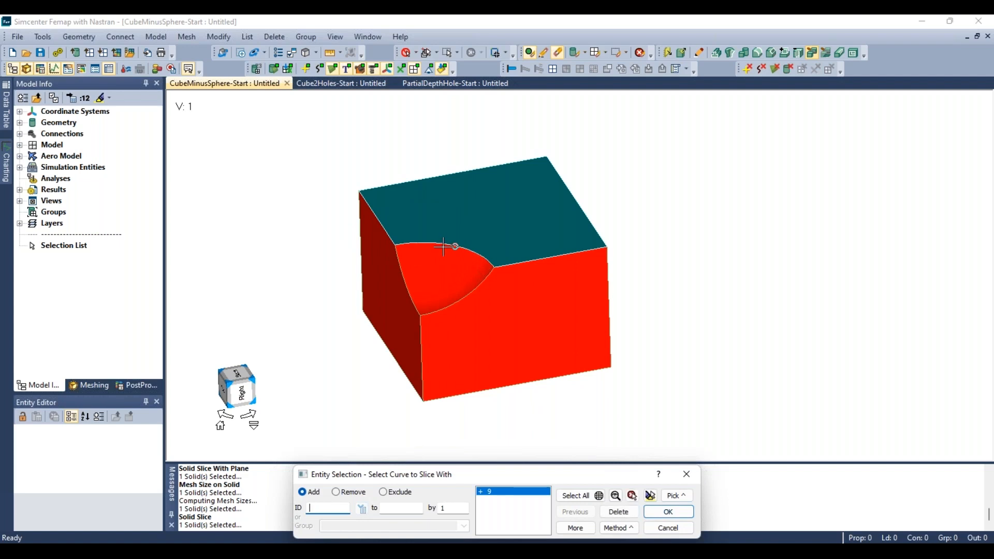
left_click(654, 512)
left_click_drag(488, 469, 717, 131)
left_click(225, 323)
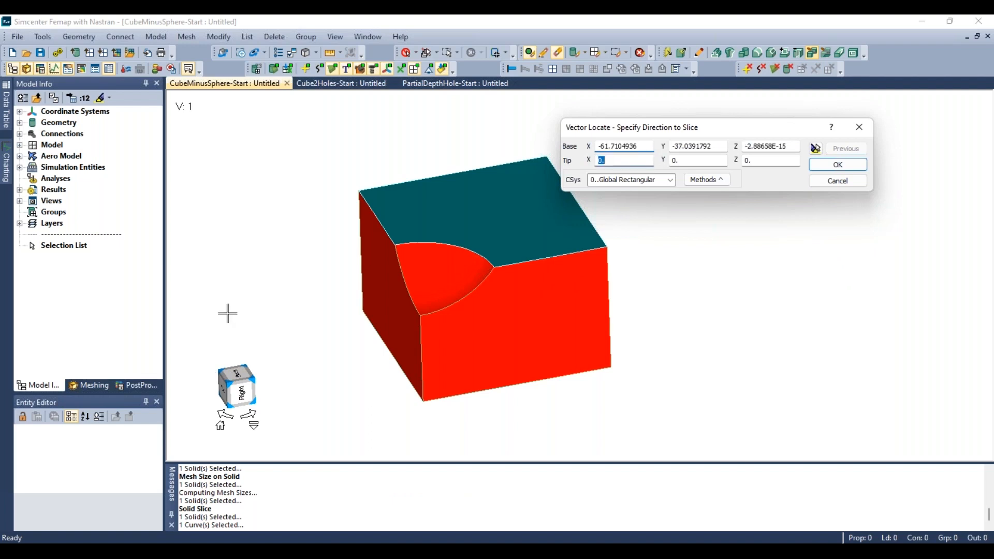
left_click(262, 370)
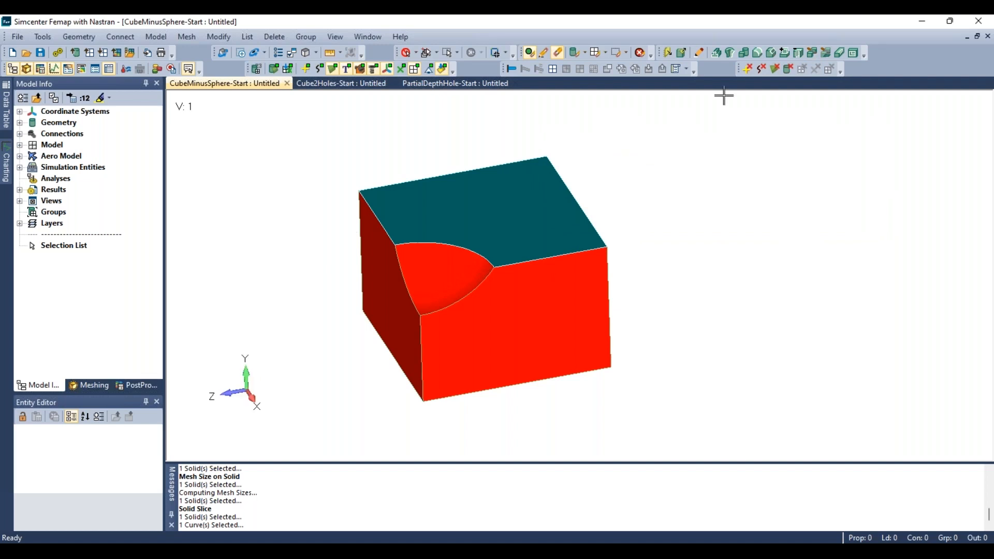
- Slice the solid with the upper curved edge of the spherical face along a specified vector direction
left_click(814, 52)
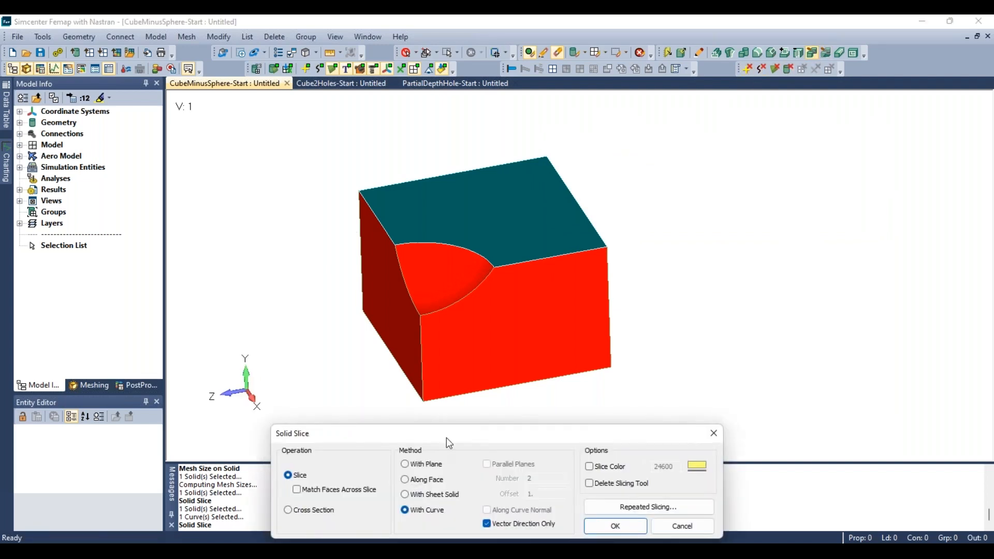
left_click_drag(446, 438, 667, 132)
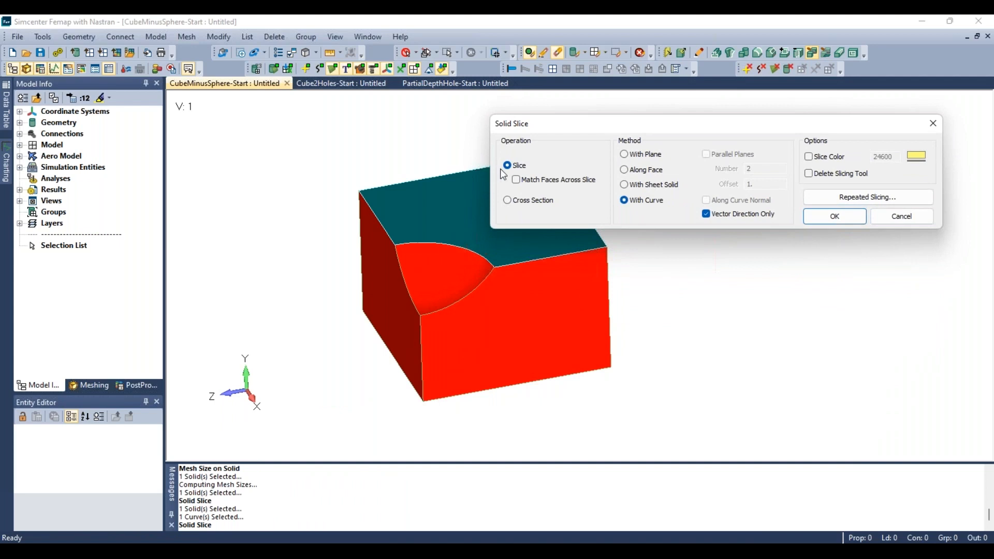
left_click(821, 218)
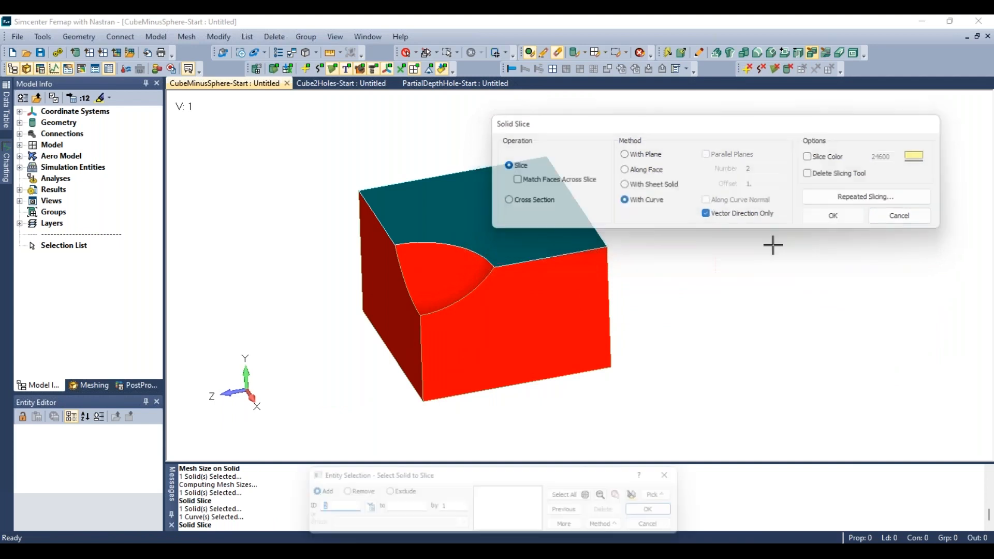
left_click(534, 310)
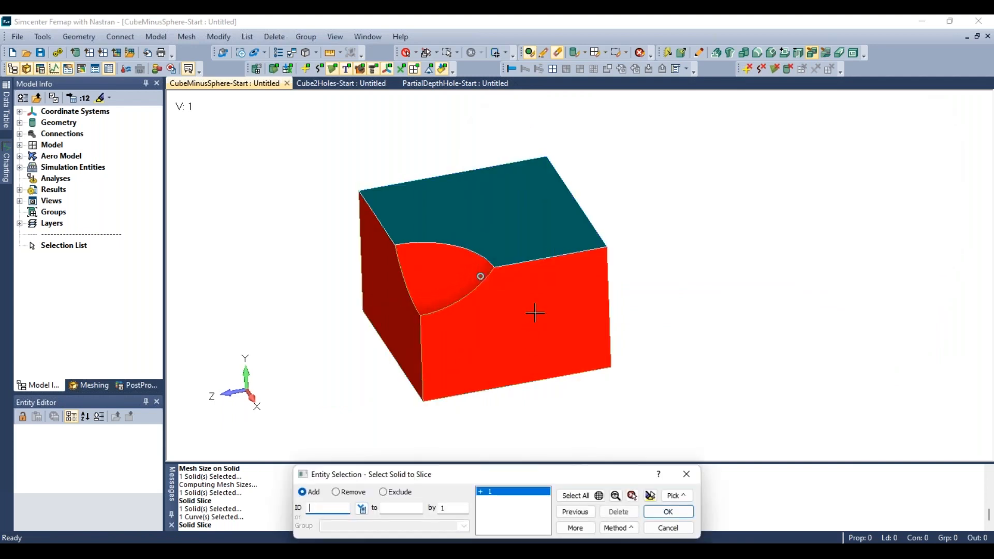
left_click(669, 513)
left_click(454, 247)
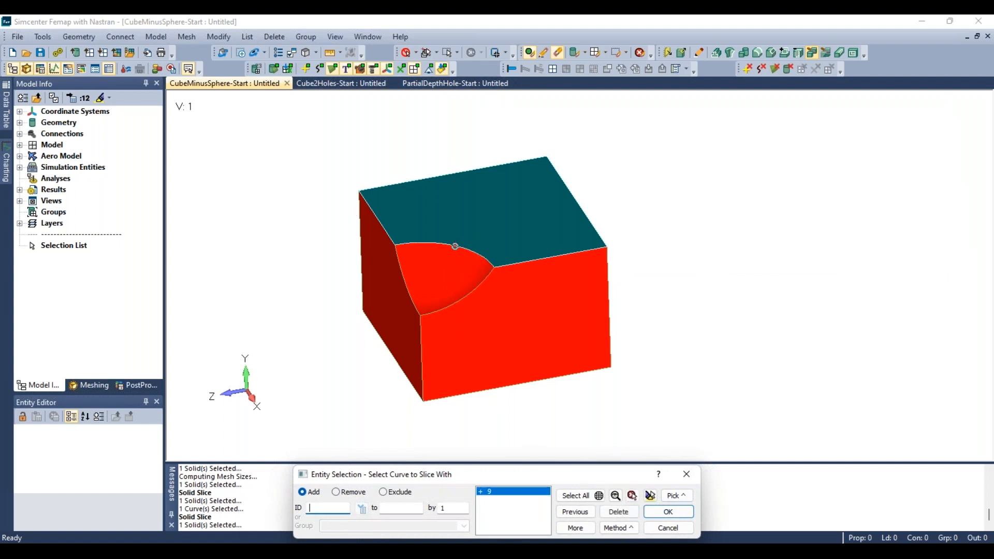
left_click(669, 512)
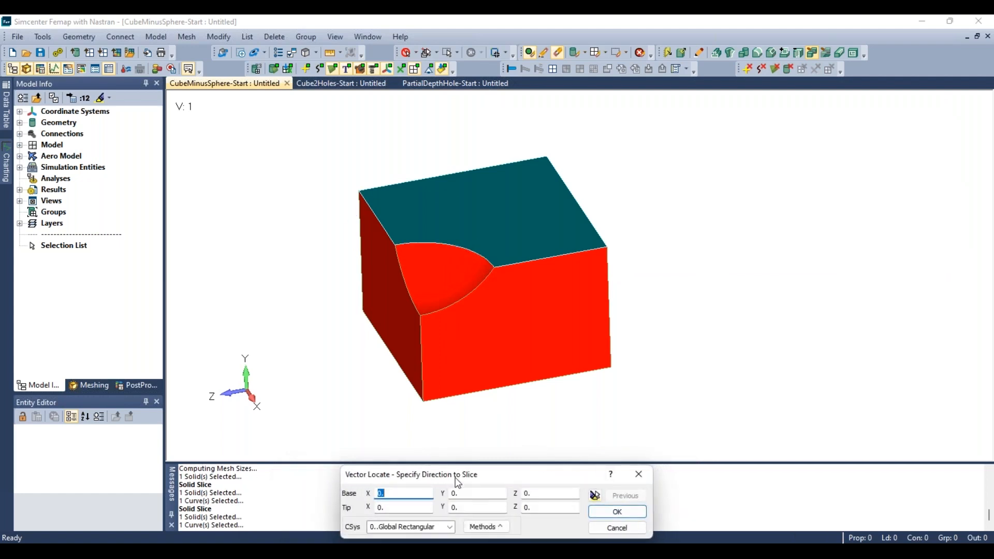
left_click_drag(458, 483, 661, 146)
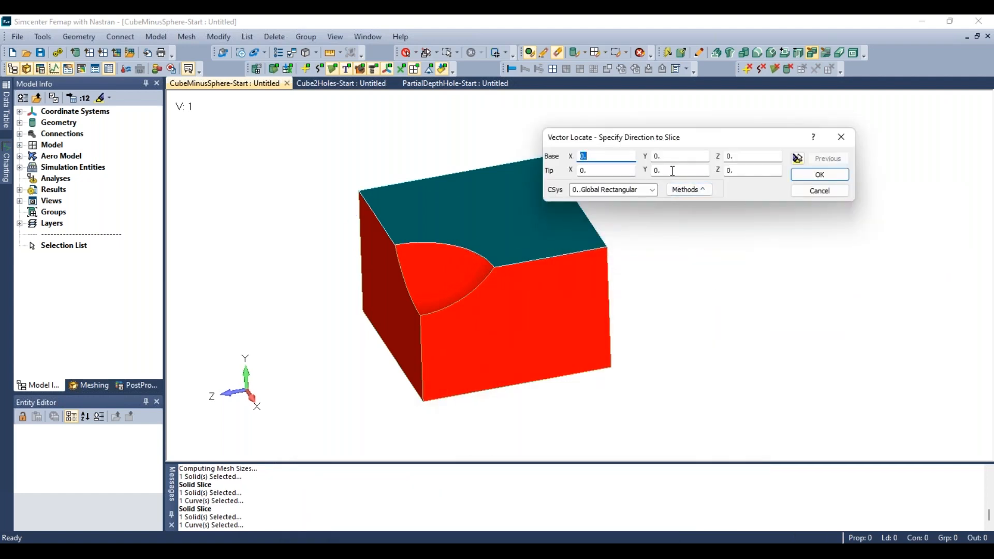
left_click(658, 171)
left_click(836, 176)
- Redisplay all erased solids in the view
middle_click_drag(576, 355, 516, 237)
scroll(484, 324, "down", 2)
scroll(477, 398, "up", 2)
middle_click_drag(472, 261, 461, 412)
scroll(546, 224, "down", 3)
scroll(545, 224, "up", 2)
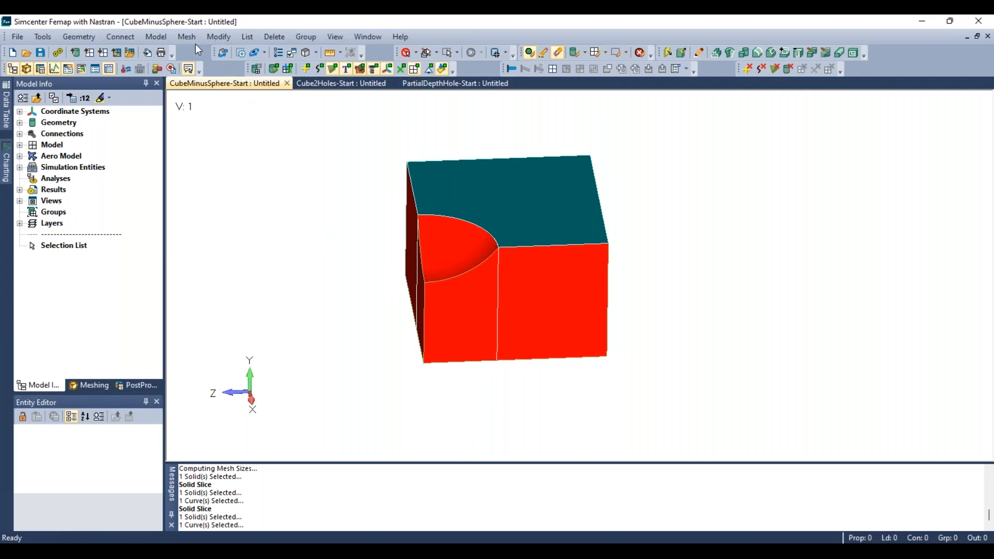
left_click(642, 53)
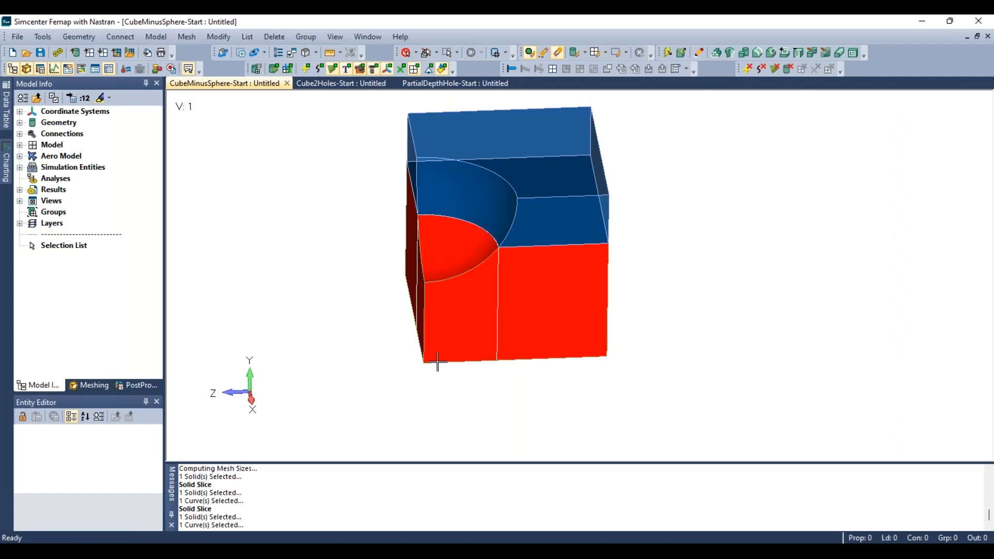
- Apply mesh sizing on all solids with hex meshing and a new element size
left_click(189, 38)
mouse_move(210, 65)
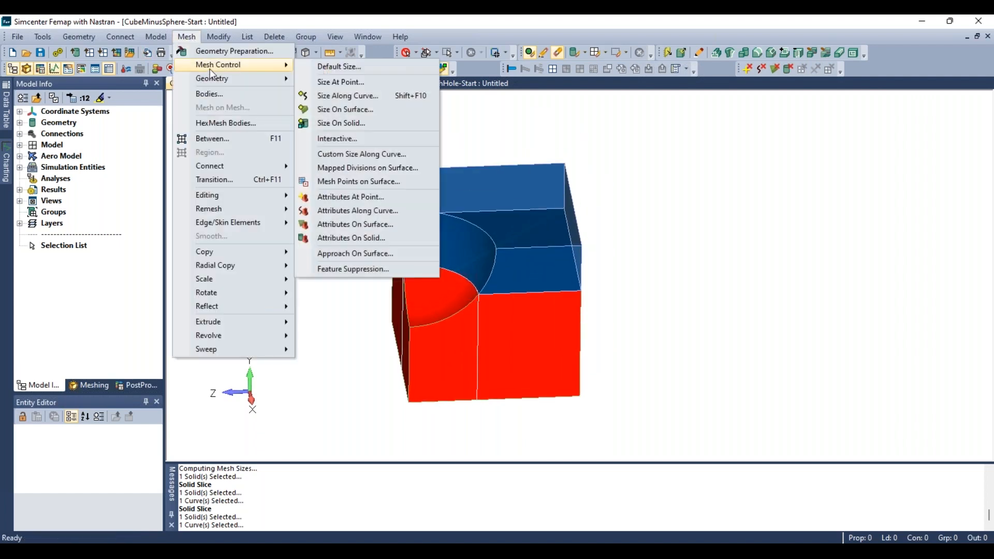
left_click(360, 123)
left_click(570, 496)
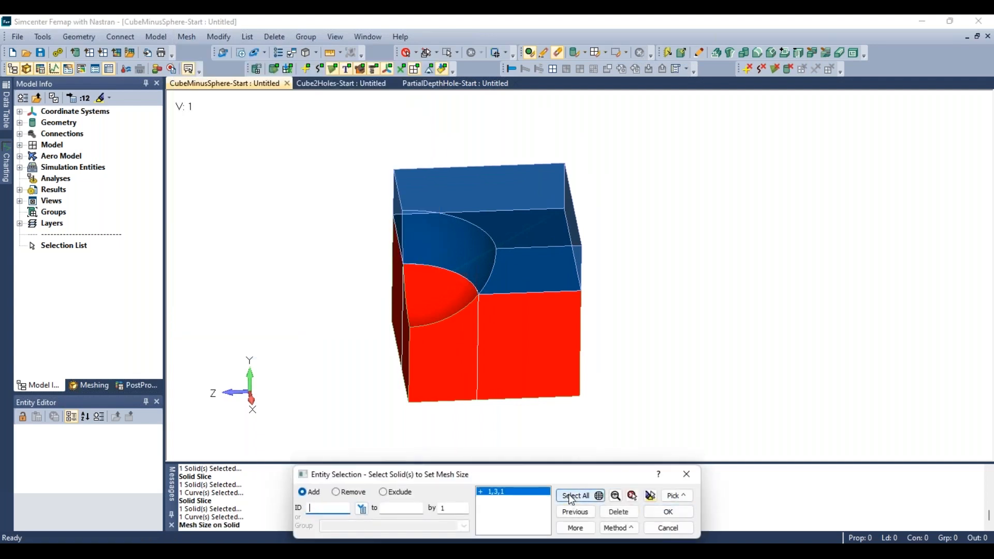
left_click(666, 513)
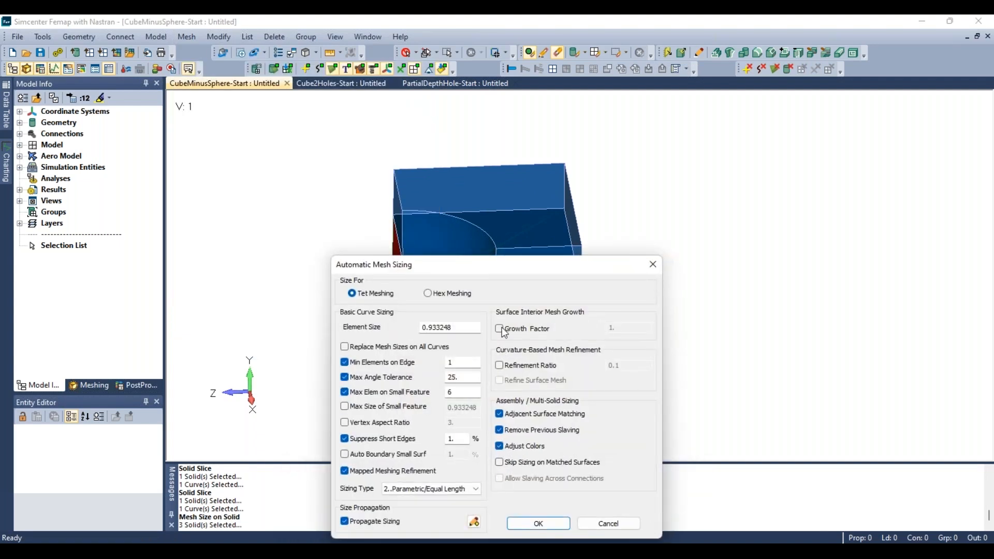
left_click(454, 297)
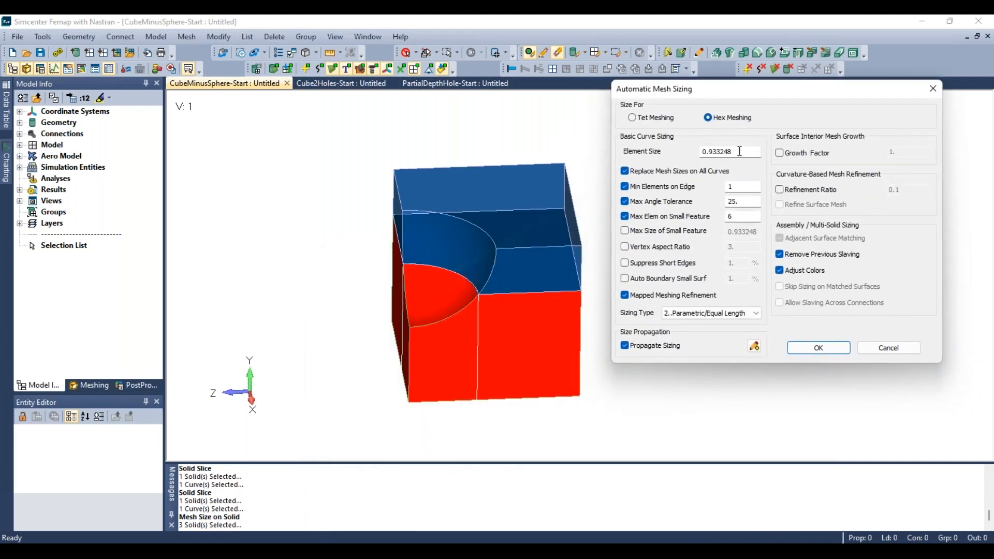
left_click_drag(740, 151, 688, 160)
type(".75")
left_click(815, 348)
- Hex mesh all three sliced solids with the default node, element and property options
scroll(491, 328, "up", 3)
middle_click_drag(492, 327, 636, 402)
scroll(464, 287, "up", 3)
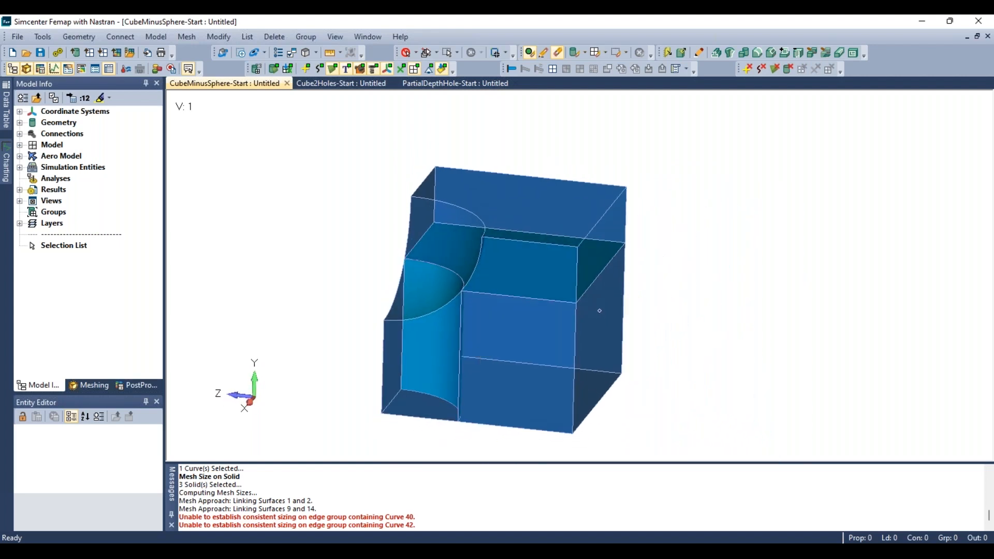
middle_click_drag(481, 348, 505, 337)
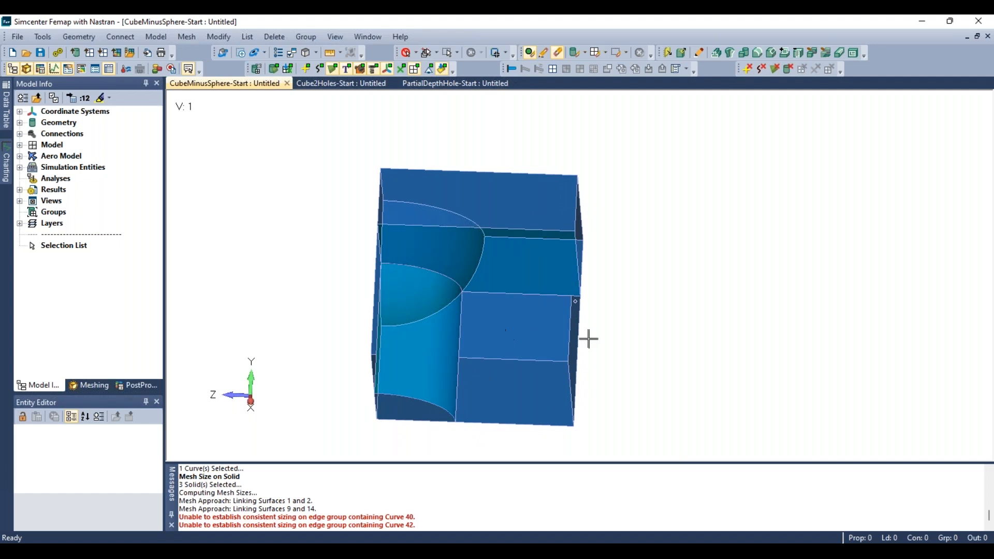
middle_click_drag(459, 307, 496, 316)
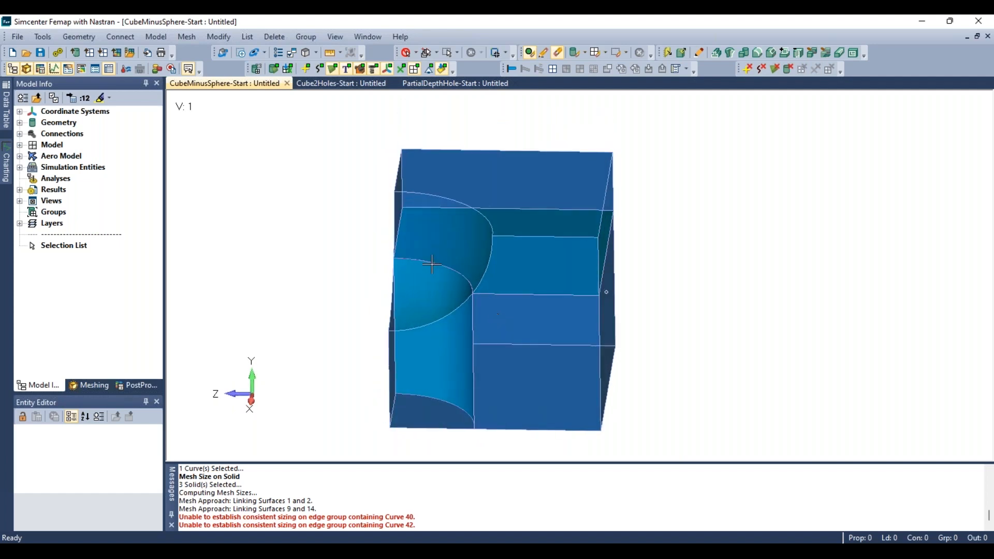
mouse_move(432, 264)
middle_mouse_down()
mouse_move(435, 304)
mouse_move(461, 284)
mouse_move(428, 282)
middle_mouse_up()
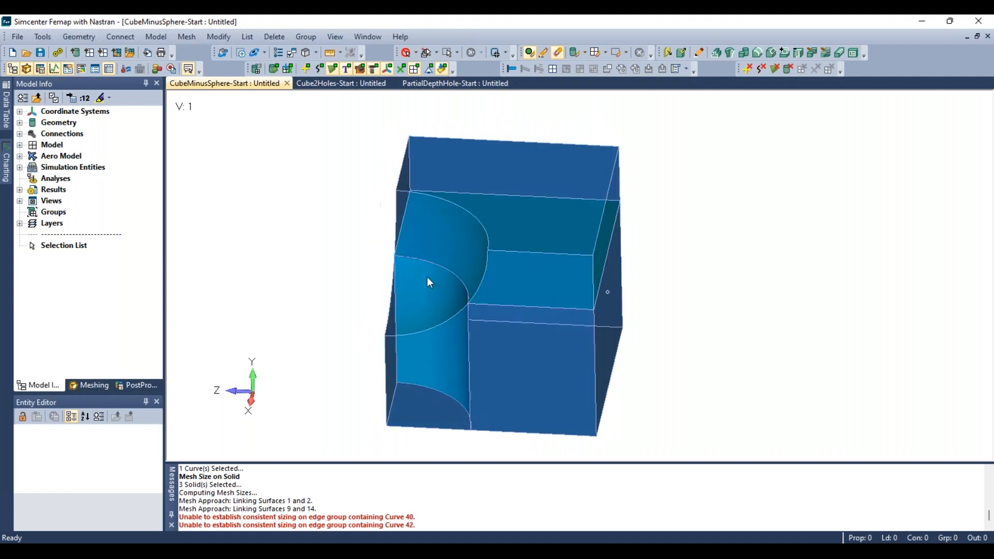
left_click(192, 38)
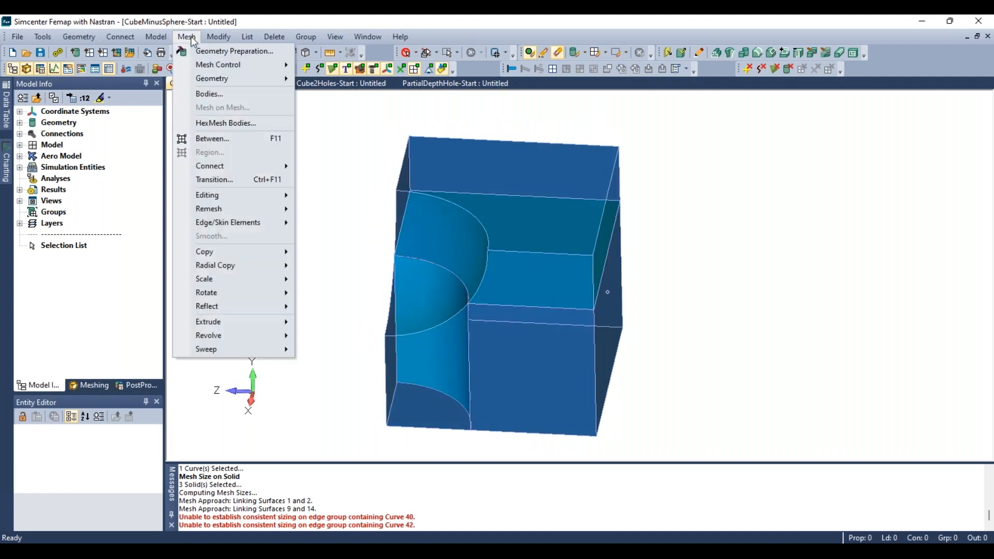
mouse_move(215, 80)
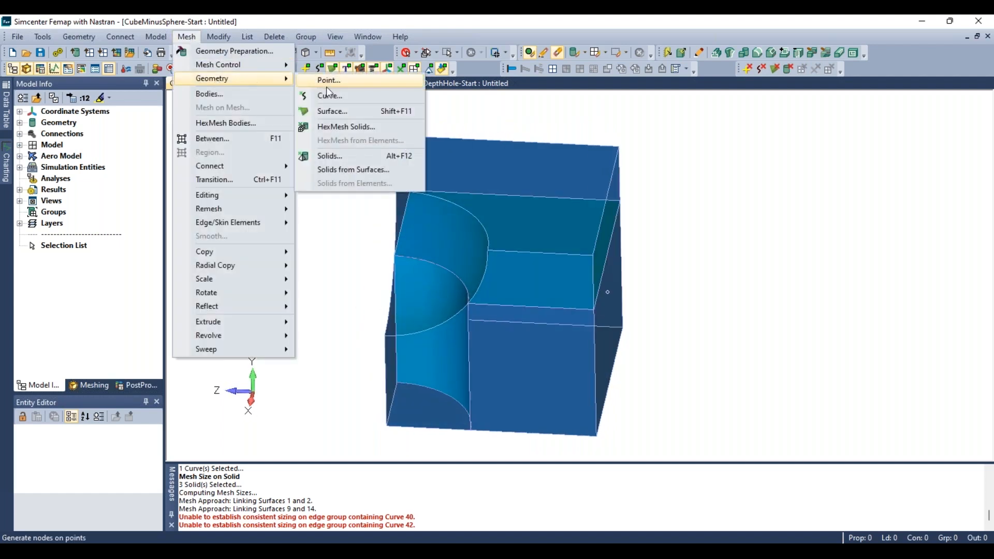
left_click(347, 127)
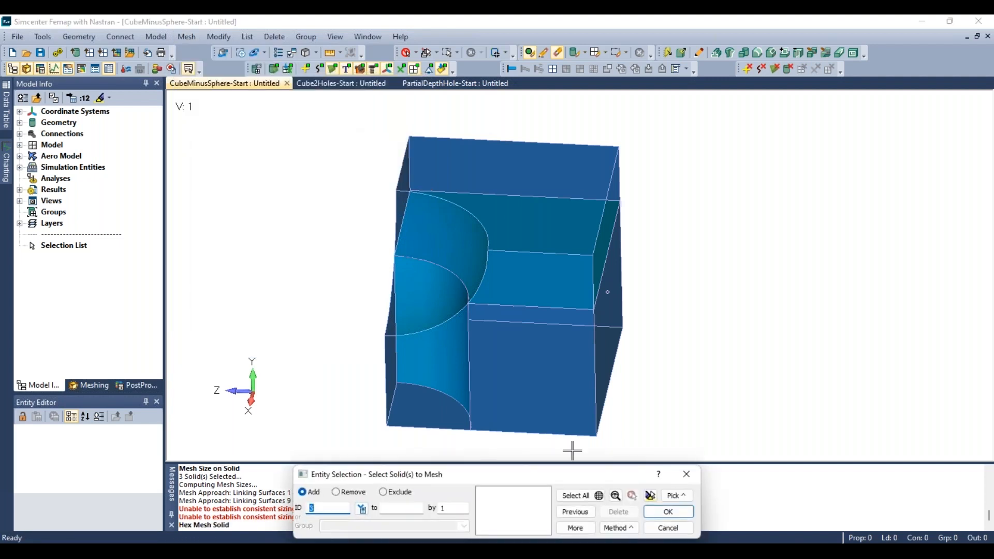
left_click(580, 500)
left_click_drag(581, 475, 819, 97)
left_click(900, 130)
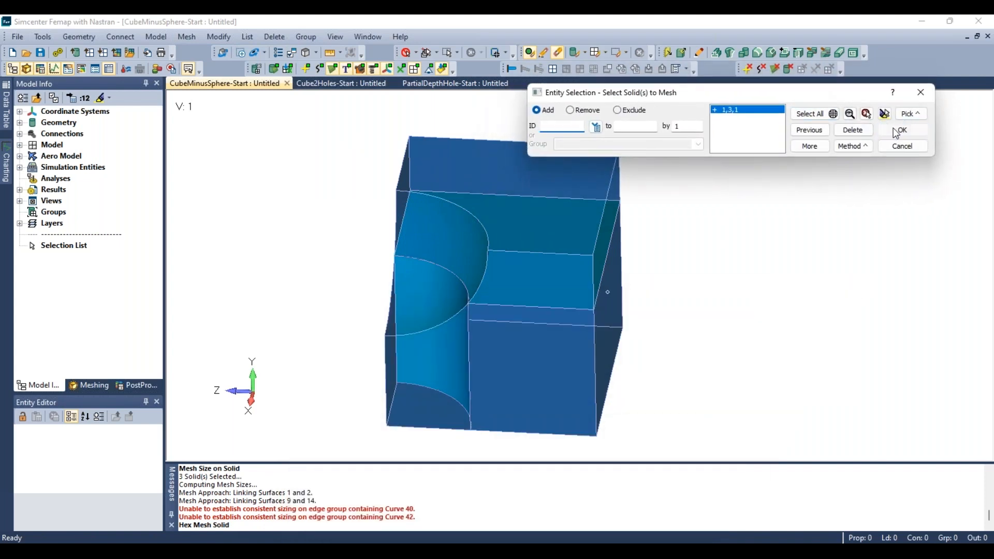
left_click_drag(448, 440, 299, 203)
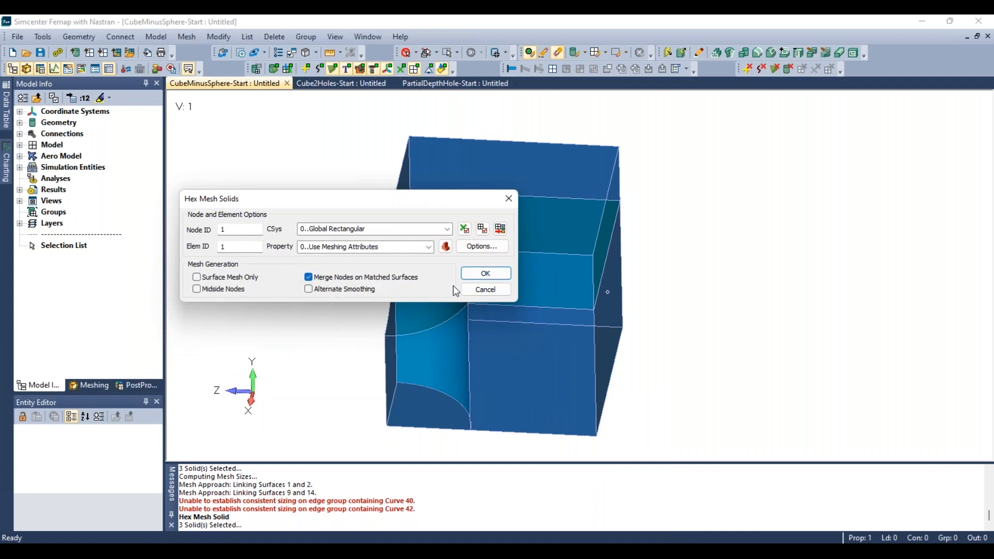
left_click(486, 274)
middle_click_drag(387, 304, 480, 268)
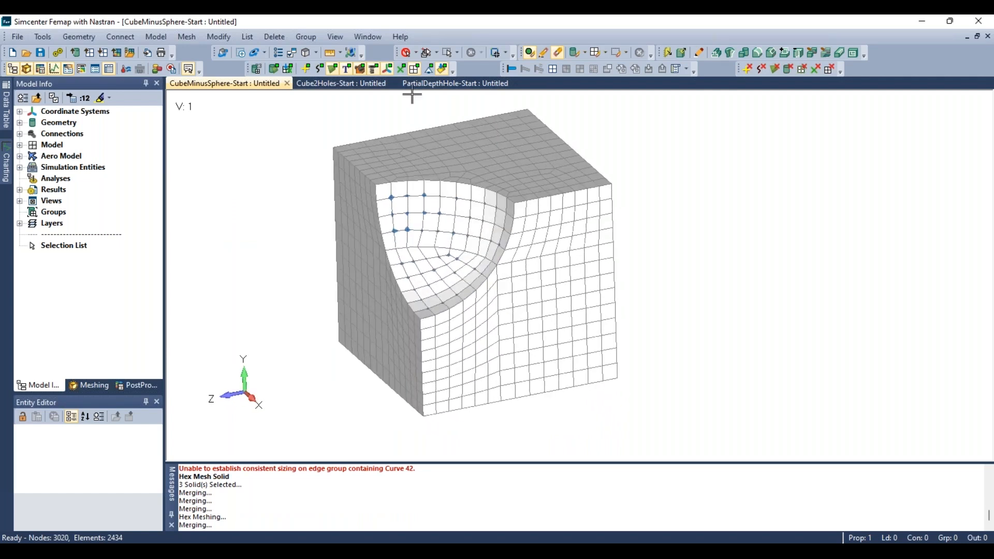
- Show a model data contour of element Jacobian quality over the hex mesh
left_click(350, 51)
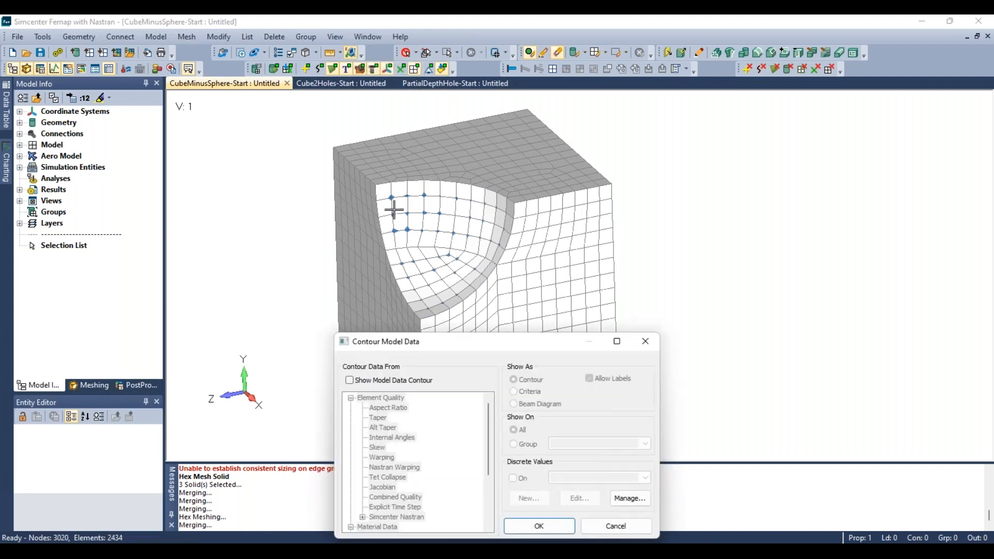
left_click_drag(492, 343, 720, 169)
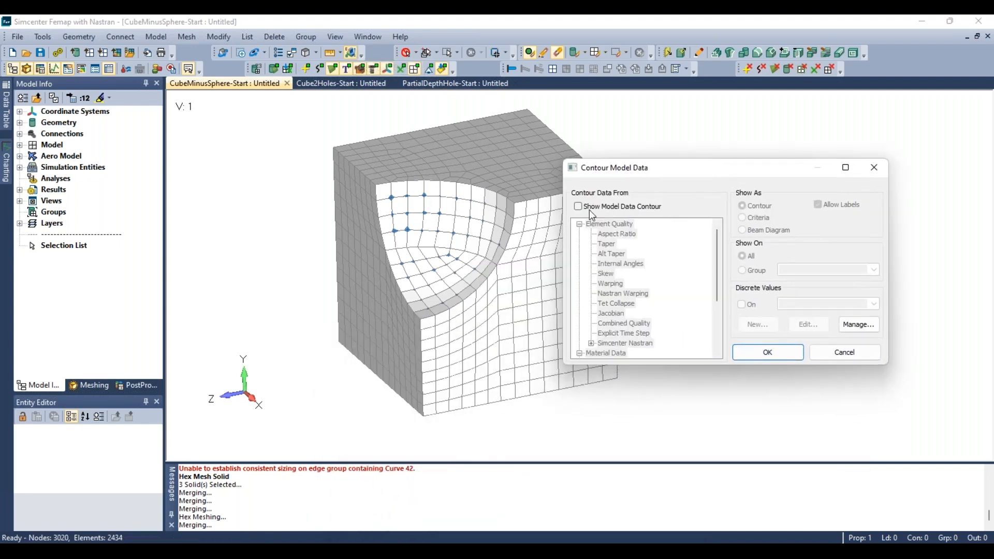
scroll(290, 207, "down", 4)
scroll(520, 217, "up", 2)
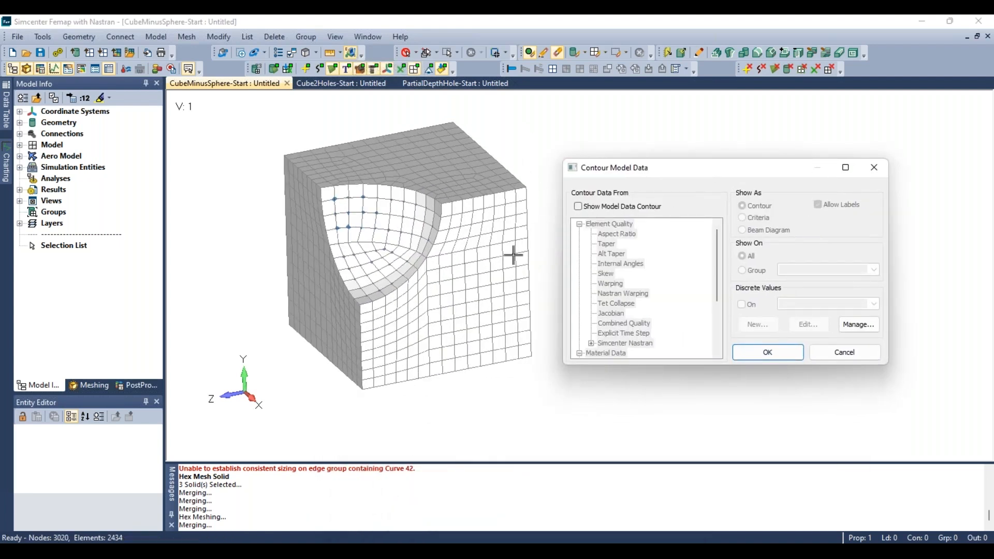
left_click(591, 209)
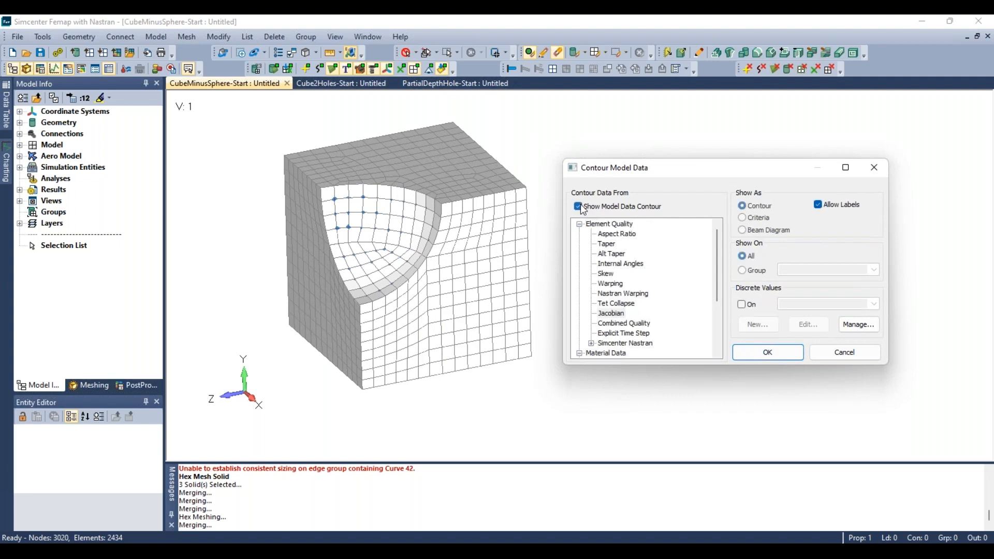
left_click(619, 314)
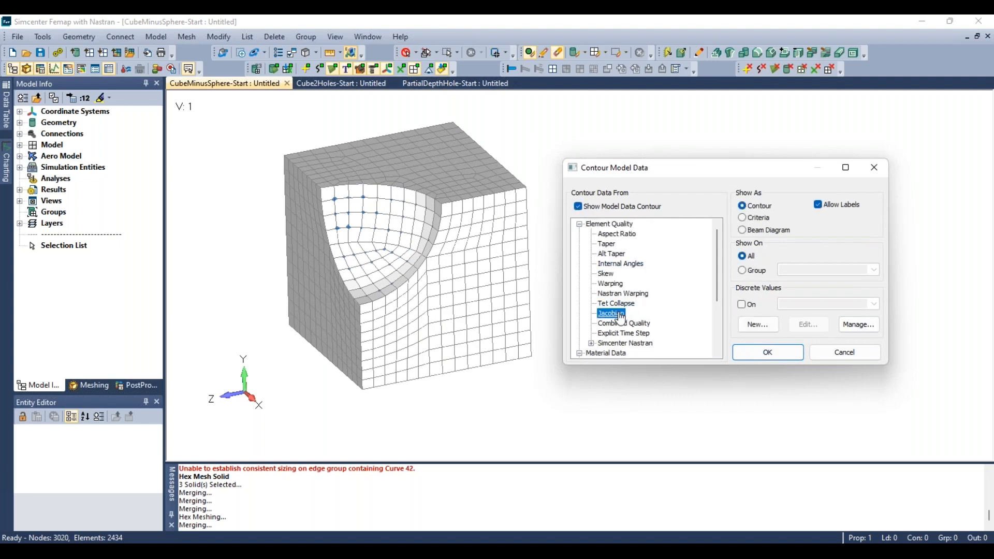
left_click(760, 352)
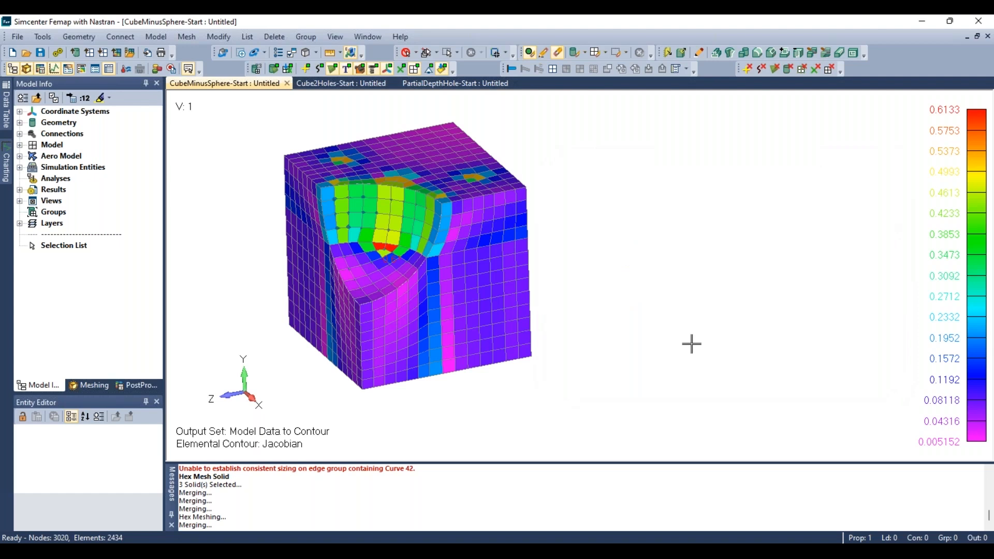
- Examine the Jacobian contour around the spherical cutout from several angles
mouse_move(439, 256)
middle_mouse_down()
mouse_move(453, 230)
mouse_move(526, 242)
mouse_move(471, 216)
mouse_move(428, 249)
middle_mouse_up()
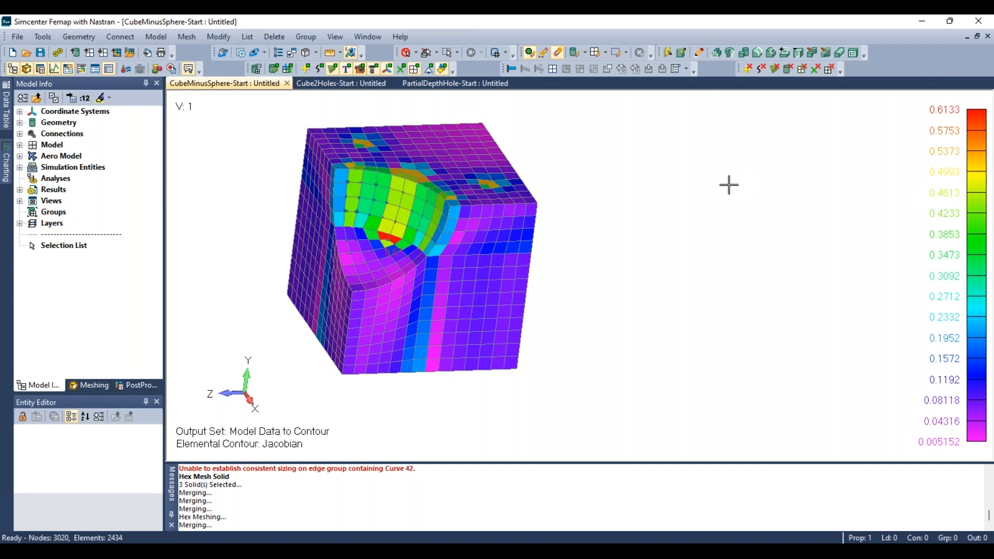
middle_click_drag(729, 185, 698, 204)
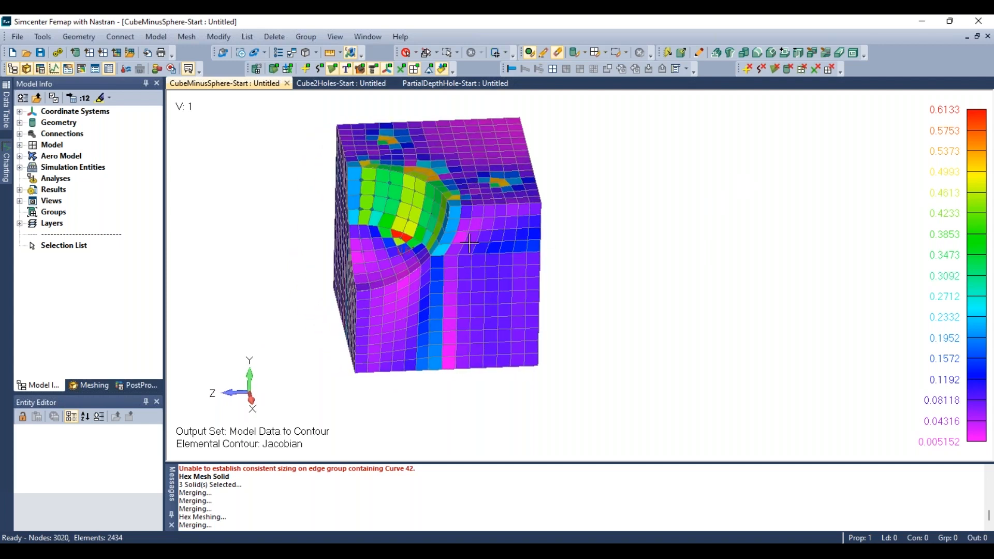
scroll(515, 317, "down", 4)
scroll(434, 264, "up", 3)
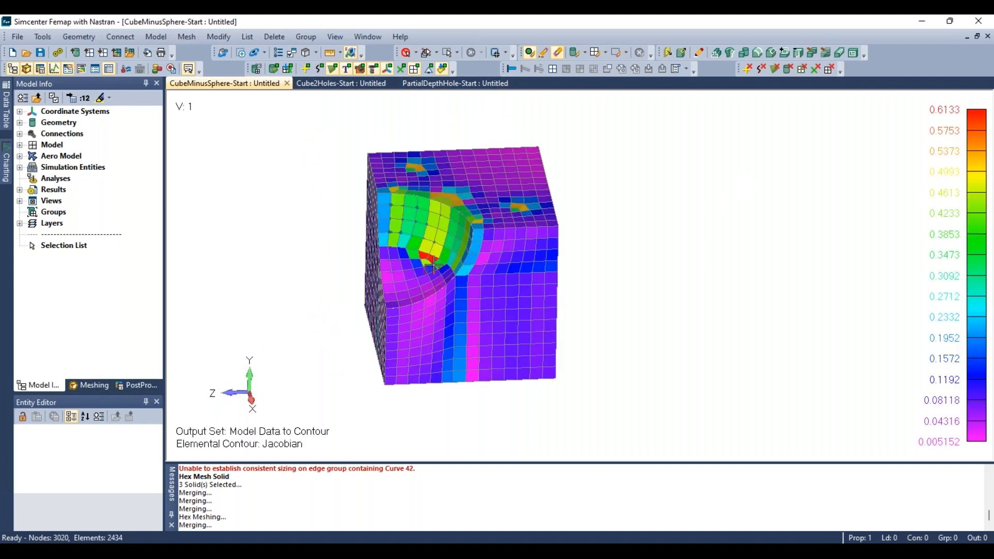
scroll(434, 265, "up", 2)
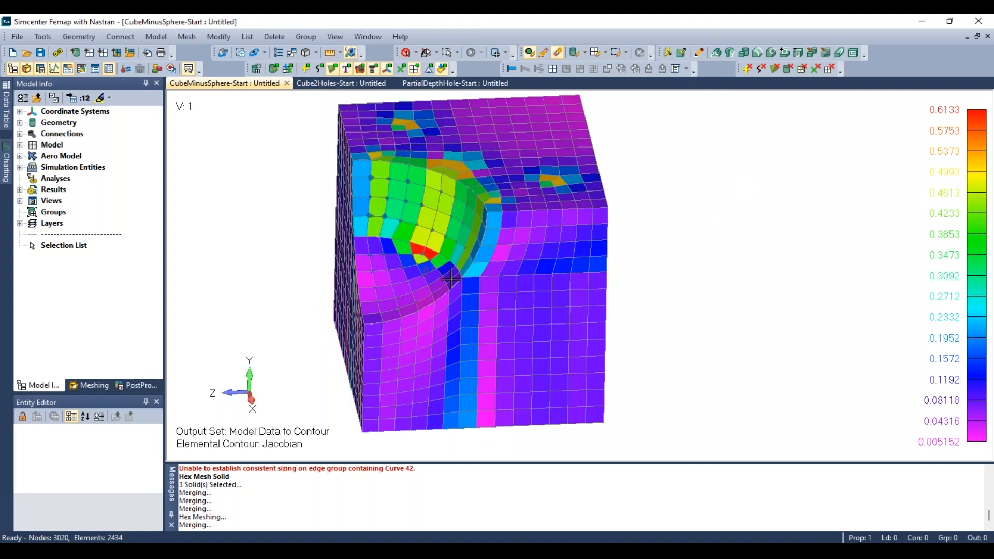
scroll(450, 280, "down", 1)
middle_click_drag(449, 274, 455, 299)
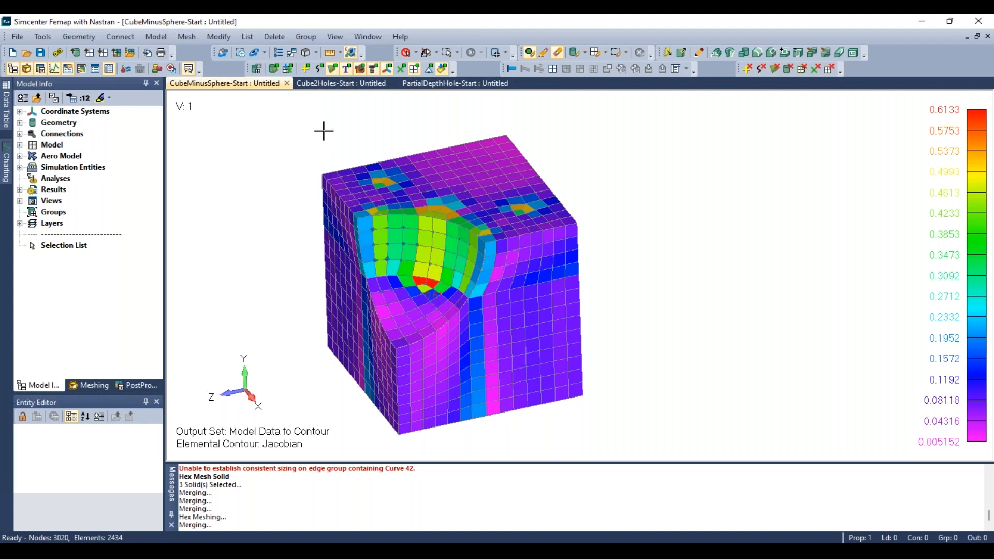
- Switch to the Cube2Holes-Start model and select its solid for slicing with a plane
left_click(321, 83)
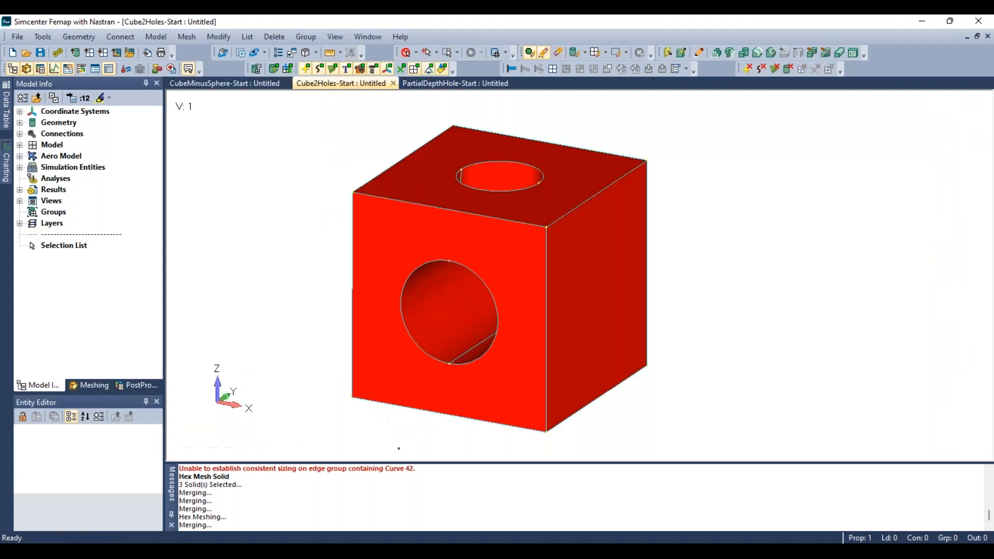
middle_click_drag(286, 210, 422, 337)
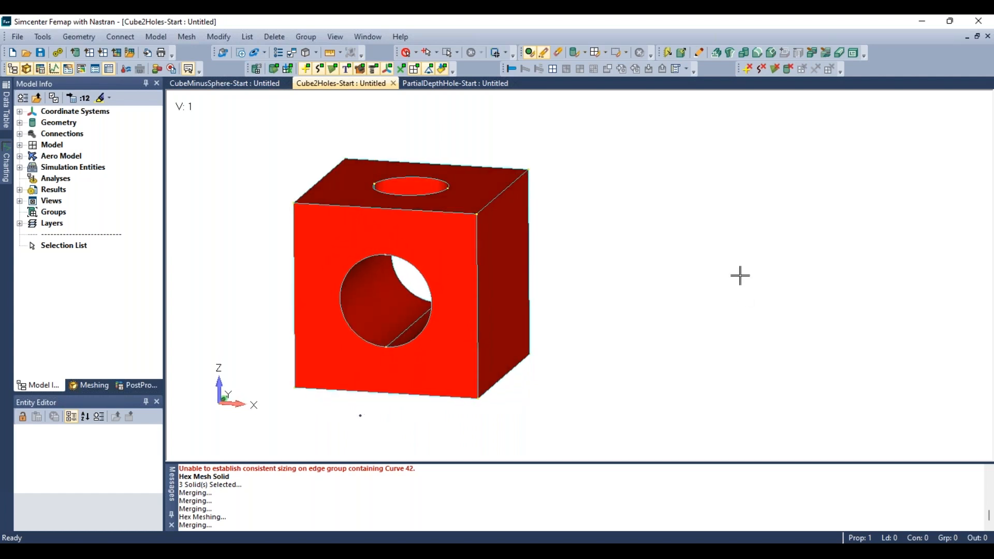
left_click(827, 54)
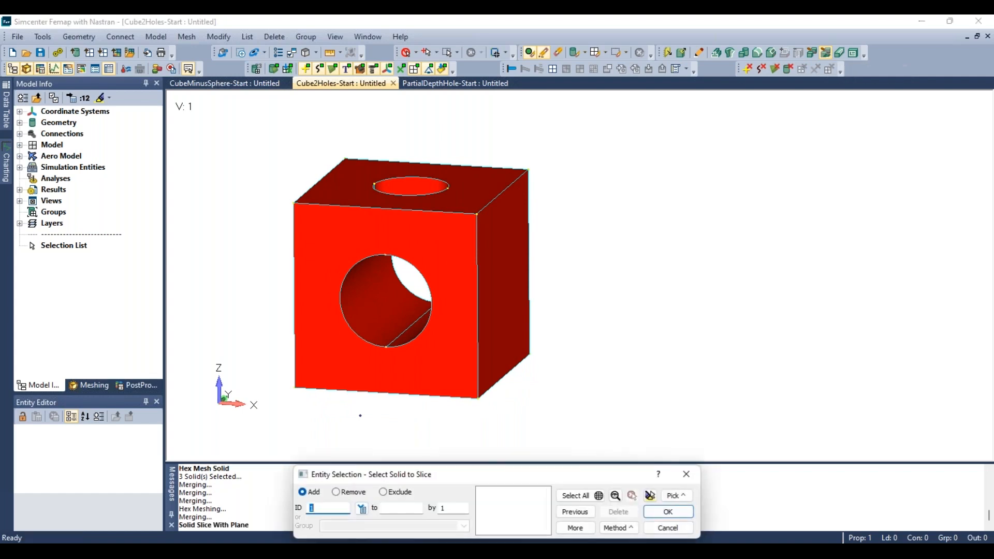
left_click(494, 319)
scroll(554, 207, "down", 2)
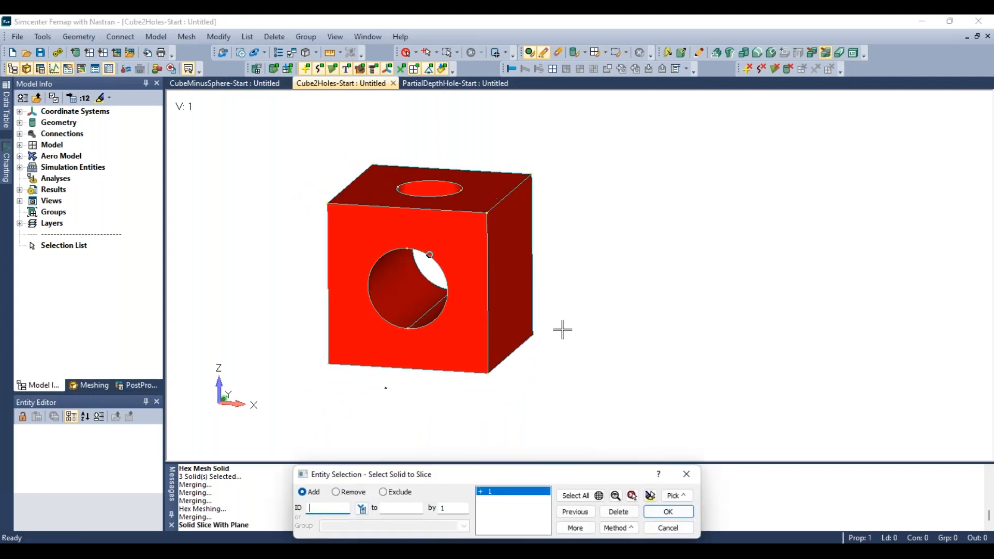
scroll(535, 426, "up", 1)
left_click(668, 511)
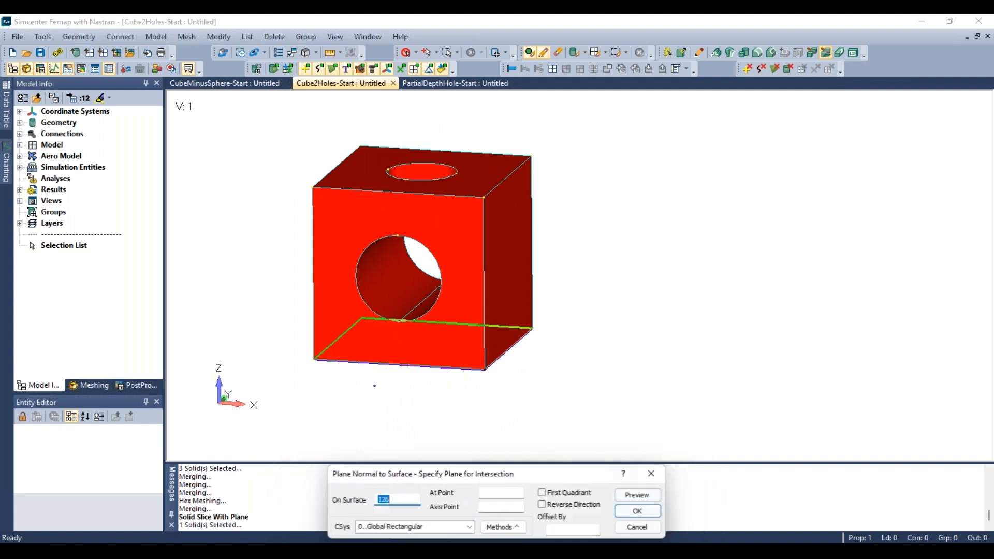
- Slice the solid with a plane normal to surface 16 at point 12, offset by 0.5, after previewing it
scroll(526, 339, "down", 1)
middle_click_drag(527, 339, 432, 291)
left_click(440, 351)
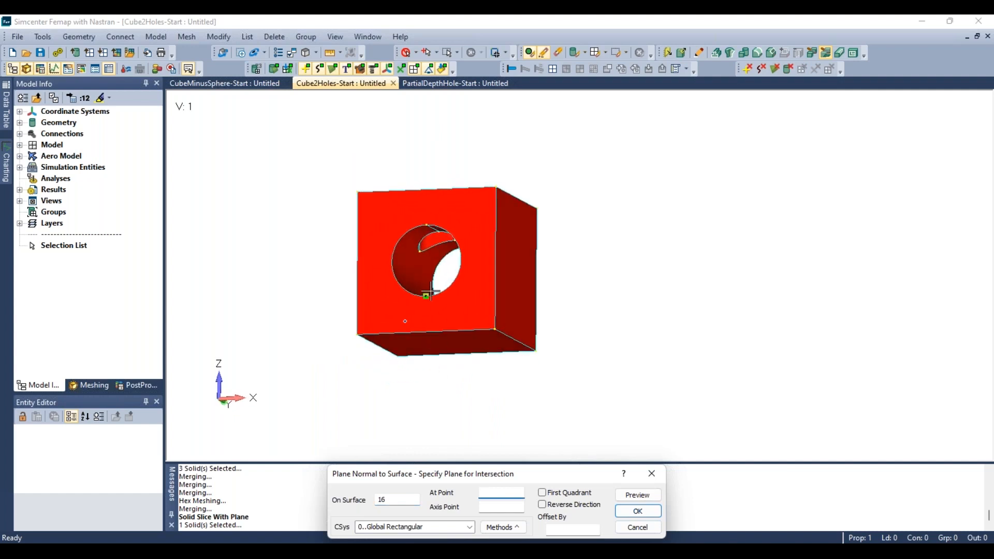
left_click(420, 251)
mouse_move(421, 250)
middle_mouse_down()
mouse_move(452, 271)
mouse_move(433, 266)
middle_mouse_up()
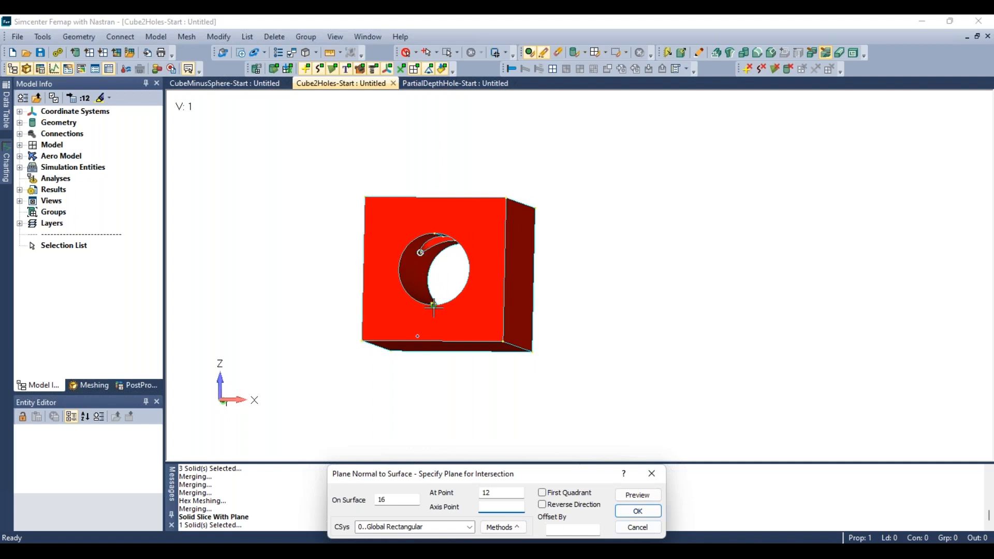
left_click(563, 530)
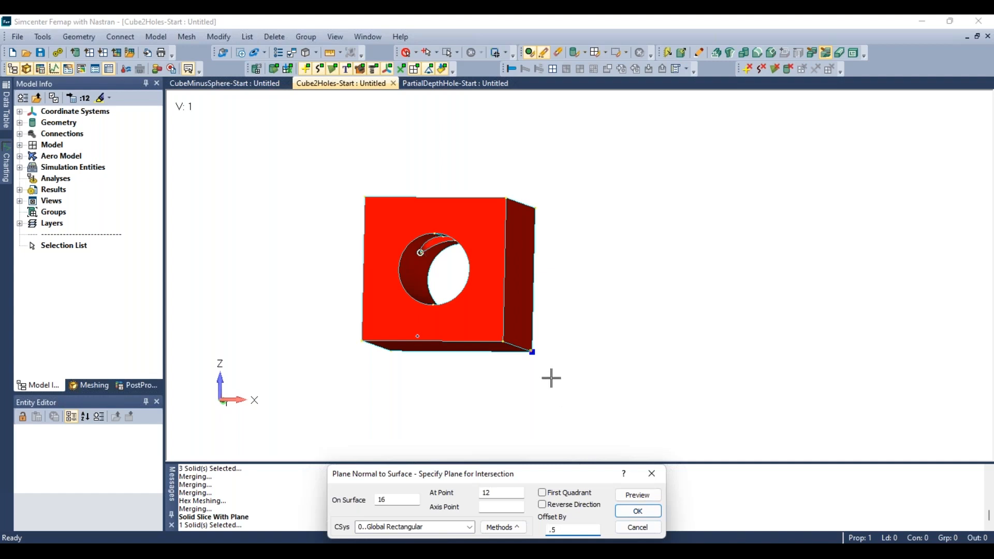
left_click(637, 494)
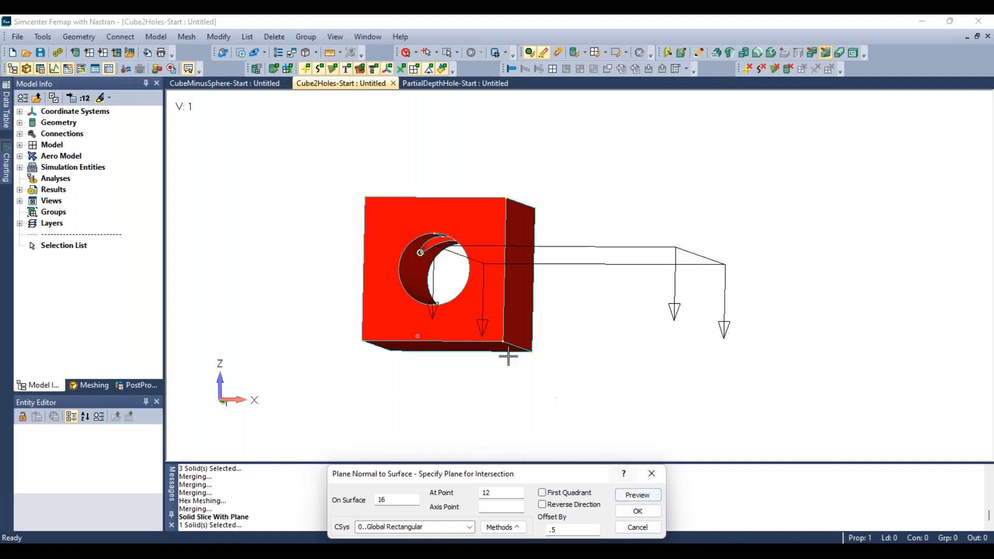
middle_click_drag(397, 237, 410, 242)
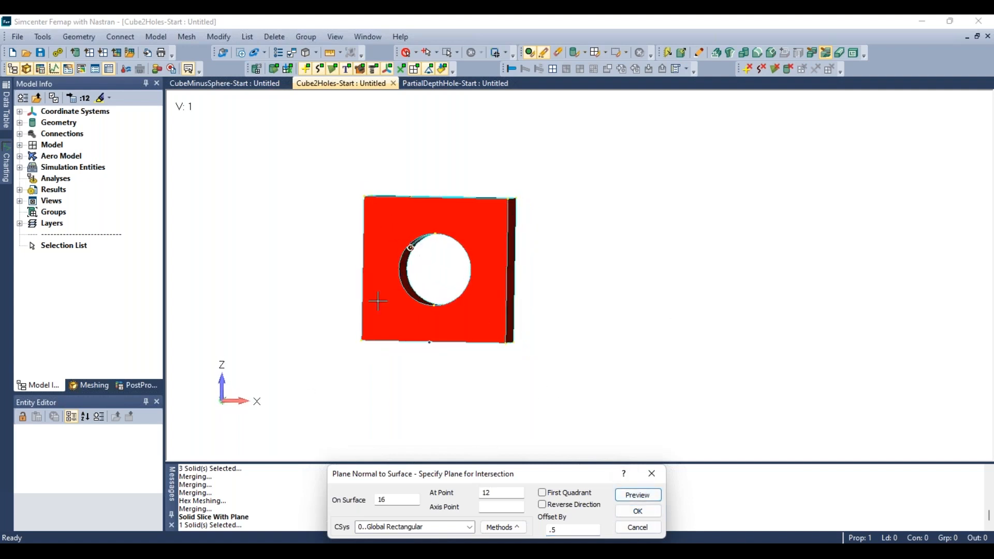
left_click(236, 386)
left_click(631, 497)
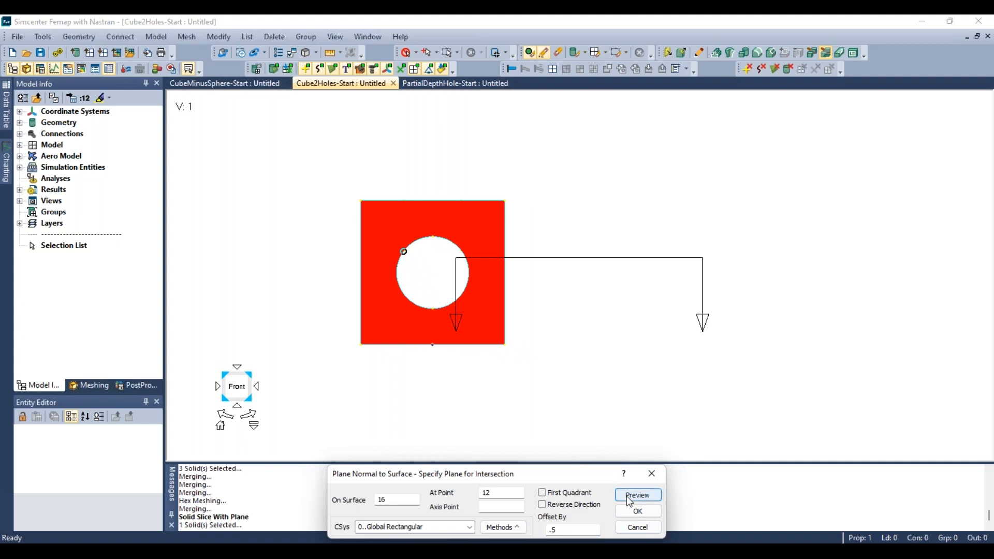
middle_click_drag(550, 386, 519, 337)
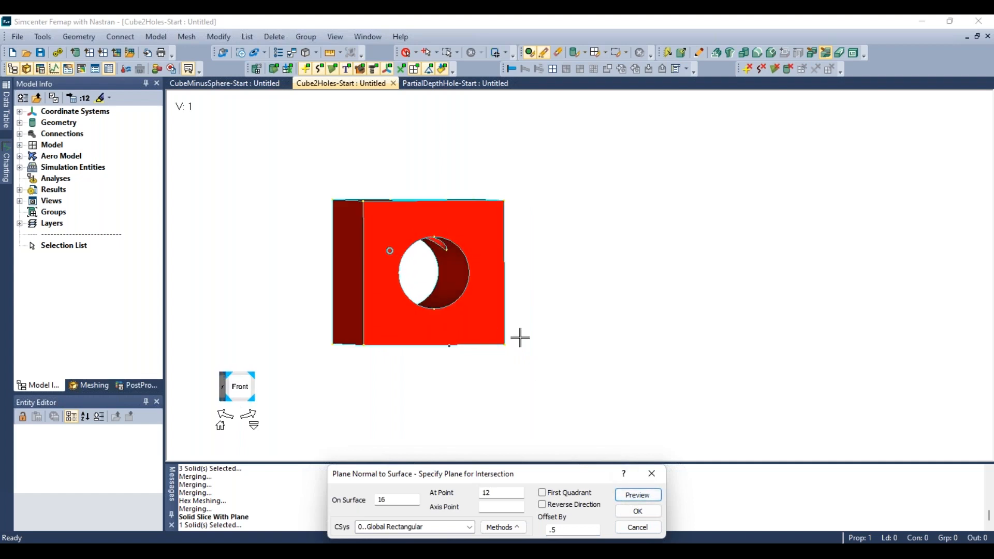
left_click(636, 498)
left_click(640, 511)
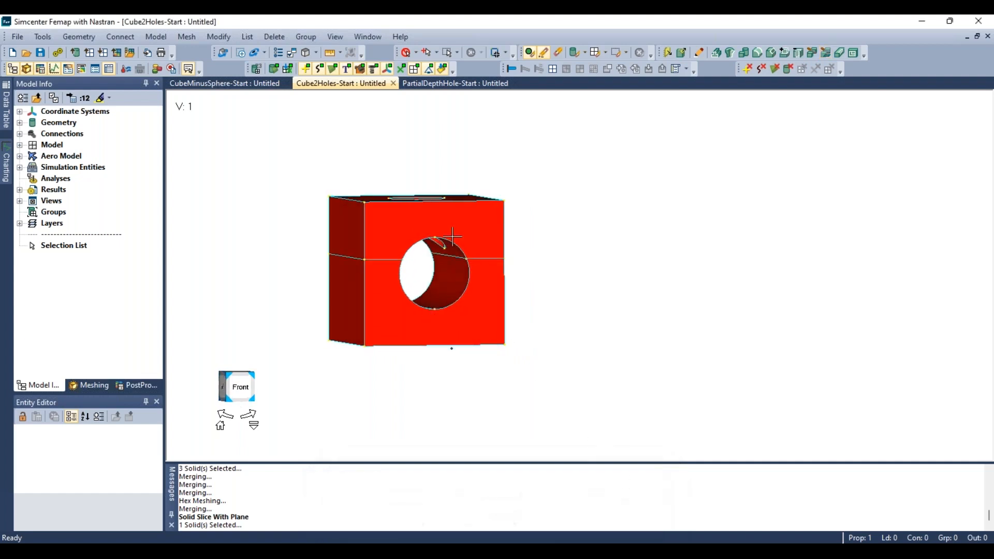
middle_click_drag(452, 236, 420, 284)
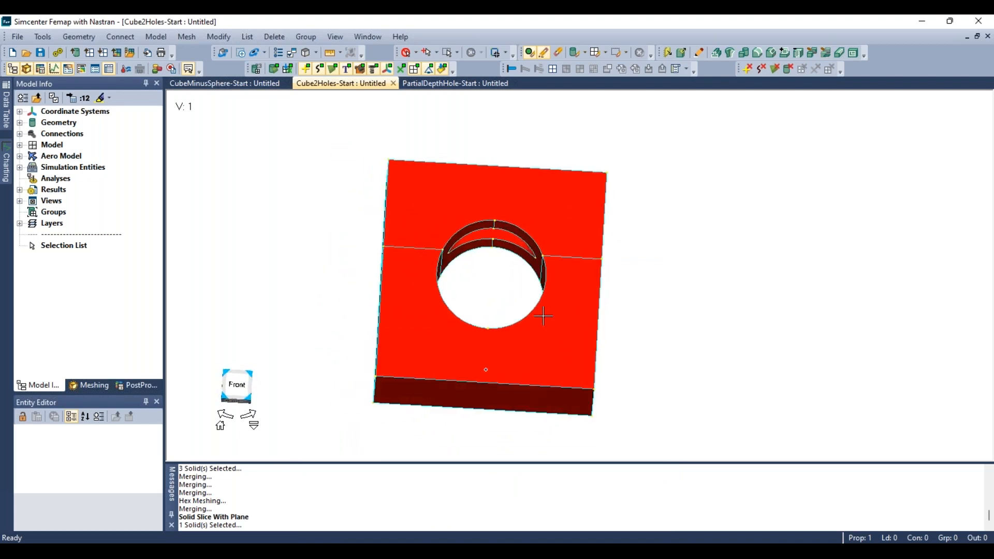
middle_click_drag(480, 343, 597, 365)
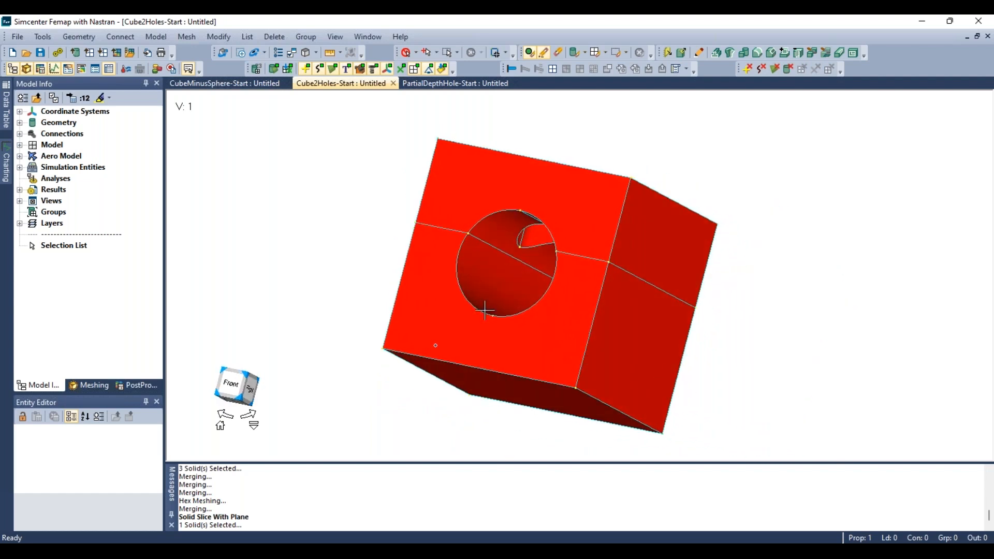
- Apply automatic hex-meshing mesh sizing to the lower sliced solid
middle_click_drag(572, 306, 641, 386)
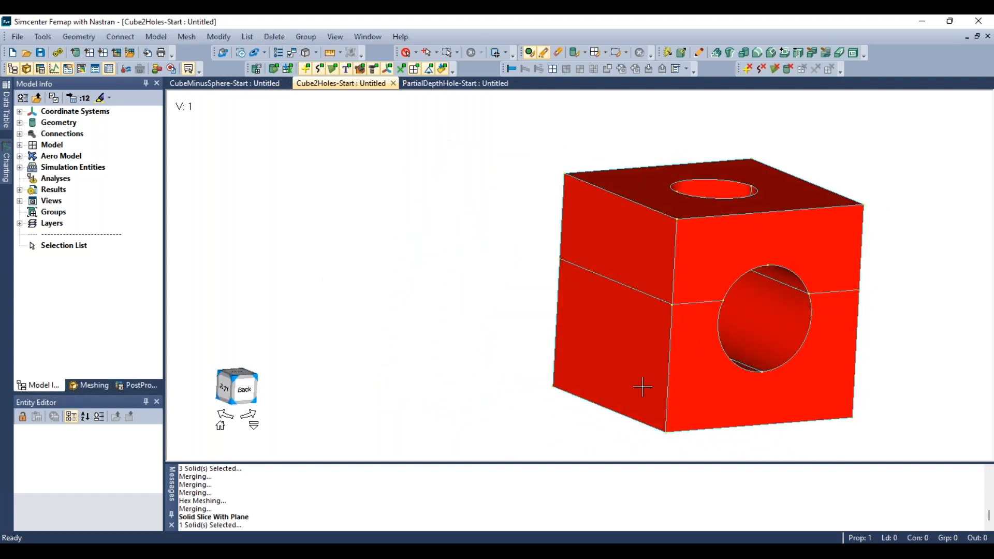
middle_click_drag(549, 302, 368, 343)
scroll(369, 345, "down", 4)
scroll(193, 225, "up", 1)
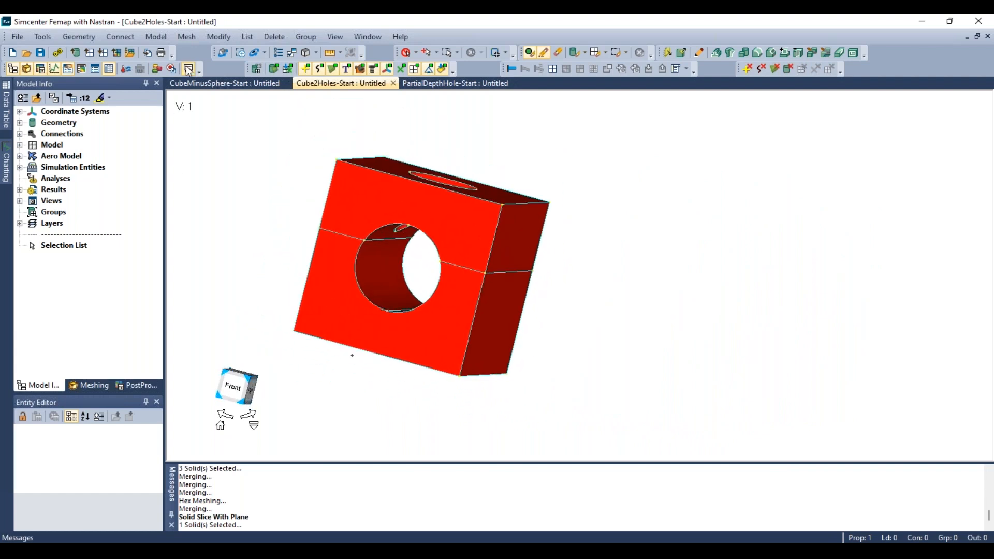
left_click(188, 37)
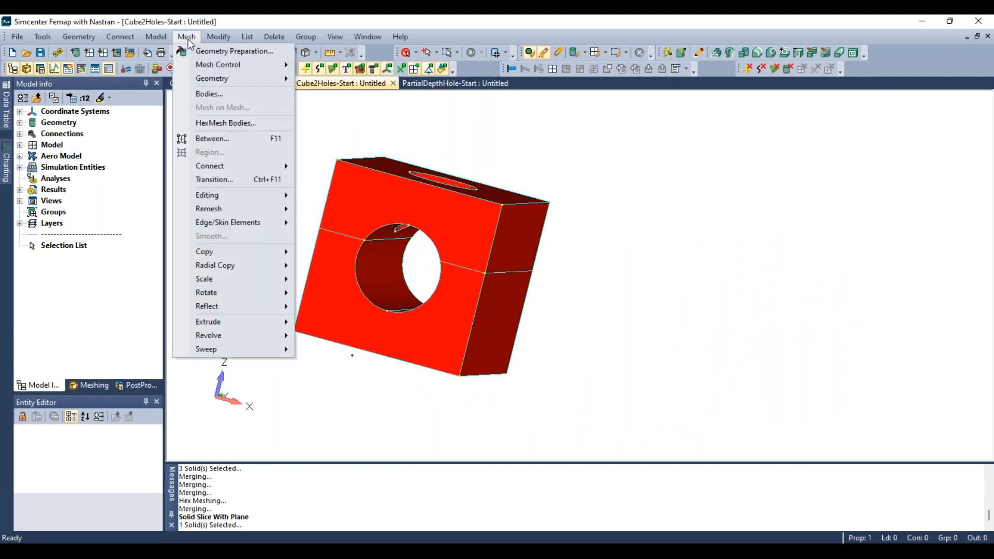
mouse_move(223, 64)
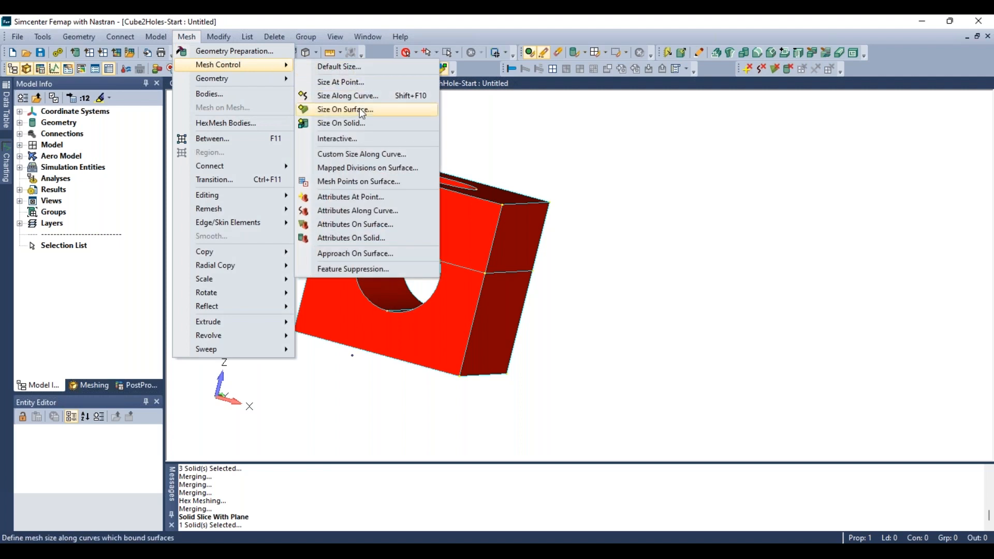
left_click(357, 124)
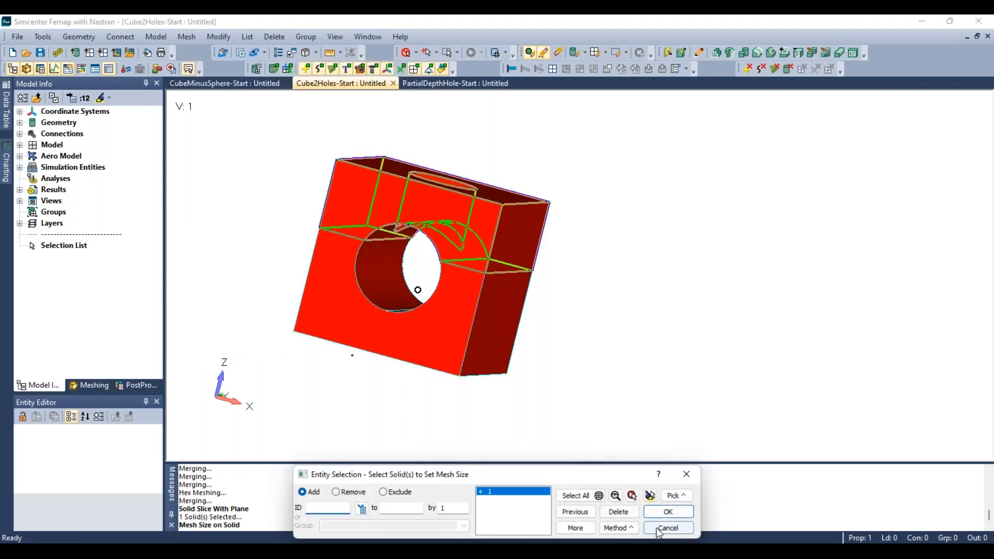
left_click(662, 513)
left_click(449, 298)
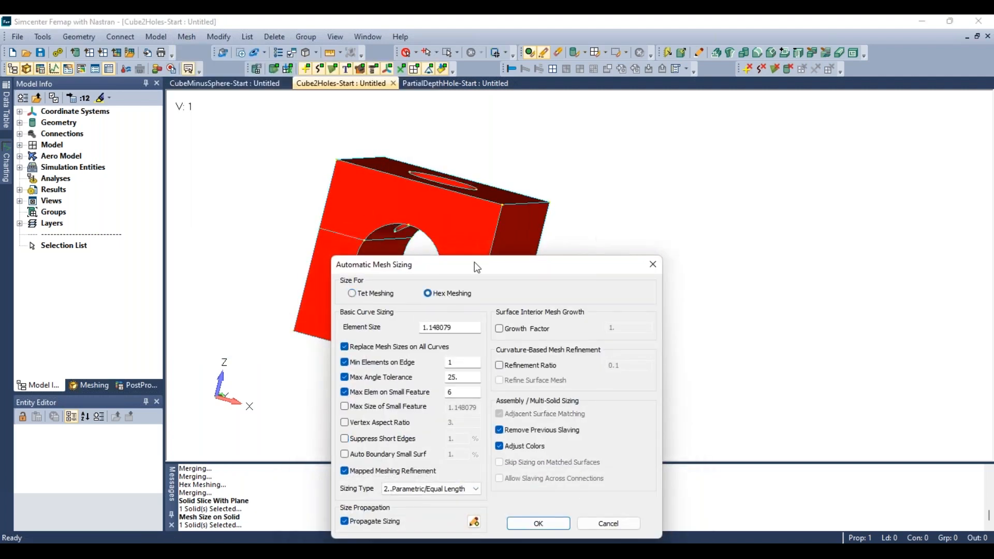
left_click_drag(474, 261, 752, 116)
left_click(816, 377)
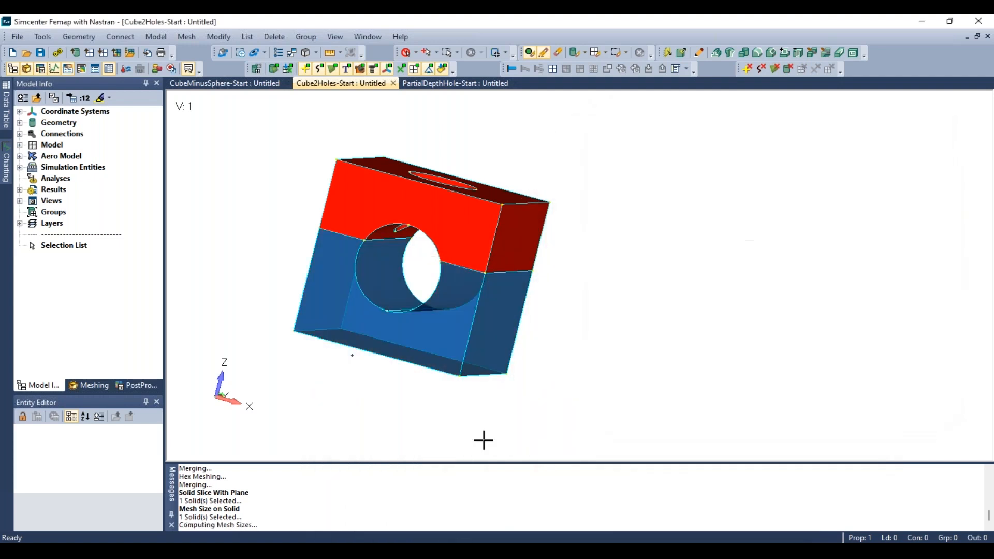
- Hide the lower meshed solid so only the upper solid remains displayed
middle_click_drag(484, 439, 401, 383)
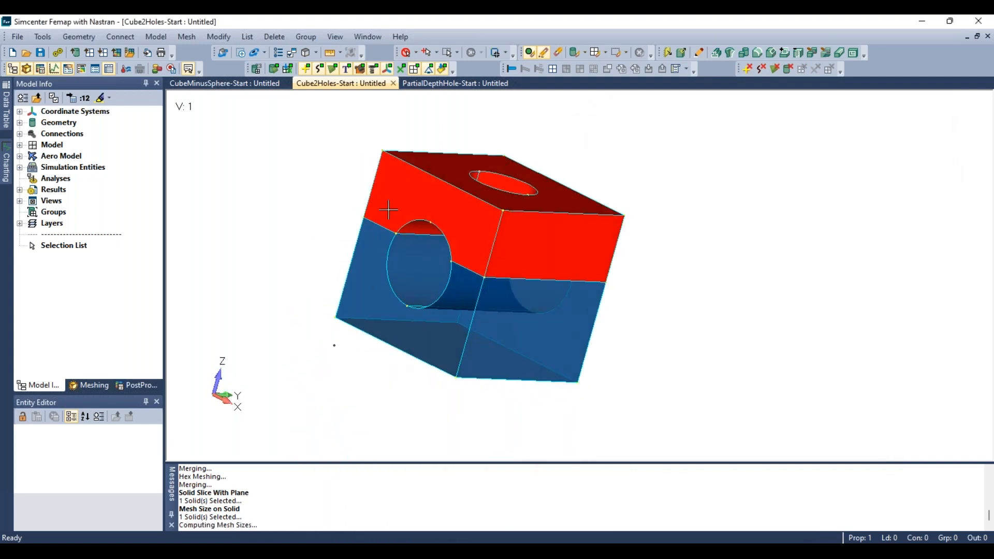
left_click(559, 51)
left_click(573, 52)
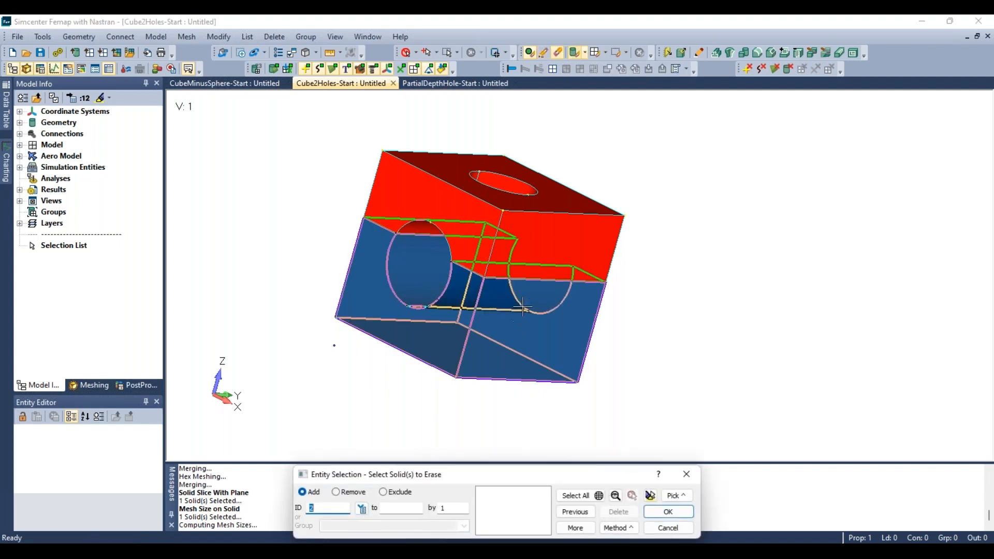
left_click(538, 347)
left_click(665, 512)
- Examine the remaining upper solid and its hole from several angles
middle_click_drag(431, 221, 485, 457)
middle_click_drag(489, 353, 457, 244)
middle_click_drag(393, 240, 385, 218)
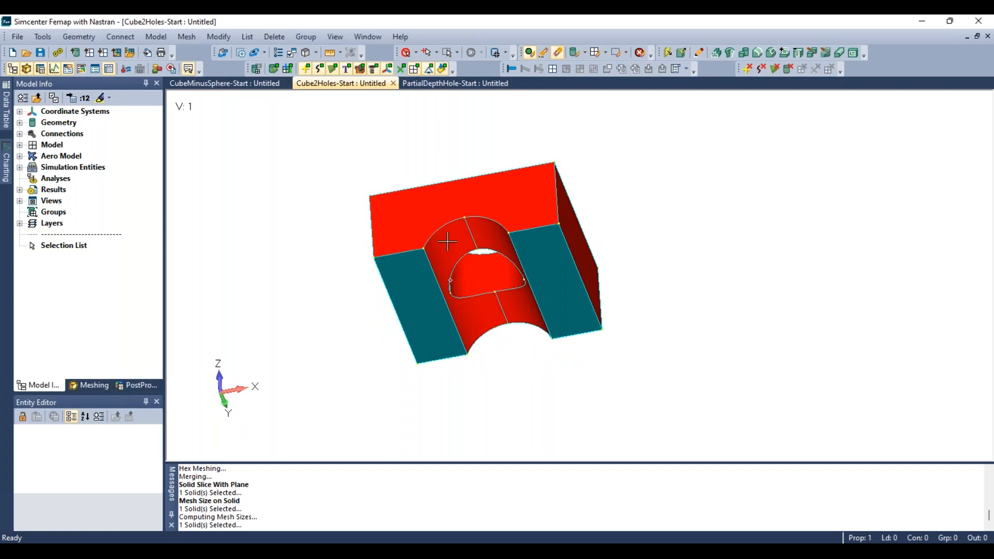
middle_click_drag(479, 208, 485, 337)
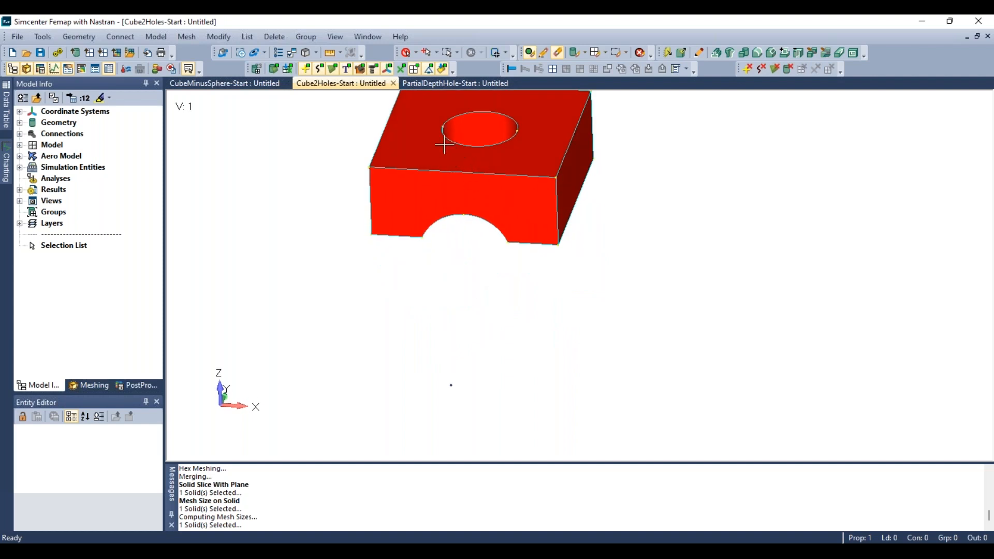
middle_click_drag(470, 199, 470, 295)
middle_click_drag(472, 252, 470, 303)
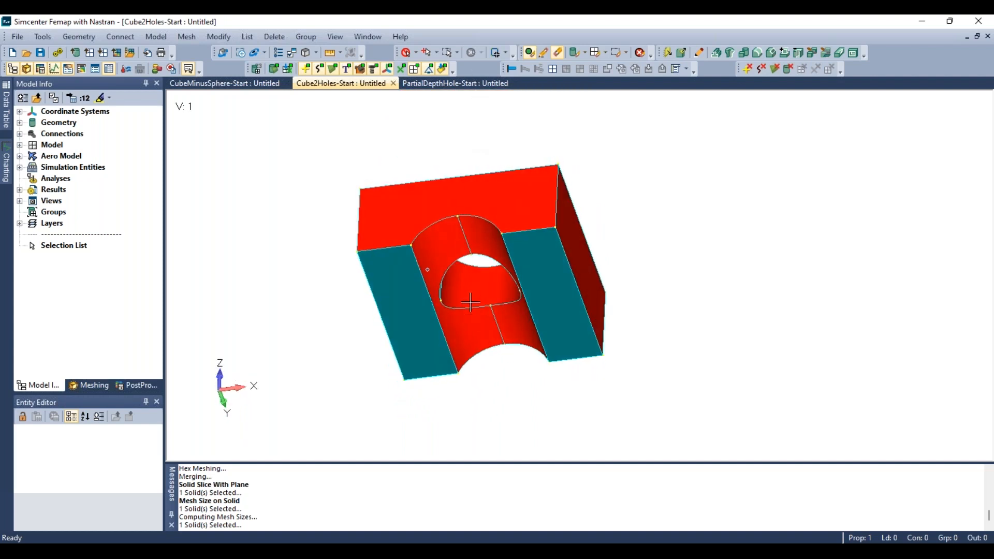
middle_click_drag(478, 249, 491, 344)
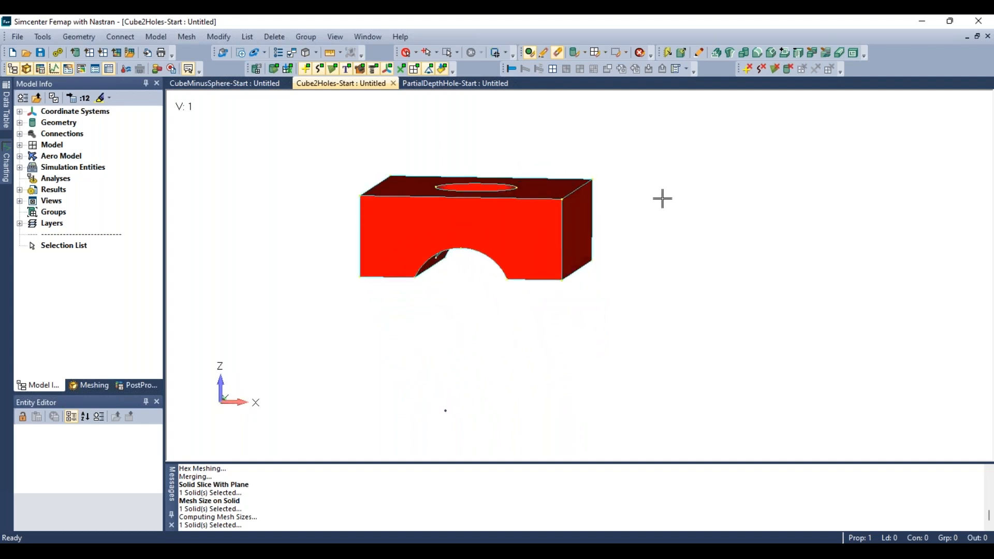
- Slice the upper solid with a plane normal to surface 11 at point 32
left_click(826, 54)
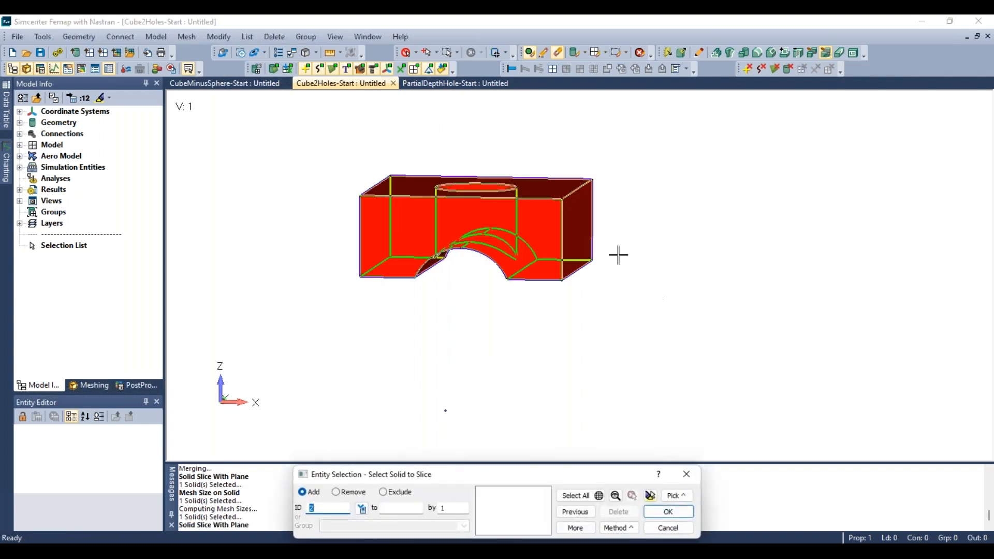
left_click(547, 214)
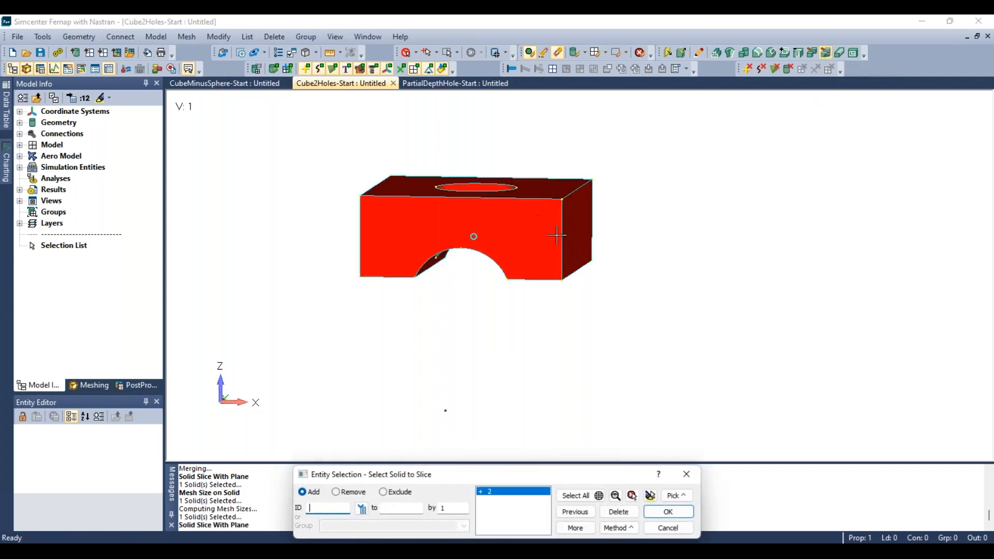
left_click(668, 511)
middle_click_drag(610, 341, 572, 279)
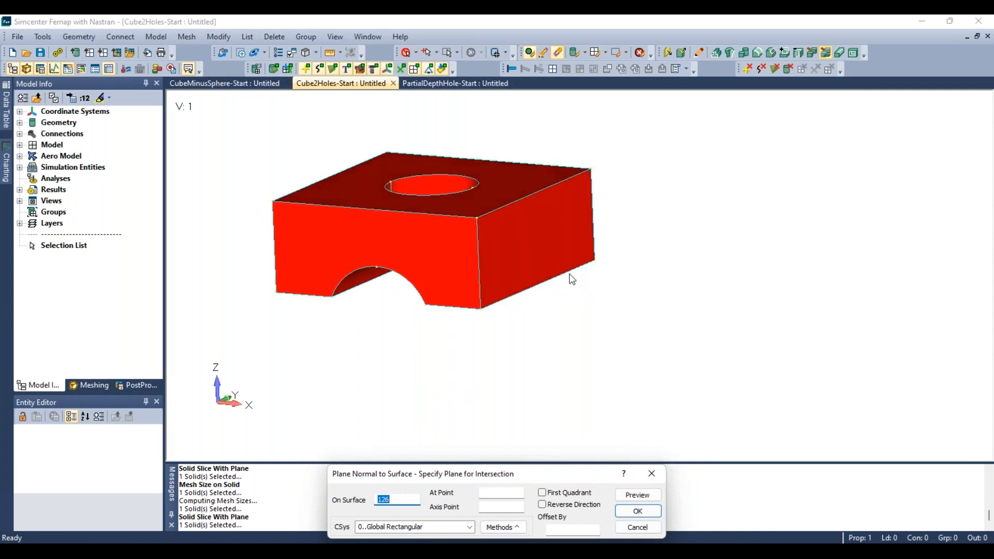
left_click(534, 224)
middle_click_drag(538, 308, 506, 328)
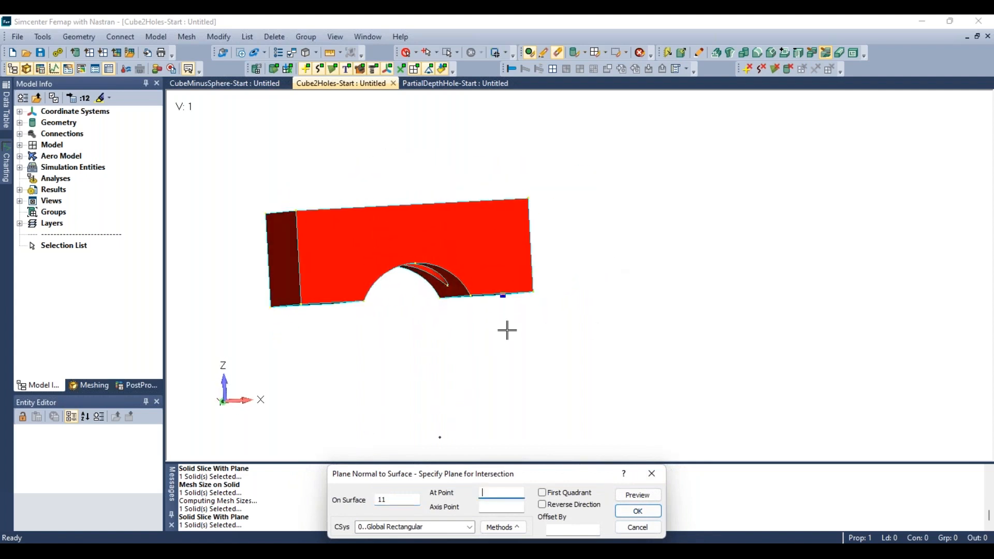
left_click(471, 297)
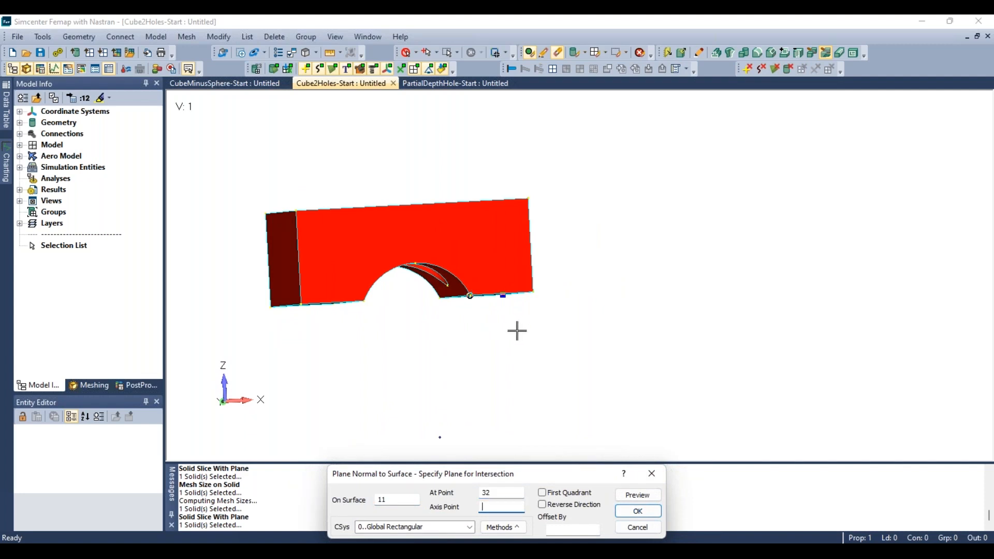
middle_click_drag(517, 328, 731, 341)
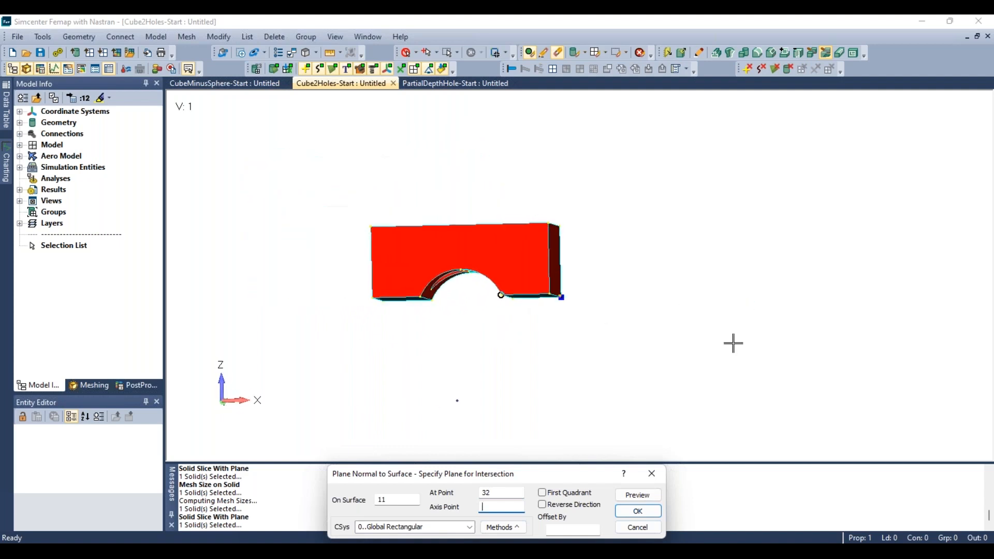
left_click(647, 519)
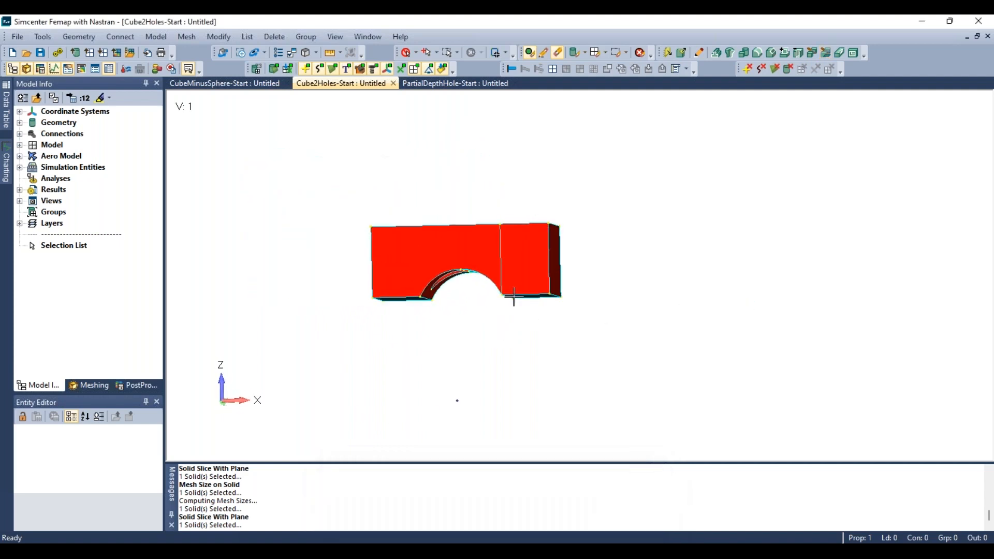
- Slice solid 3 with a plane normal to surface 14 at point 34
middle_click_drag(513, 296, 480, 346)
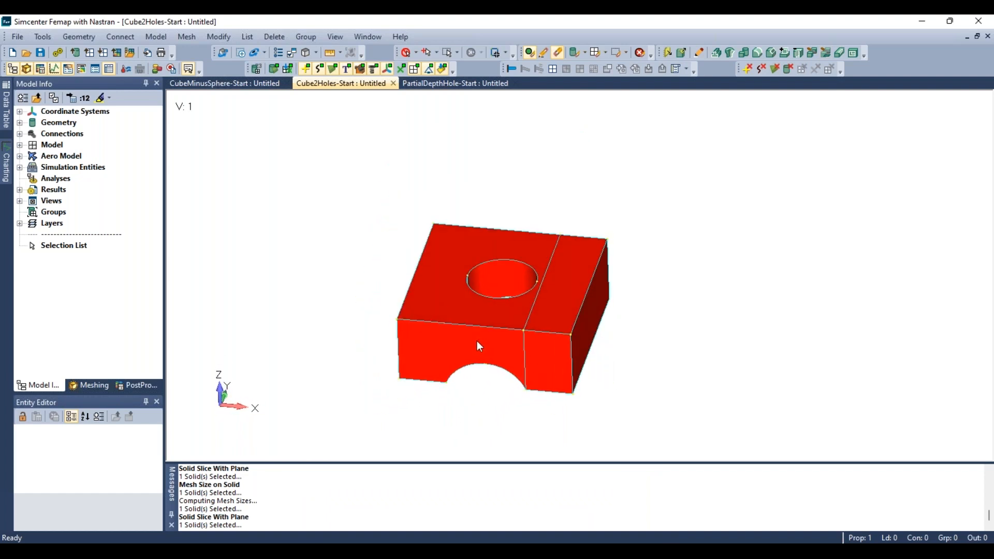
middle_click_drag(483, 311, 497, 383)
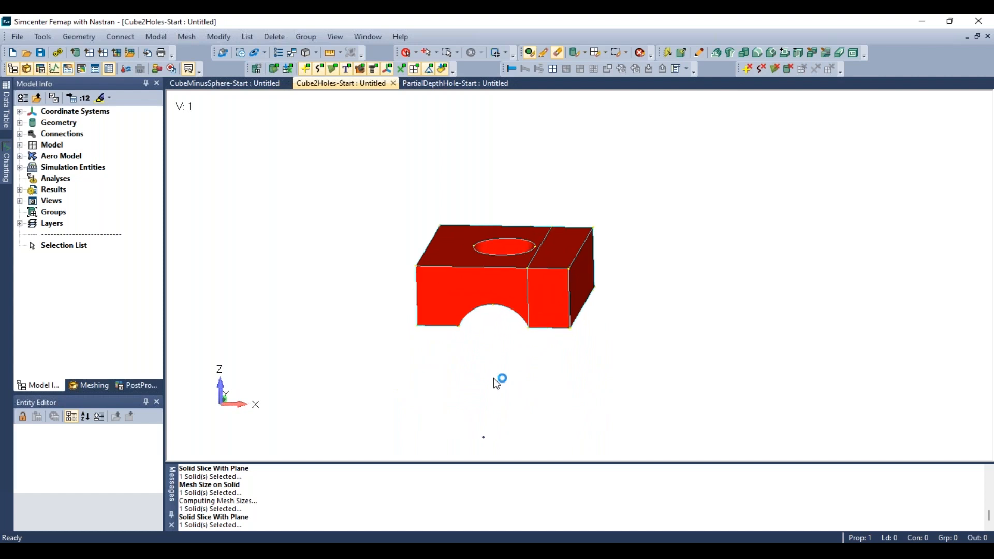
left_click(825, 52)
middle_click_drag(594, 443, 464, 304)
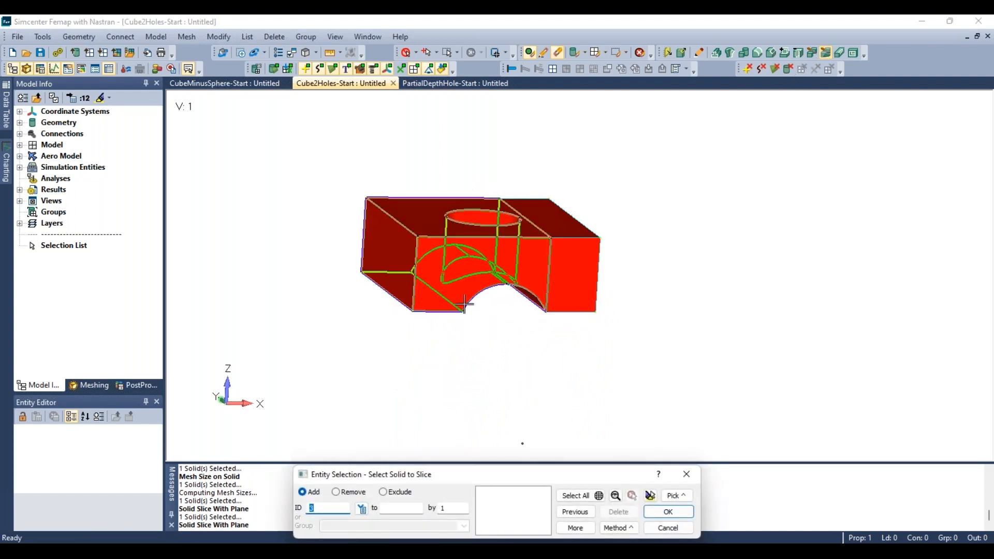
left_click(678, 512)
left_click(393, 252)
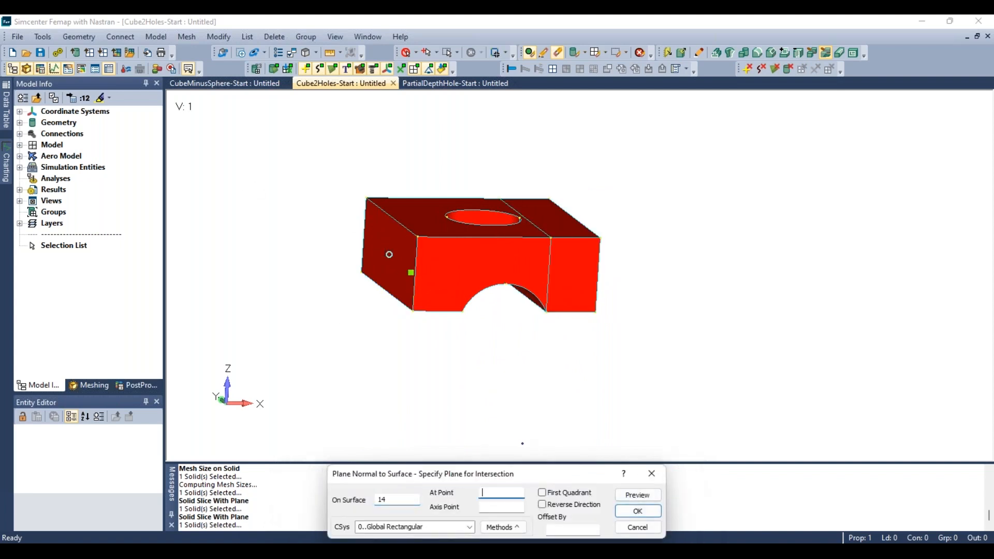
middle_click_drag(404, 255, 516, 389)
left_click(473, 317)
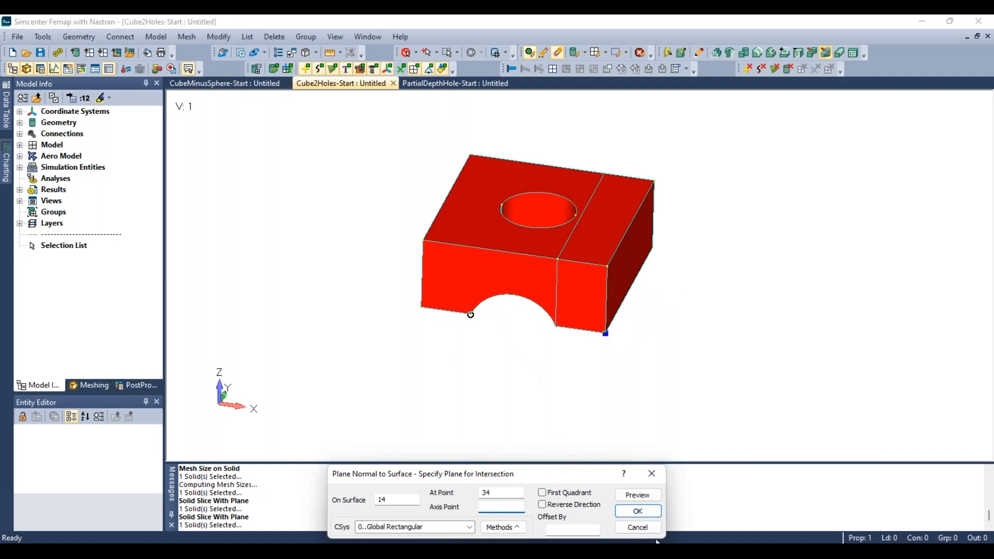
left_click(638, 511)
- Set hex-meshing mesh size on the three upper solids with an element size of 0.65
middle_click_drag(525, 359, 552, 376)
middle_click_drag(489, 392, 512, 386)
middle_click_drag(437, 229, 429, 247)
middle_click_drag(564, 268, 516, 338)
middle_click_drag(478, 378, 510, 355)
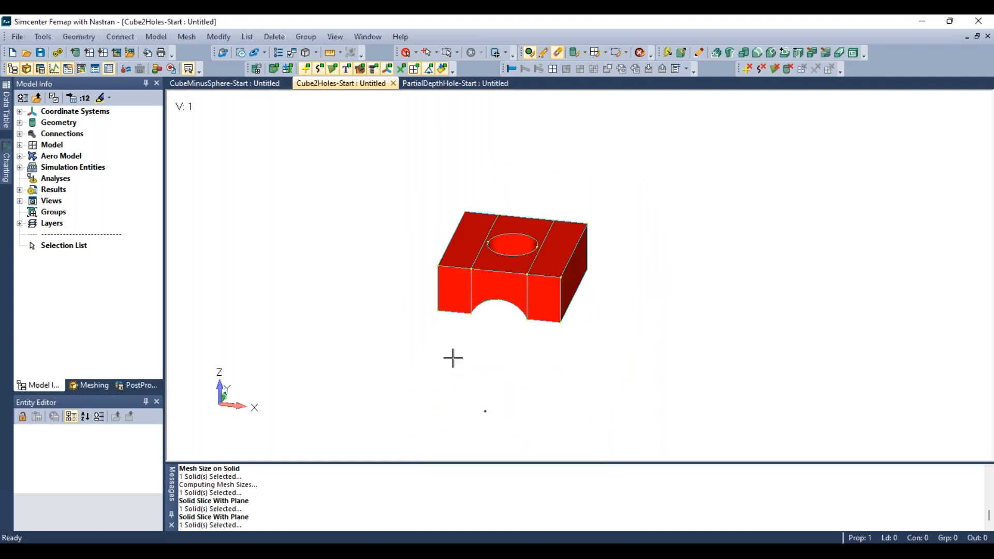
left_click(186, 36)
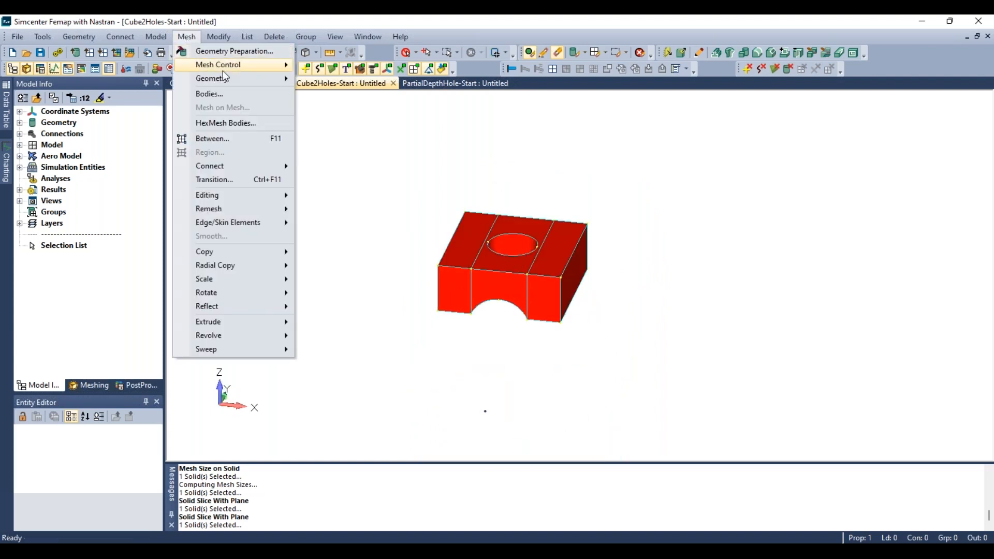
mouse_move(224, 68)
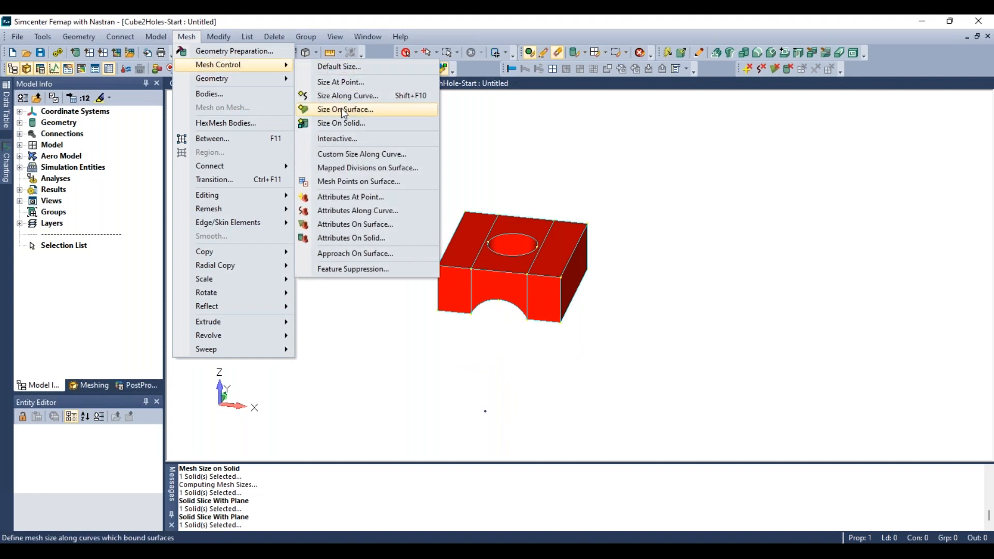
left_click(342, 123)
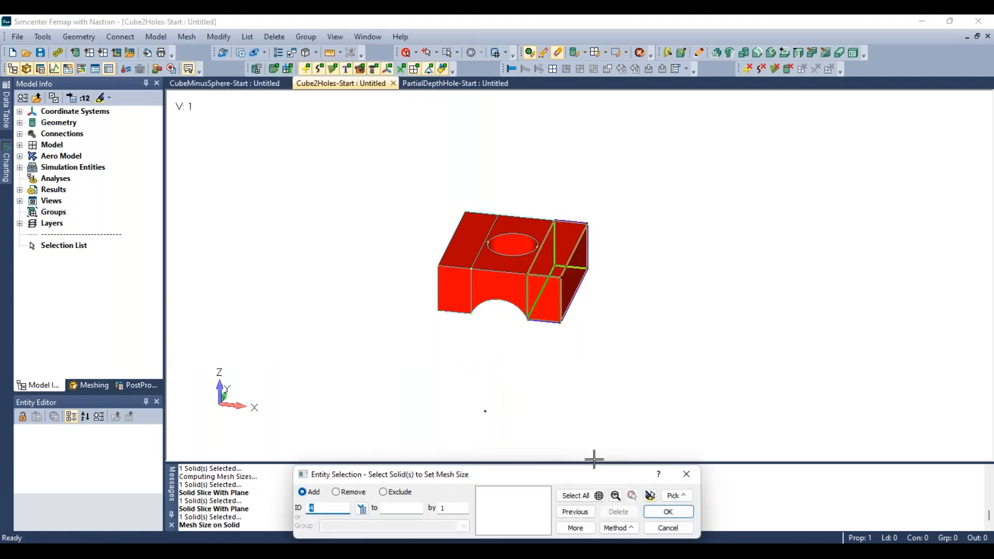
left_click(467, 263)
left_click(511, 268)
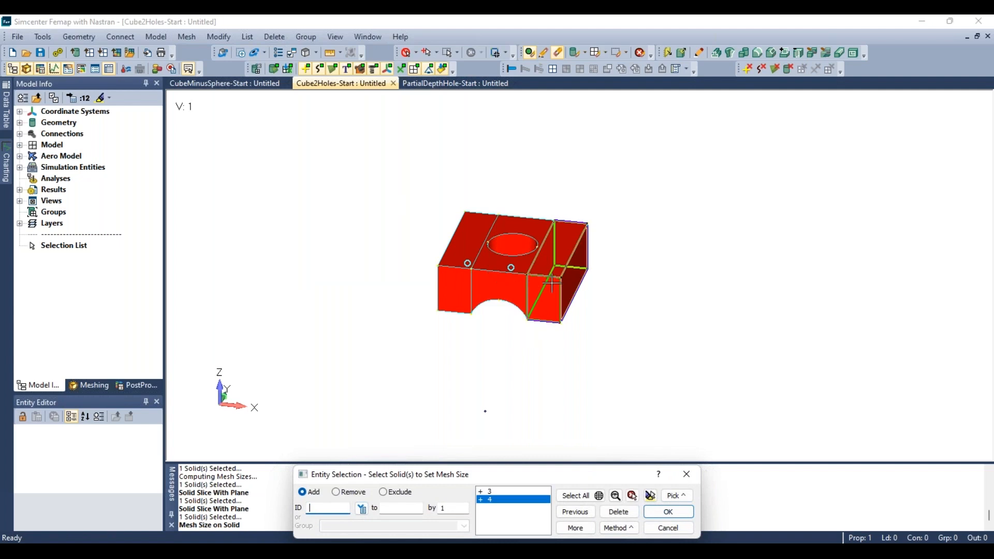
left_click(557, 272)
left_click(668, 511)
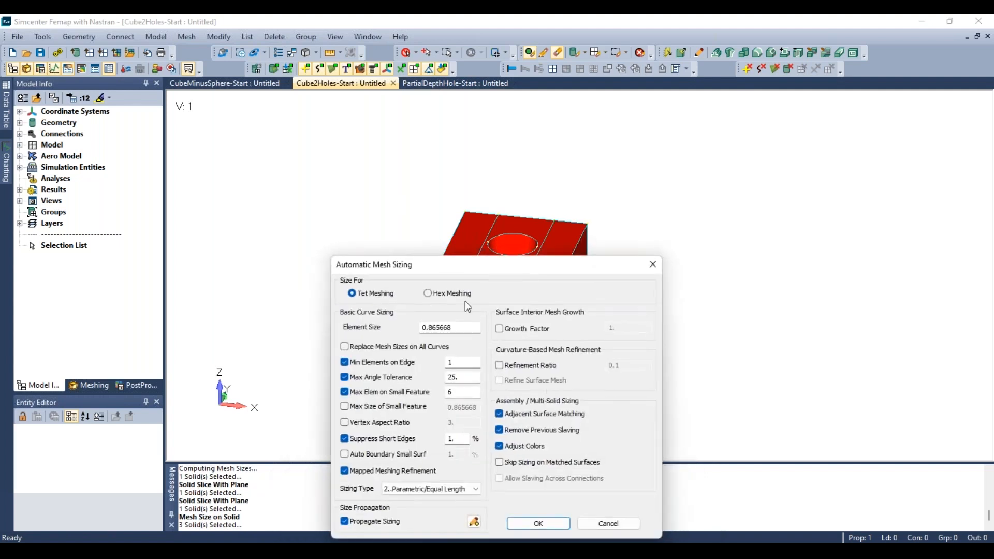
left_click(456, 296)
left_click_drag(464, 331, 365, 338)
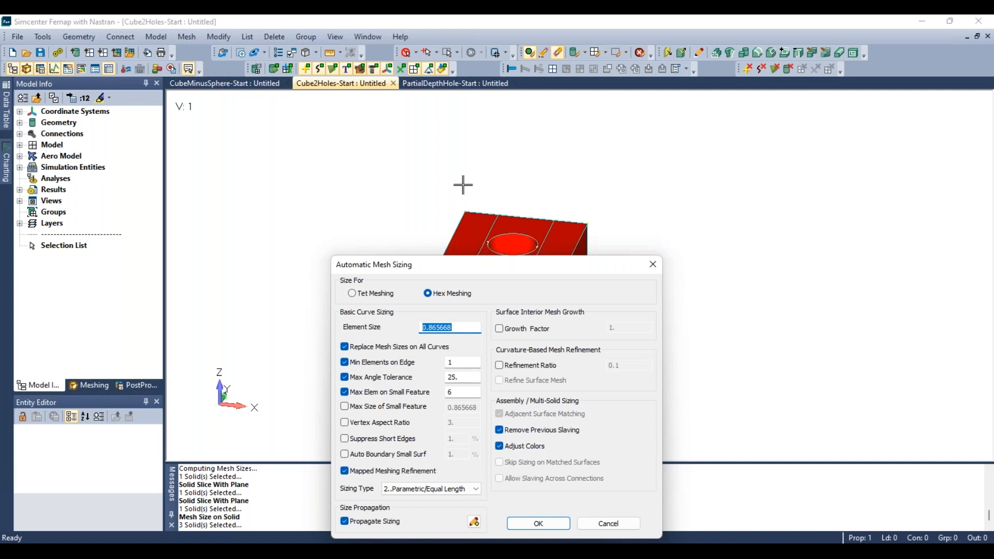
type(".65")
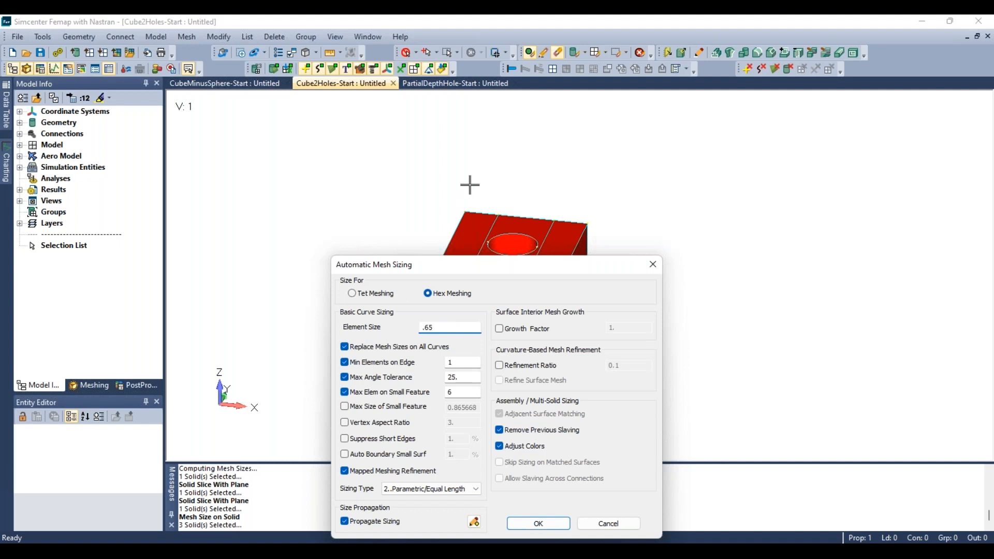
left_click(539, 523)
middle_click_drag(525, 366, 532, 330)
scroll(469, 280, "up", 2)
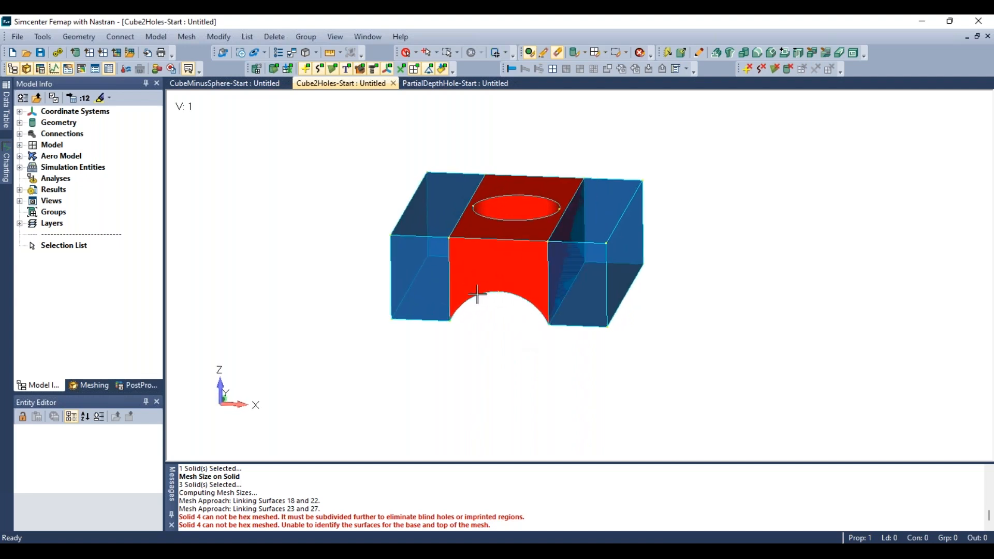
middle_click_drag(472, 293, 492, 289)
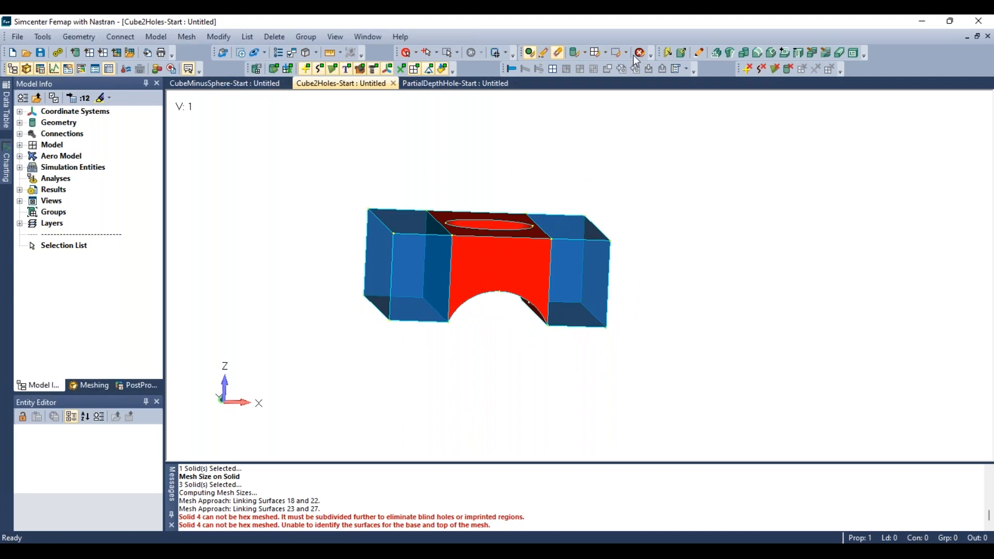
- Erase the outer upper solids from the display, leaving only the central solid with the hole
left_click(576, 54)
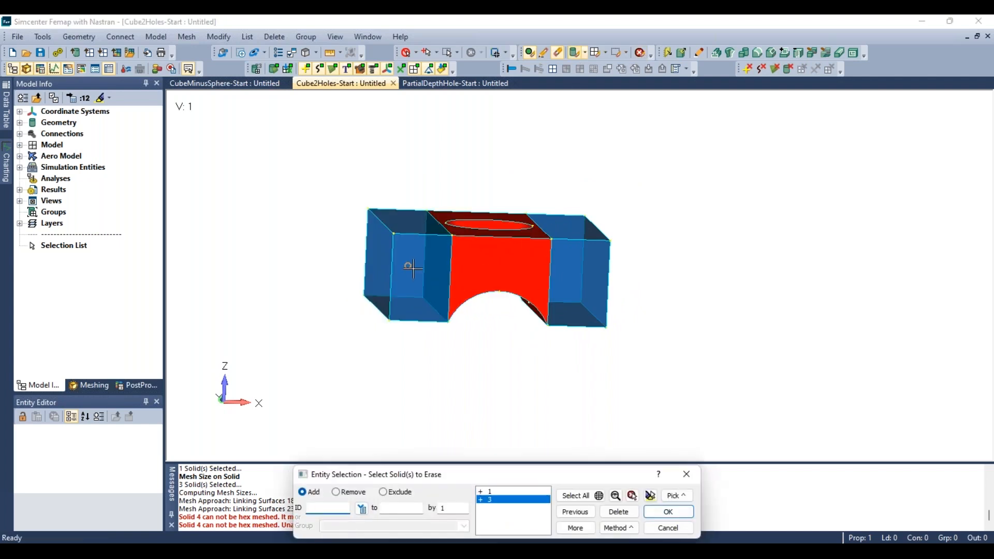
left_click(562, 272)
left_click(666, 512)
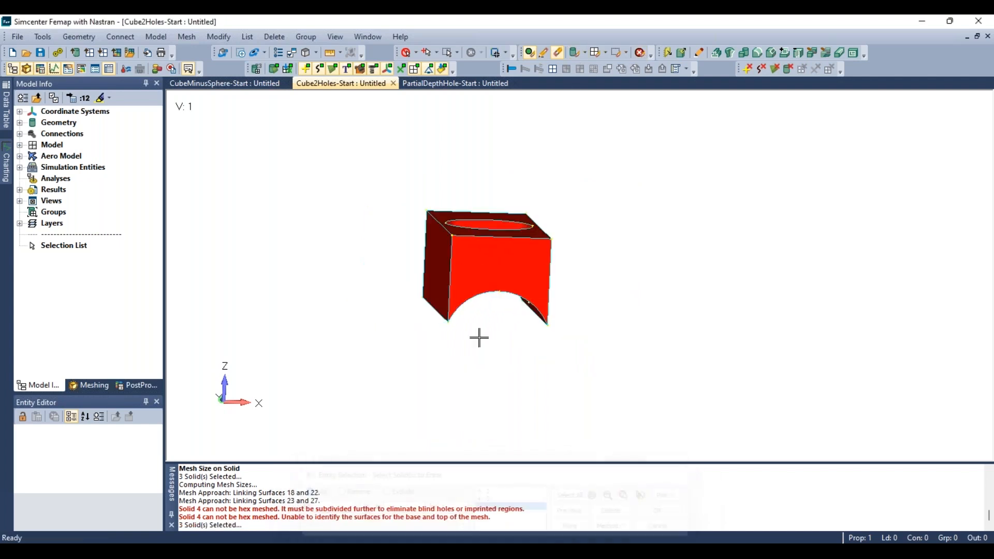
- Examine the isolated central solid and its hole from several angles
mouse_move(479, 337)
middle_mouse_down()
mouse_move(457, 179)
mouse_move(364, 250)
mouse_move(528, 449)
mouse_move(508, 406)
mouse_move(514, 248)
mouse_move(468, 378)
mouse_move(463, 302)
mouse_move(470, 311)
mouse_move(572, 208)
middle_mouse_up()
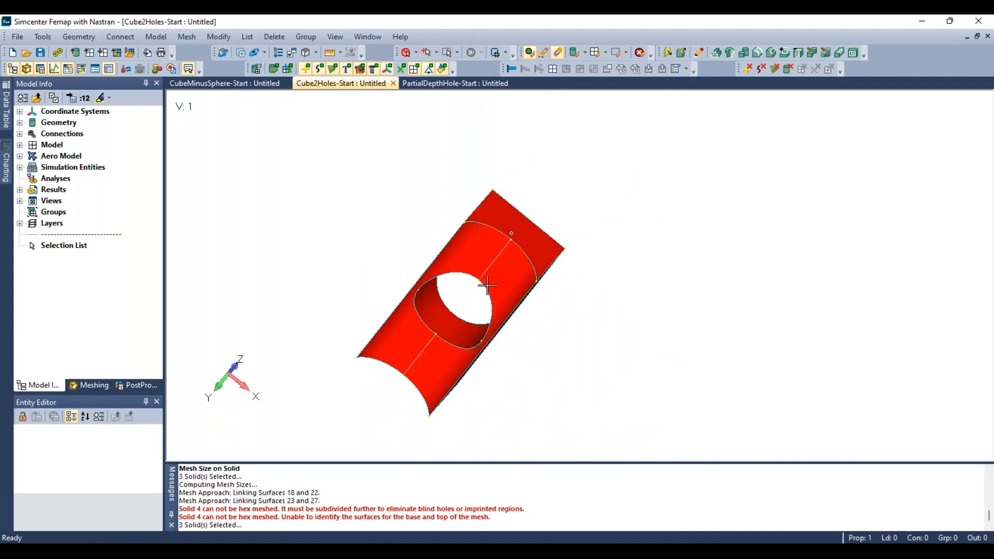
middle_click_drag(487, 285, 513, 299)
scroll(535, 233, "down", 3)
scroll(513, 300, "up", 2)
scroll(637, 283, "up", 2)
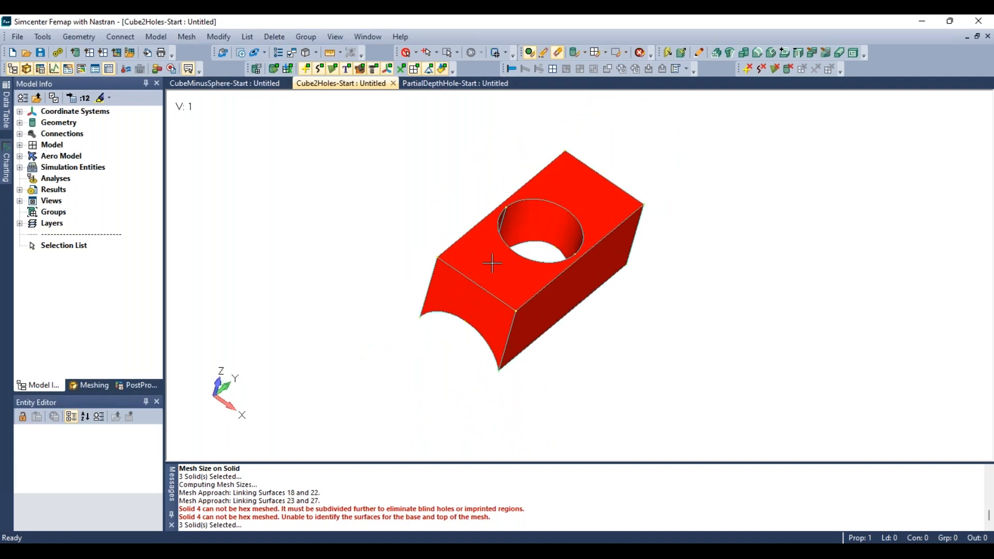
middle_click_drag(486, 267, 410, 420)
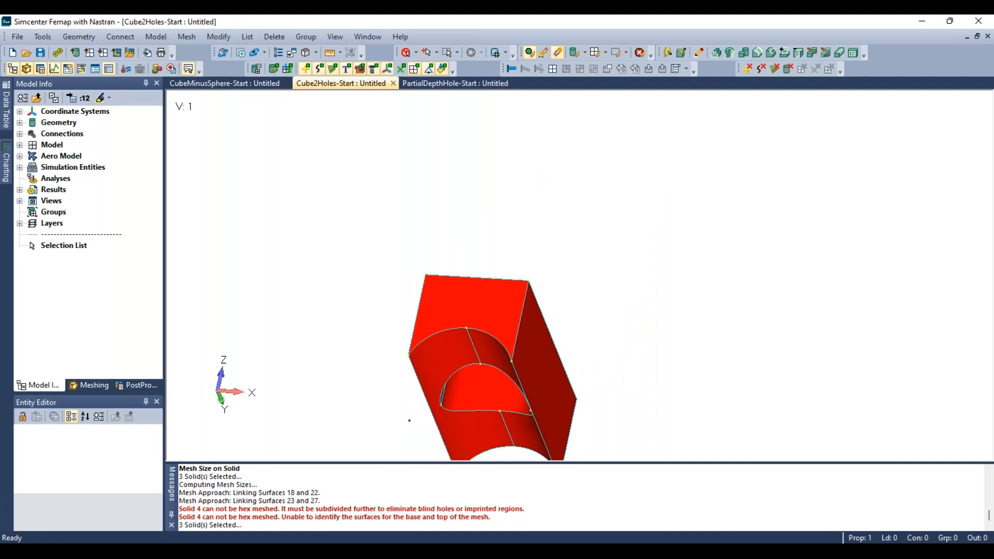
scroll(461, 360, "down", 3)
middle_click_drag(461, 360, 473, 329, "ctrl")
scroll(473, 311, "up", 6)
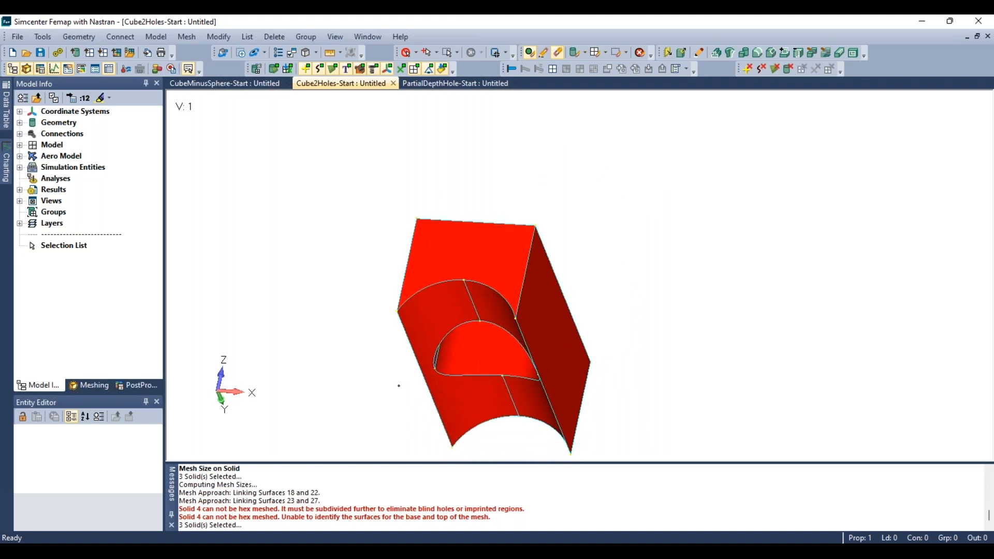
- Use Feature Removal in the Meshing Toolbox to remove the points on the isolated solid, box-selecting them all
left_click(100, 387)
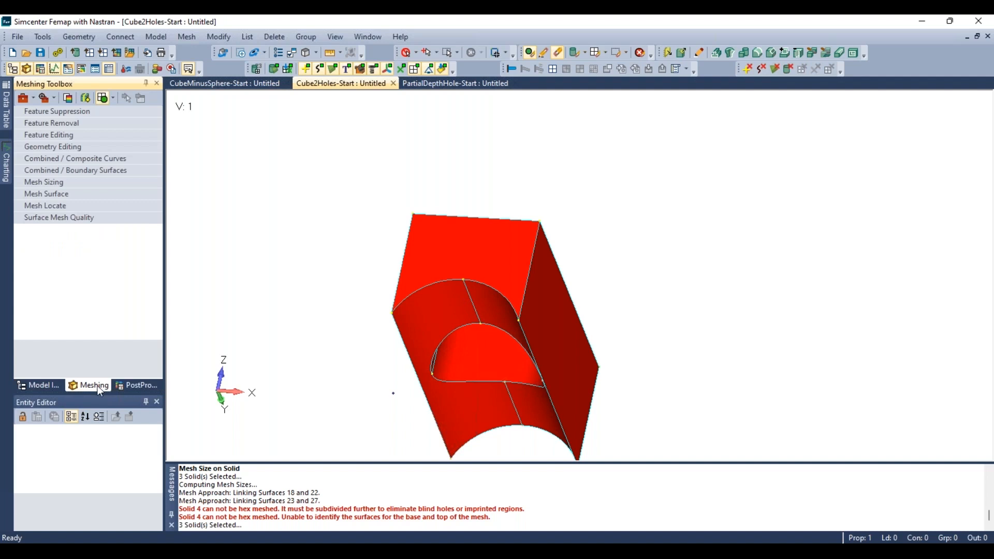
left_click(64, 126)
left_click(102, 147)
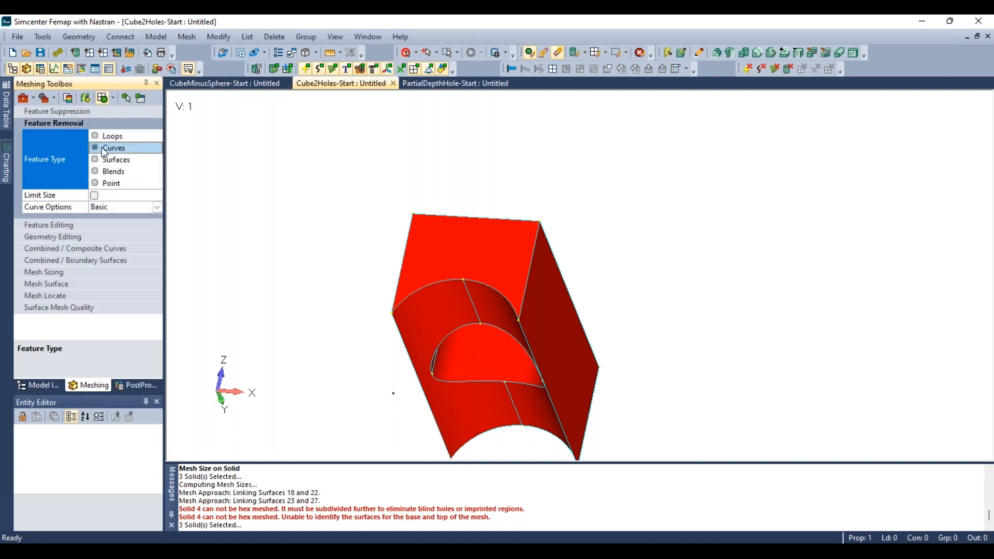
left_click(126, 98)
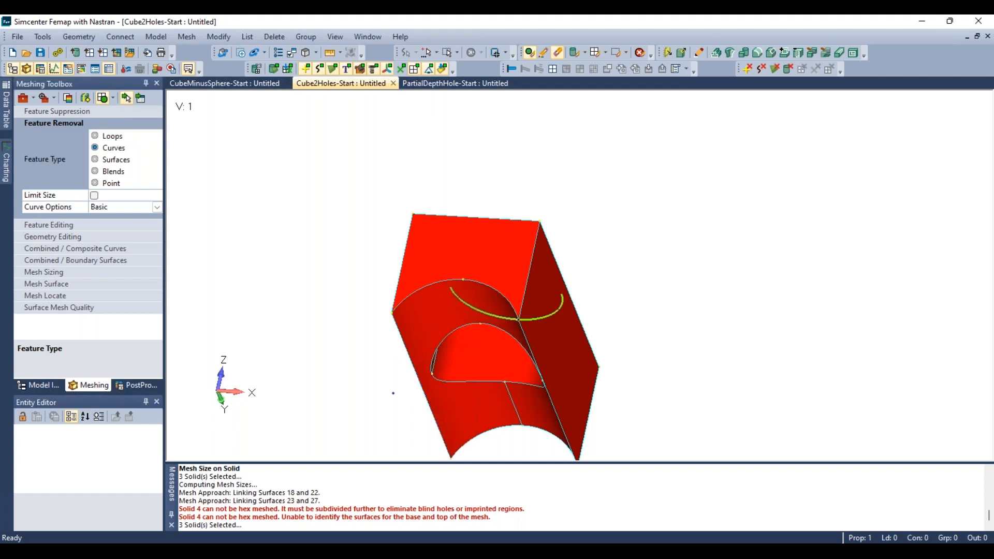
scroll(478, 207, "down", 3)
scroll(482, 374, "up", 2)
left_click(508, 348)
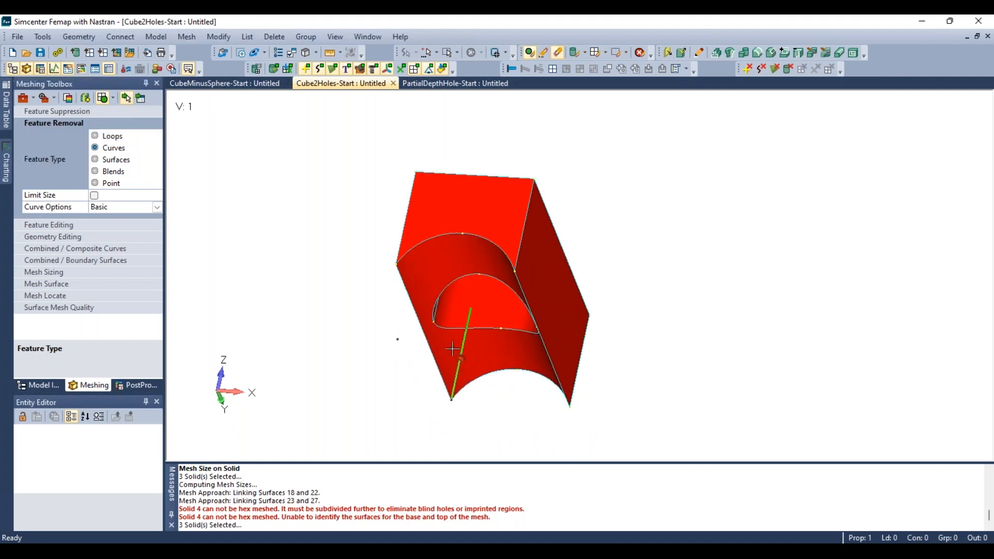
middle_click_drag(452, 349, 479, 255)
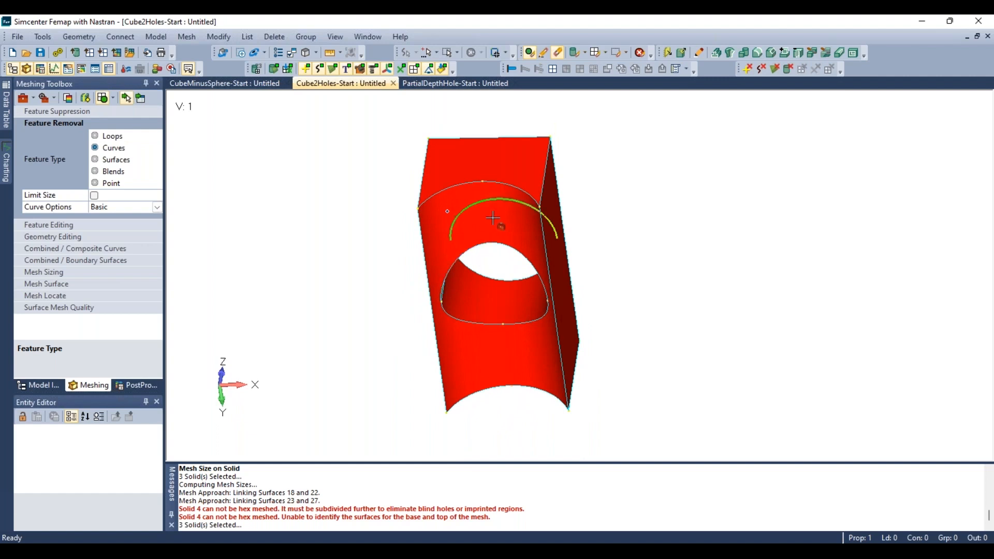
middle_click_drag(493, 217, 481, 269)
left_click(110, 183)
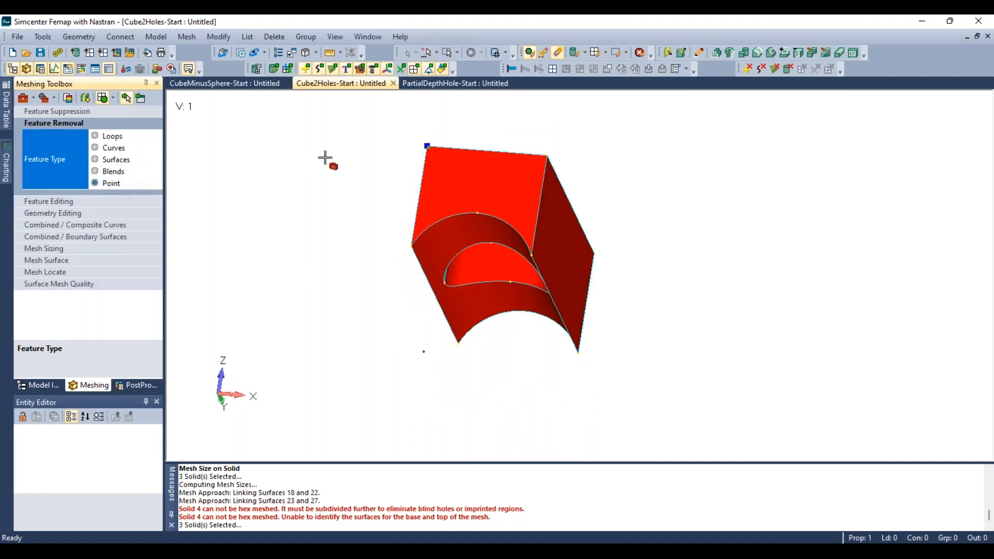
left_click(449, 273)
left_click(140, 99)
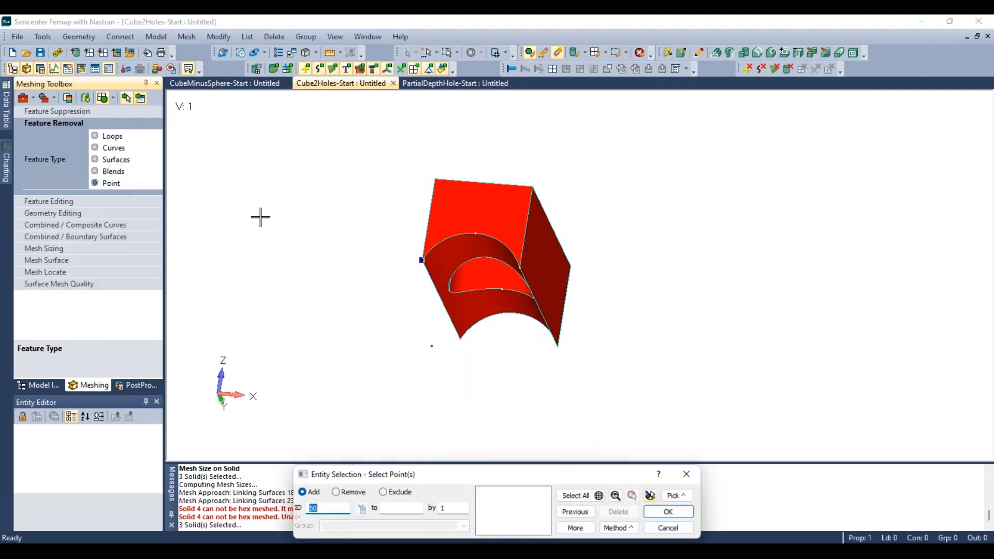
left_click_drag(342, 142, 685, 405)
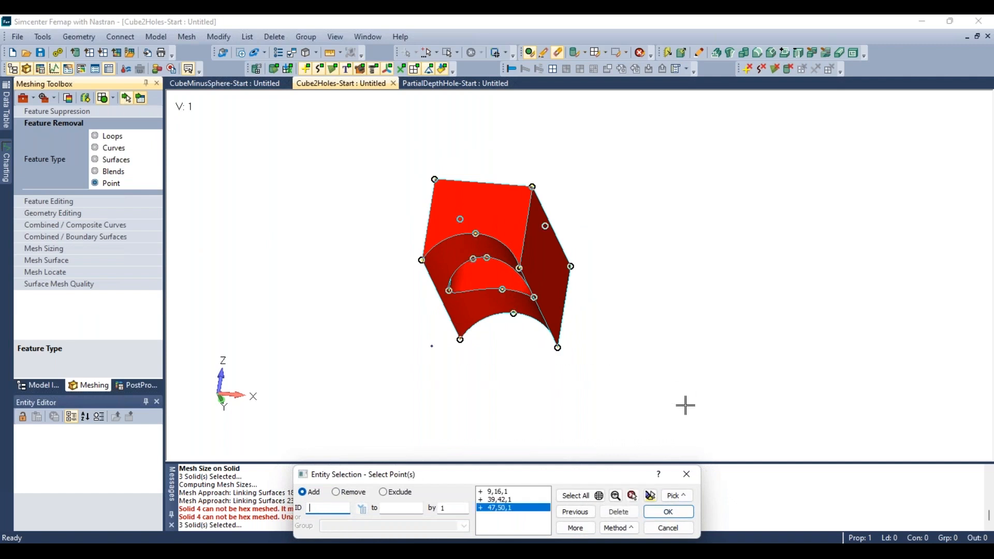
left_click(668, 511)
- Set hex-meshing mesh size on the isolated solid with an element size of 0.65
middle_click_drag(525, 319, 540, 249)
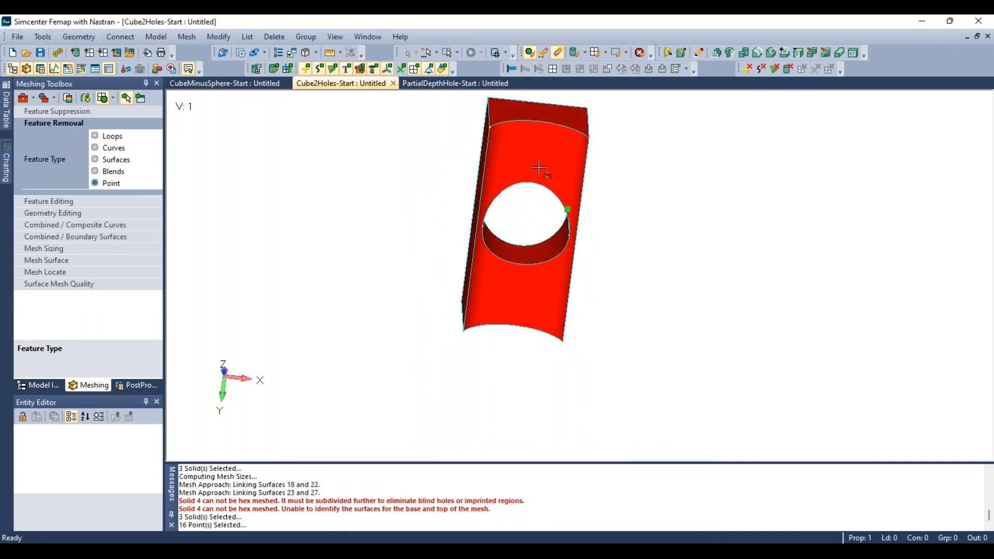
middle_click_drag(523, 169, 539, 206)
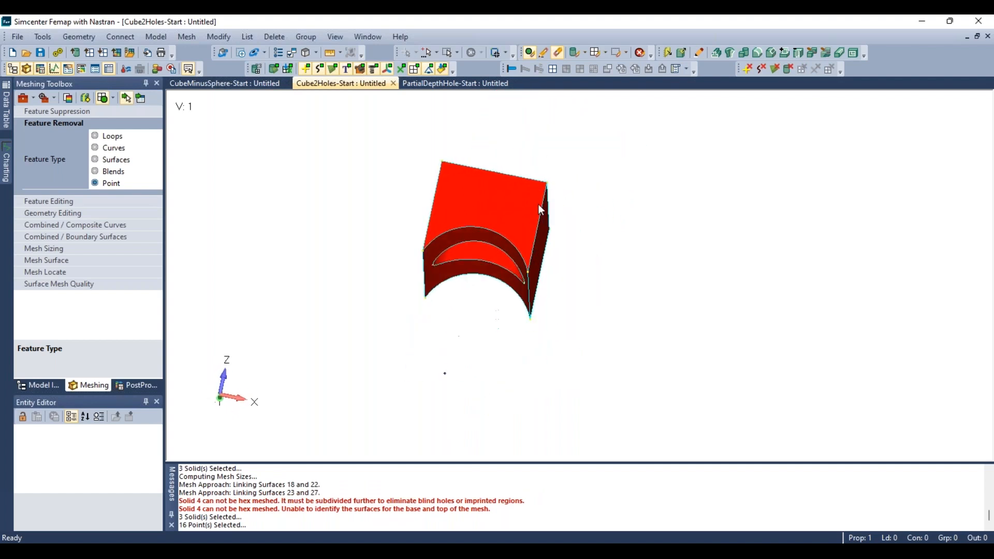
left_click(191, 36)
mouse_move(207, 69)
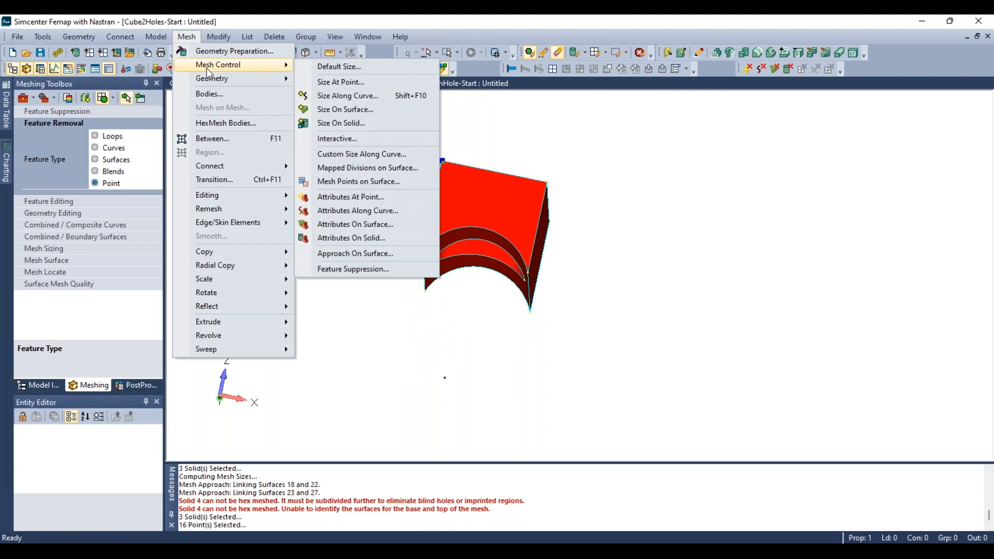
left_click(342, 122)
left_click(501, 212)
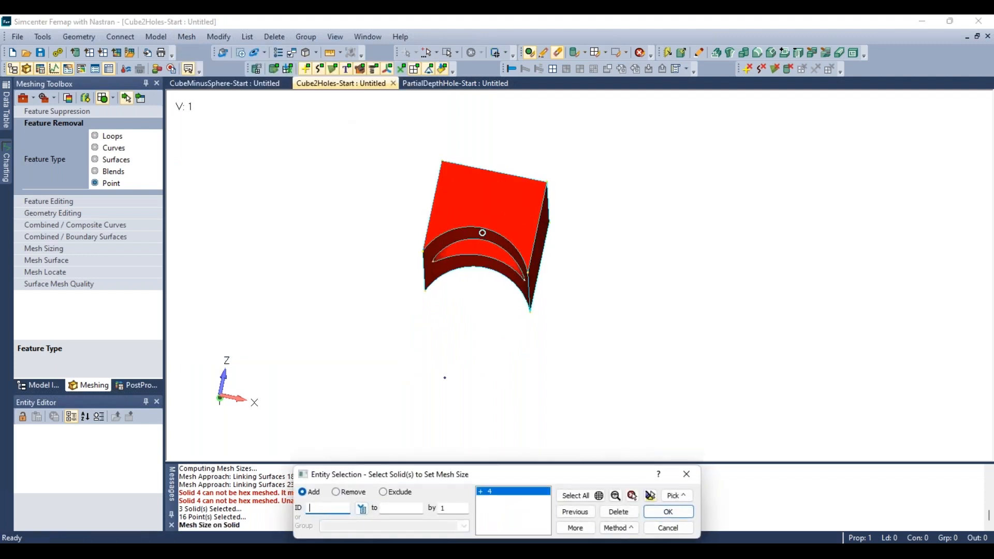
left_click(667, 512)
left_click(428, 294)
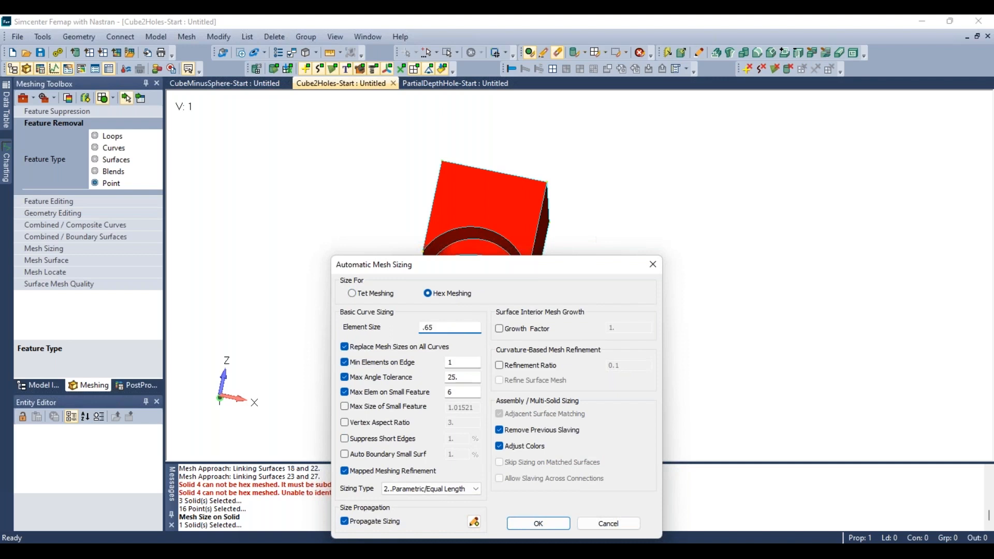
left_click(538, 523)
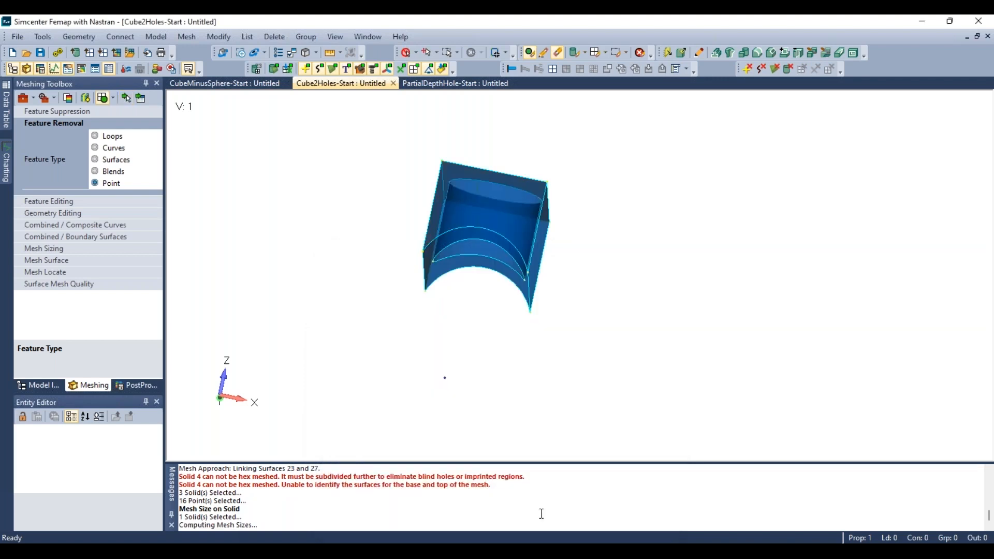
- Clear all draw/erase selections so every solid is displayed again
middle_click_drag(507, 404, 406, 309)
scroll(505, 275, "down", 3)
scroll(641, 110, "up", 2)
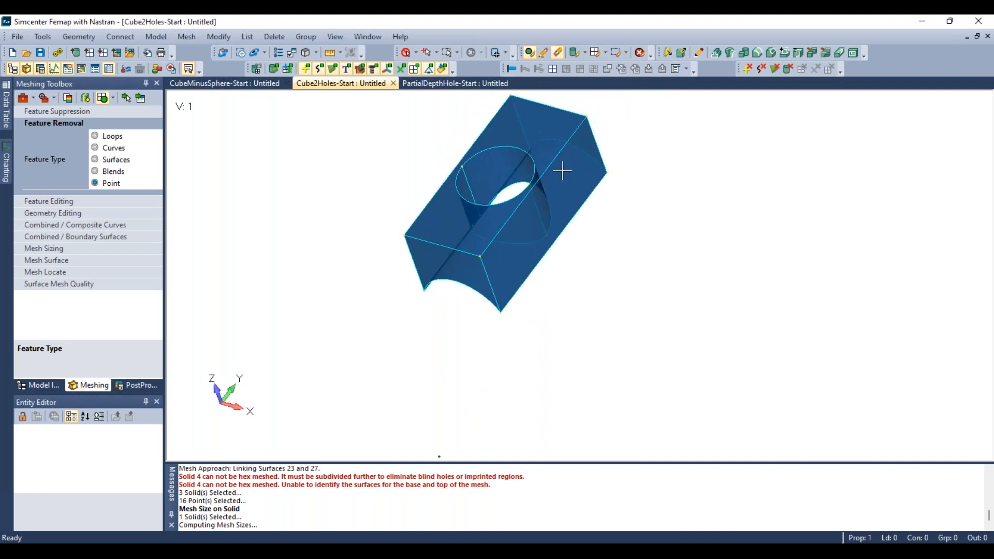
middle_click_drag(486, 217, 576, 102)
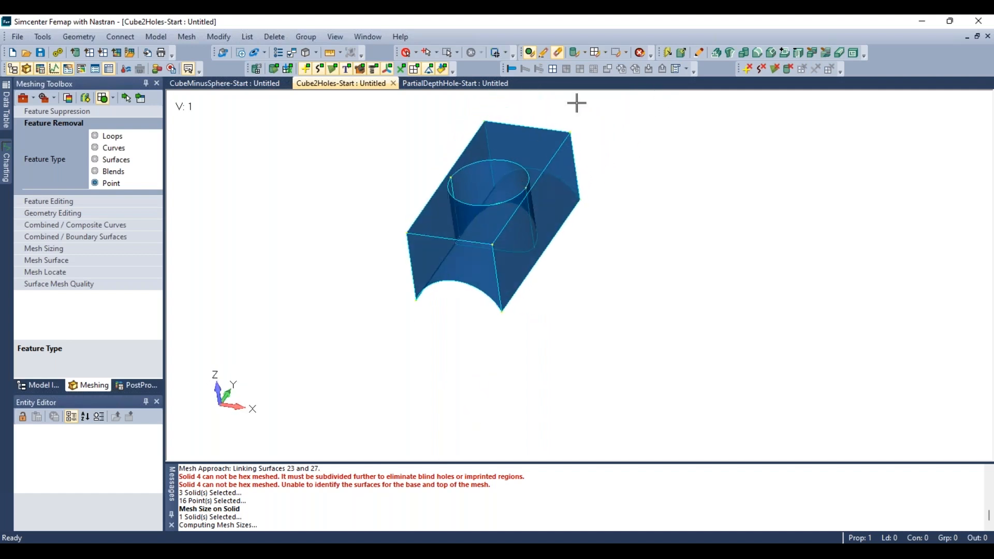
left_click(640, 52)
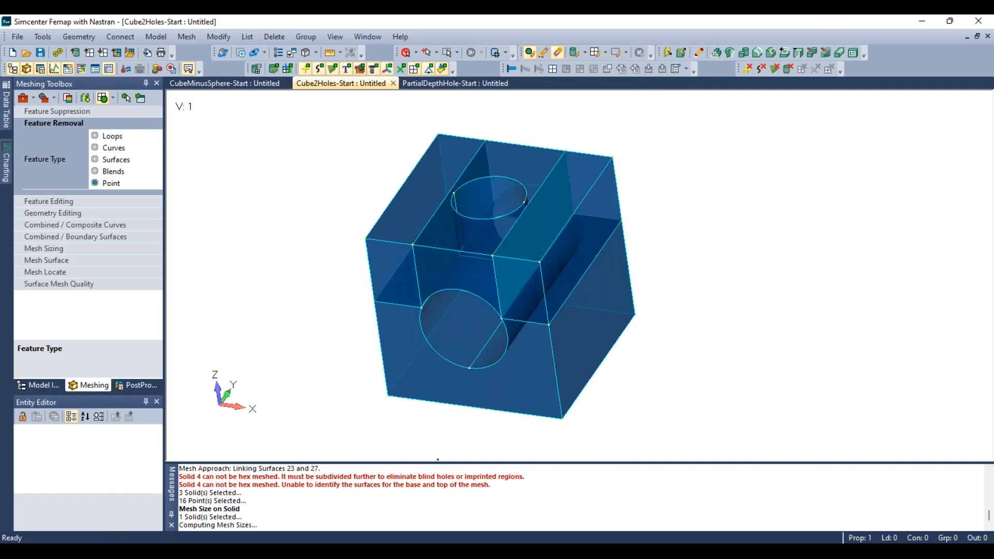
- Set hex-meshing mesh size on all four solids with an element size of .65
left_click(195, 41)
mouse_move(202, 66)
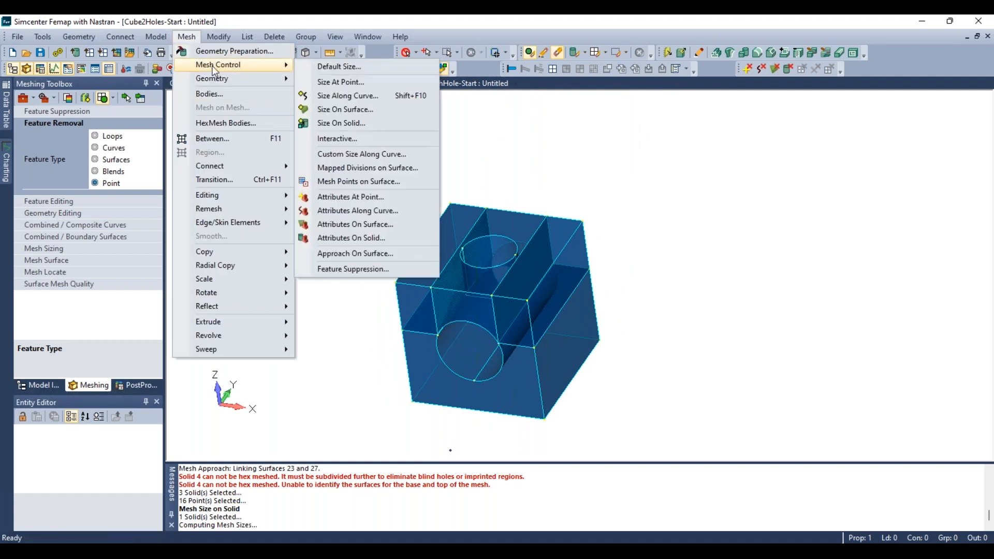
left_click(350, 123)
left_click(577, 489)
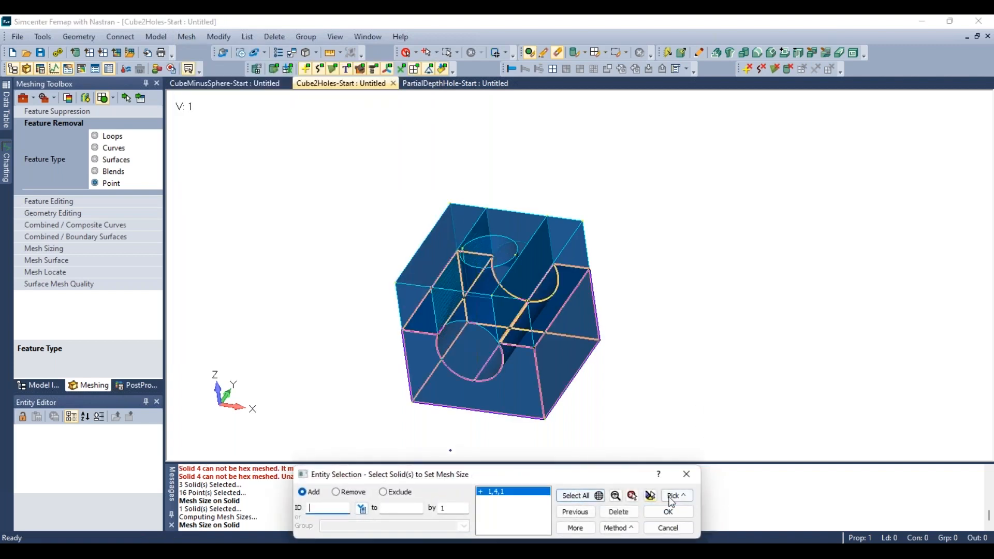
left_click(669, 512)
left_click(454, 296)
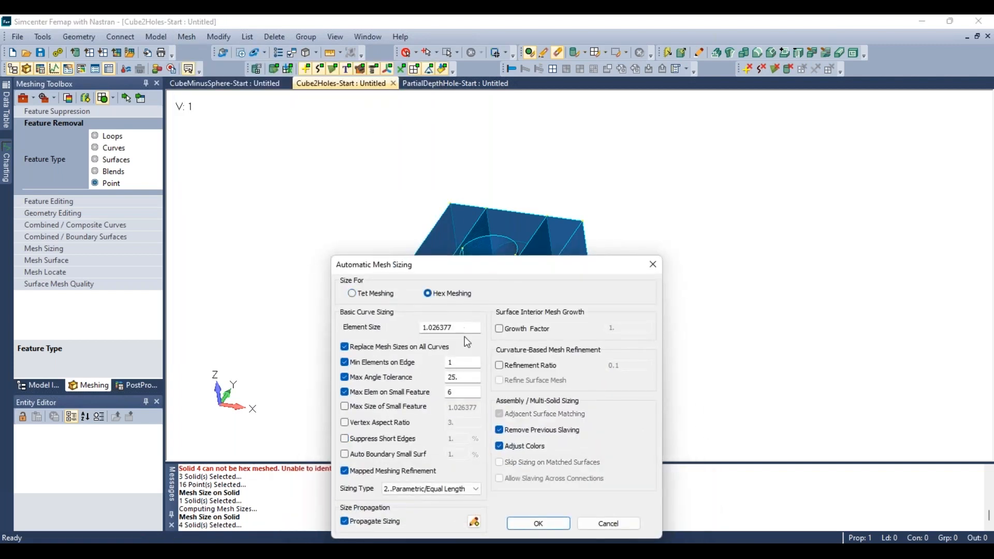
left_click_drag(453, 327, 434, 325)
type(".65")
key("Return")
scroll(378, 293, "down", 1)
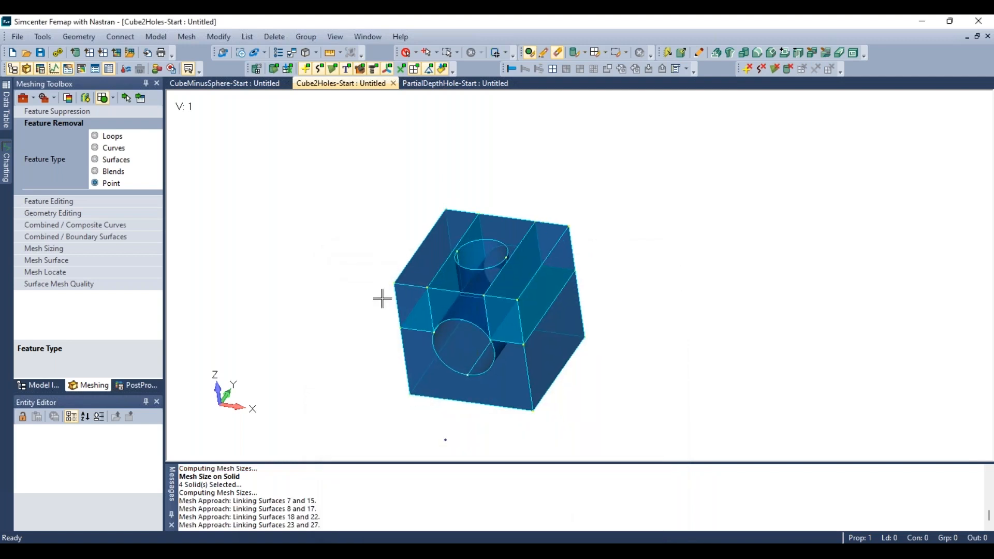
- Hex mesh all the solids with HexMesh Solids
left_click(188, 37)
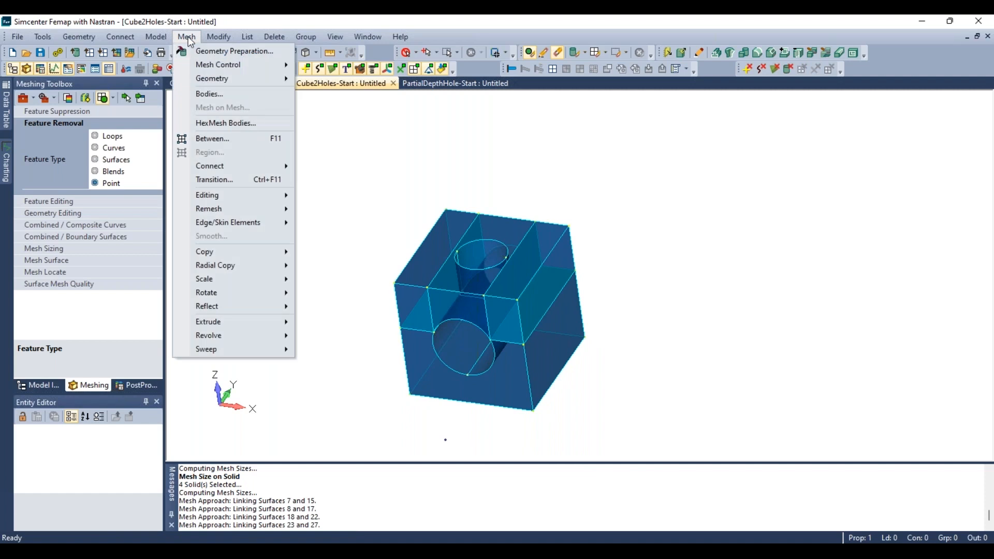
mouse_move(203, 78)
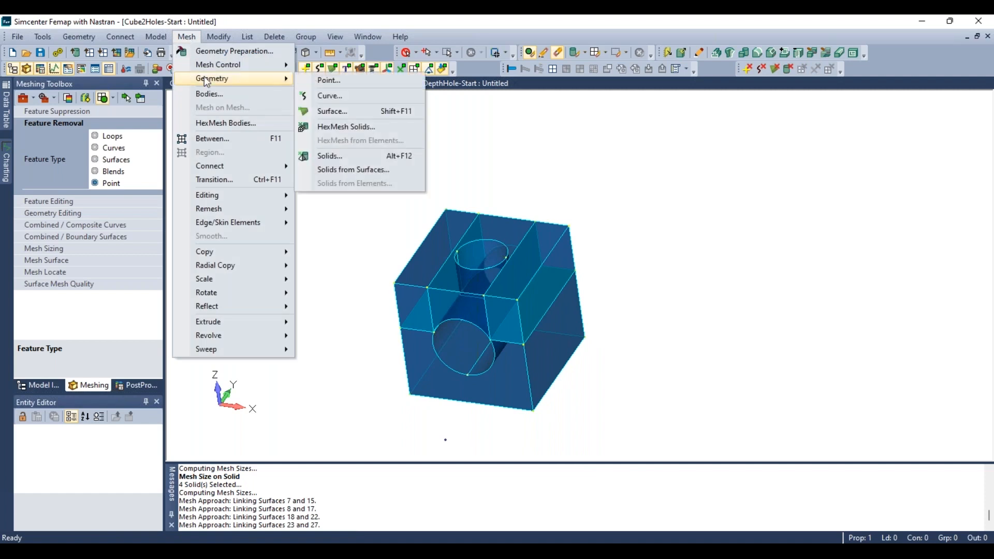
left_click(342, 127)
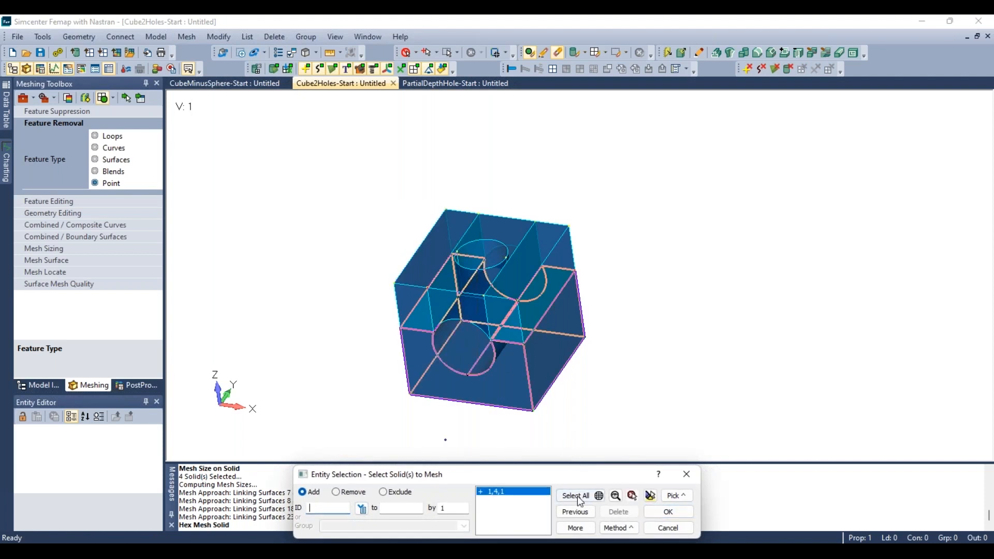
left_click_drag(581, 479, 770, 160)
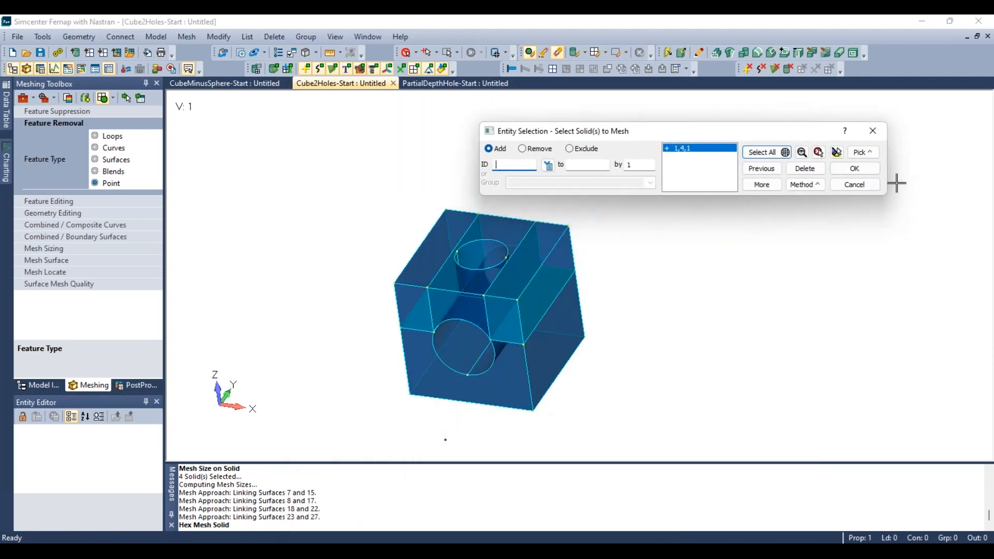
left_click(858, 169)
left_click(632, 510)
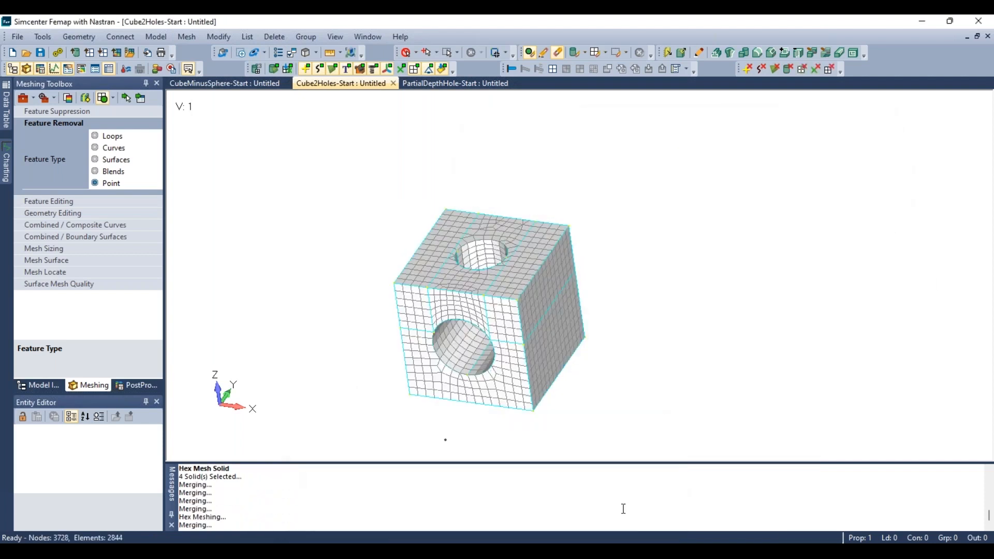
- Contour the model's element quality by Jacobian and inspect the result
scroll(429, 302, "down", 4)
scroll(429, 320, "up", 7)
middle_click_drag(435, 324, 315, 190)
left_click(350, 53)
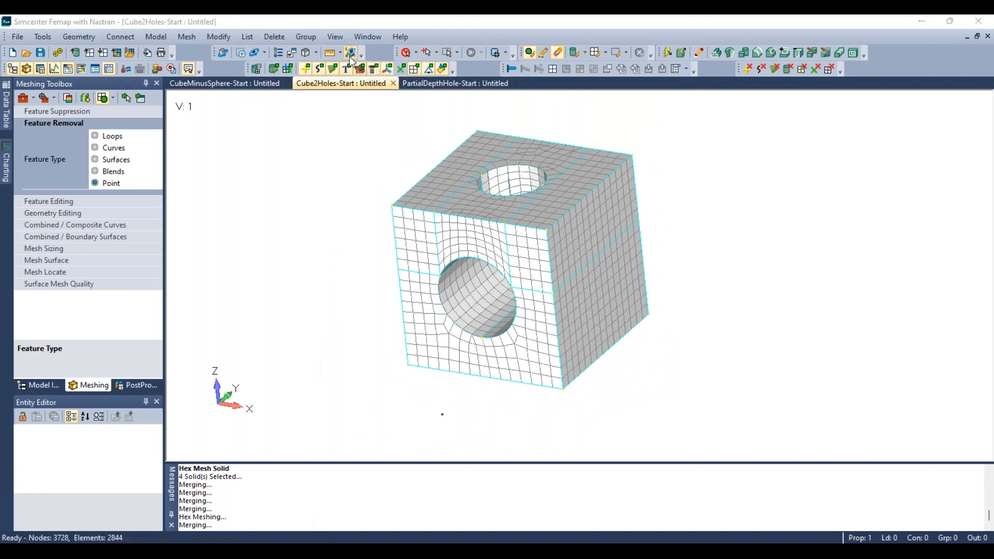
left_click(365, 381)
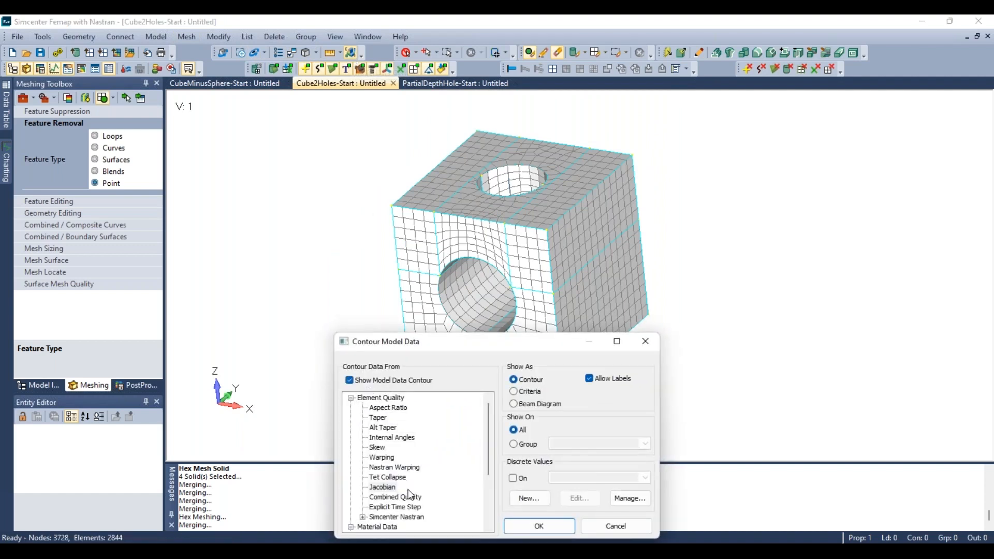
left_click(383, 487)
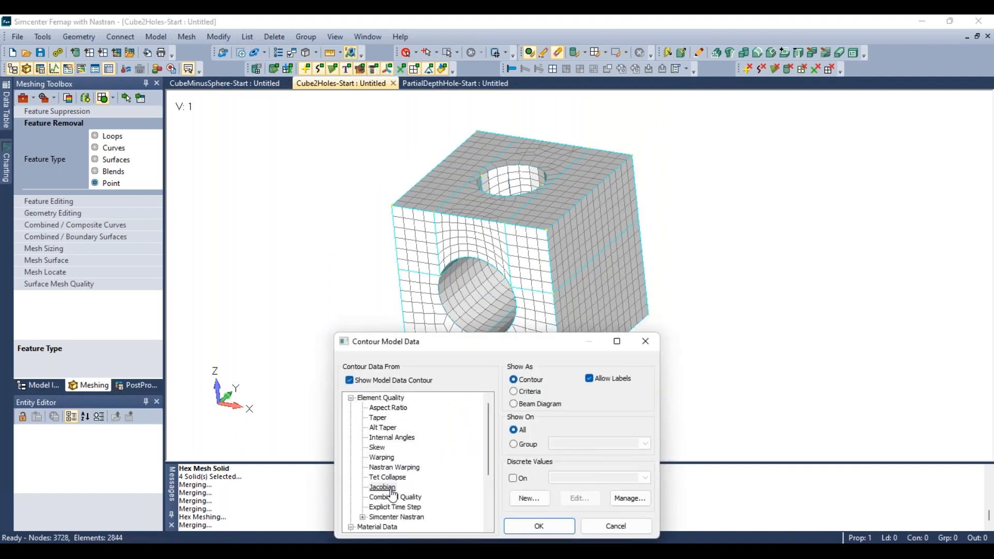
left_click(539, 526)
scroll(452, 381, "down", 2)
scroll(508, 203, "down", 1)
middle_click_drag(500, 185, 462, 181)
scroll(599, 357, "down", 4)
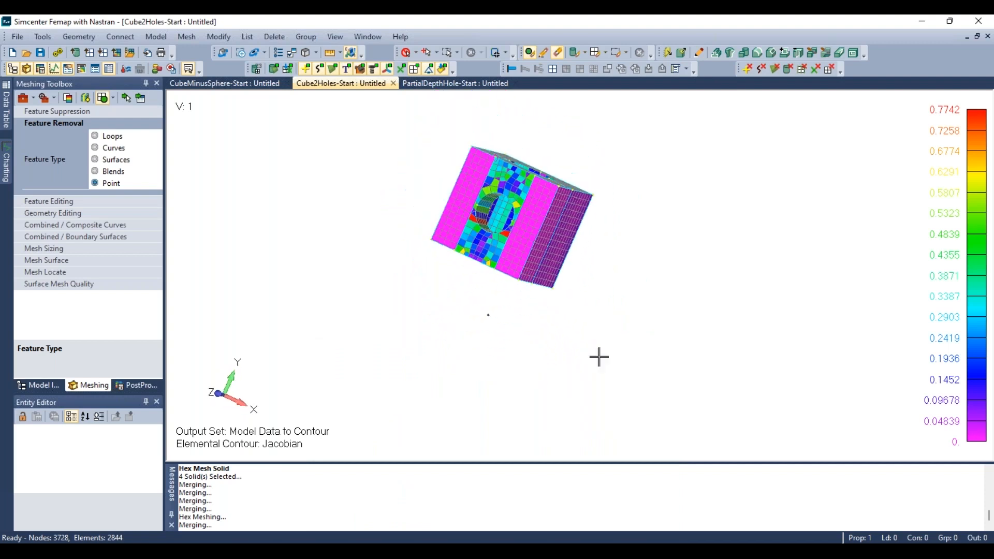
- Inspect the Jacobian-contoured hex mesh around both holes from several viewing angles
scroll(482, 201, "up", 4)
scroll(512, 263, "up", 1)
middle_click_drag(512, 264, 542, 179)
middle_click_drag(496, 214, 510, 260)
scroll(508, 280, "down", 4)
scroll(501, 378, "up", 4)
middle_click_drag(501, 378, 393, 247)
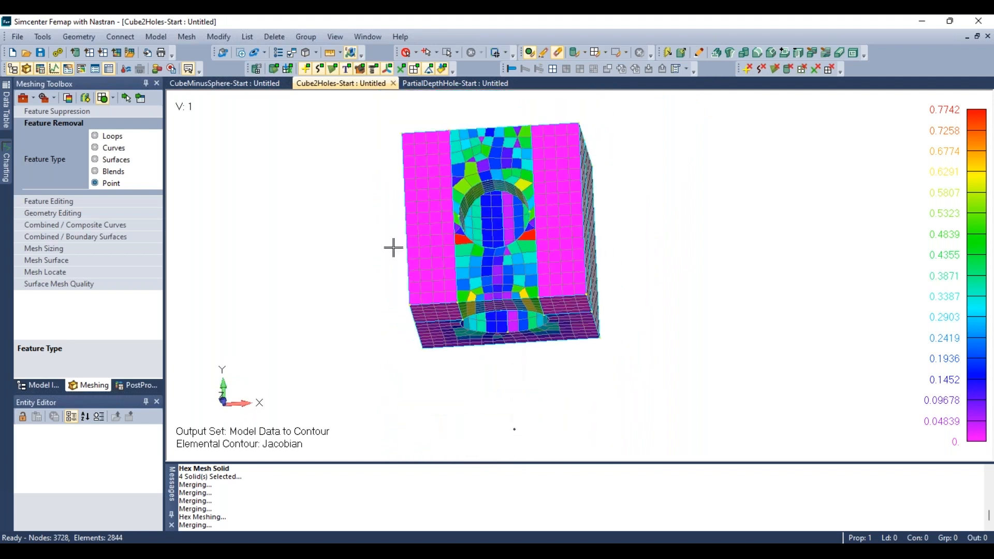
left_click(32, 387)
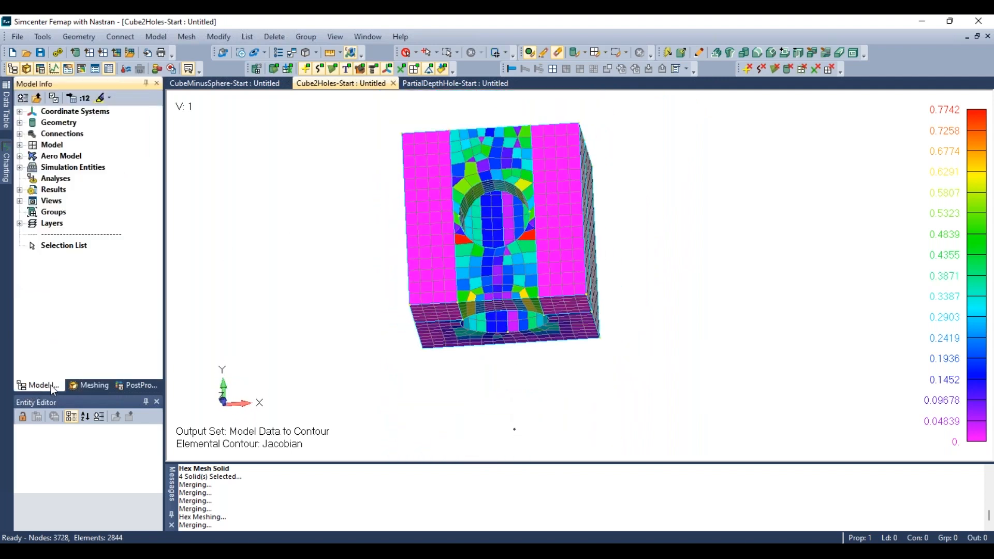
left_click(81, 386)
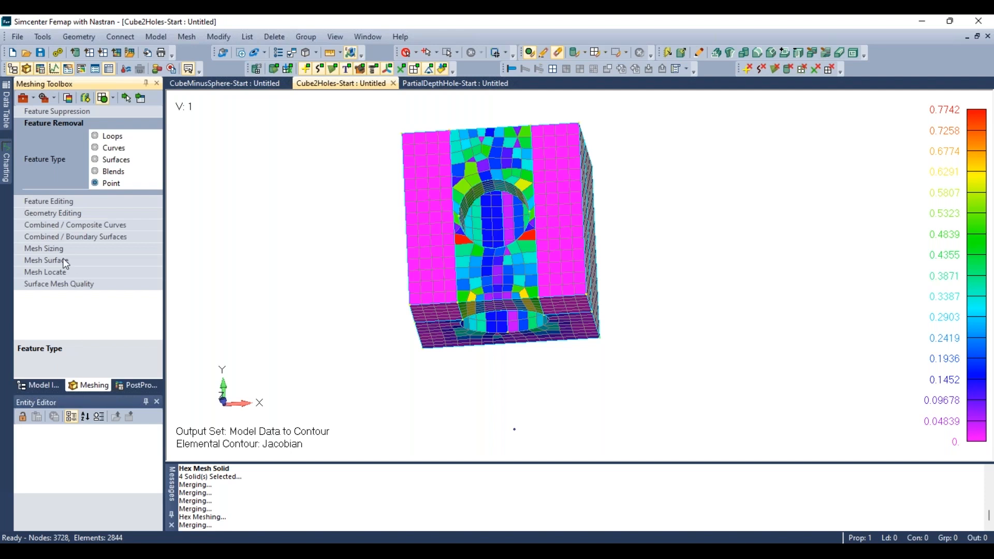
- Try to mesh surfaces from the Mesh Surface toolbox using Mapped Mesh with a mesh size of 0.65
left_click(45, 260)
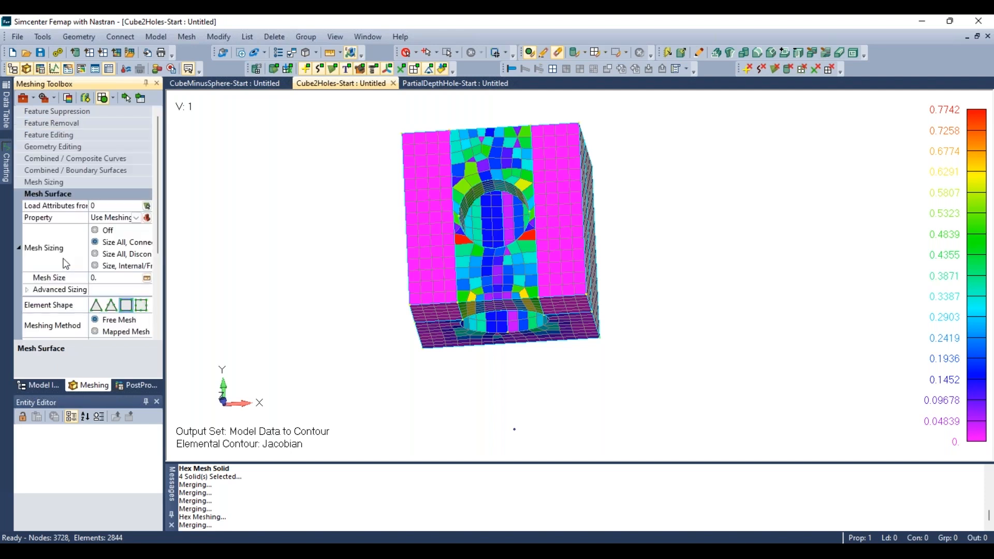
left_click(117, 330)
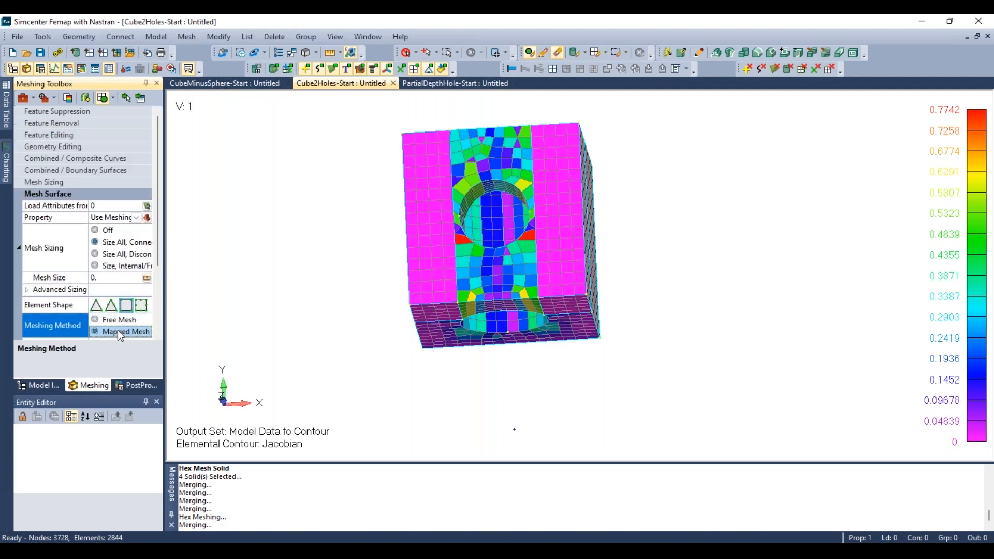
left_click(118, 278)
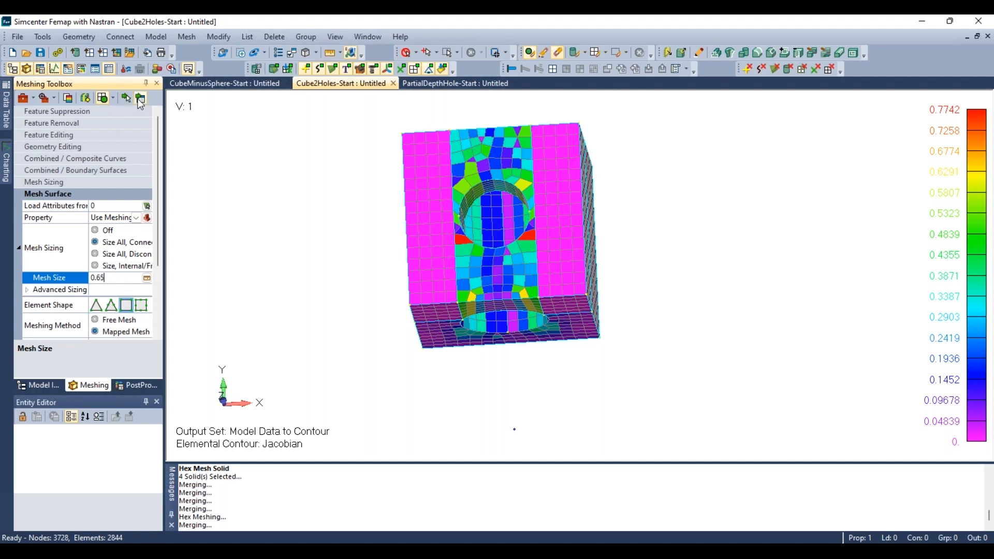
left_click(141, 100)
middle_click_drag(478, 155, 502, 168)
middle_click_drag(484, 326, 480, 354)
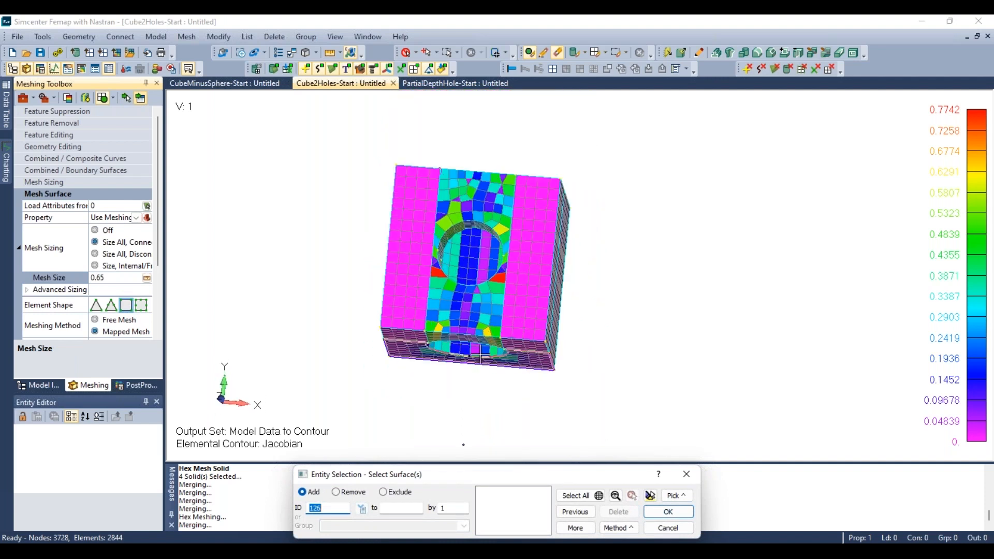
left_click(668, 527)
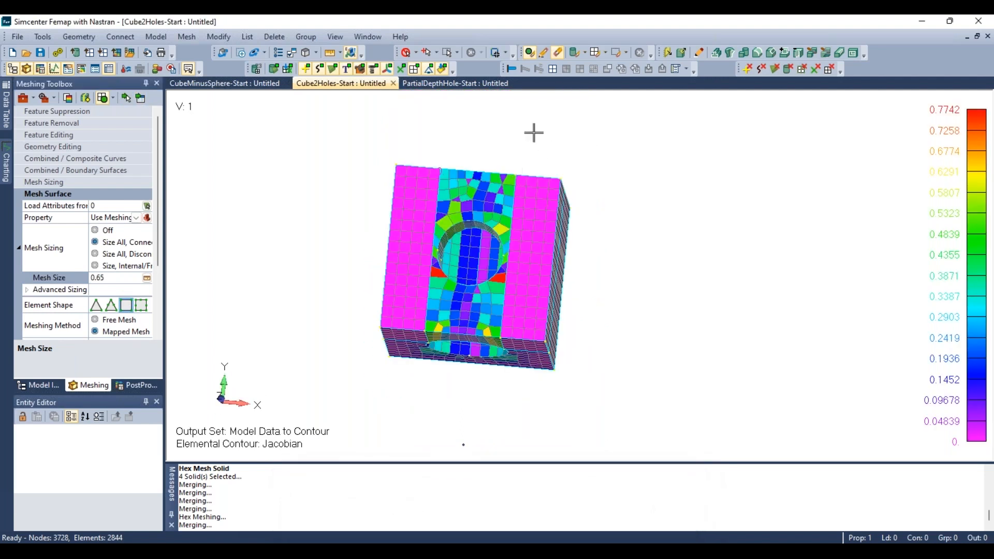
- Turn off element display so the solid geometry is shown
left_click(414, 70)
middle_click_drag(470, 327, 454, 304)
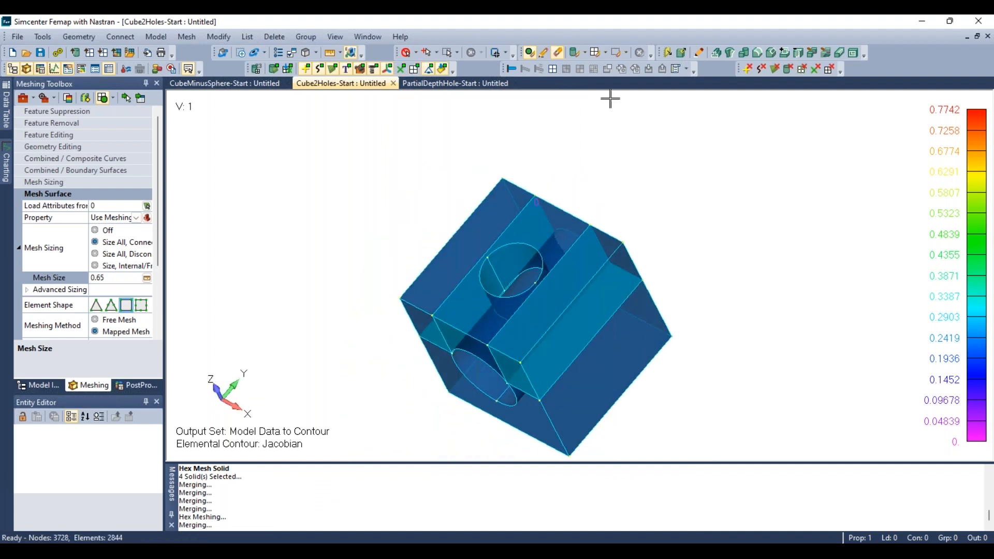
left_click(825, 52)
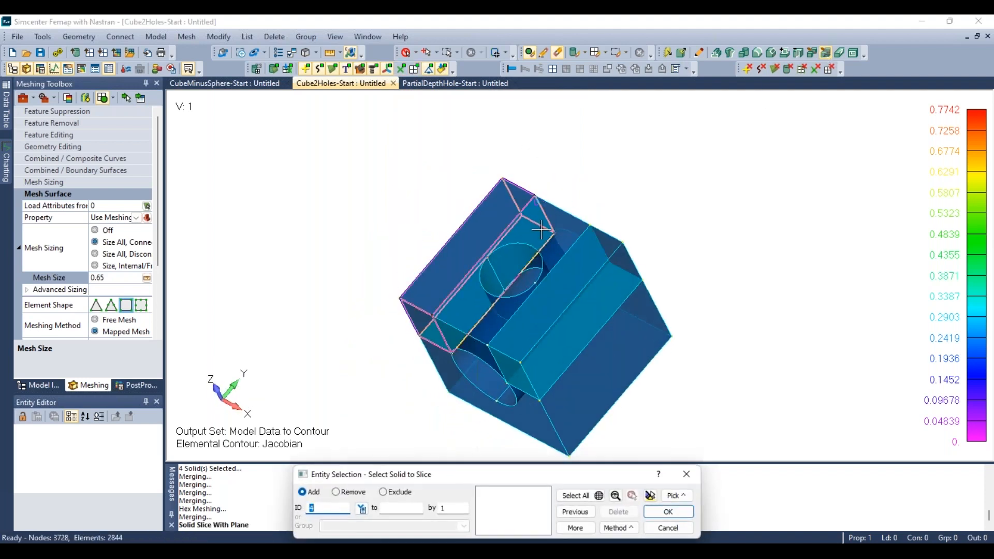
middle_click_drag(541, 230, 537, 278)
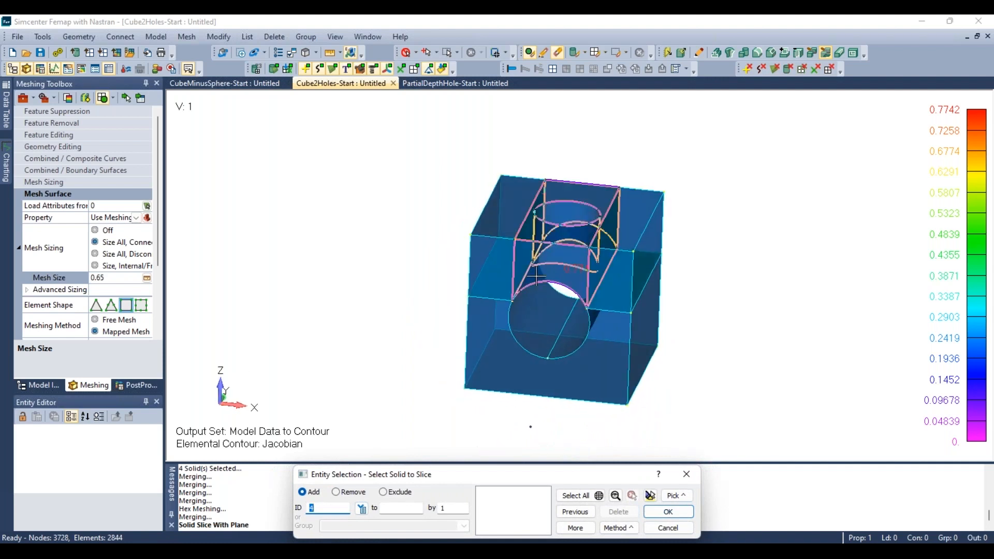
left_click(584, 191)
left_click(653, 512)
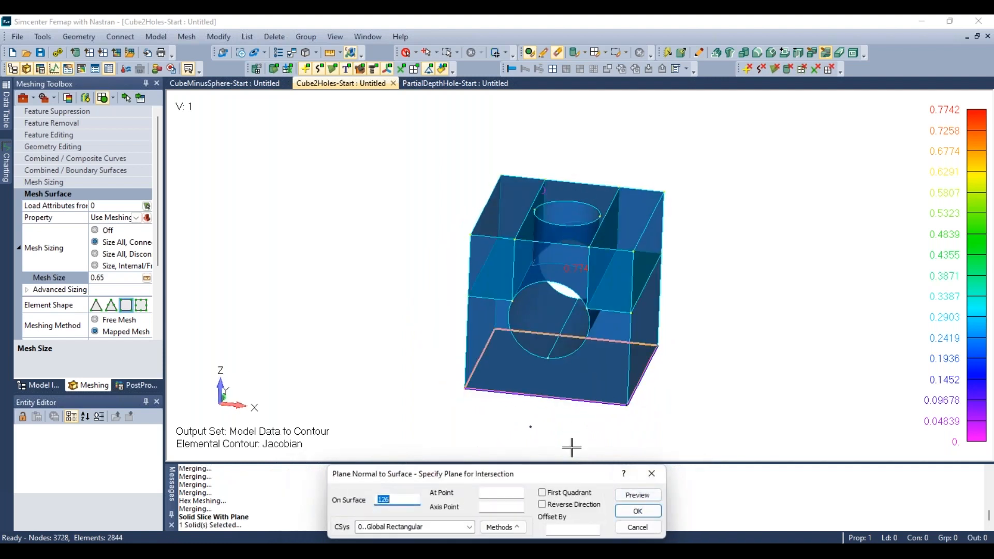
left_click(633, 526)
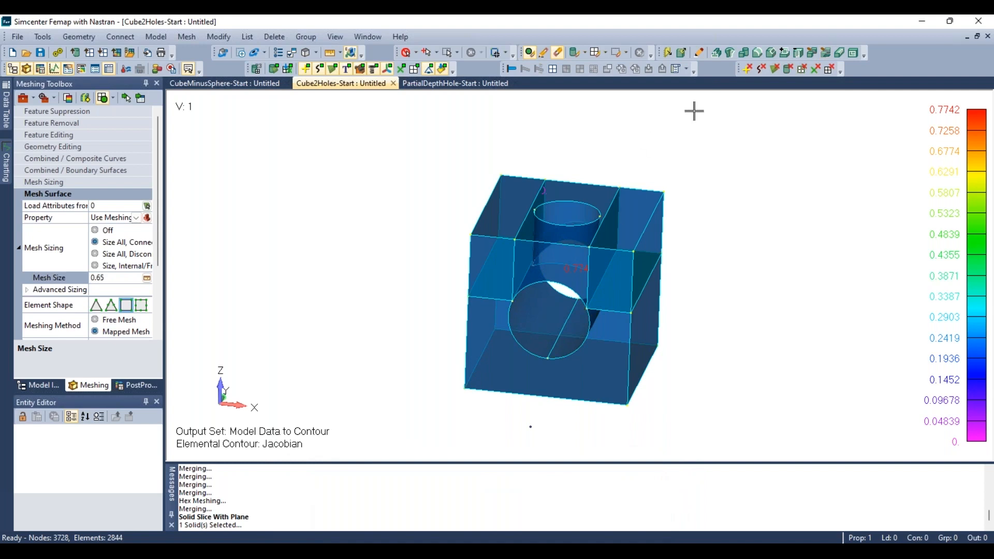
- Slice the solid around the vertical hole with a plane normal to surface 24 through point 11
left_click(825, 54)
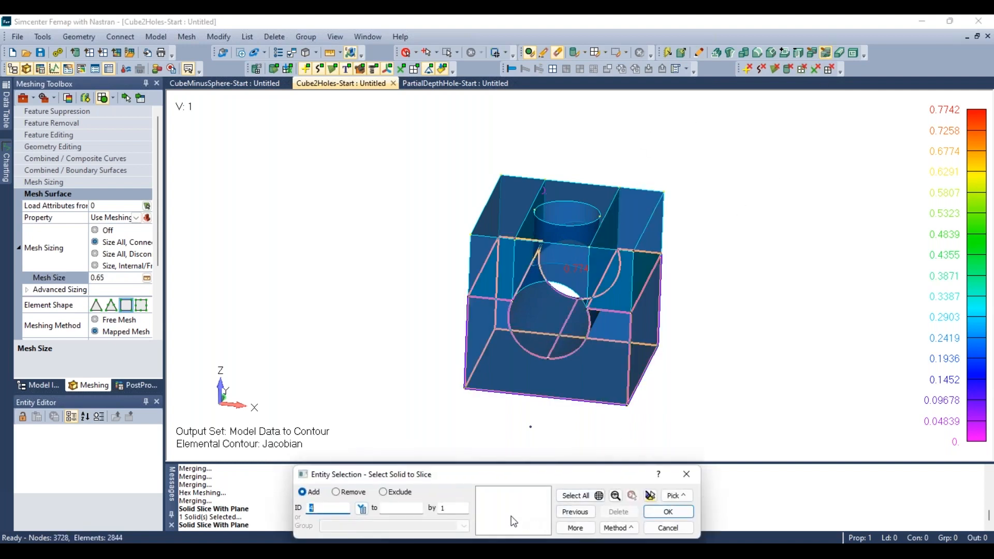
left_click(579, 207)
left_click(668, 511)
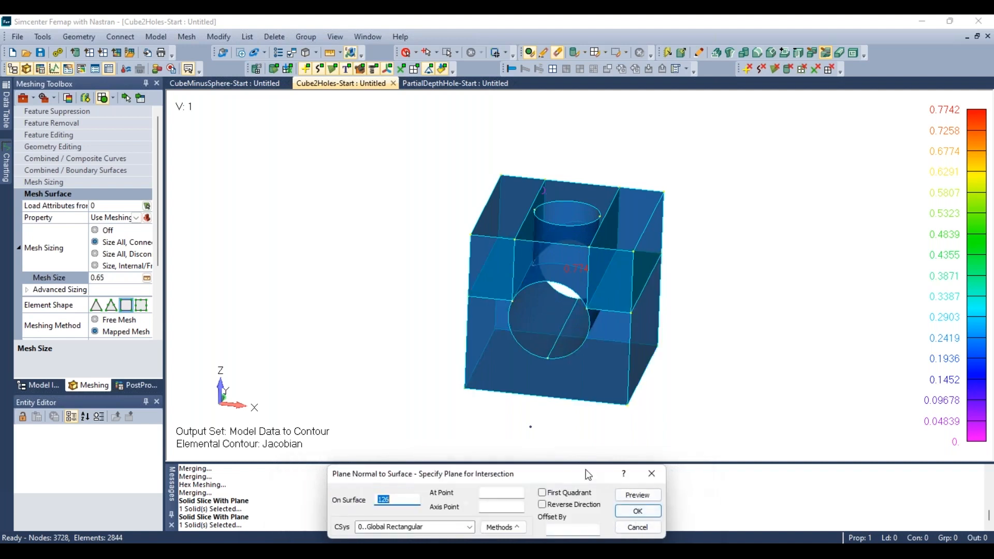
middle_click_drag(538, 399, 512, 325)
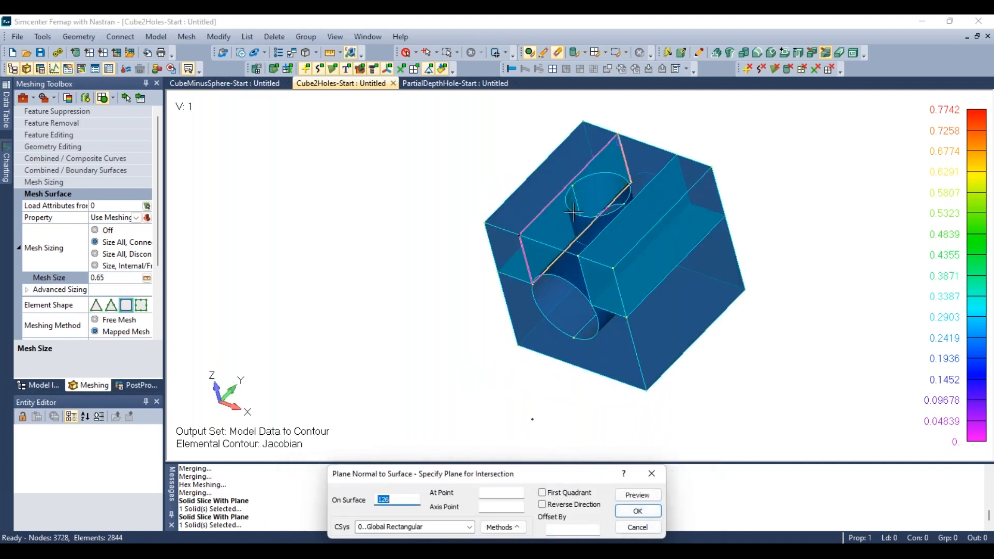
left_click(559, 267)
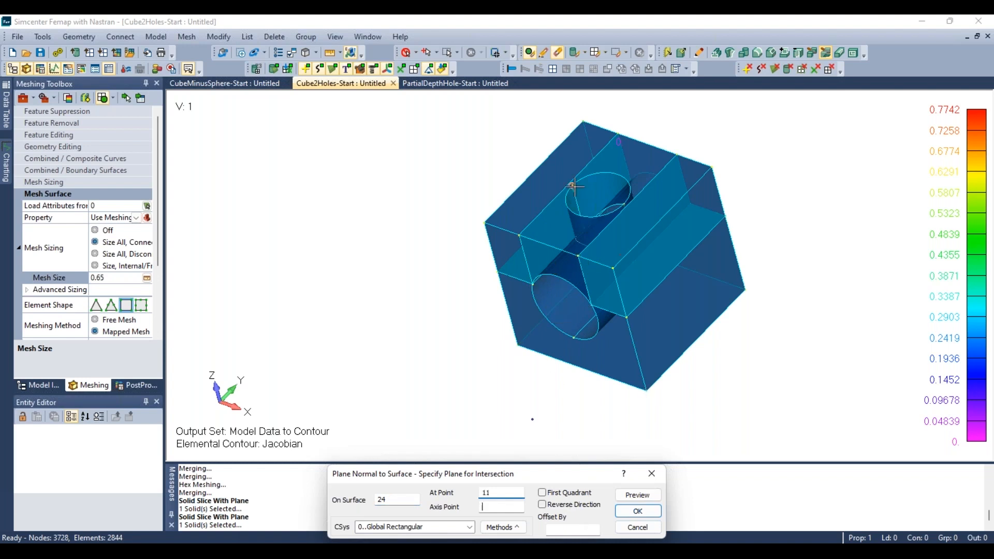
left_click(638, 511)
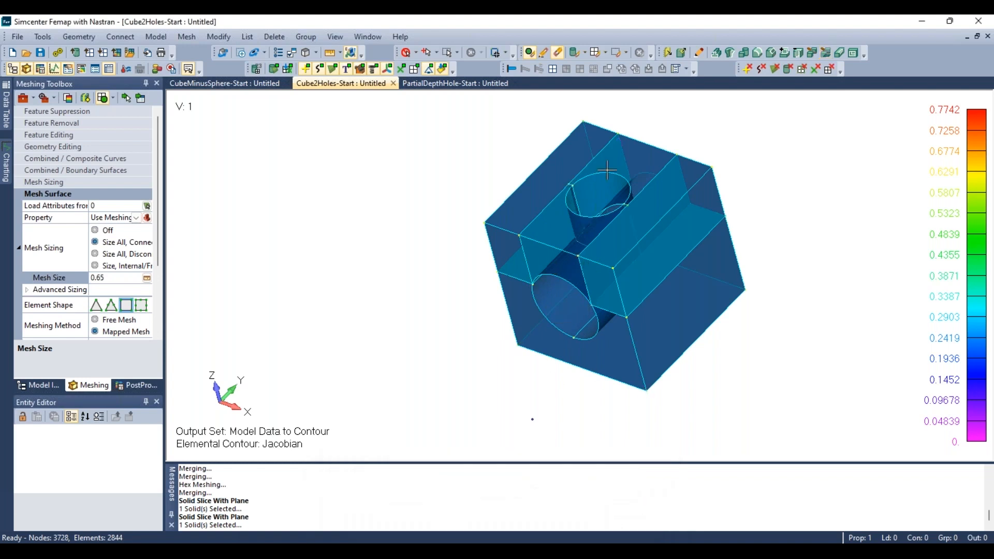
- Set the hex-meshing mesh size on all five solids with automatic mesh sizing
middle_click_drag(607, 170, 610, 206)
scroll(609, 207, "up", 4)
middle_click_drag(586, 244, 521, 316)
middle_click_drag(568, 278, 567, 303)
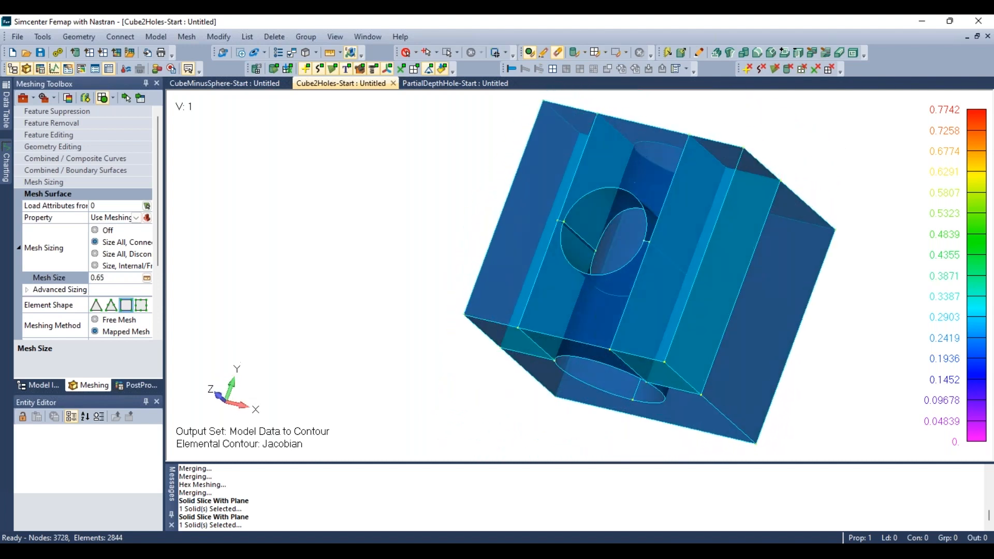
scroll(334, 285, "down", 3)
scroll(478, 295, "up", 2)
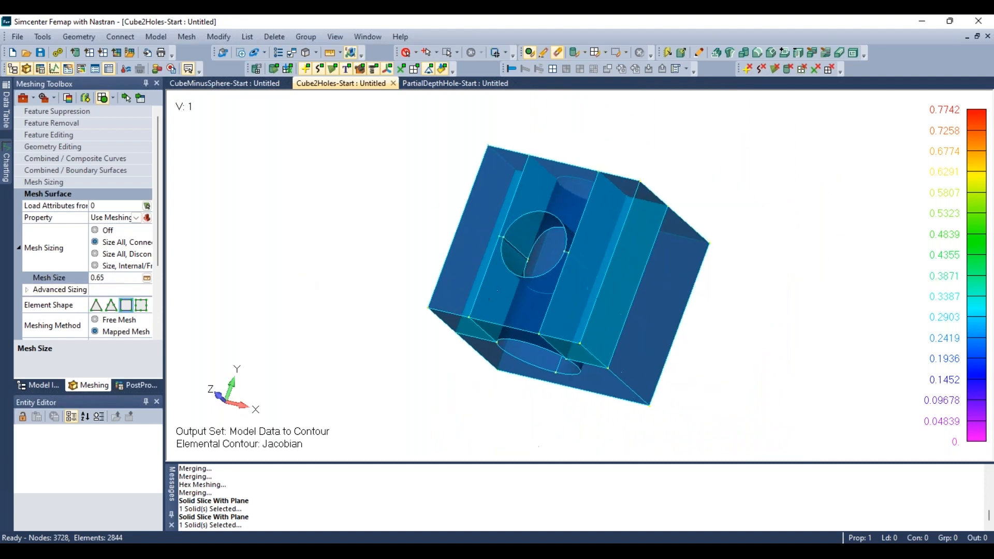
left_click(190, 37)
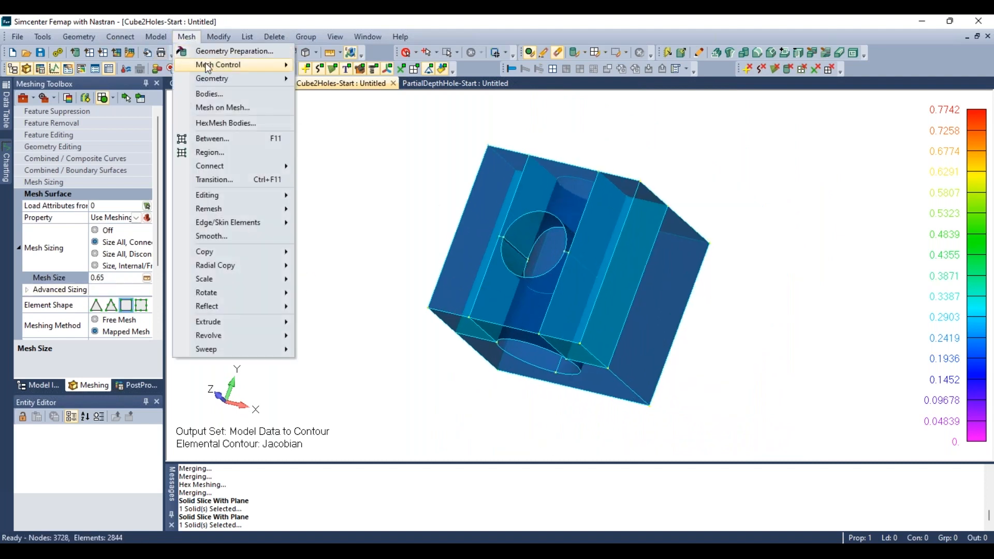
mouse_move(238, 64)
left_click(372, 123)
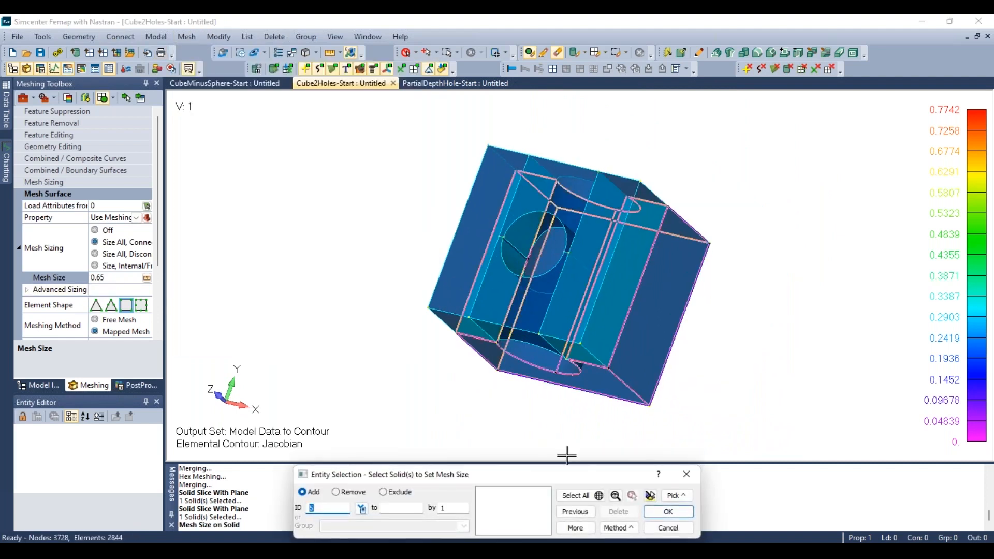
left_click(579, 495)
left_click(668, 512)
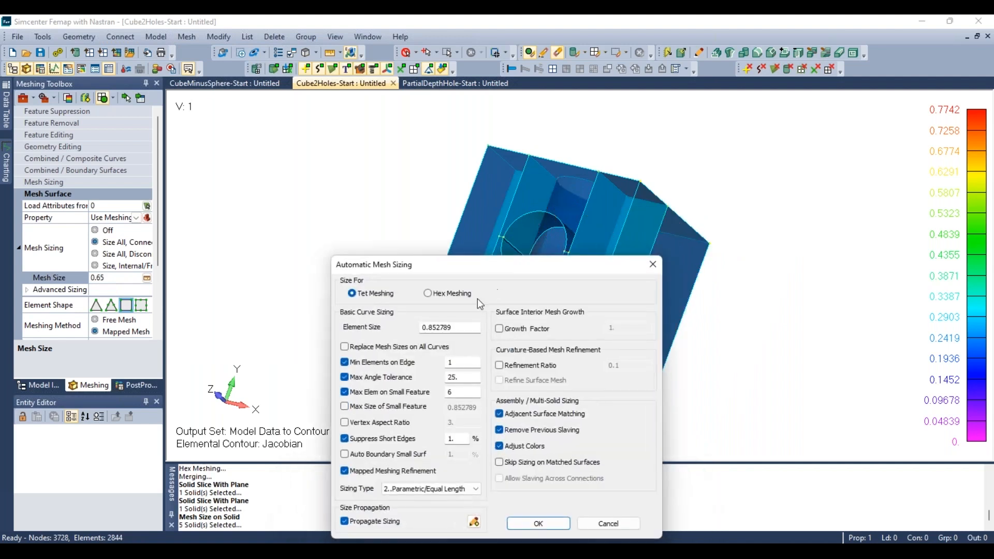
left_click(446, 293)
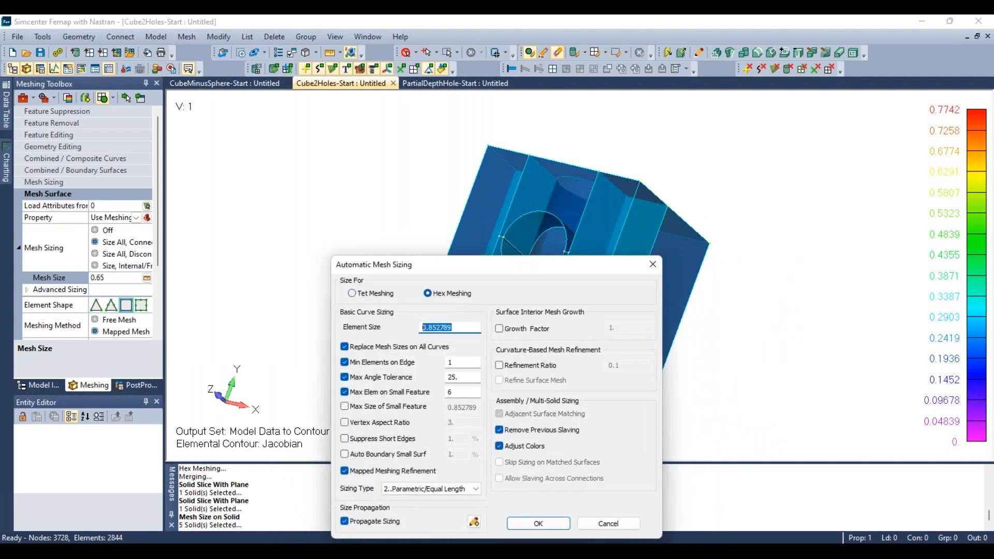
key("Return")
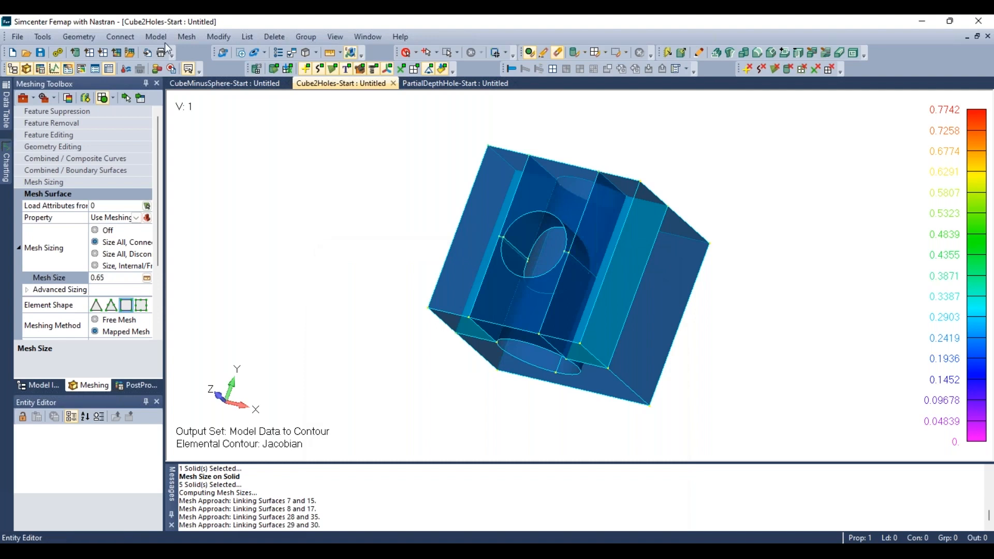
- Hex mesh all solids again with HexMesh Solids, deleting the existing mesh and remeshing
left_click(186, 36)
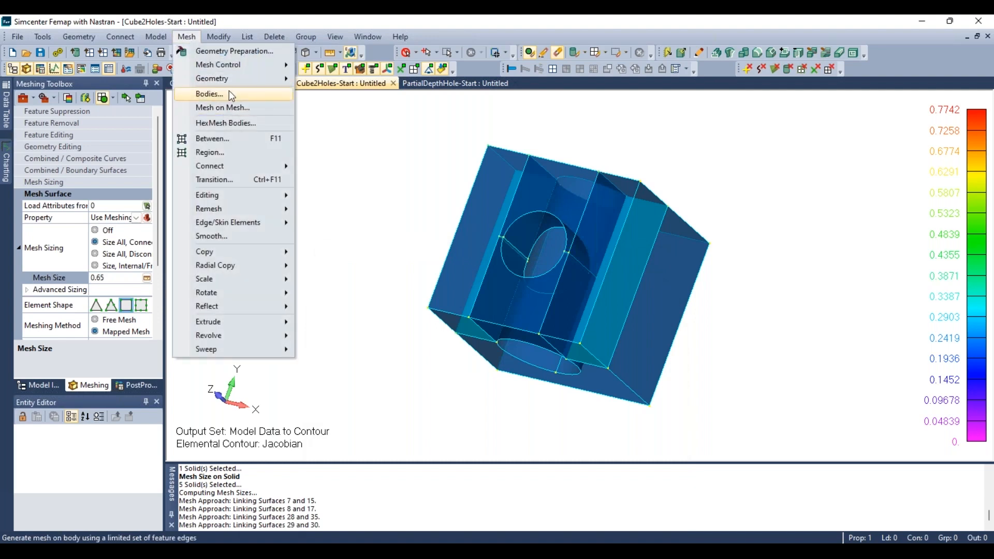
mouse_move(235, 80)
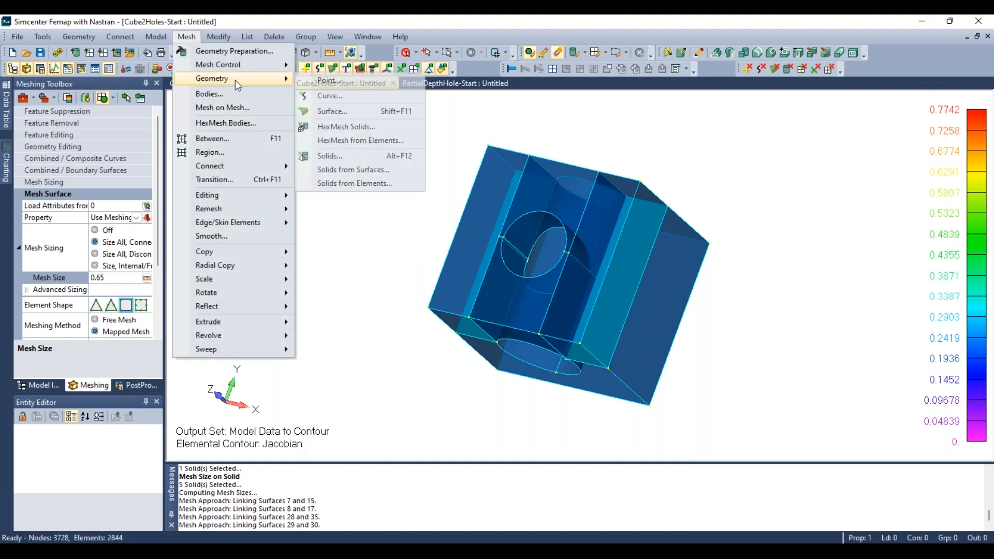
left_click(345, 126)
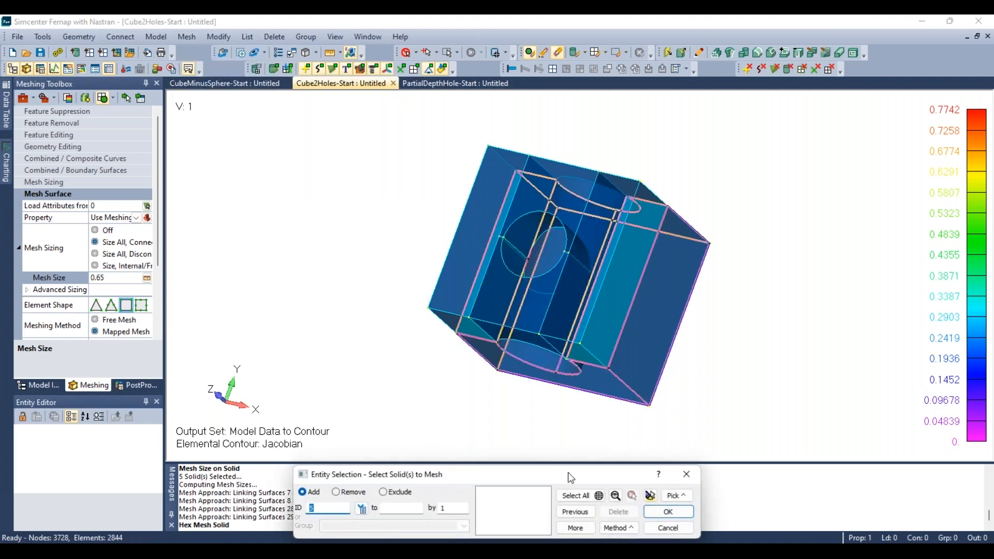
left_click(587, 498)
left_click(668, 512)
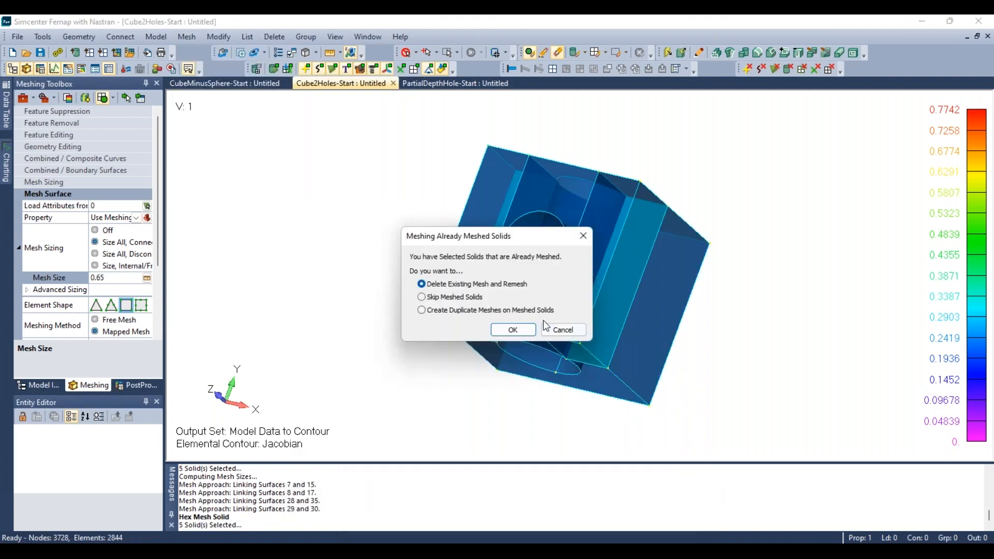
left_click(512, 330)
left_click(630, 508)
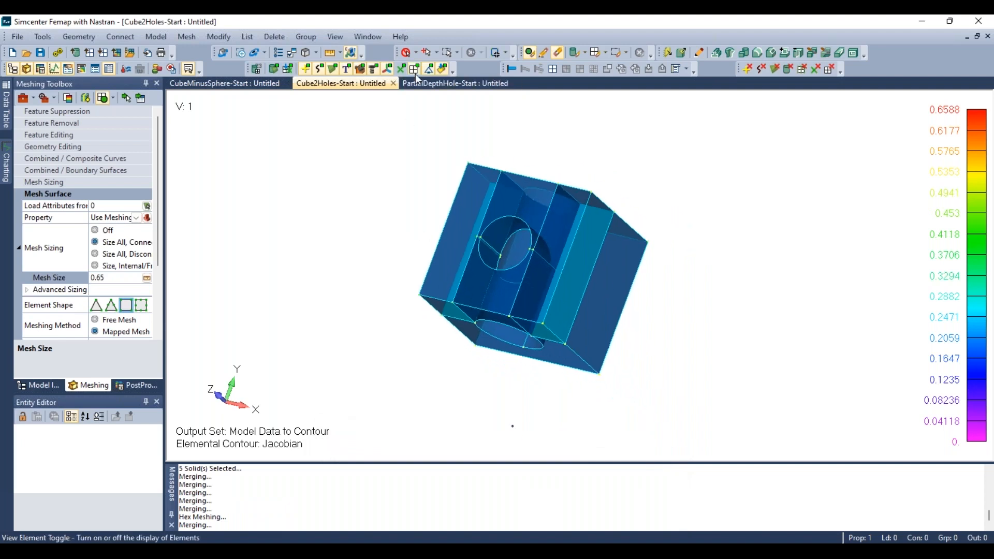
- Display the elements and inspect the new Jacobian contour around the holes
left_click(414, 70)
middle_click_drag(494, 362, 530, 176)
scroll(506, 325, "up", 4)
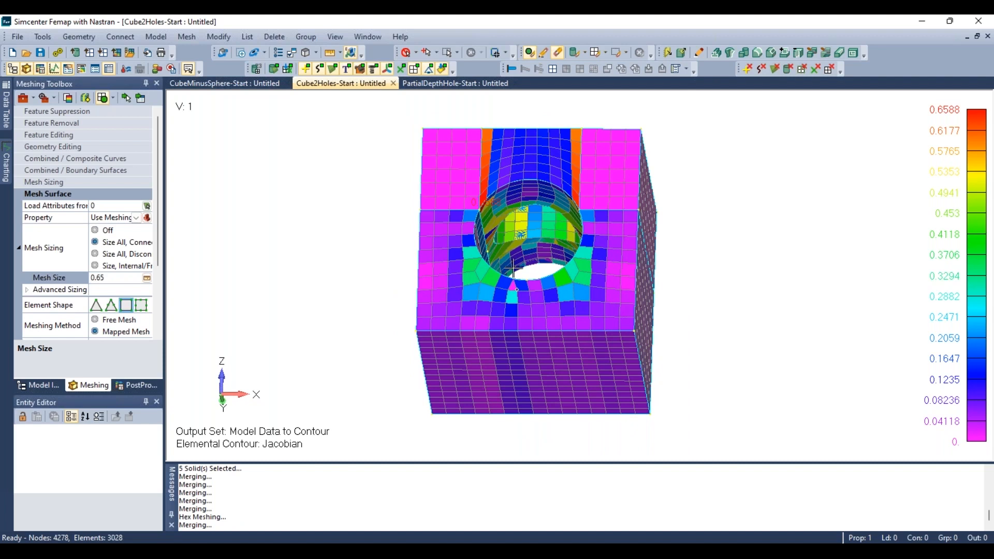
middle_click_drag(512, 267, 567, 388)
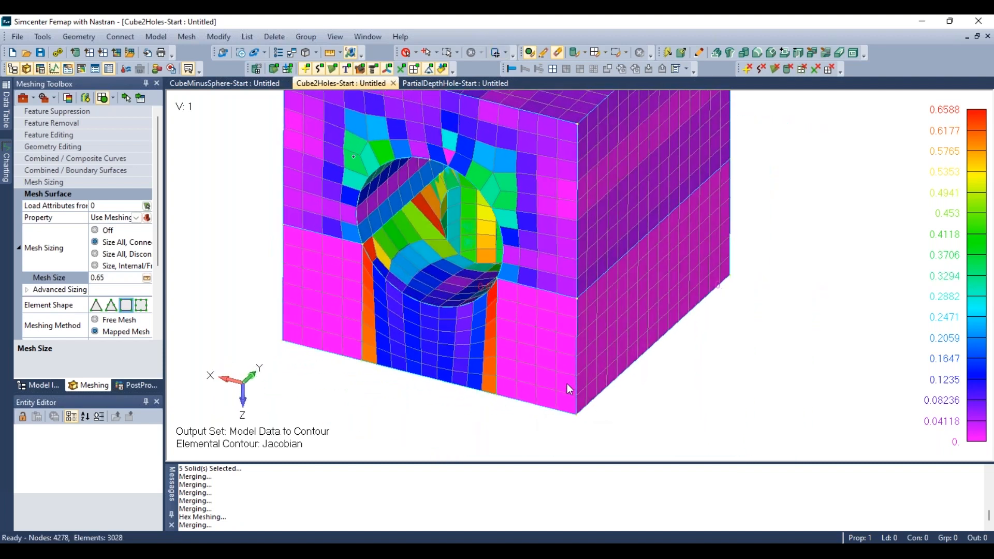
scroll(456, 264, "down", 1)
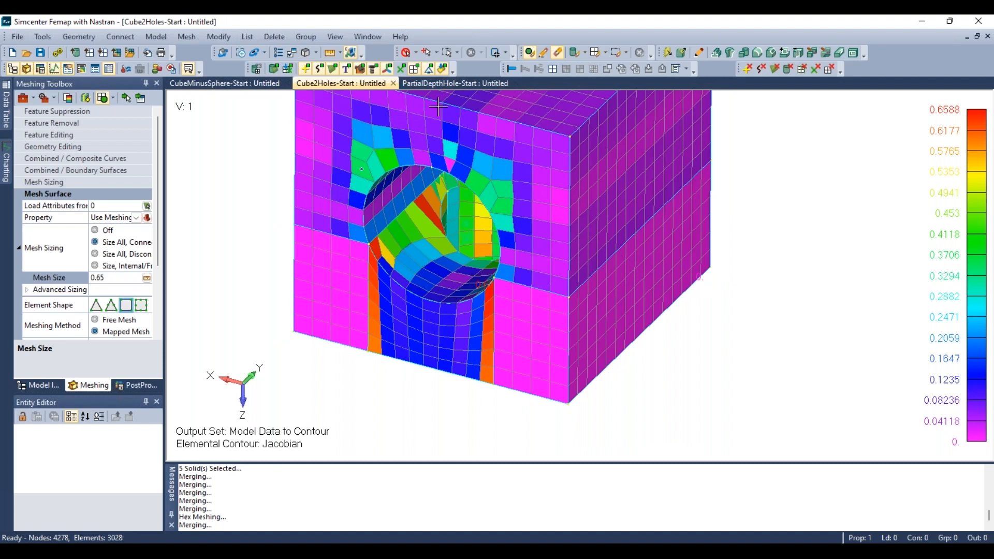
left_click(413, 71)
scroll(486, 387, "down", 2)
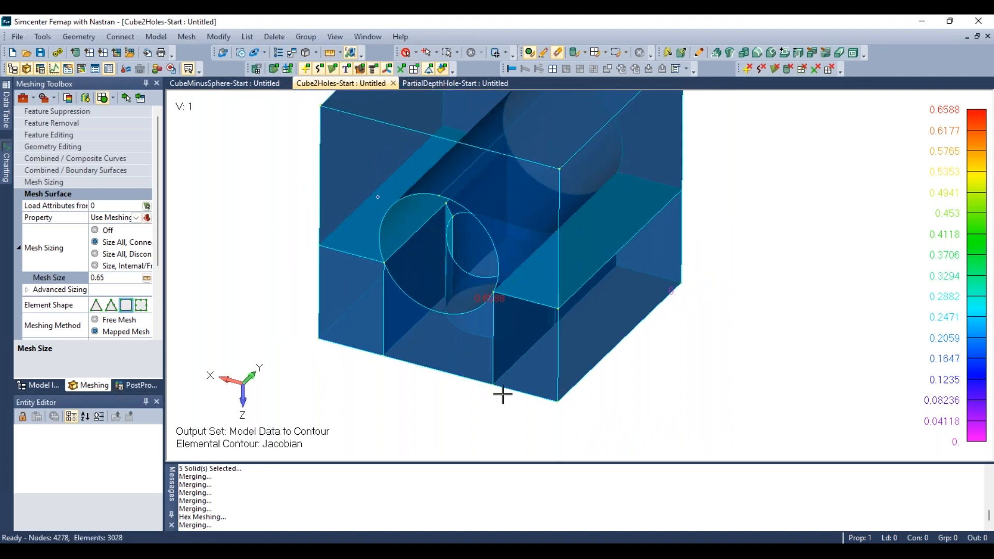
middle_click_drag(502, 394, 508, 366)
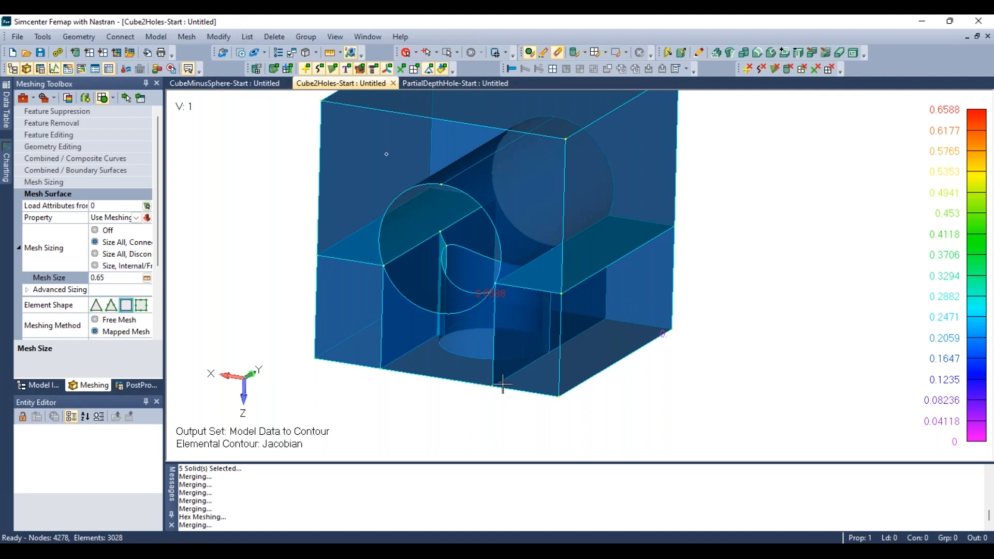
- Slice the three solids around the horizontal hole with a plane normal to surface 13 through a picked point
middle_click_drag(495, 397, 453, 405)
middle_click_drag(548, 366, 528, 362)
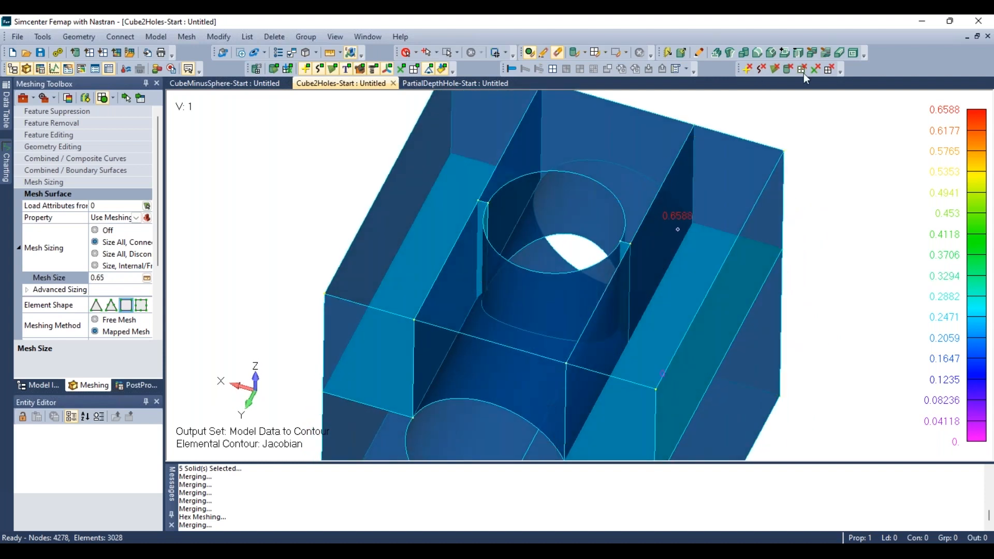
left_click(826, 54)
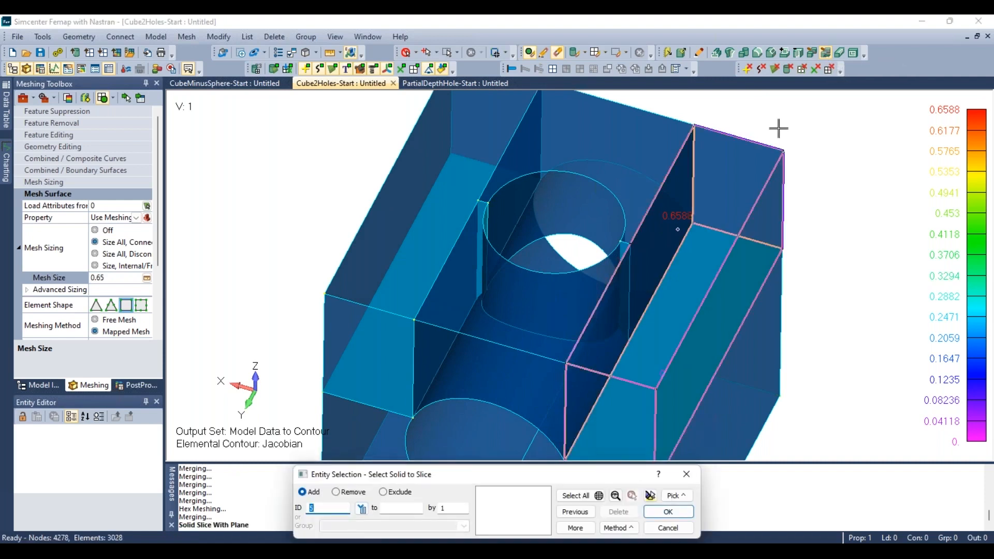
left_click(432, 237)
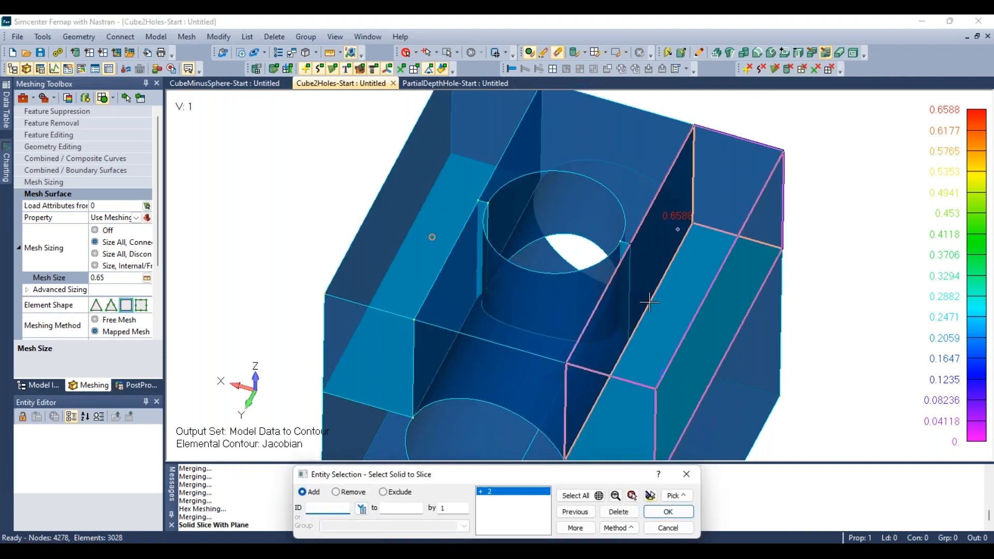
left_click(691, 308)
scroll(624, 280, "down", 4)
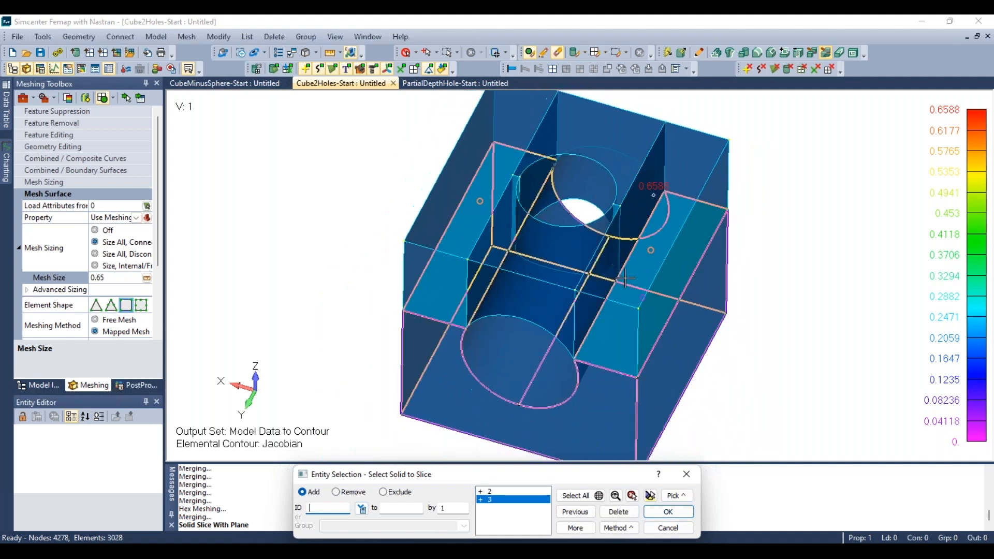
left_click(672, 404)
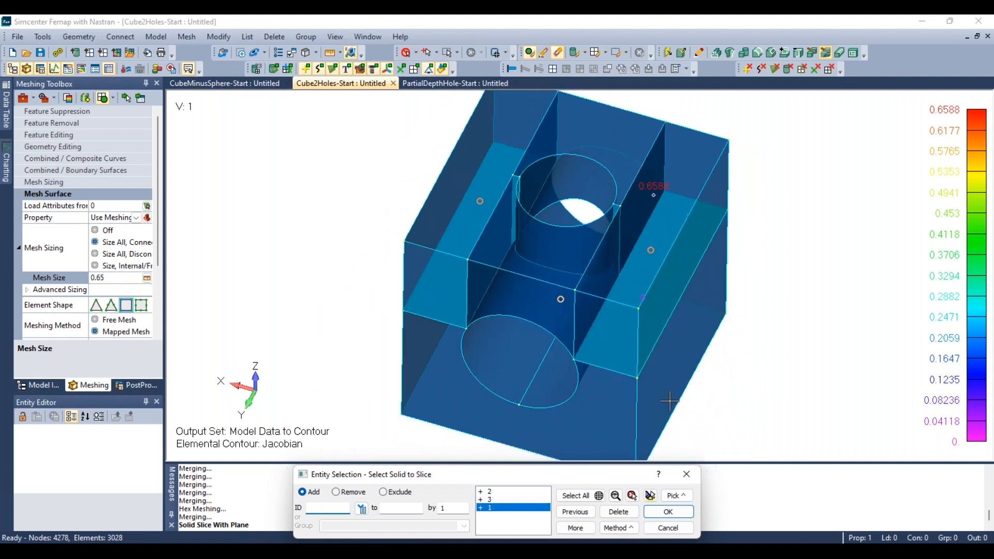
left_click(670, 512)
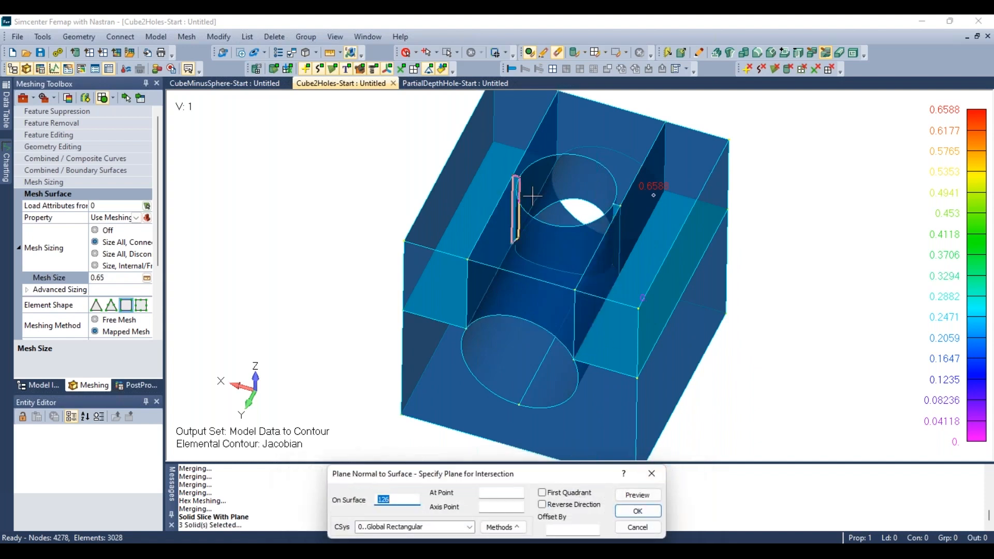
left_click(434, 276)
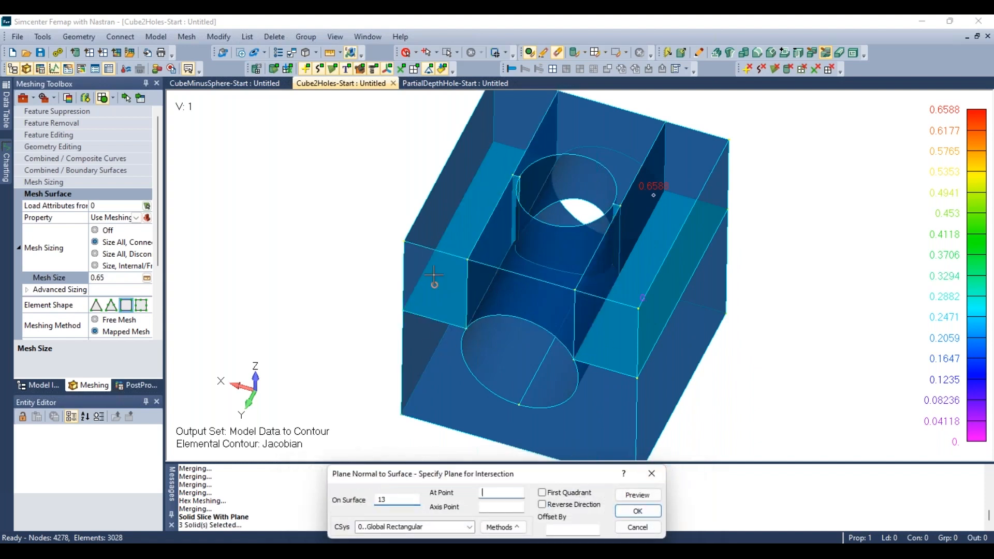
left_click(521, 179)
left_click(637, 511)
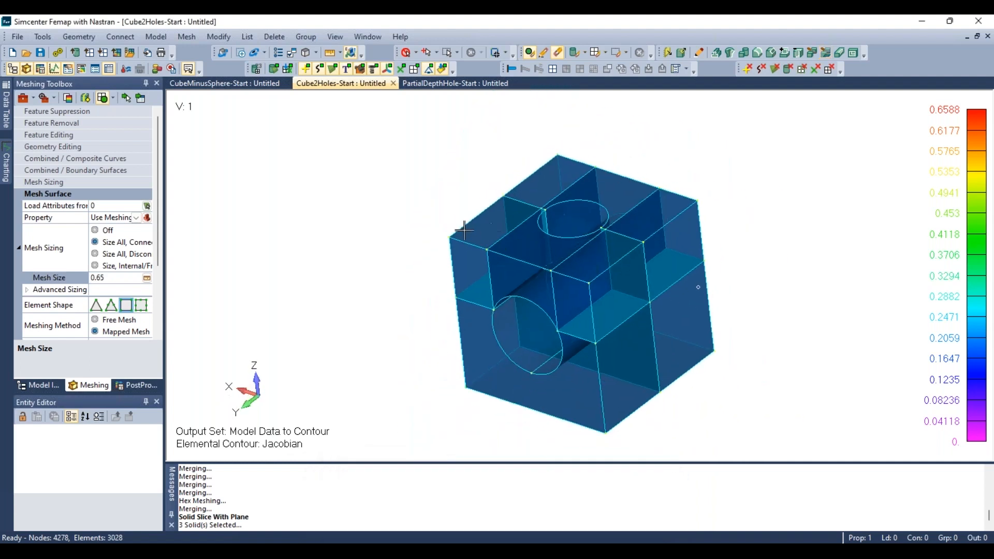
- Set the mesh size on all solids using automatic mesh sizing for hex meshing
middle_click_drag(528, 289, 573, 306)
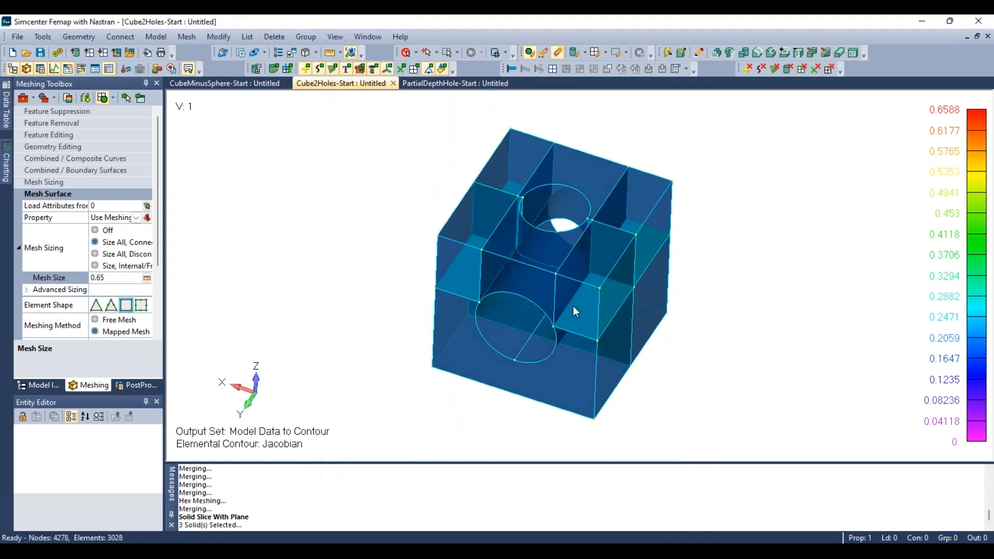
scroll(373, 233, "down", 1)
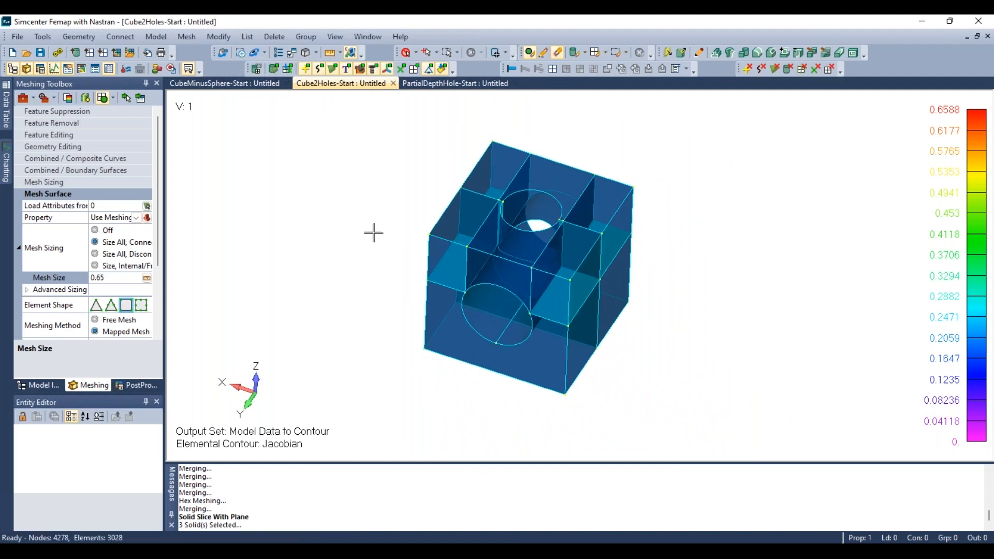
scroll(624, 292, "up", 1)
left_click(186, 36)
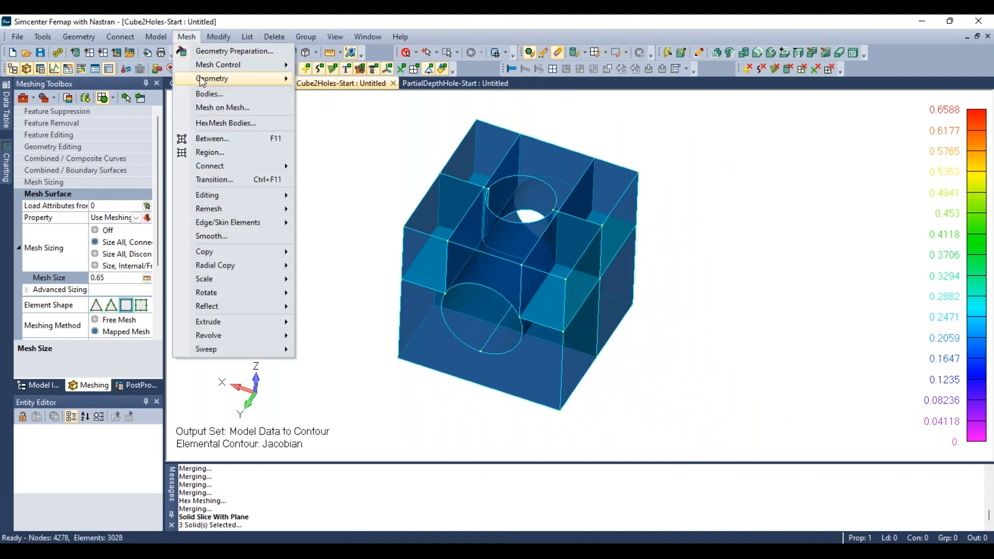
mouse_move(202, 80)
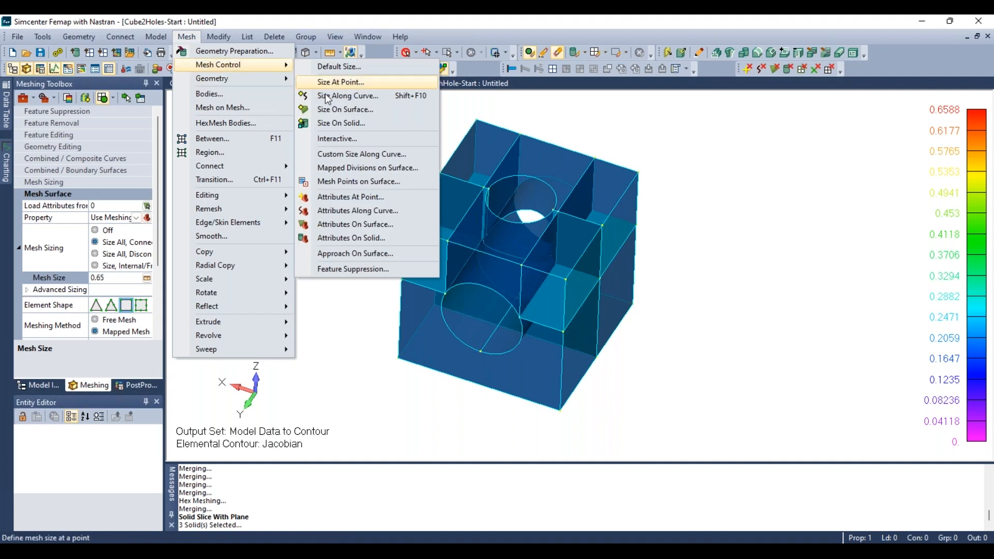
left_click(343, 123)
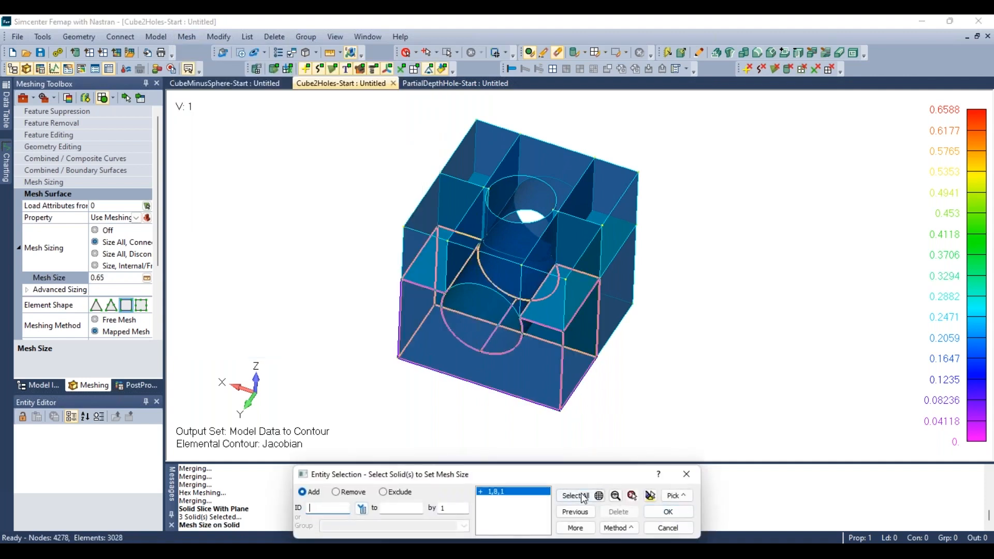
left_click(667, 512)
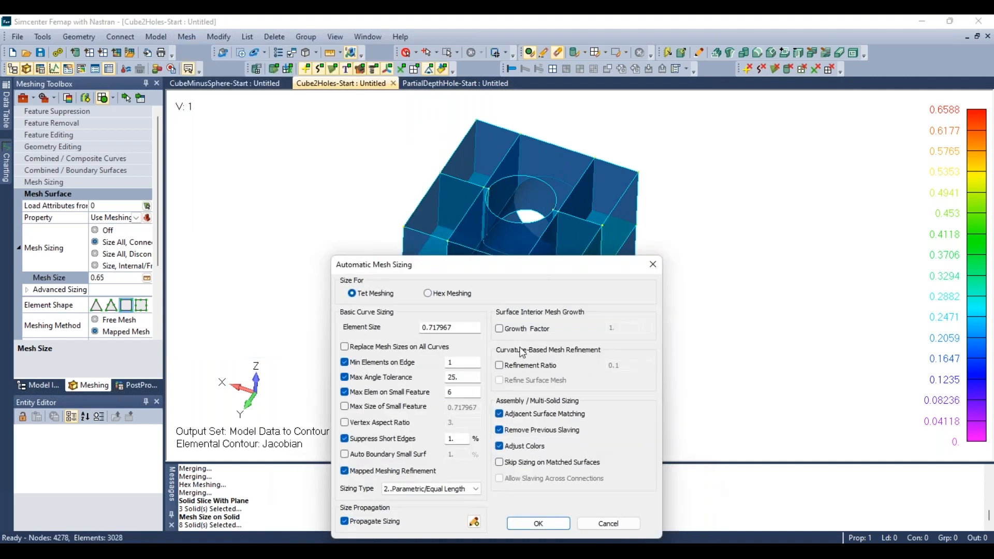
left_click(437, 291)
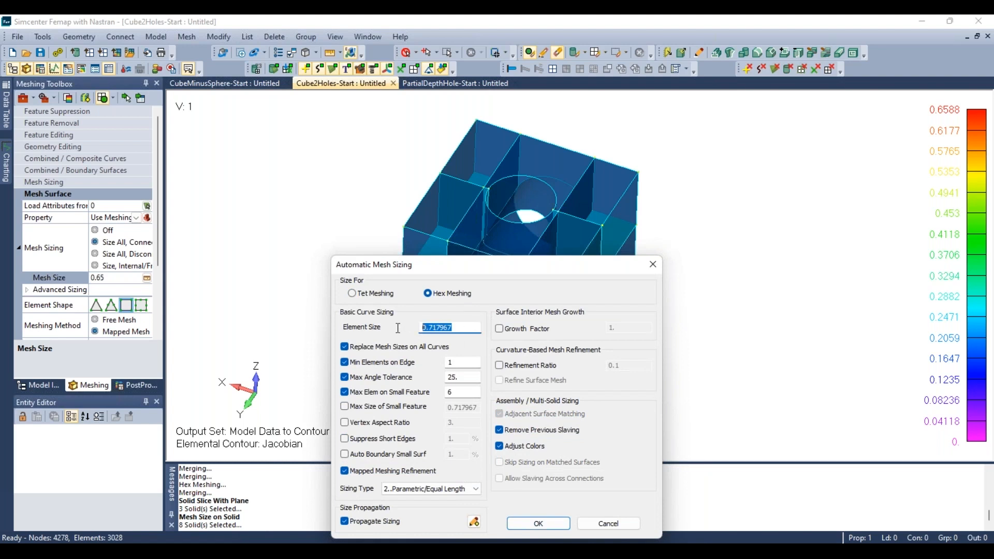
key("Return")
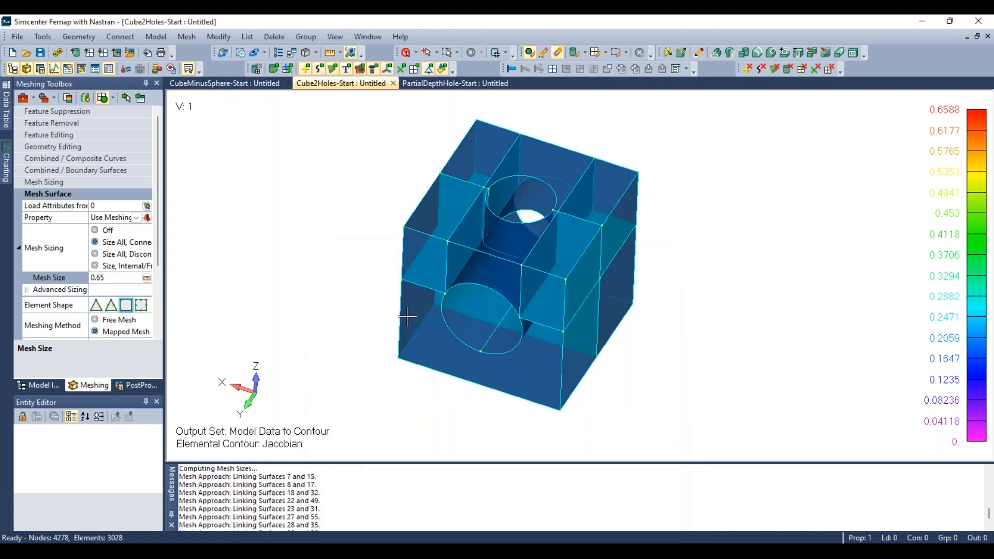
- Hex mesh all solids with HexMesh Solids
scroll(551, 326, "up", 5)
middle_click_drag(550, 325, 526, 197)
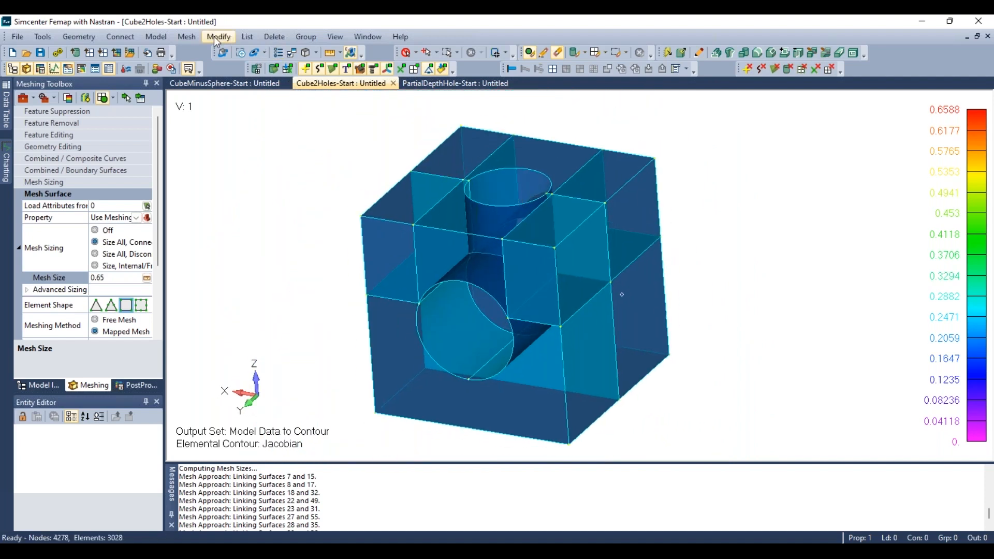
left_click(187, 36)
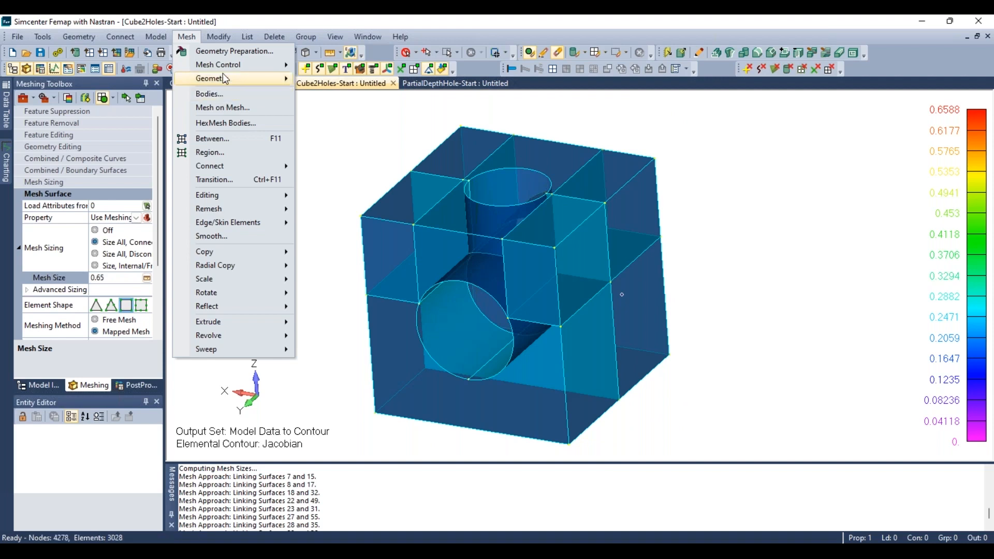
mouse_move(228, 78)
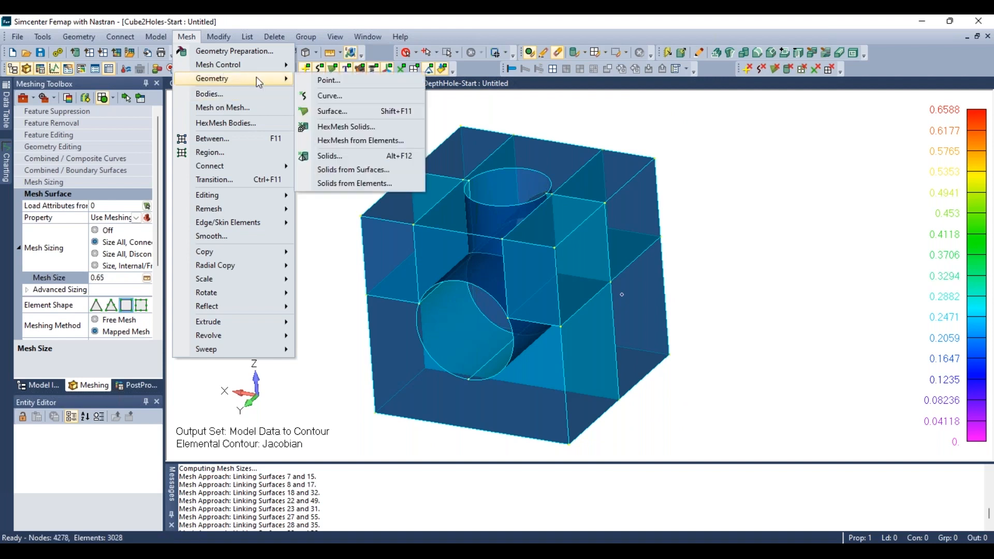
left_click(345, 127)
left_click(575, 495)
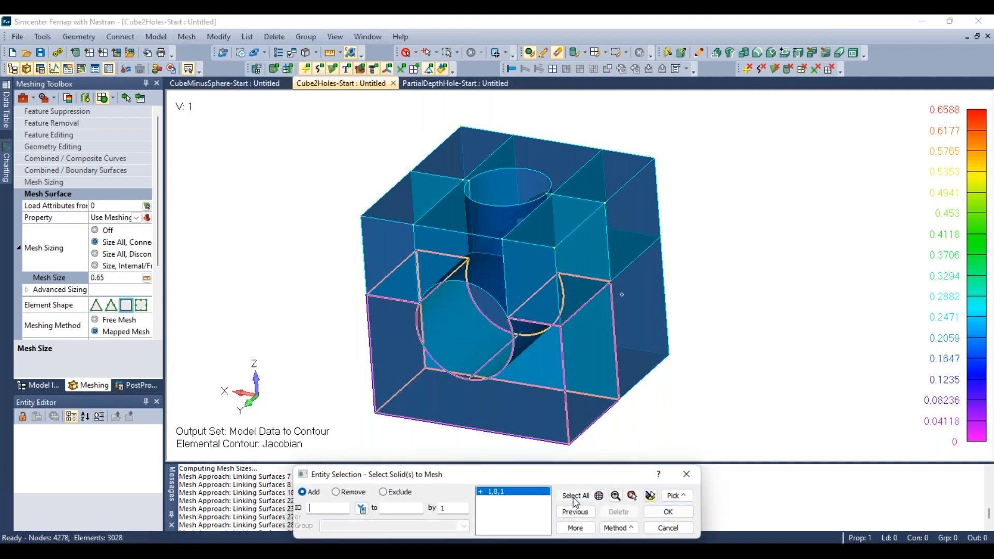
left_click(668, 511)
left_click(505, 330)
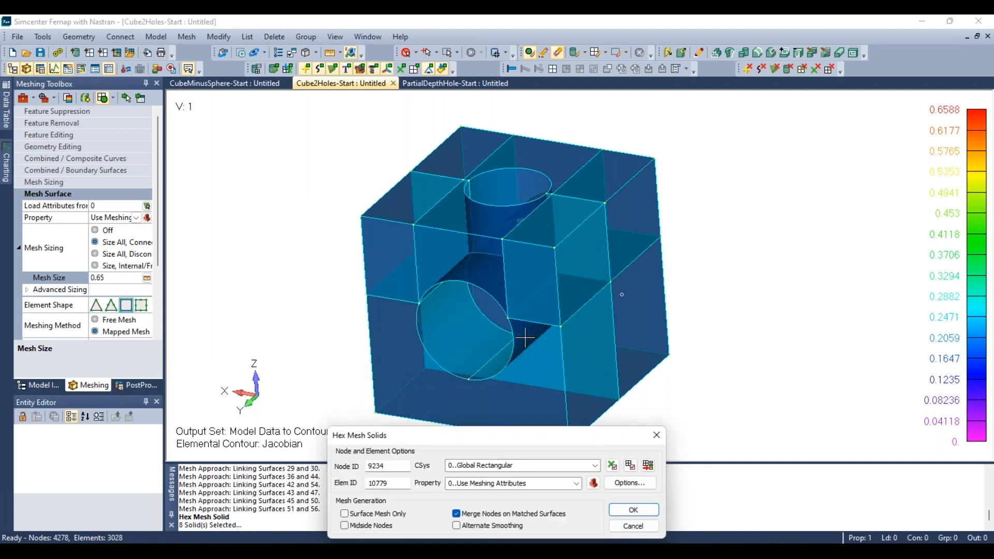
left_click(632, 510)
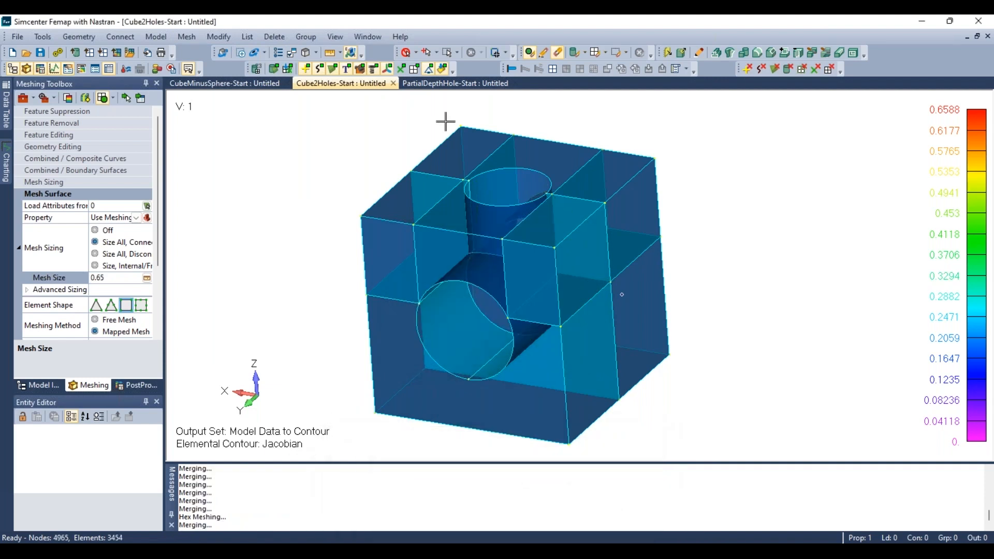
- Display the elements and inspect the Jacobian contour of the new hex mesh around the holes
left_click(415, 69)
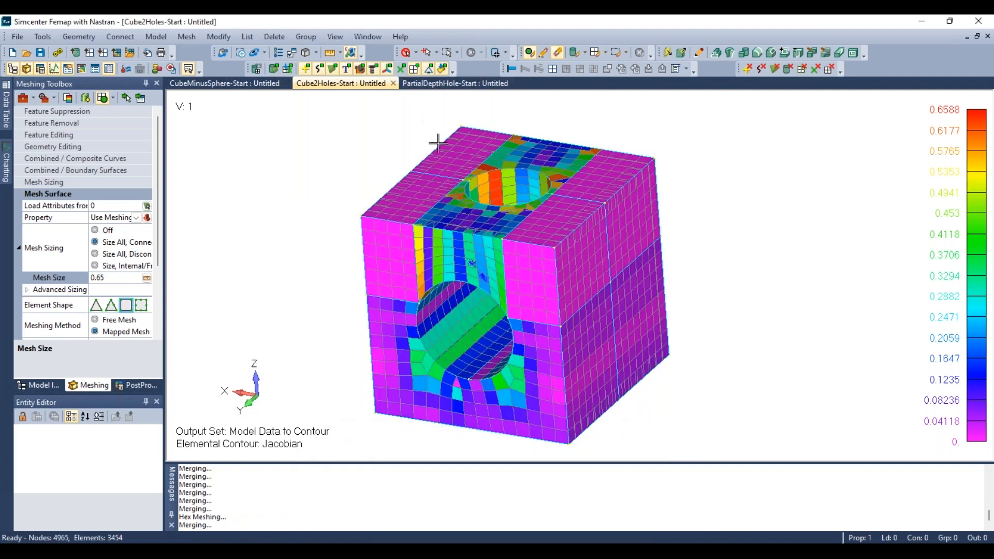
middle_click_drag(438, 143, 481, 301)
middle_click_drag(525, 180, 296, 283)
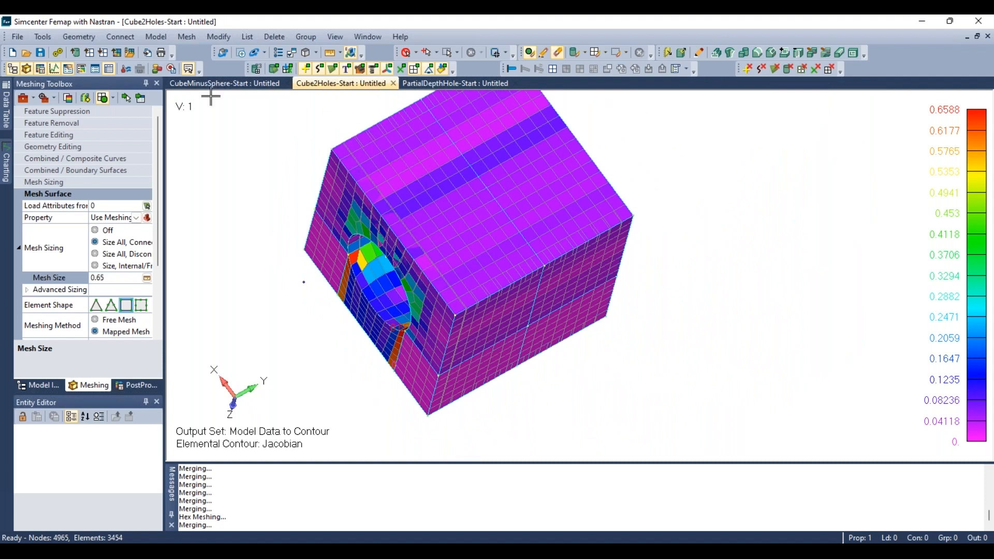
scroll(423, 314, "down", 1)
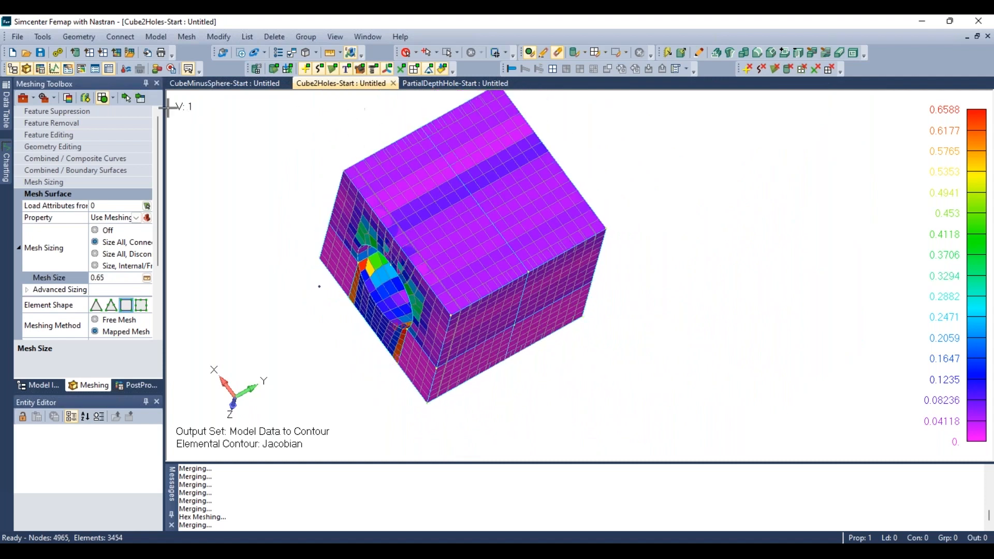
- Open the Cube2Holes-Tets model from the Finished folder and rotate to inspect its Jacobian contour
left_click(25, 54)
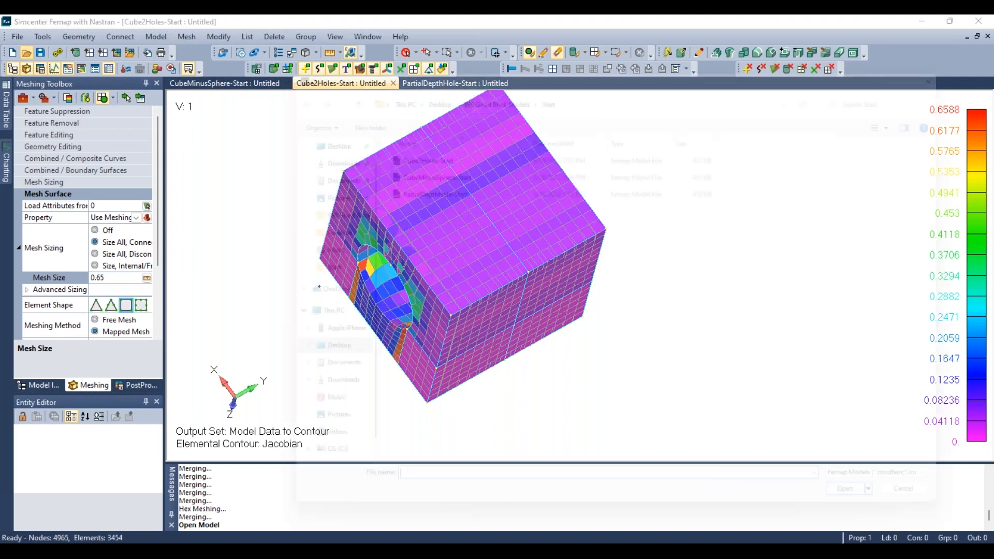
scroll(300, 227, "down", 1)
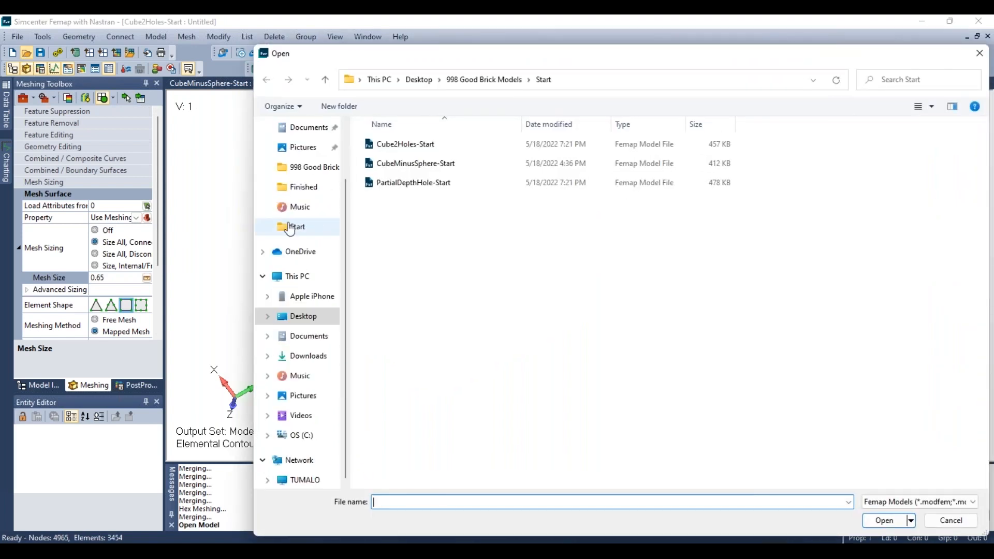
left_click(496, 80)
double_click(412, 139)
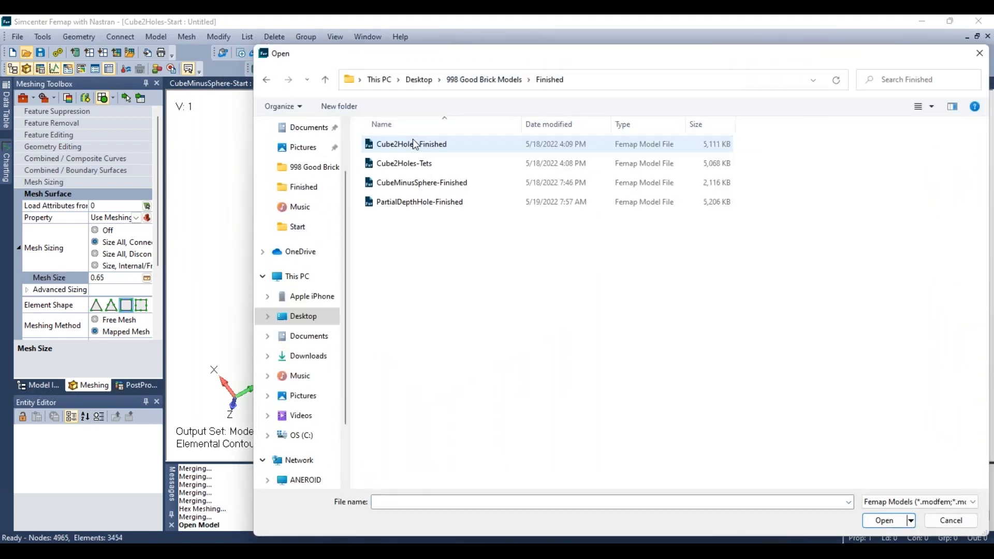
left_click(423, 163)
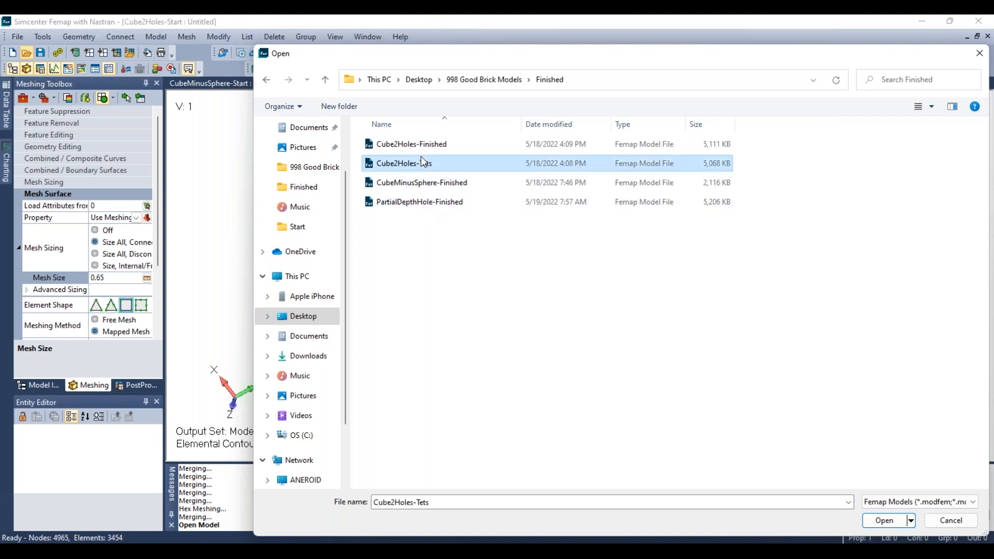
left_click(895, 523)
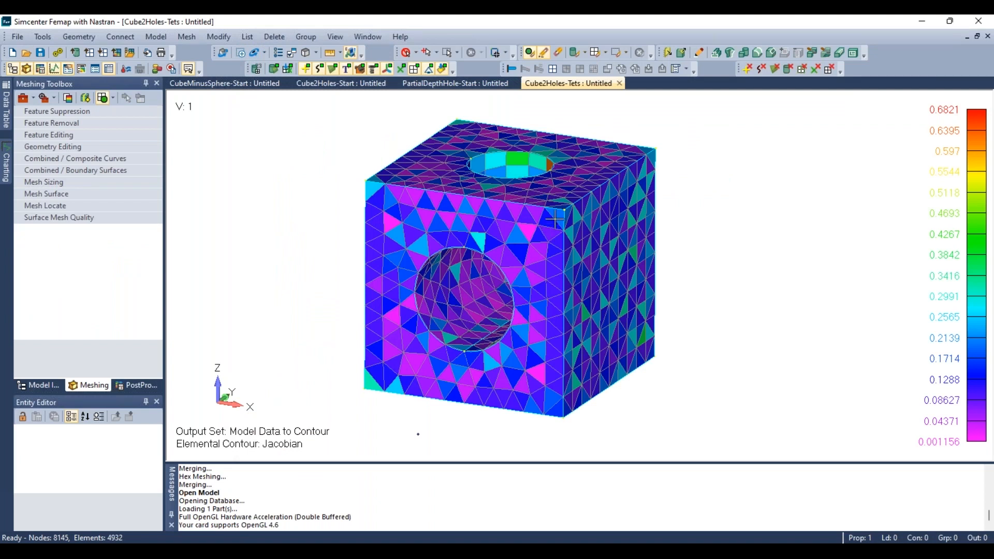
middle_click_drag(562, 184, 547, 199)
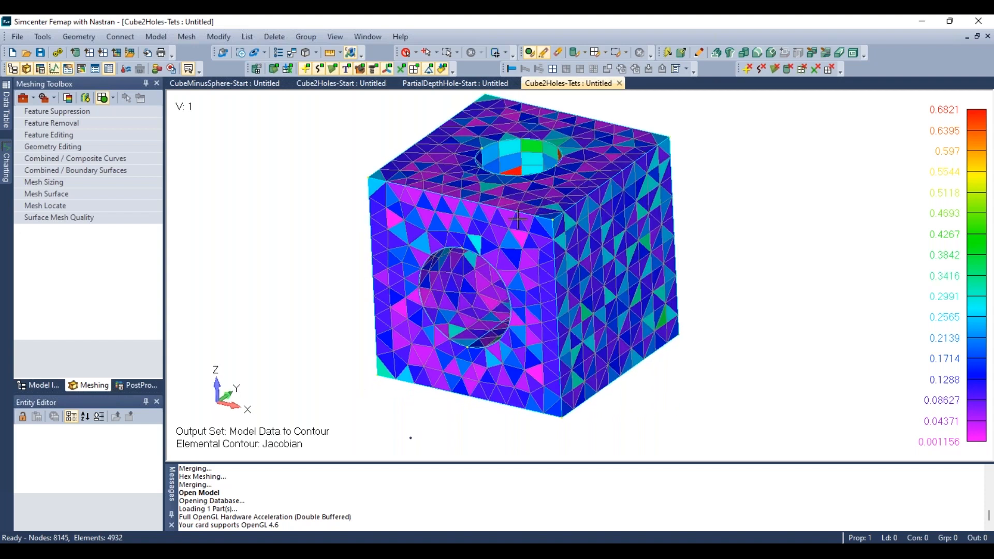
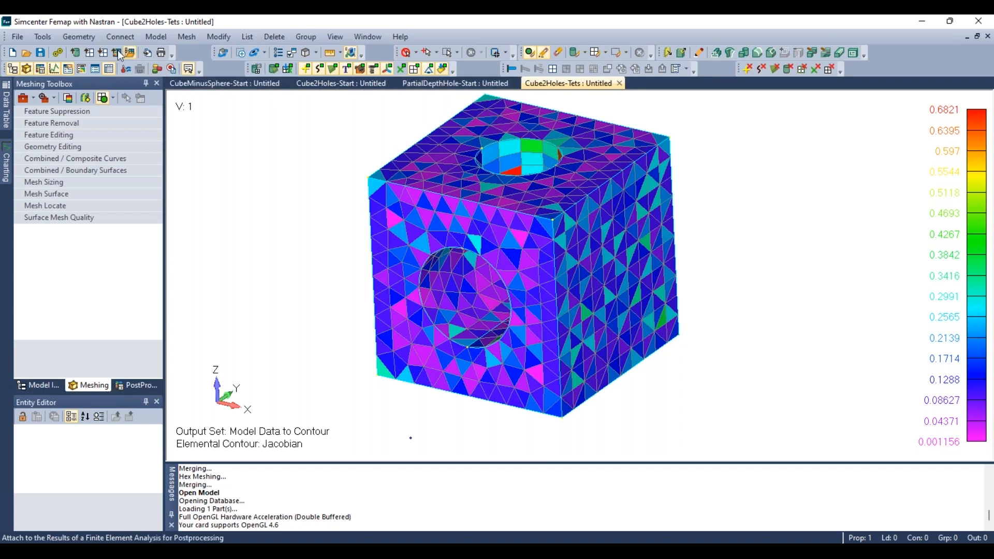
- Open the Cube2Holes-Finished model from the Finished folder and rotate it to inspect its hex-mesh Jacobian contour
left_click(26, 52)
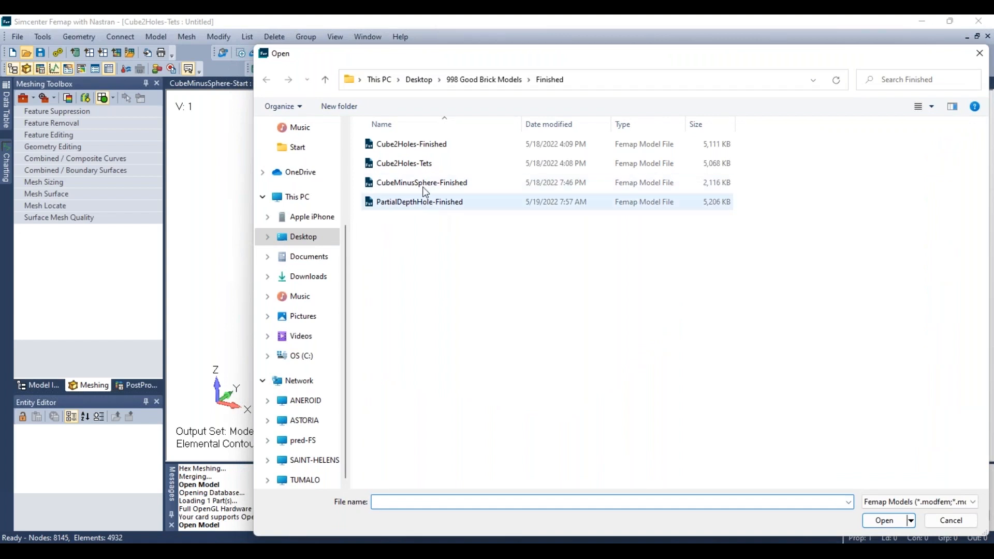
double_click(416, 144)
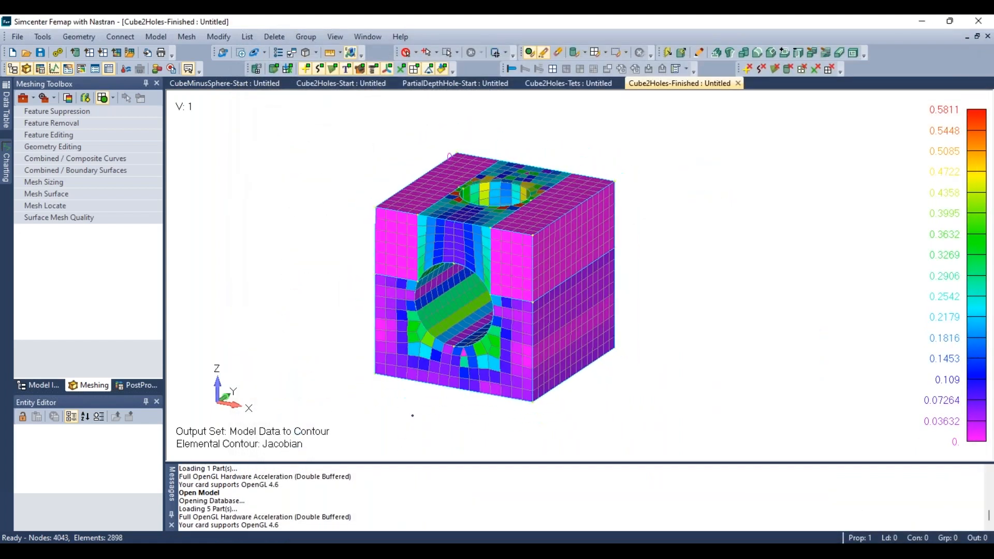
scroll(643, 379, "down", 1)
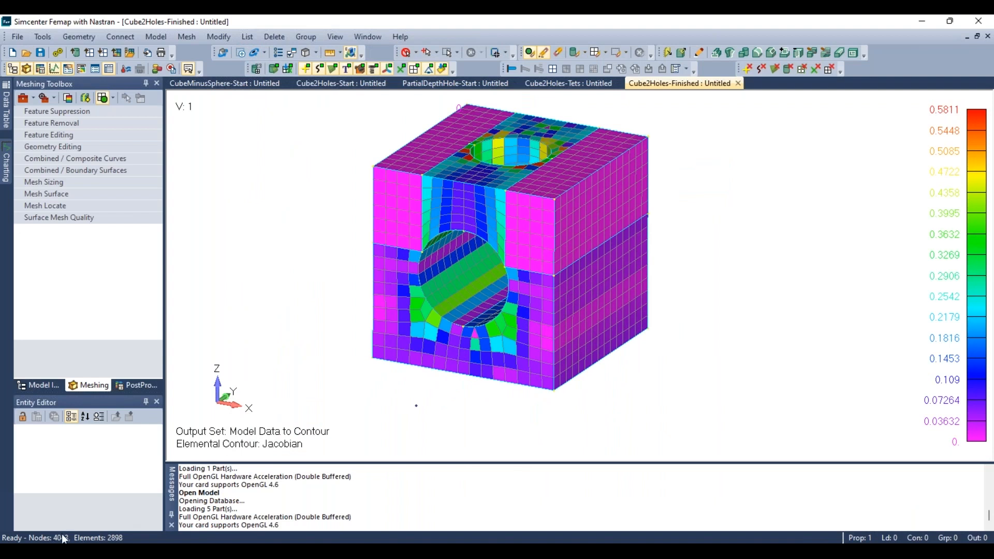
scroll(439, 213, "up", 1)
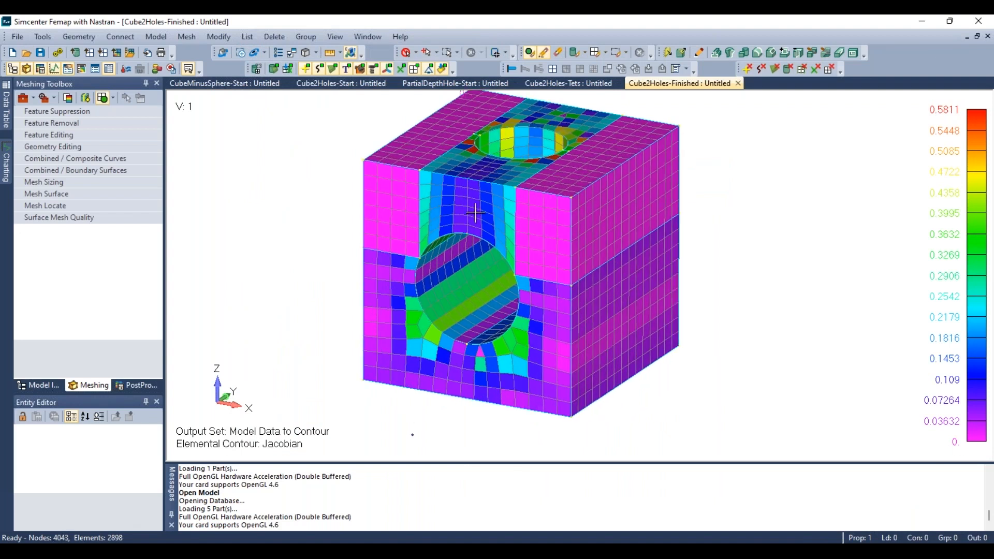
middle_click_drag(513, 156, 487, 228)
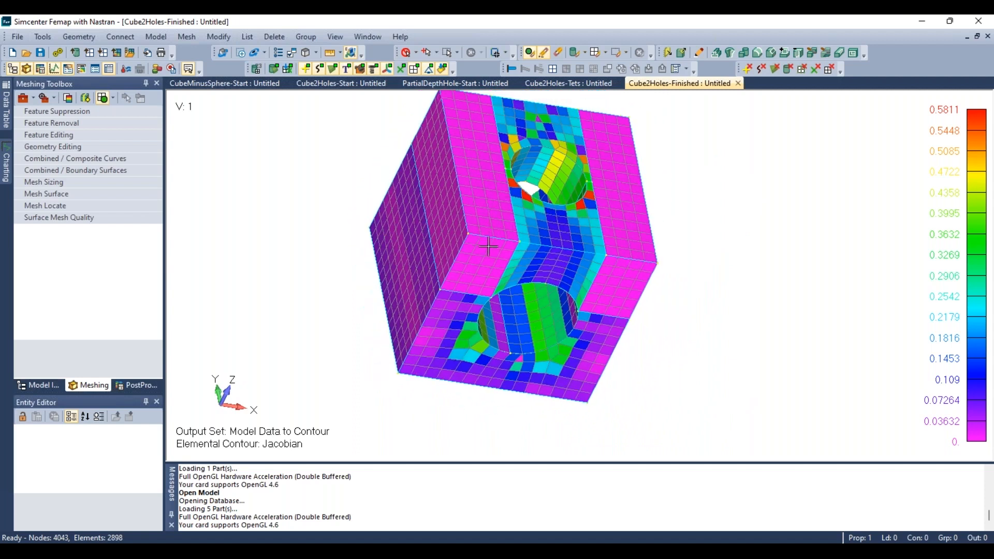
middle_click_drag(563, 228, 533, 233)
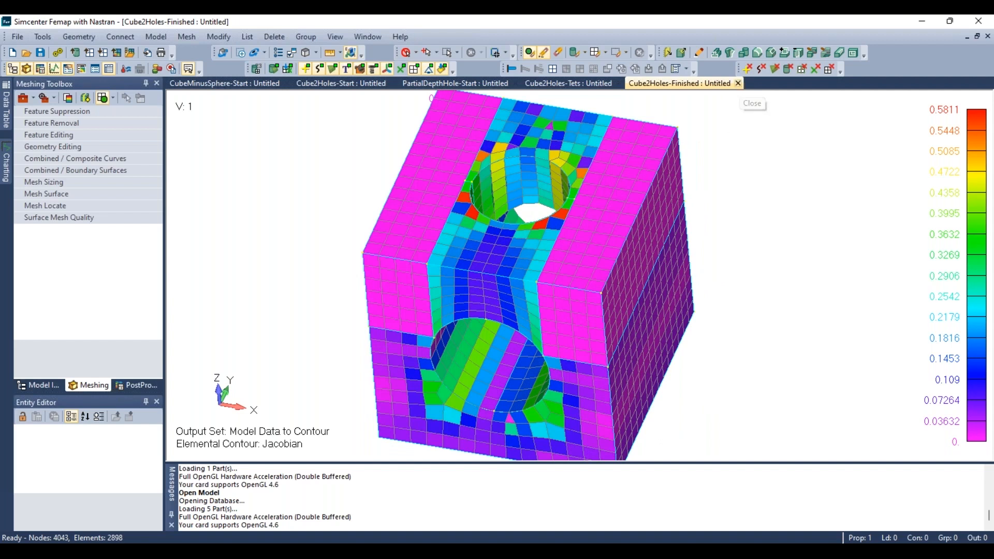
- Close the Cube2Holes-Finished, Cube2Holes-Tets, PartialDepthHole-Start and Cube2Holes-Start models without saving changes
left_click(737, 83)
left_click(522, 308)
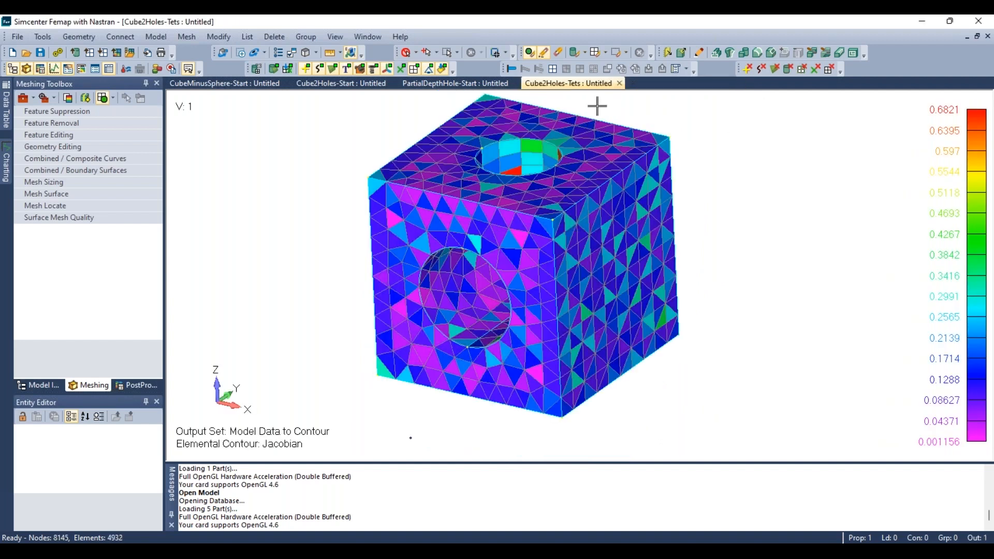
left_click(619, 83)
left_click(500, 310)
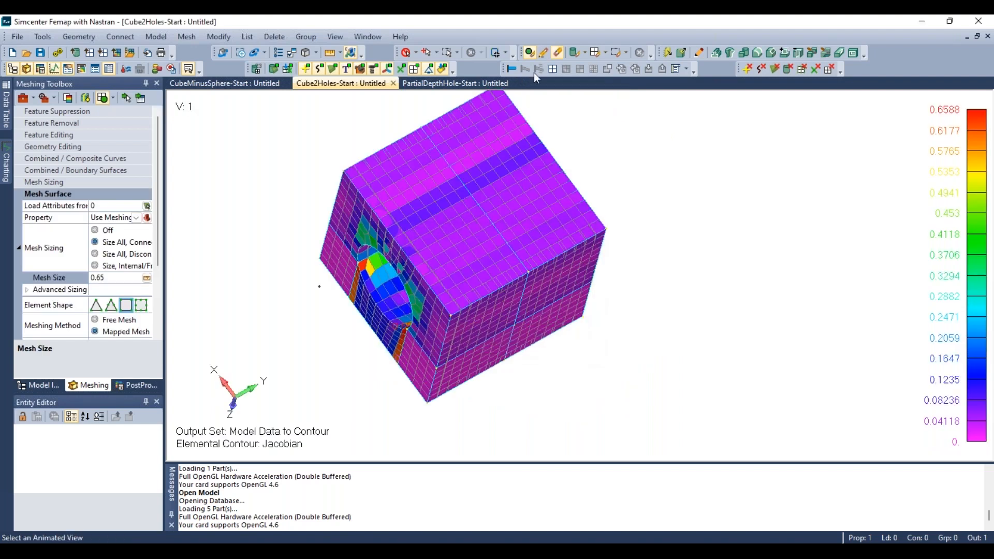
left_click(515, 84)
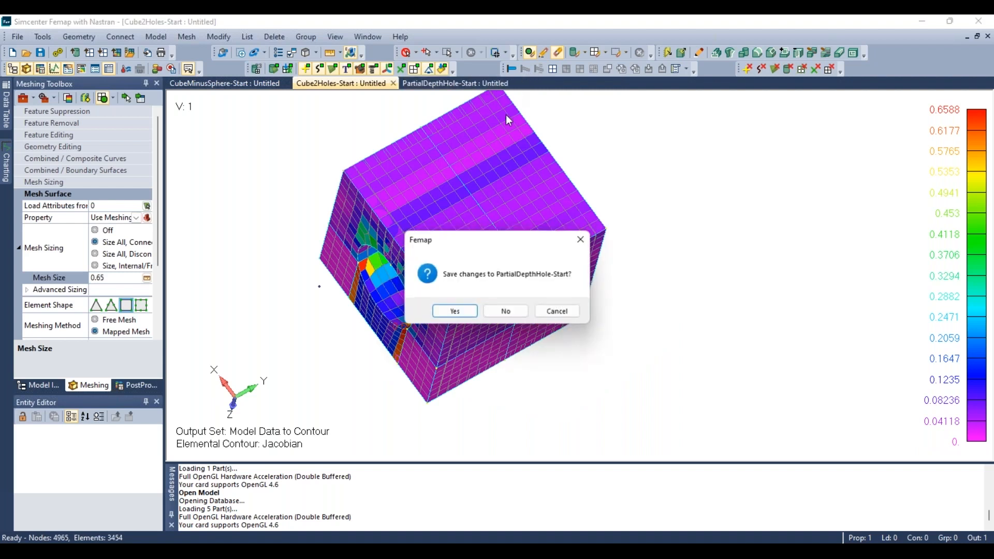
left_click(503, 311)
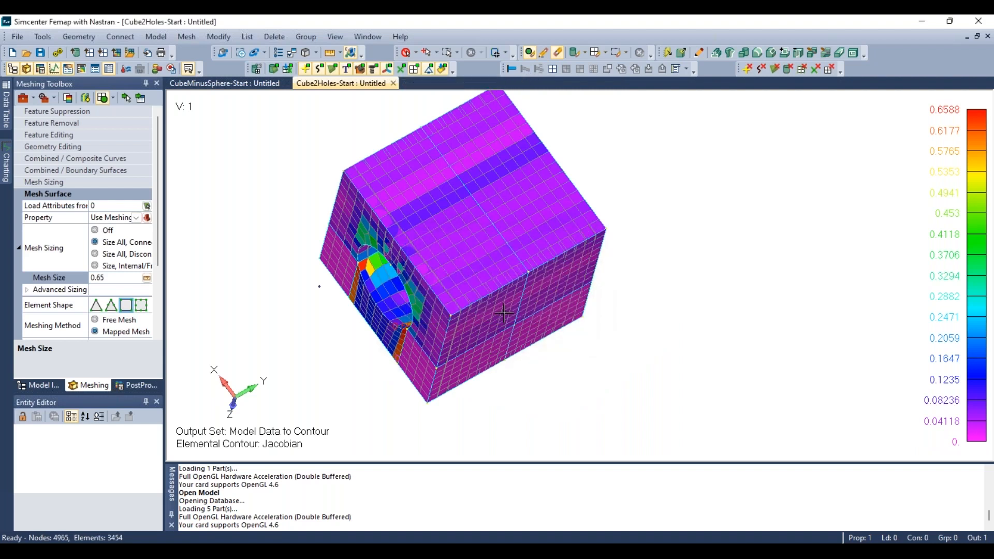
left_click(394, 84)
left_click(492, 312)
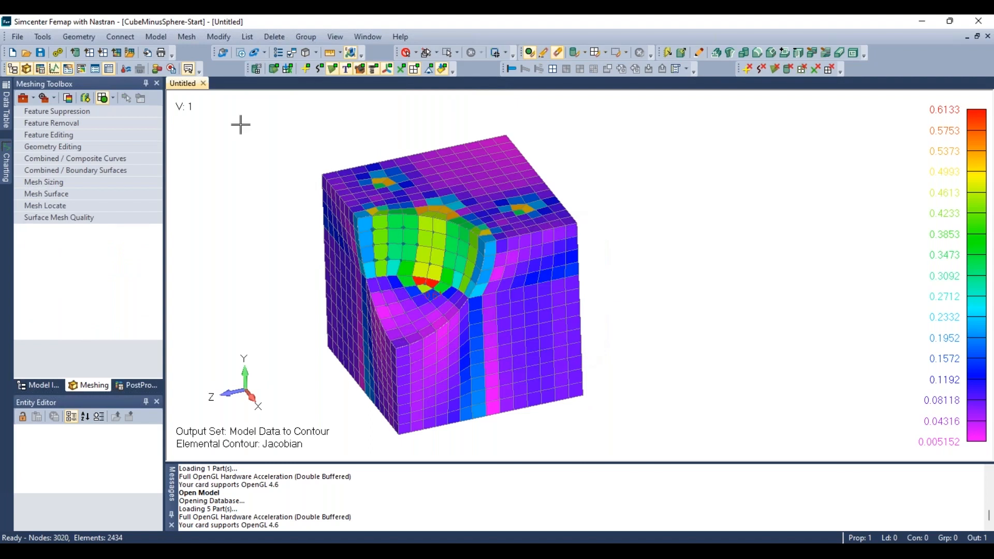
- Open the PartialDepthHole-Start model from the Start folder
left_click(27, 52)
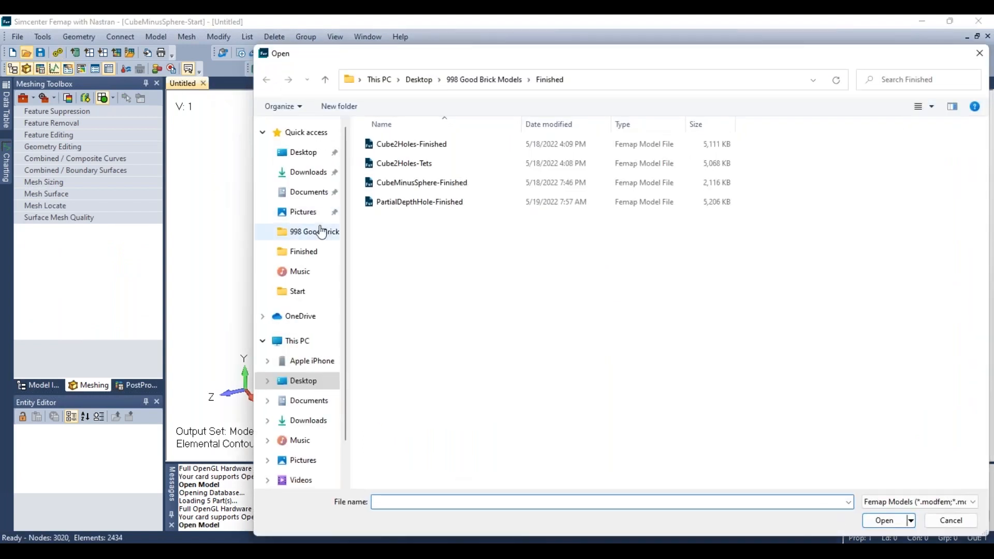
left_click(475, 79)
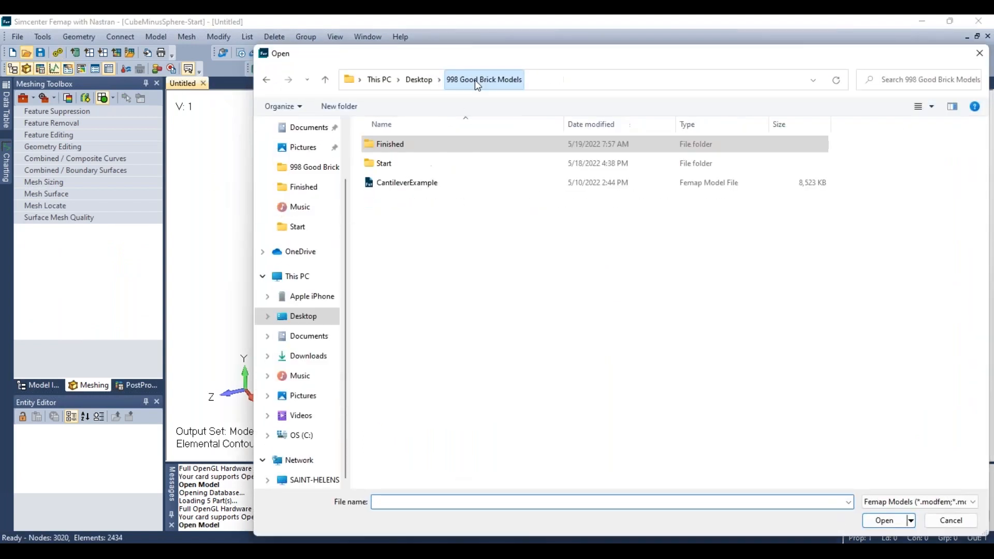
double_click(409, 163)
double_click(424, 184)
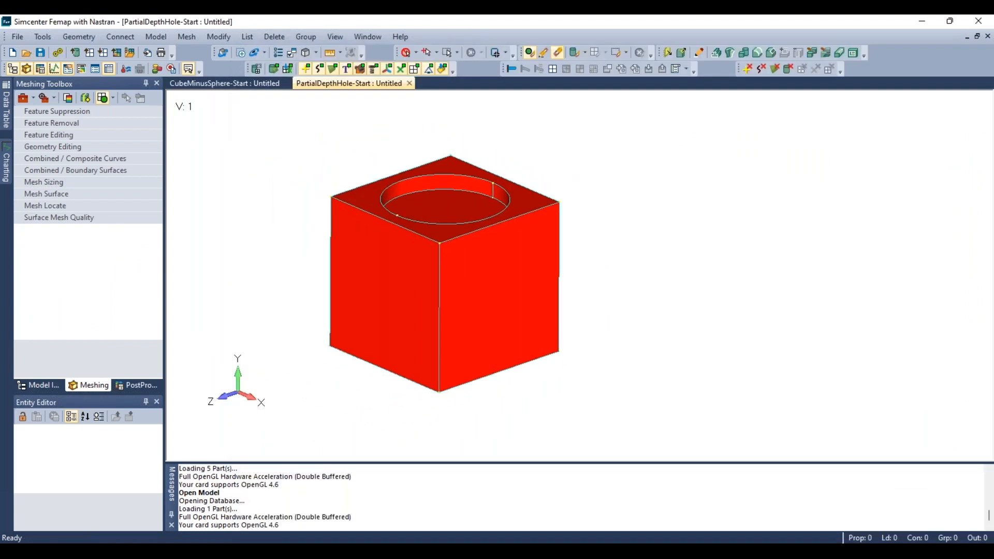
- Embed the hole's bottom face through the solid with Embed Face, using the Automatic and Outline Only options
middle_click_drag(568, 277, 516, 253)
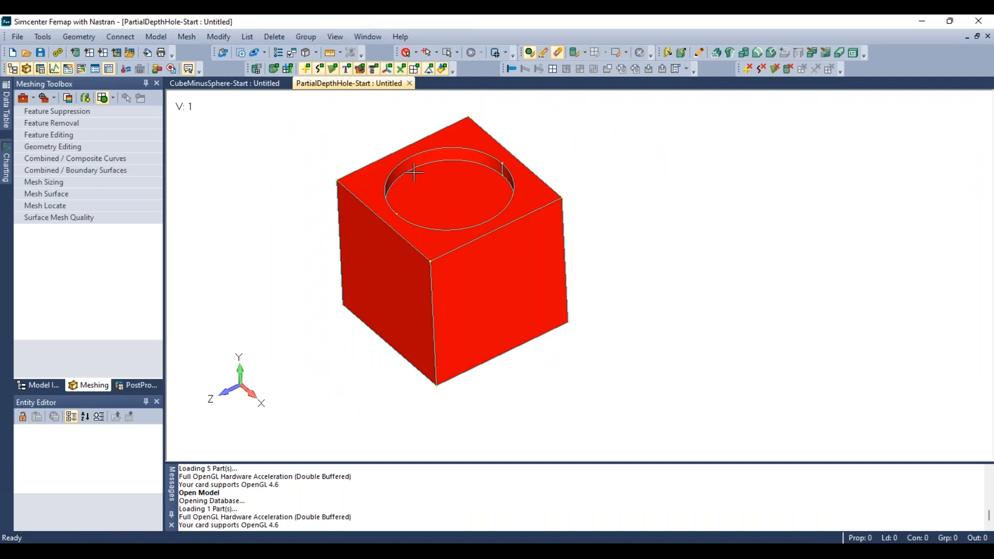
scroll(442, 280, "down", 1)
scroll(380, 144, "up", 1)
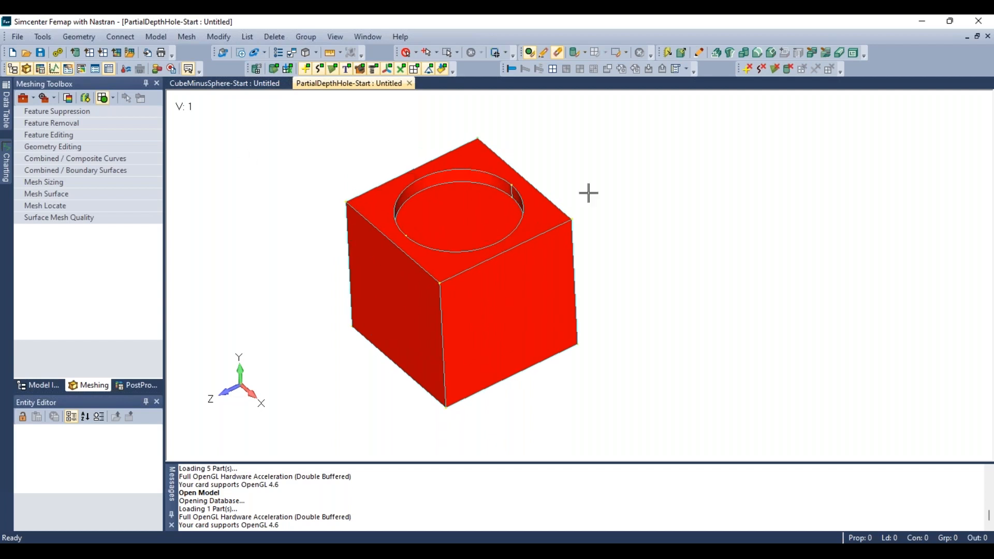
left_click(52, 39)
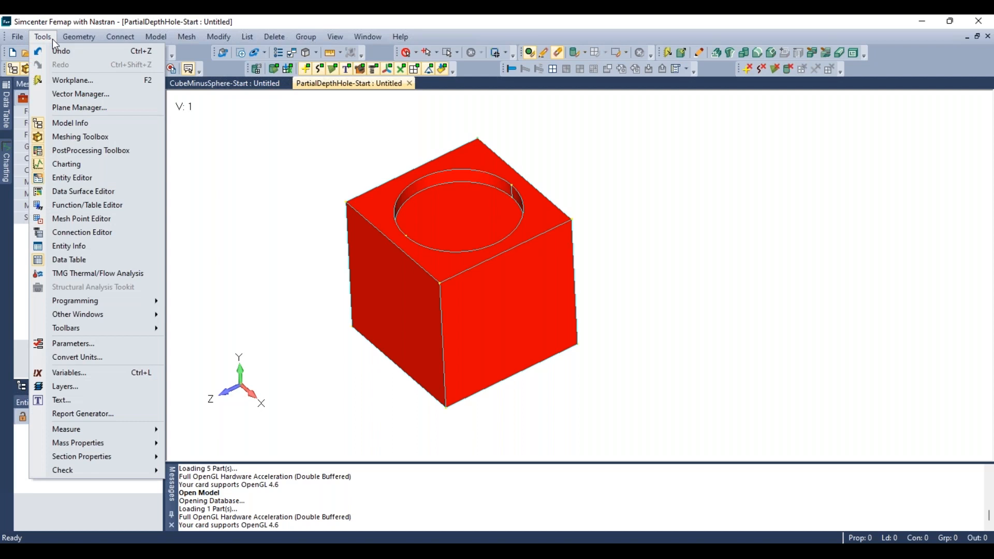
mouse_move(77, 37)
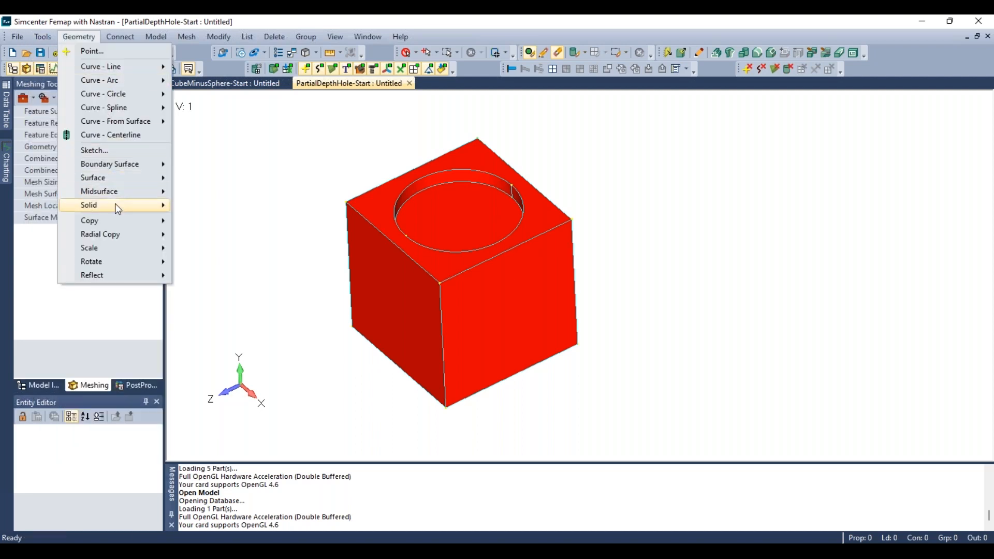
mouse_move(117, 206)
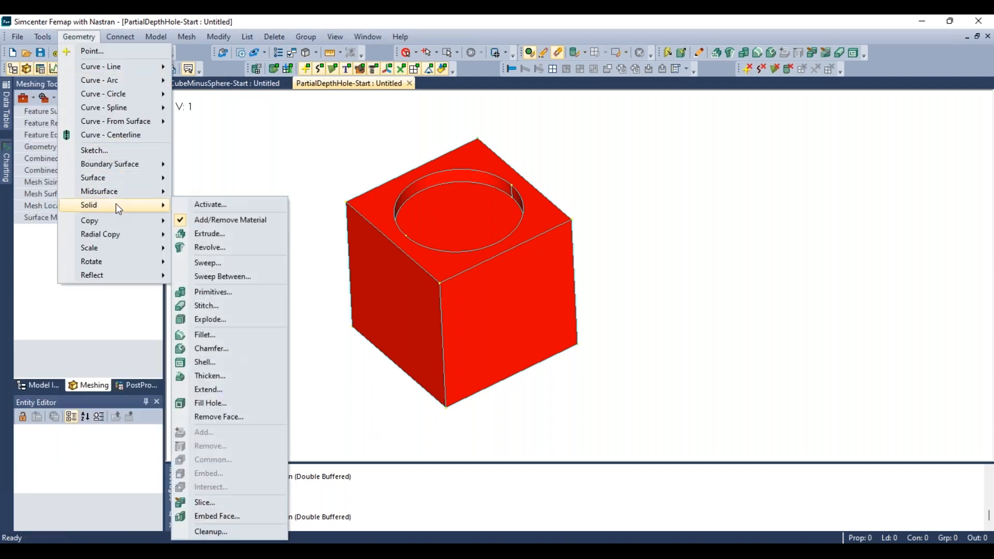
left_click(215, 517)
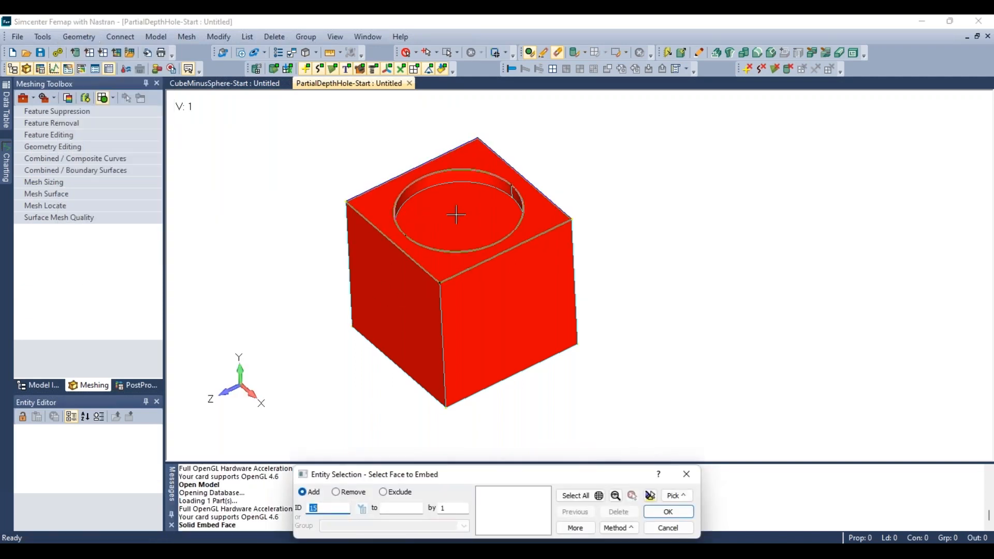
right_click(628, 193)
left_click(672, 397)
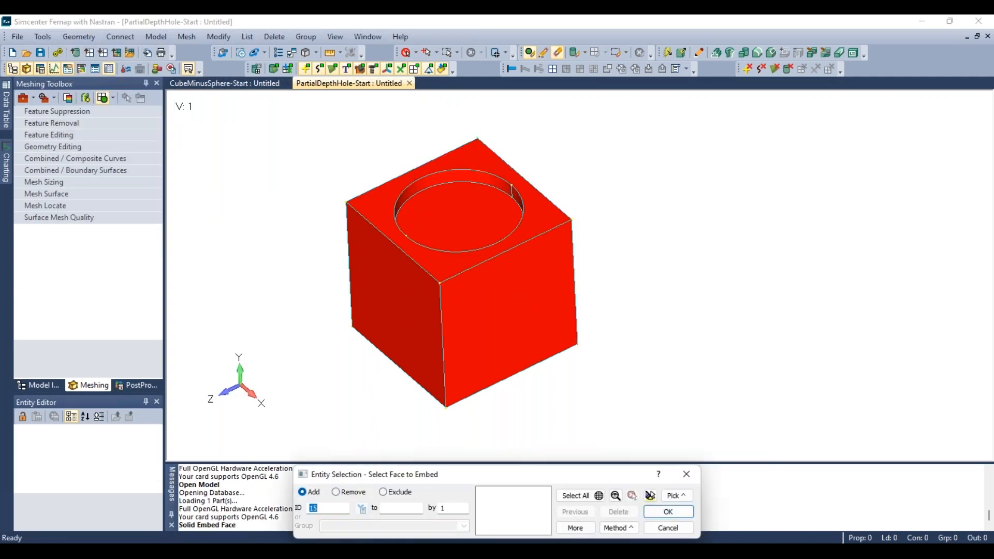
left_click(461, 220)
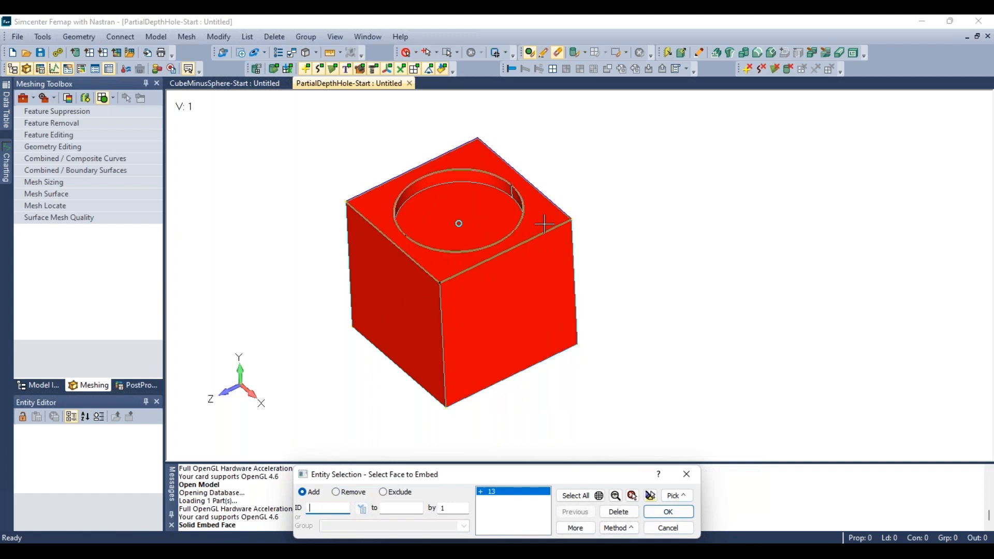
mouse_move(545, 222)
middle_mouse_down()
mouse_move(588, 195)
mouse_move(510, 190)
mouse_move(461, 350)
middle_mouse_up()
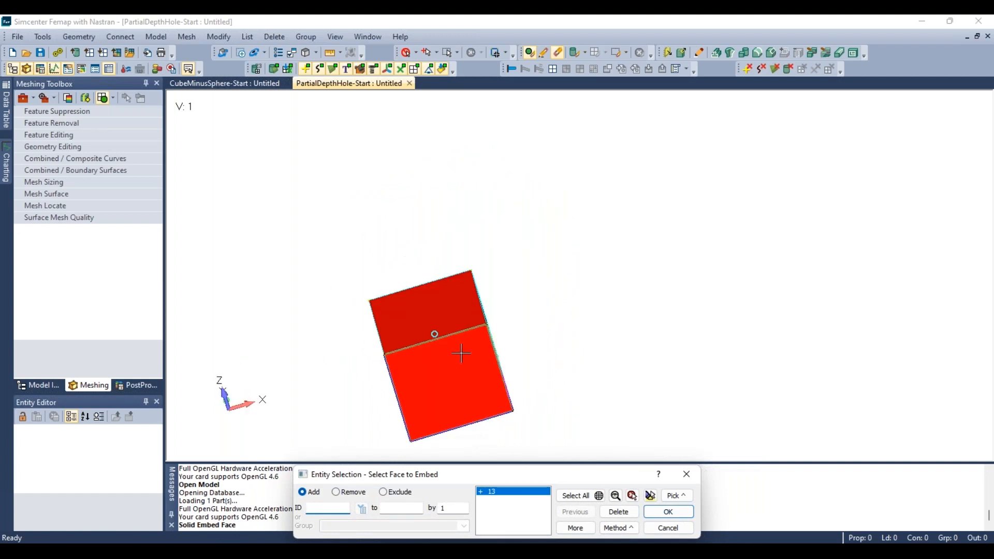
middle_click_drag(454, 388, 517, 220)
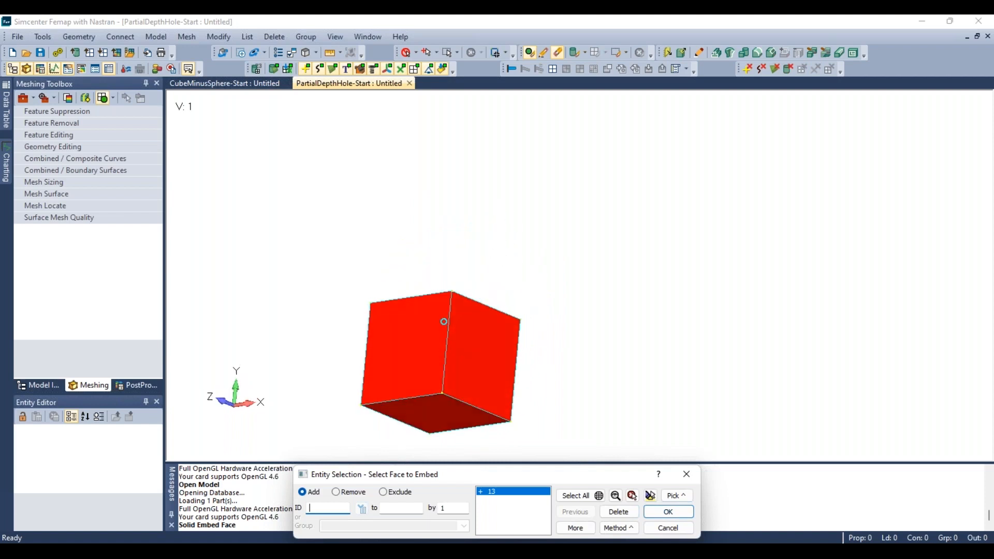
left_click(668, 512)
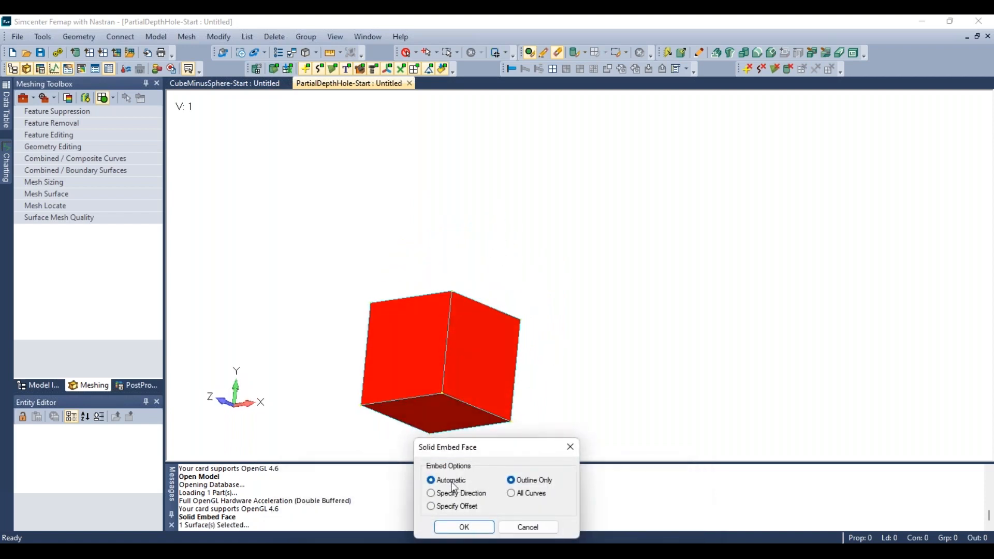
left_click_drag(487, 456, 279, 182)
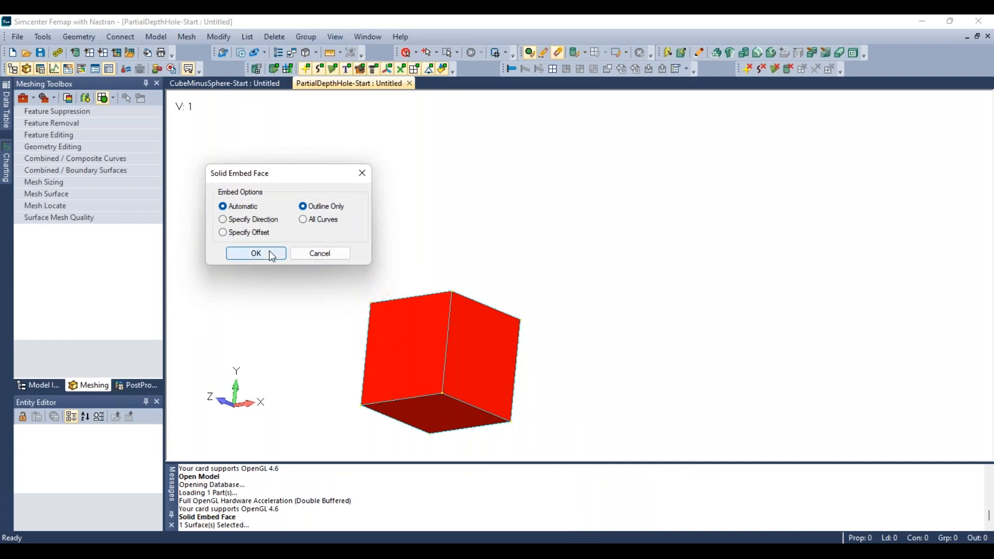
left_click(256, 253)
- Rotate and zoom the model to examine the embedded face inside the cube
scroll(409, 347, "up", 3)
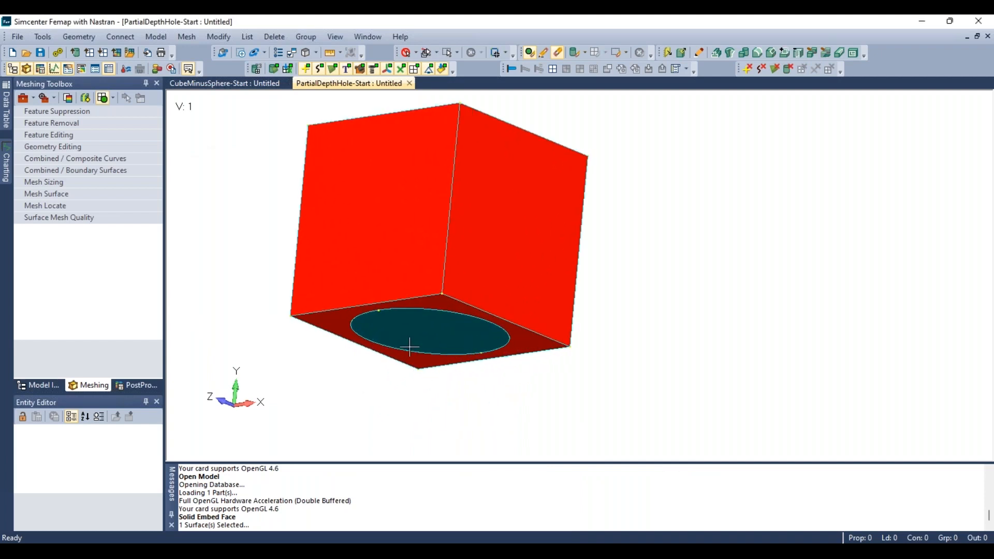
middle_click_drag(409, 347, 430, 290)
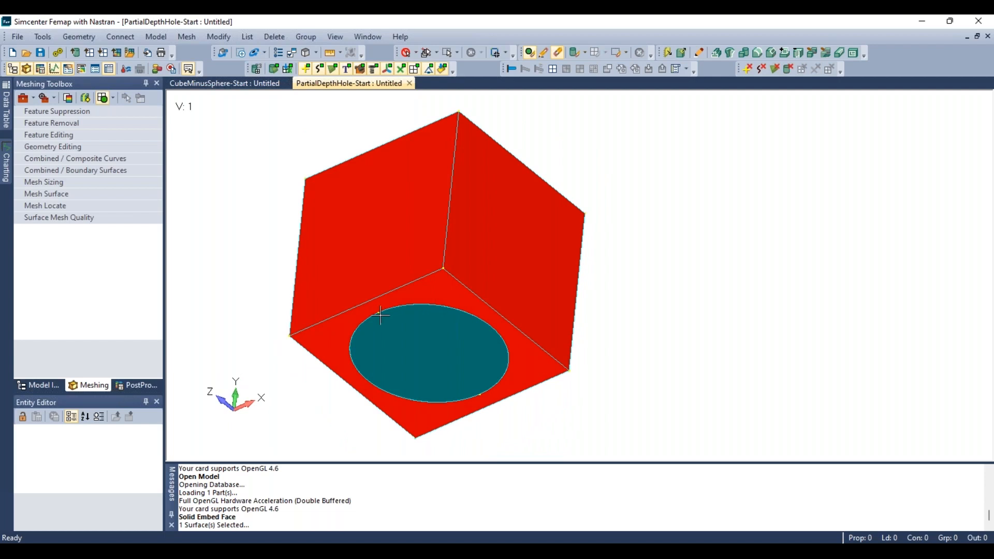
middle_click_drag(426, 407, 511, 324)
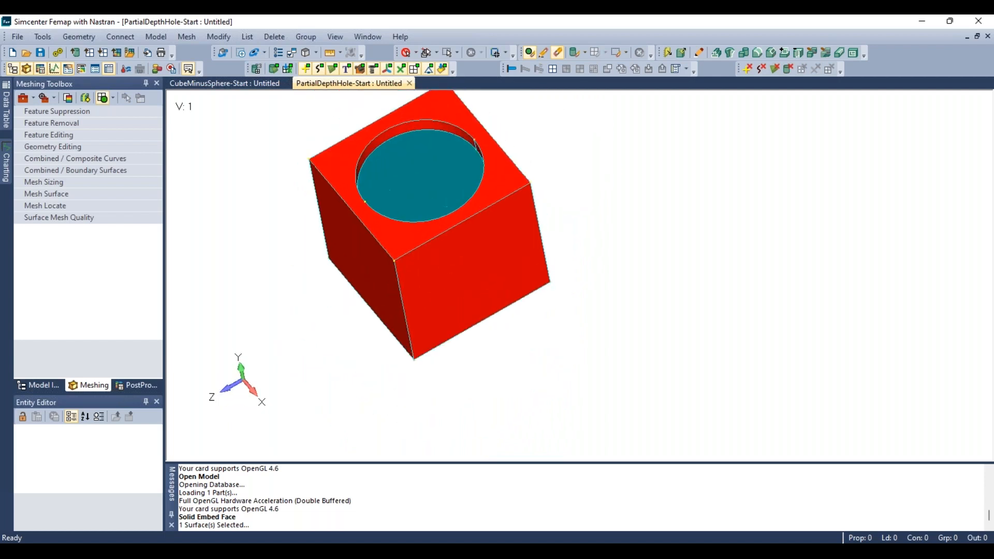
scroll(430, 295, "down", 1)
scroll(412, 136, "up", 1)
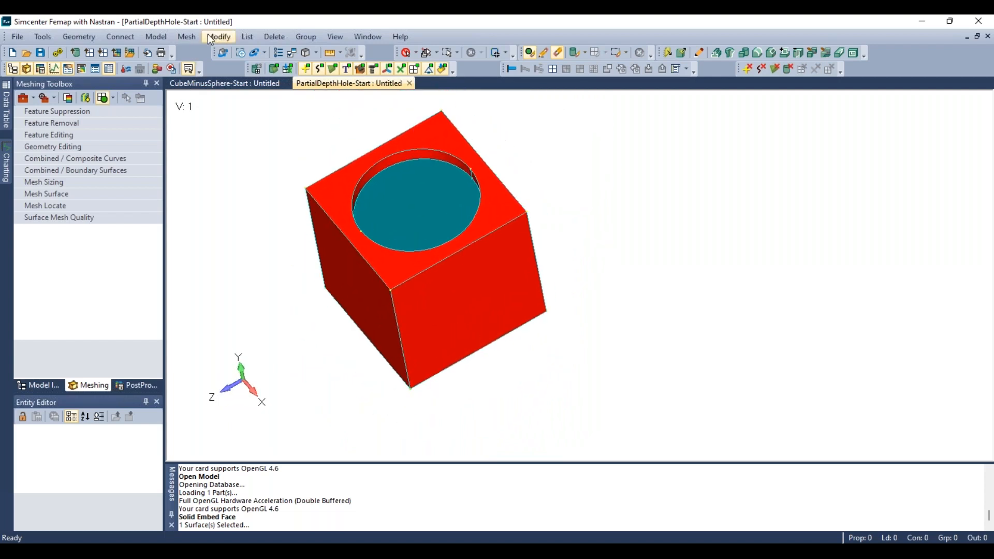
left_click(191, 35)
mouse_move(203, 77)
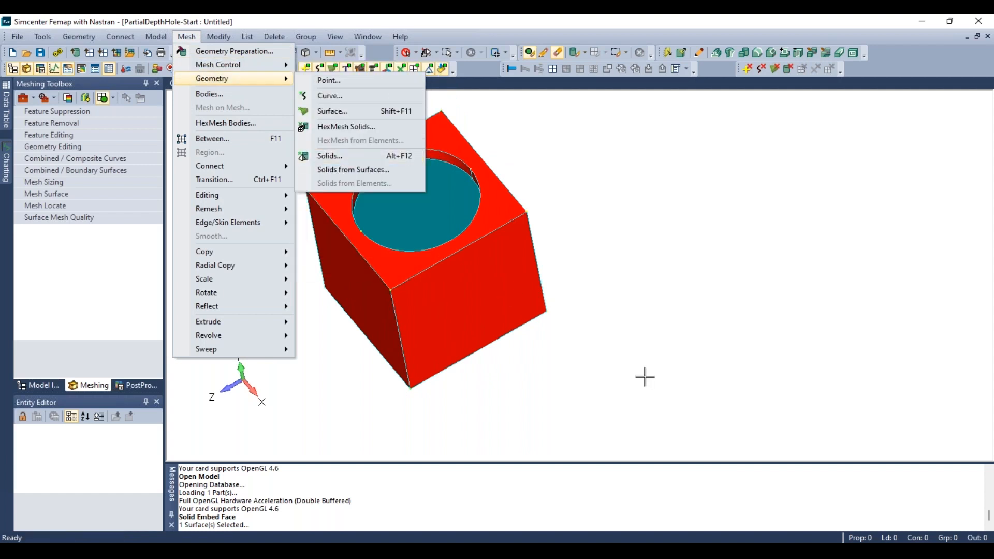
left_click(576, 354)
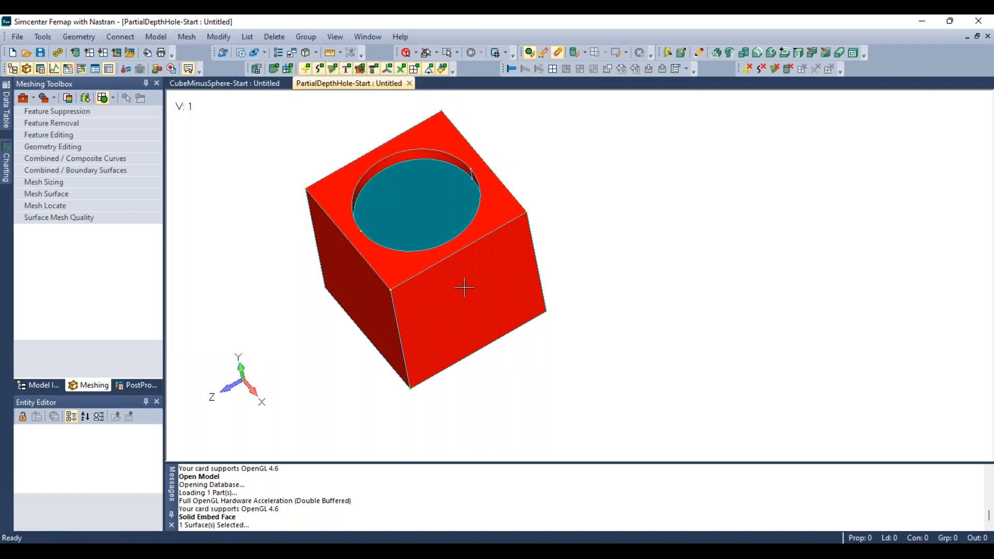
- Set a hex-meshing mesh size on all solids with an element size of .8
middle_click_drag(464, 287, 412, 346)
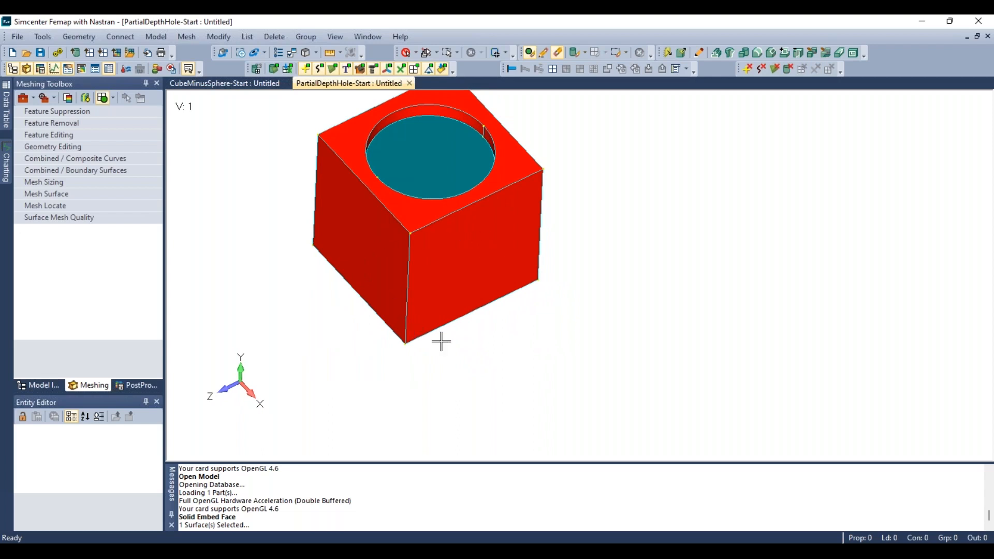
scroll(457, 336, "down", 4)
scroll(443, 216, "up", 2)
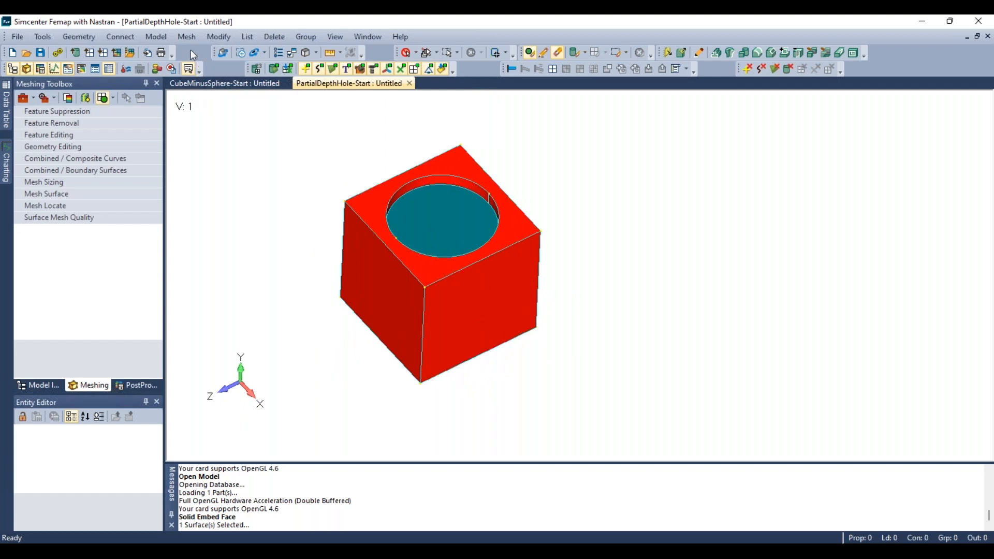
left_click(188, 36)
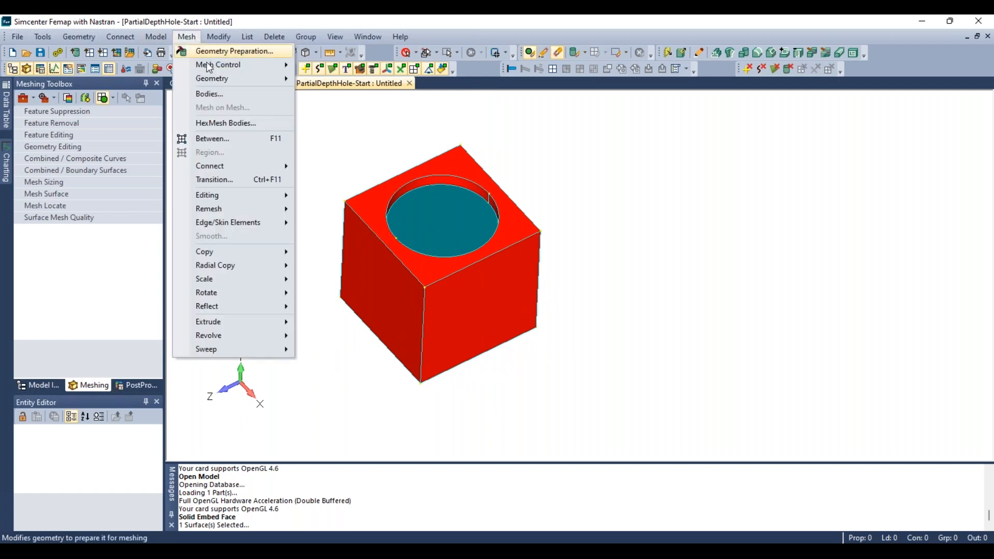
mouse_move(211, 77)
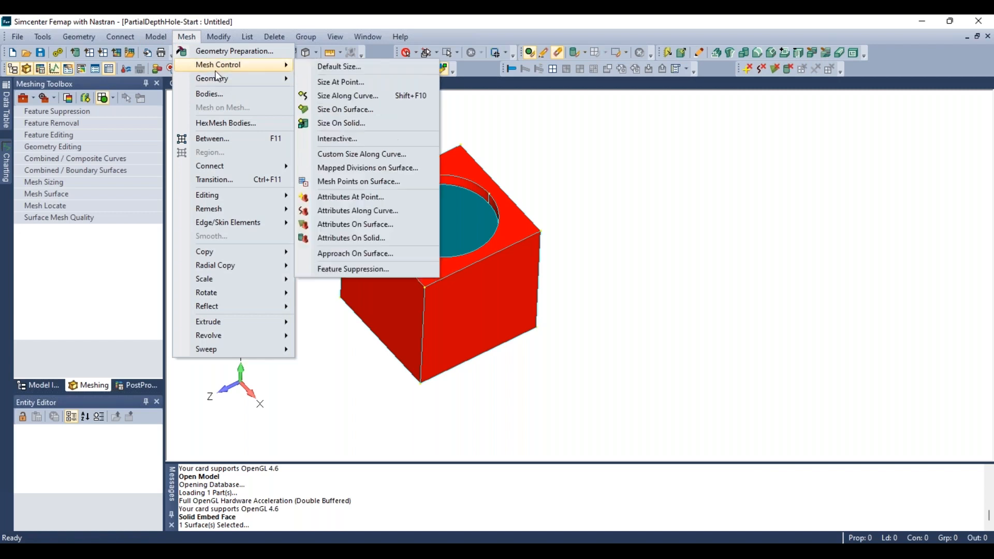
left_click(346, 125)
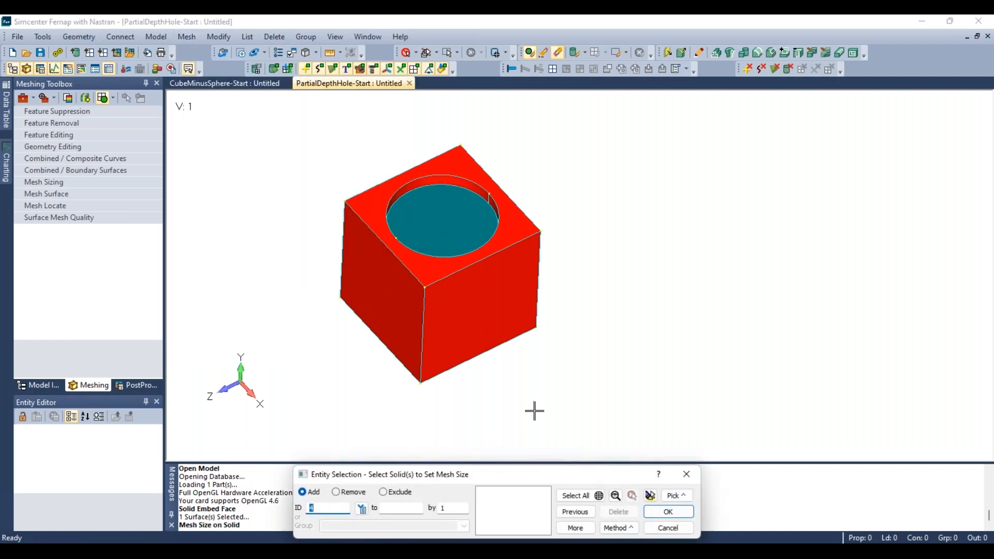
left_click(569, 498)
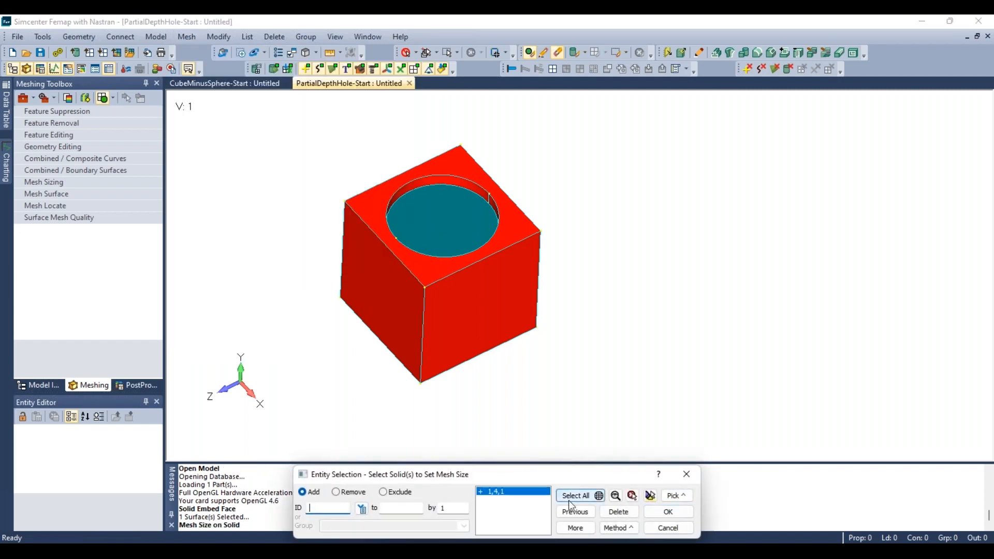
left_click(670, 513)
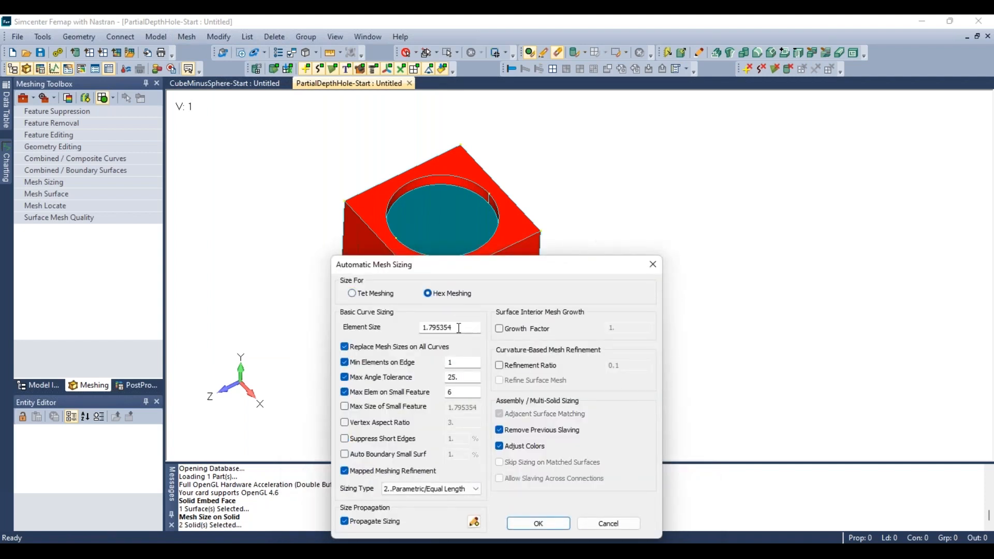
left_click_drag(456, 328, 408, 329)
type(".8")
key("Return")
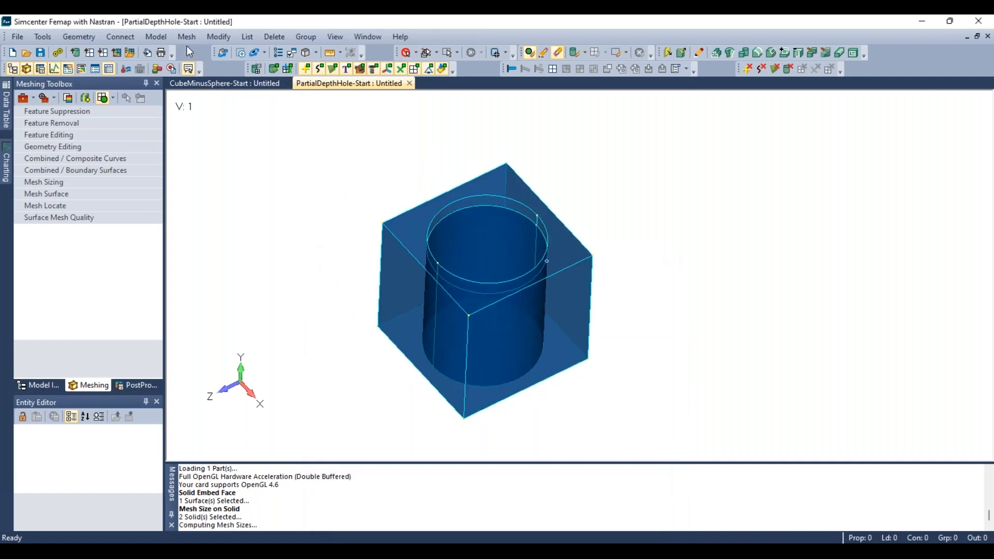
- Hex mesh all solids, loading AISI 4340 Steel from the material library for the new material
left_click(189, 39)
mouse_move(217, 78)
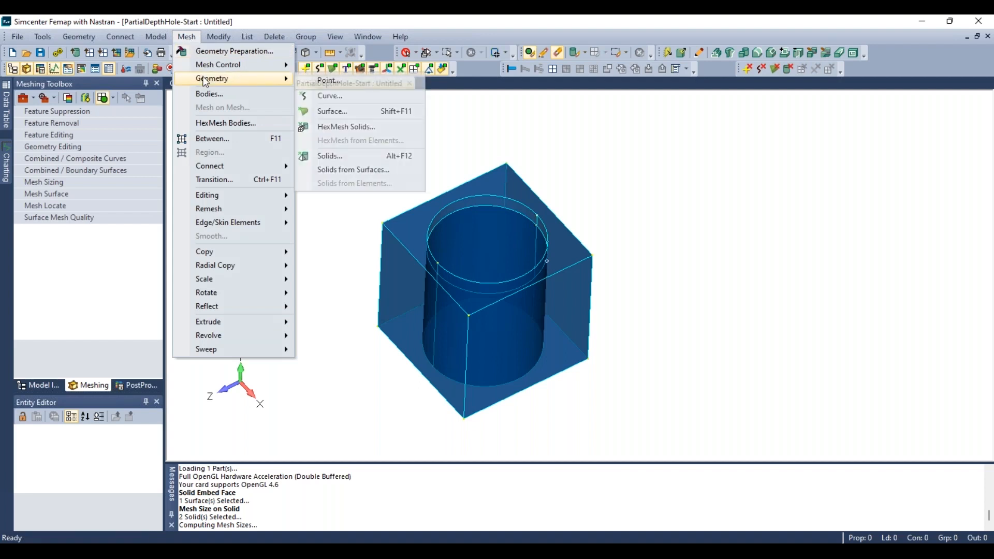
left_click(329, 127)
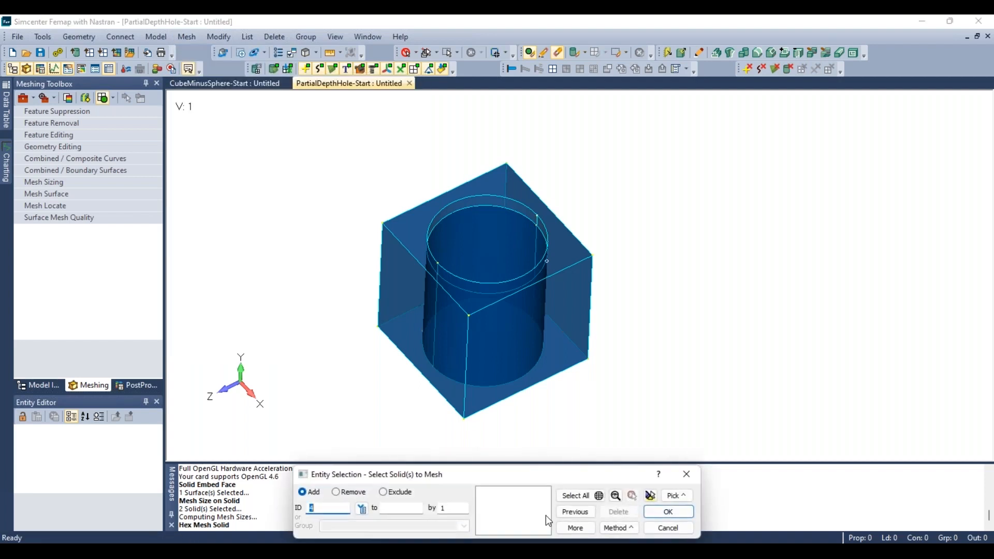
left_click(576, 495)
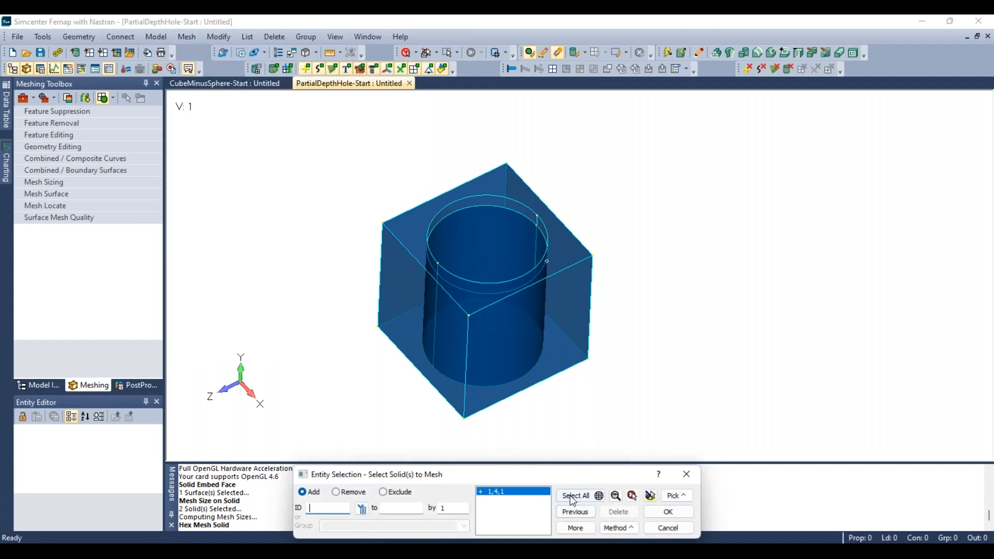
left_click(660, 515)
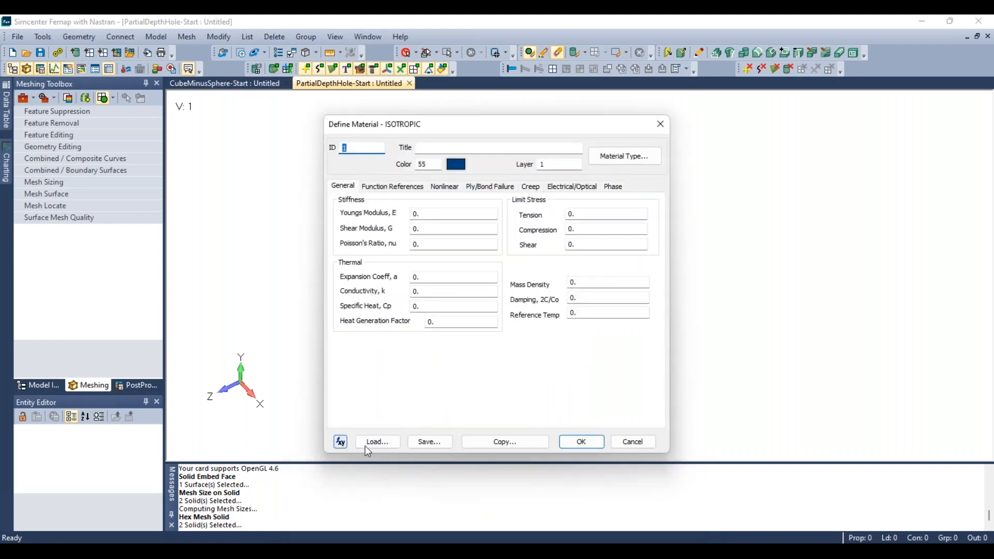
left_click(365, 444)
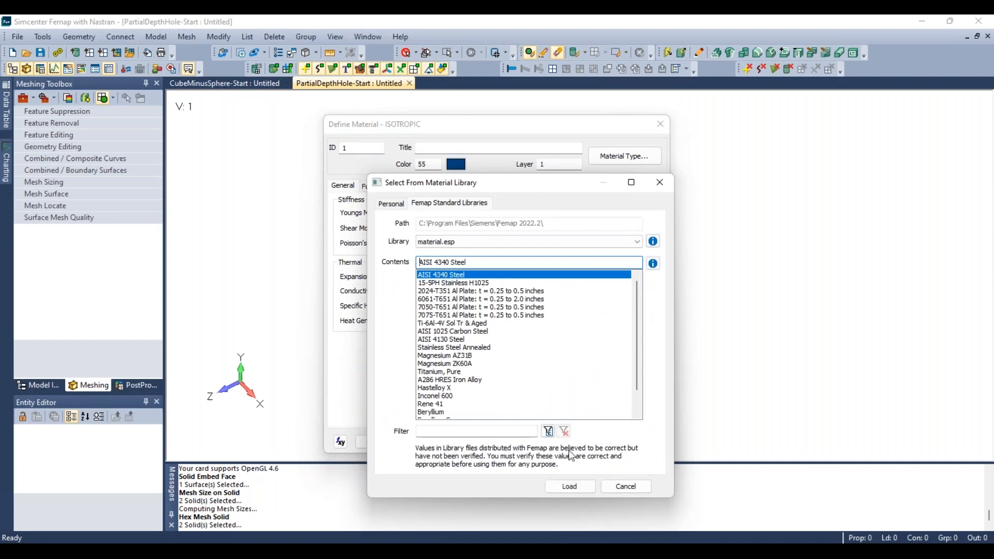
left_click(570, 486)
left_click(577, 443)
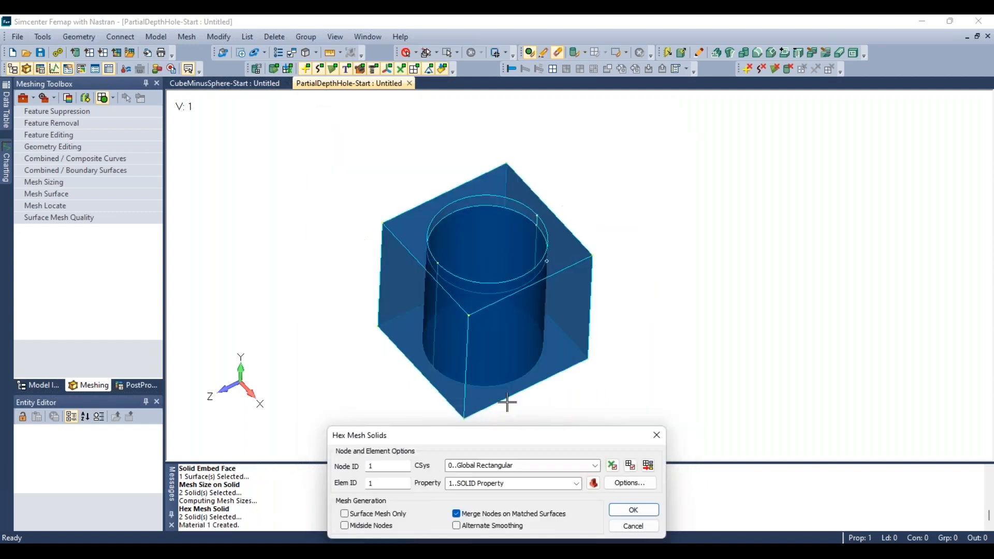
left_click(632, 510)
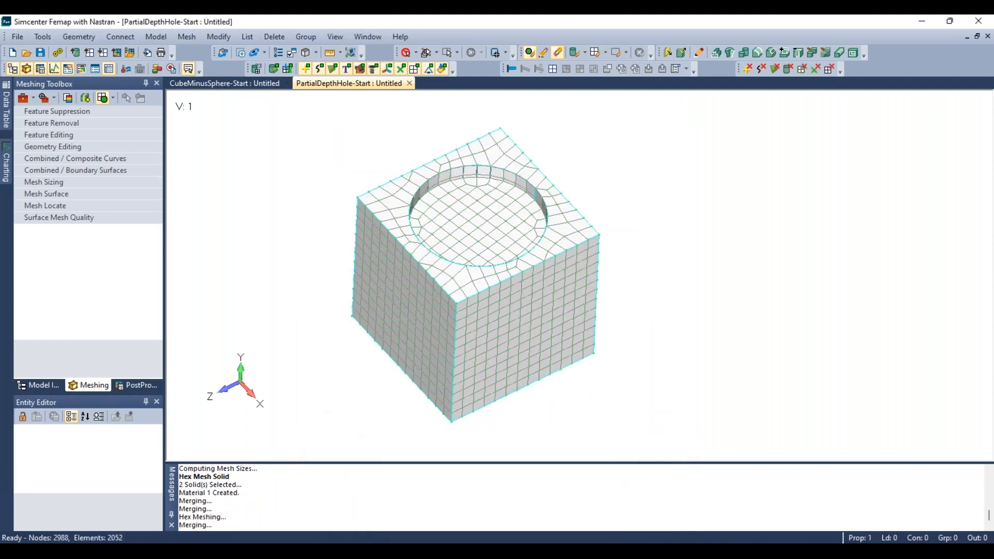
- Display a model data contour of the Jacobian element quality on the hex mesh
middle_click_drag(401, 317, 455, 329)
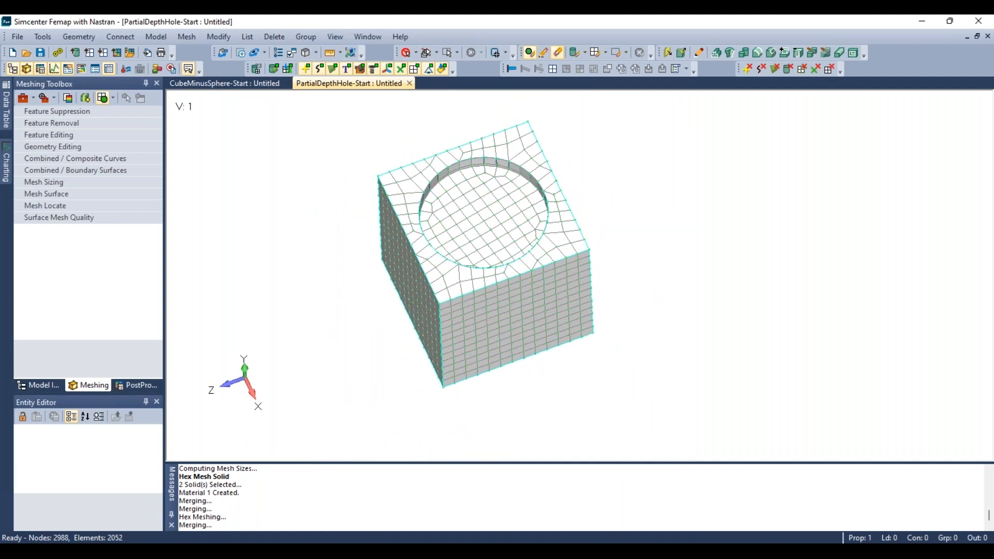
middle_click_drag(498, 167, 357, 235)
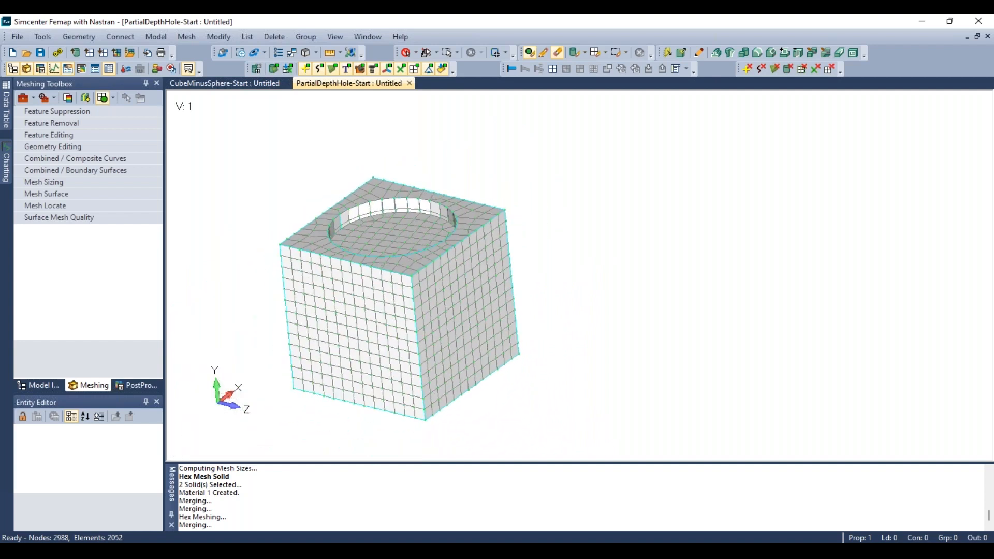
scroll(372, 95, "down", 1)
left_click(350, 53)
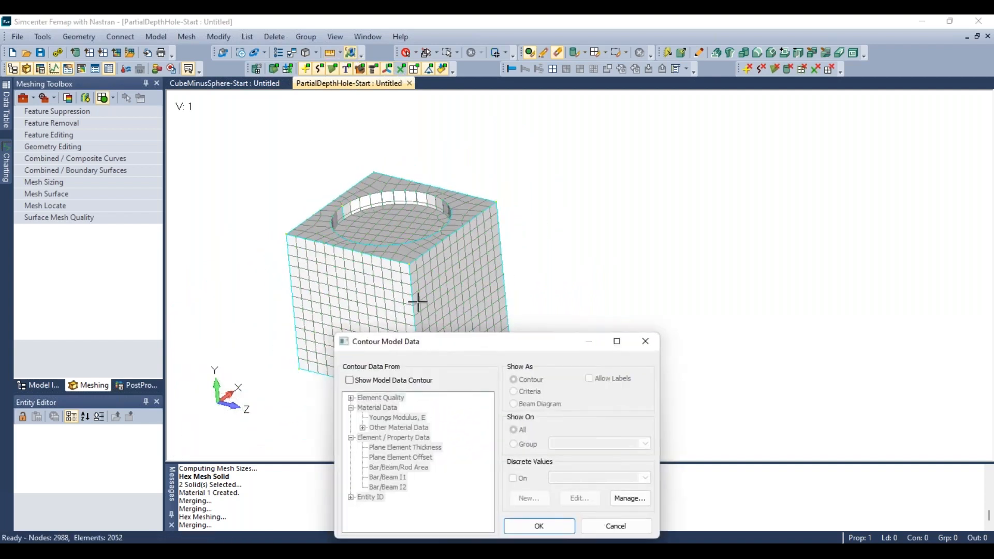
left_click(348, 380)
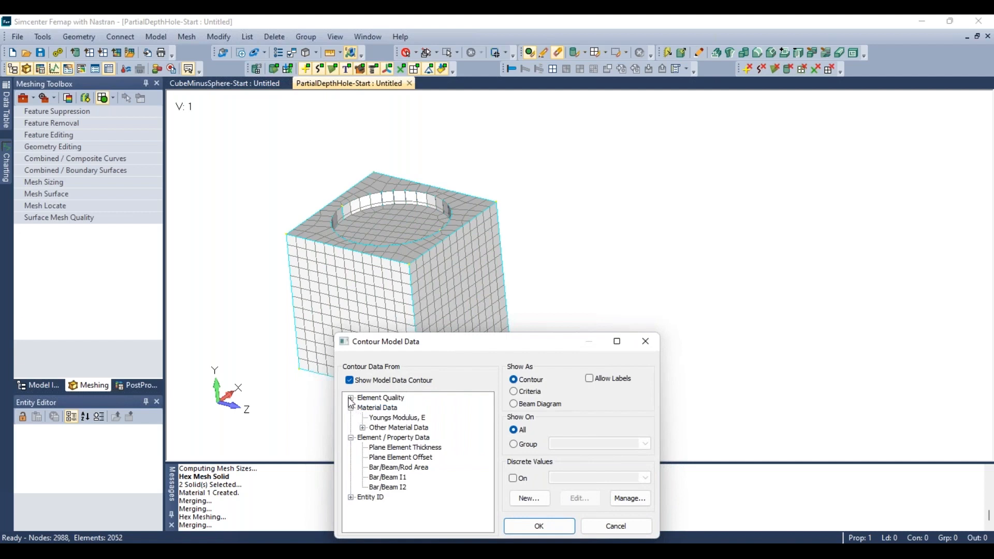
left_click(351, 398)
left_click(383, 487)
left_click(539, 526)
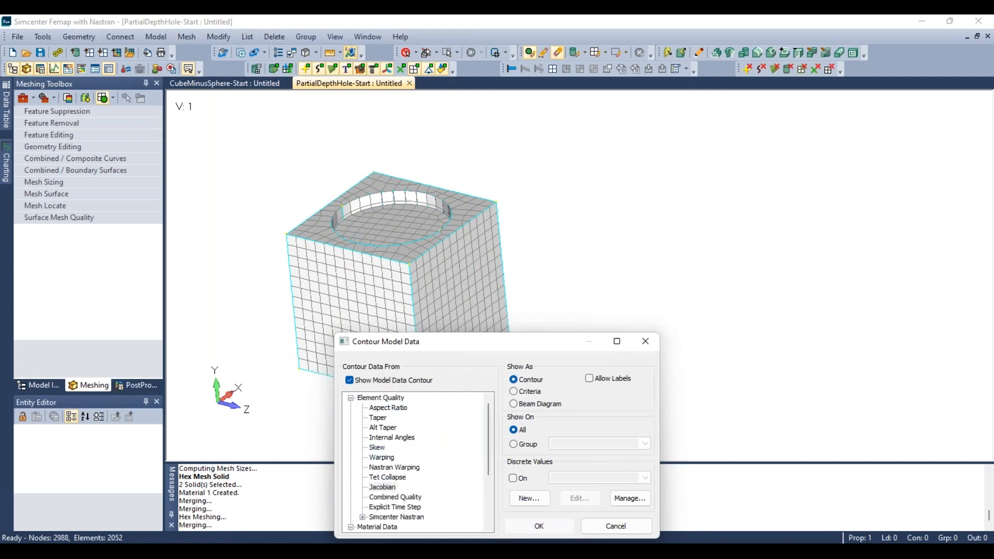
middle_click_drag(507, 345, 349, 395)
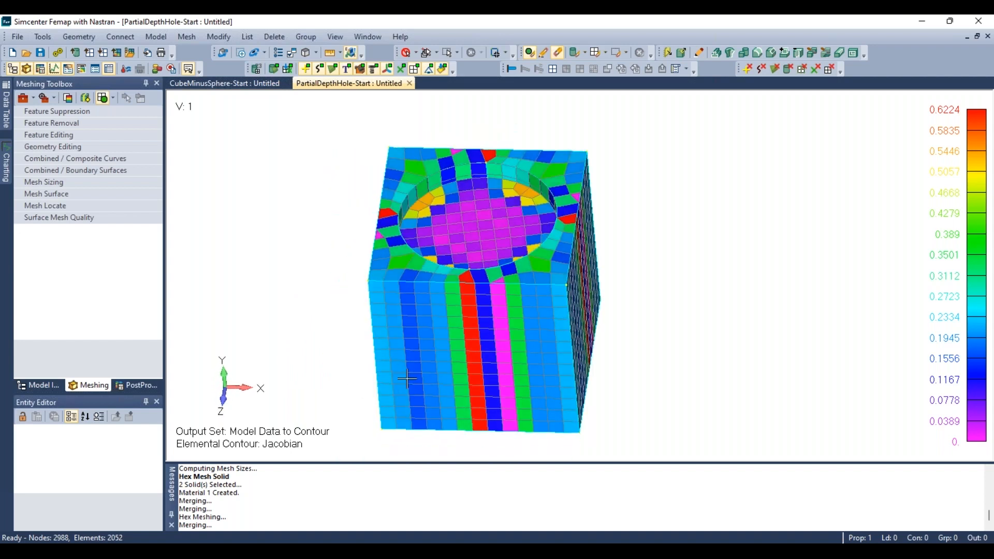
- Close the PartialDepthHole-Start model without saving changes
mouse_move(411, 310)
middle_mouse_down()
mouse_move(434, 372)
mouse_move(422, 308)
middle_mouse_up()
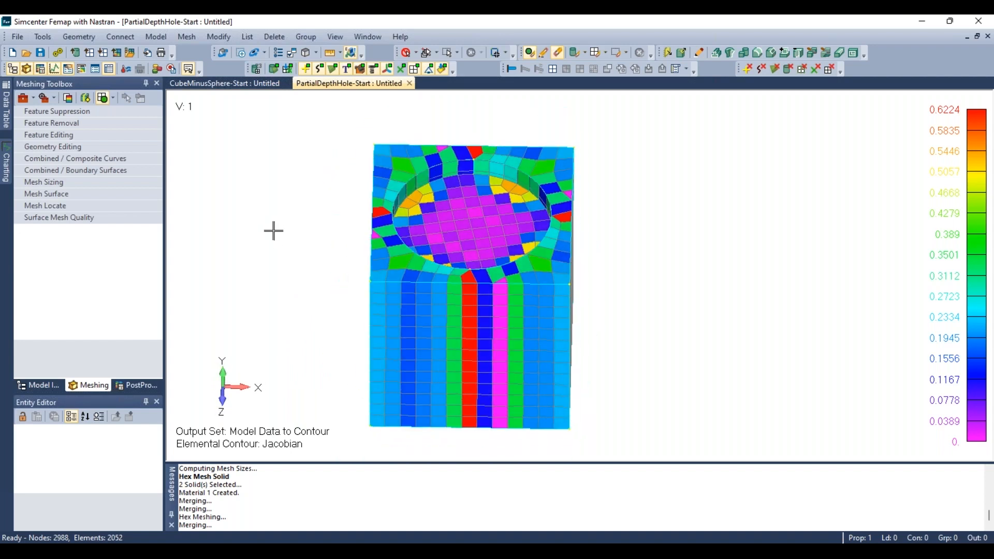
left_click(409, 84)
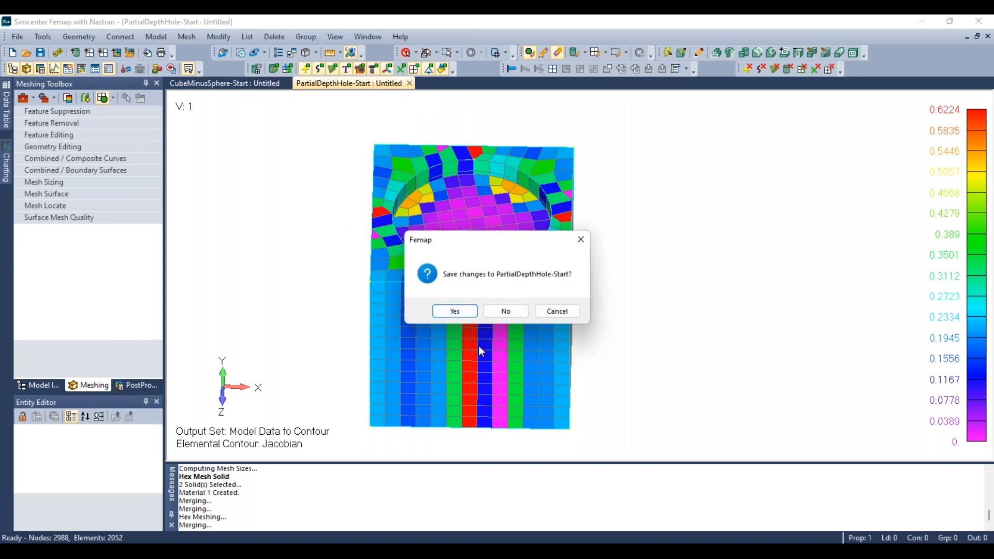
left_click(505, 312)
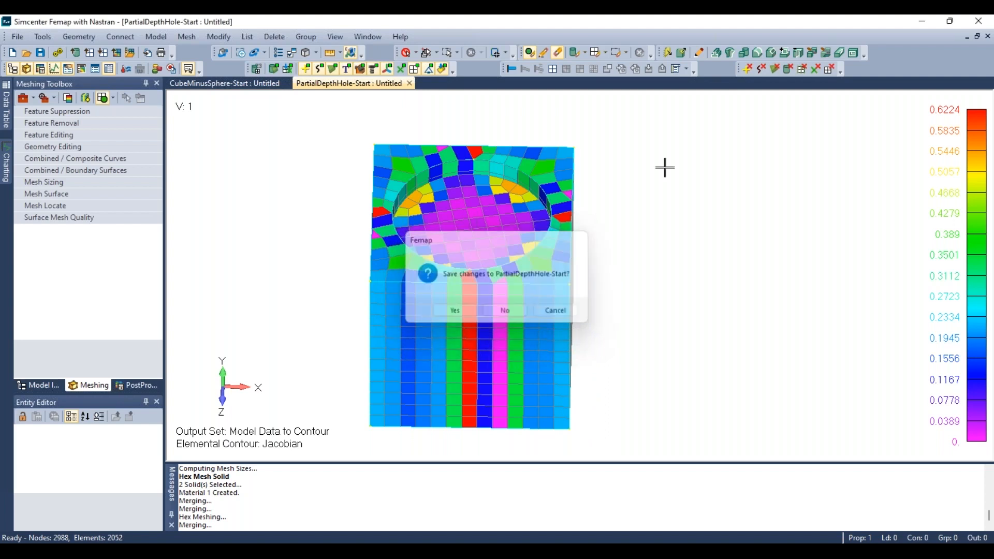
- Switch to the PowerPoint slide show presentation
mouse_move(579, 552)
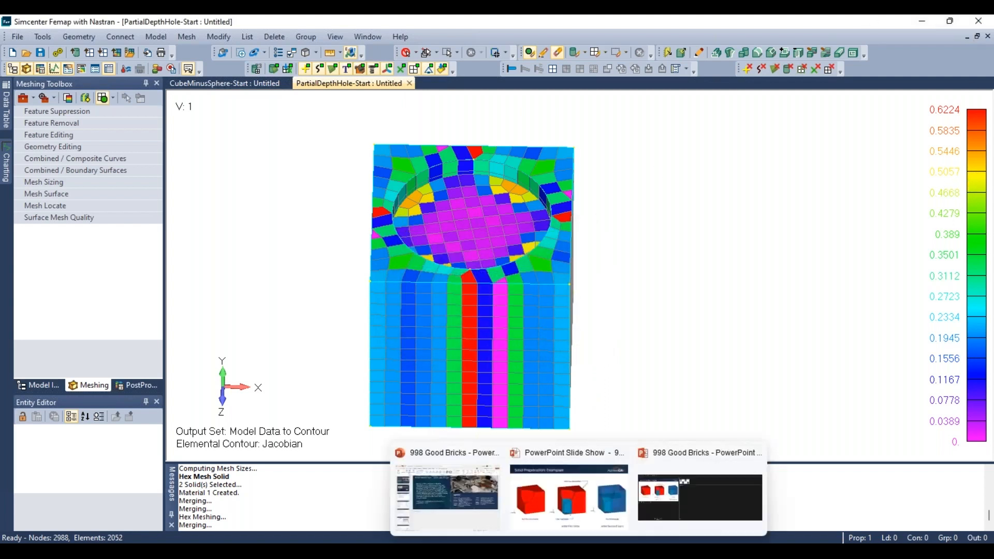
left_click(473, 497)
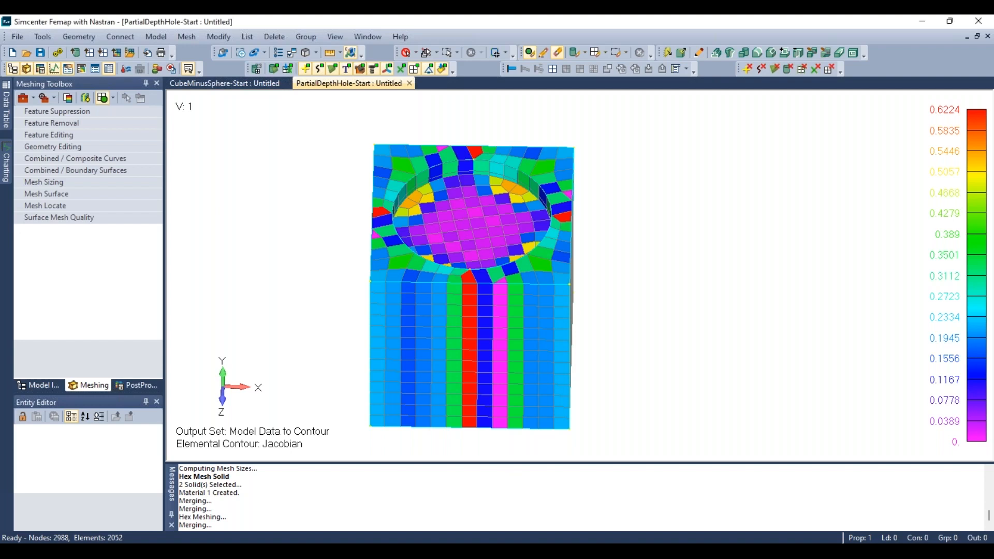
key("alt+Tab")
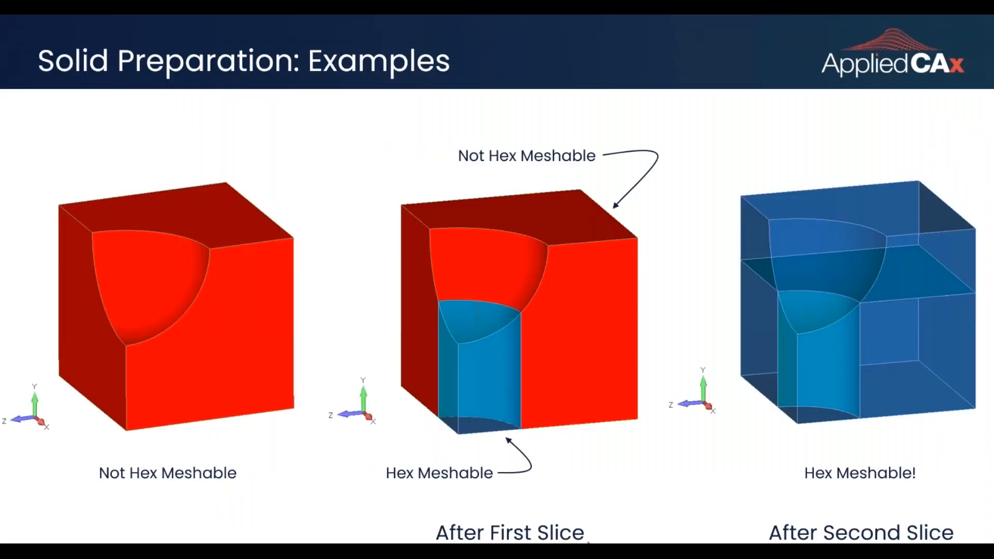
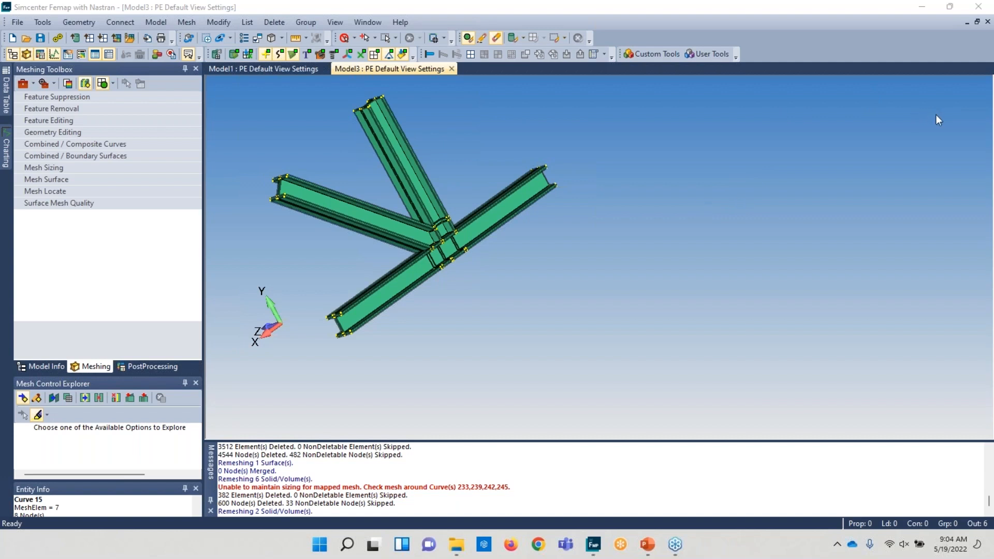
- Set automatic mesh sizing on all solids in the frame model using the Size on Solid command
scroll(481, 178, "up", 5)
middle_click_drag(482, 301, 704, 261, "ctrl")
scroll(685, 274, "up", 3)
middle_click_drag(661, 290, 611, 264)
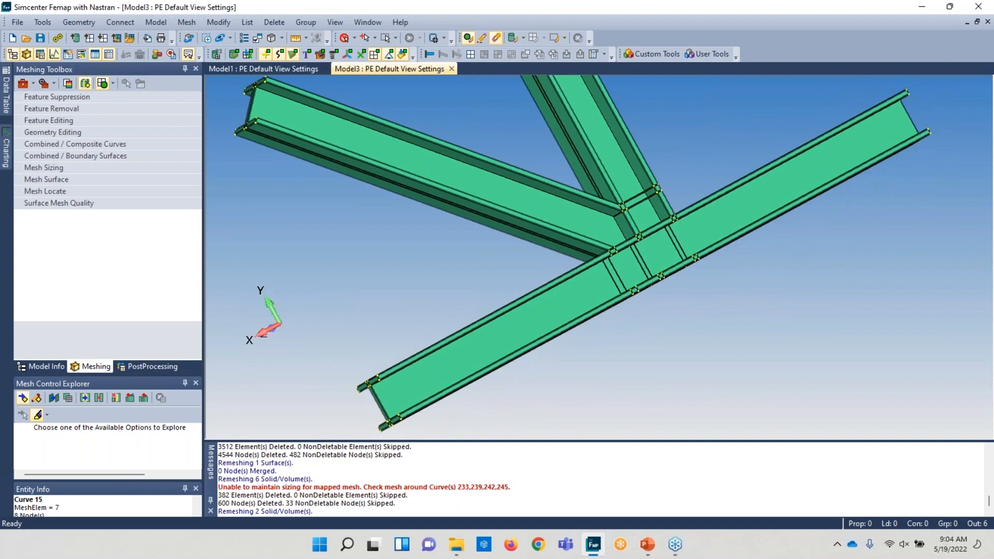
middle_click_drag(646, 209, 559, 292)
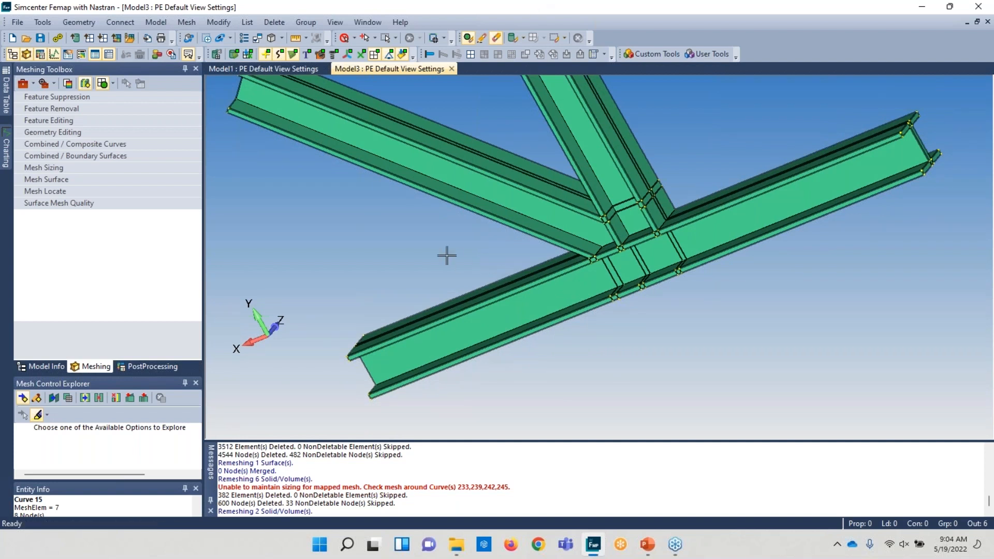
left_click(185, 22)
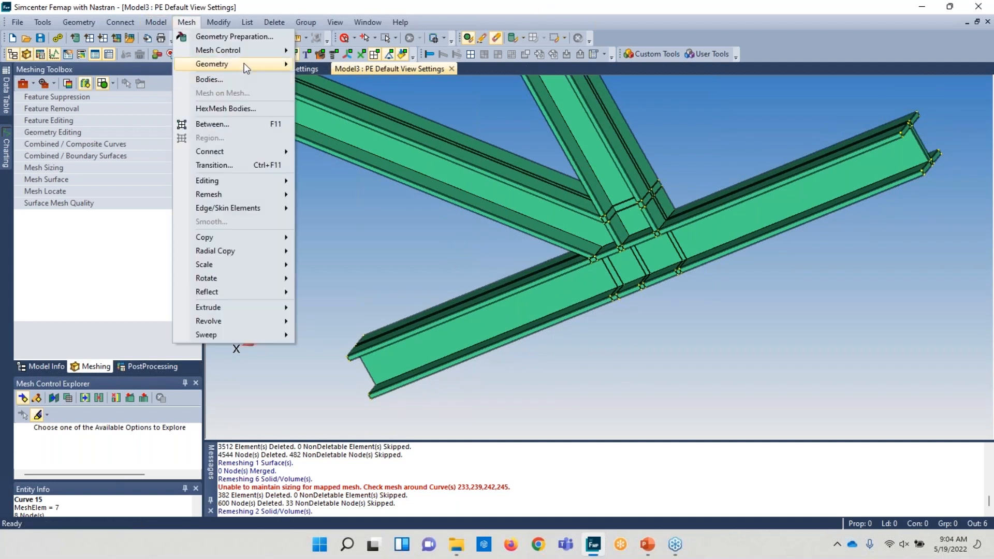
mouse_move(248, 52)
left_click(341, 107)
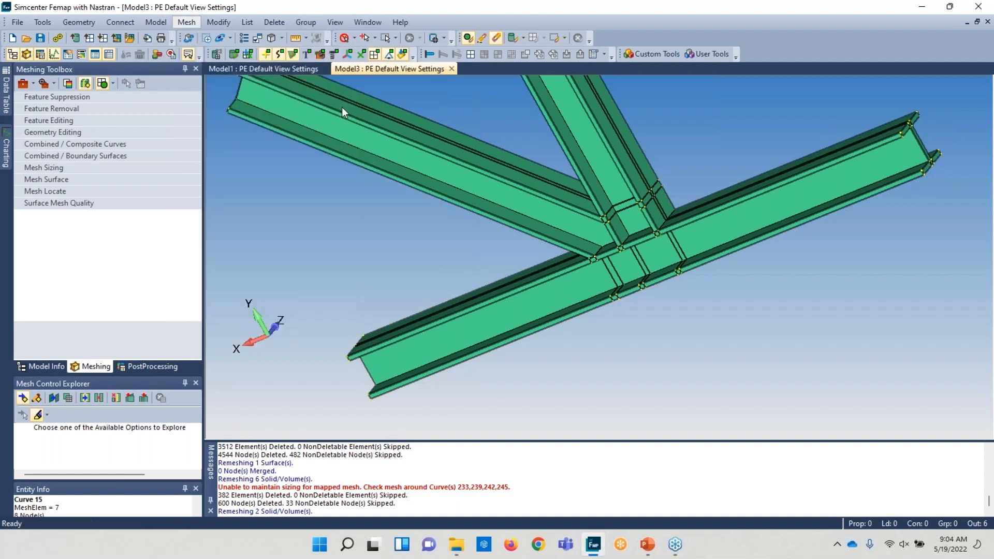
left_click(575, 481)
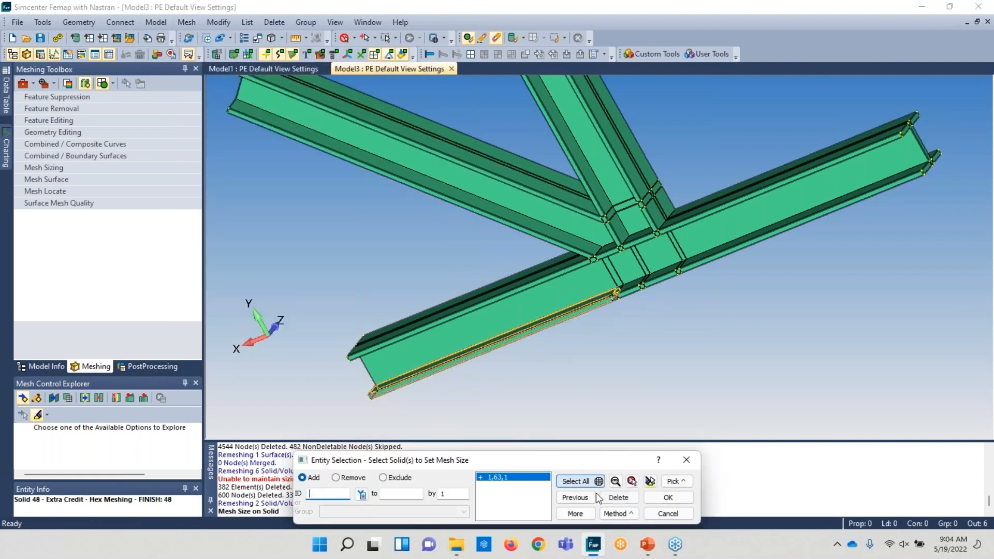
left_click(650, 499)
left_click(451, 282)
left_click(538, 509)
- Review the mesh approach messages listing which surfaces are linked
mouse_move(571, 295)
middle_mouse_down()
mouse_move(595, 284)
mouse_move(706, 285)
mouse_move(651, 272)
mouse_move(557, 297)
mouse_move(557, 308)
mouse_move(581, 302)
middle_mouse_up()
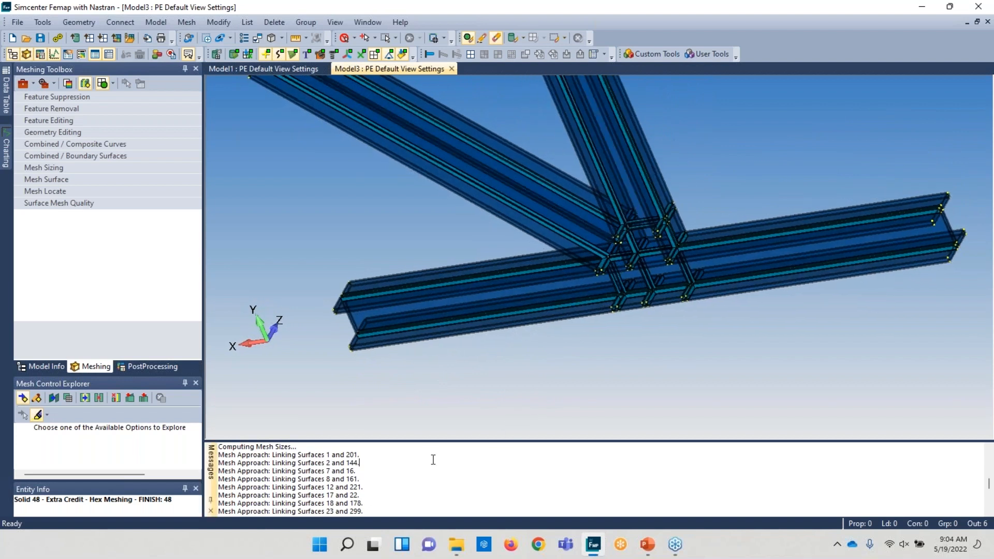
scroll(431, 467, "up", 2, "ctrl")
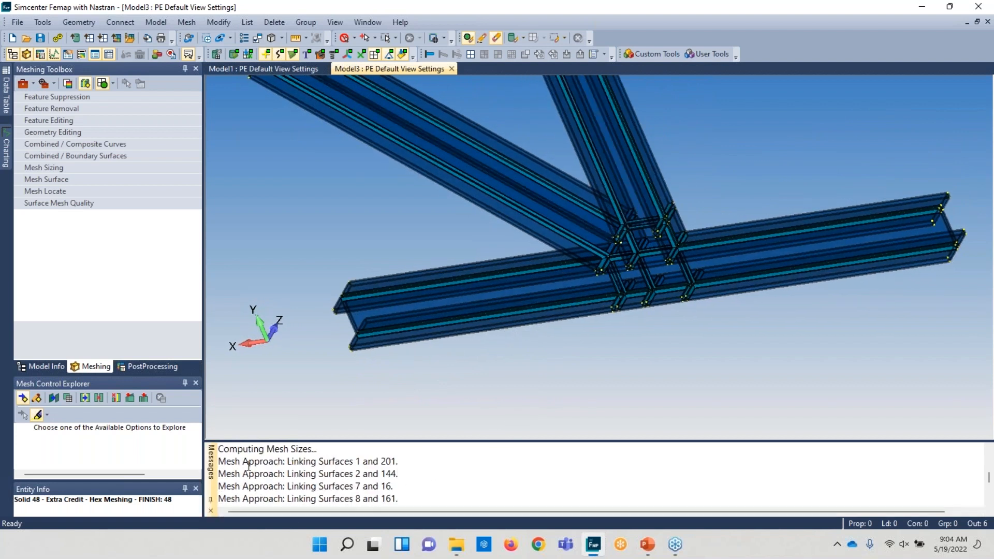
left_click_drag(219, 462, 399, 474)
left_click(449, 486)
scroll(611, 302, "up", 4)
middle_click_drag(611, 303, 588, 243)
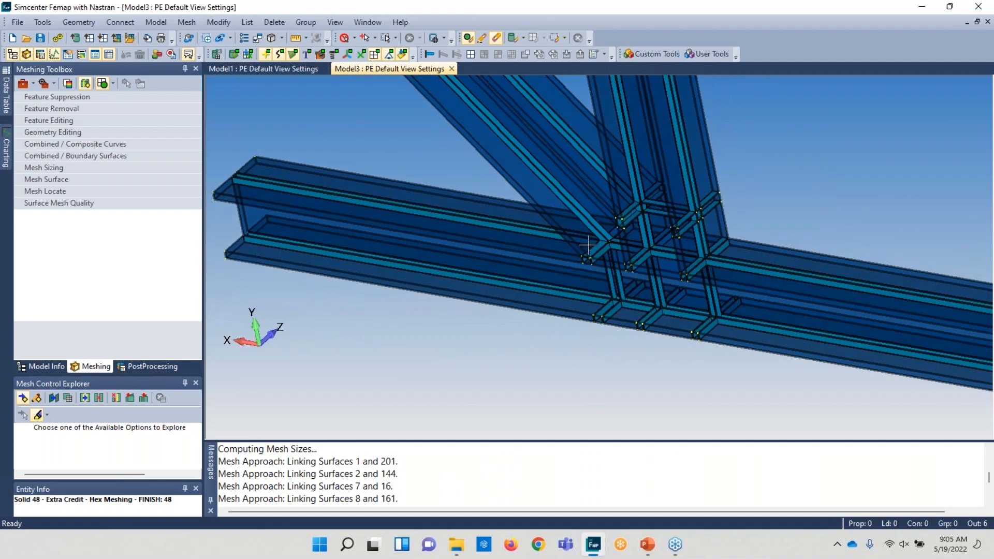
- Hex mesh all solids, loading AISI 4340 Steel from the library as the new material
left_click(186, 22)
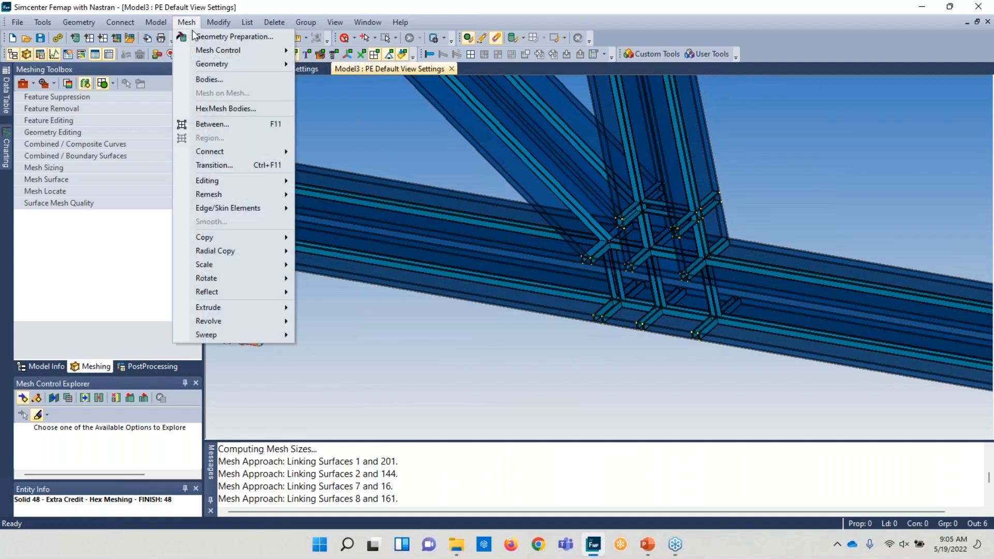
mouse_move(213, 64)
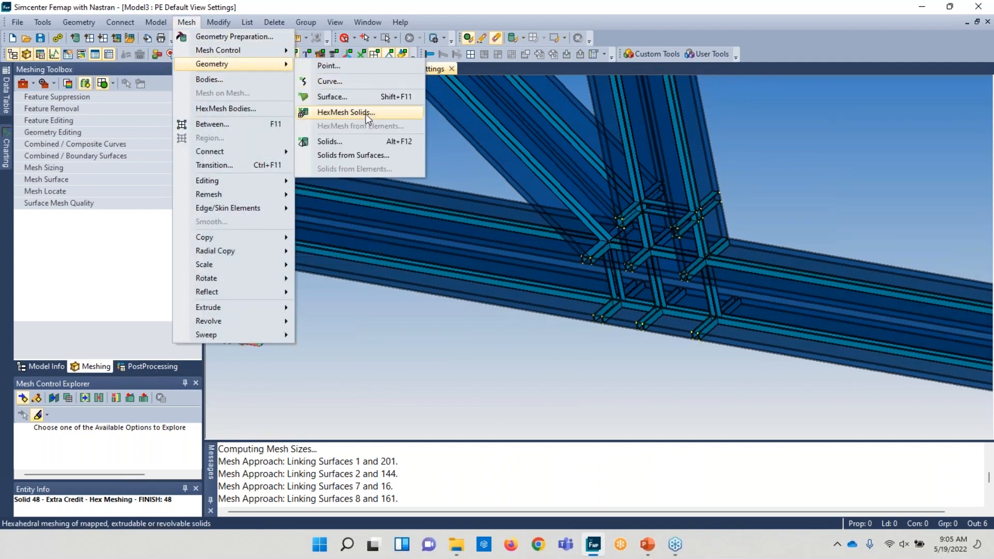
left_click(366, 113)
left_click(581, 482)
left_click(648, 497)
left_click(376, 427)
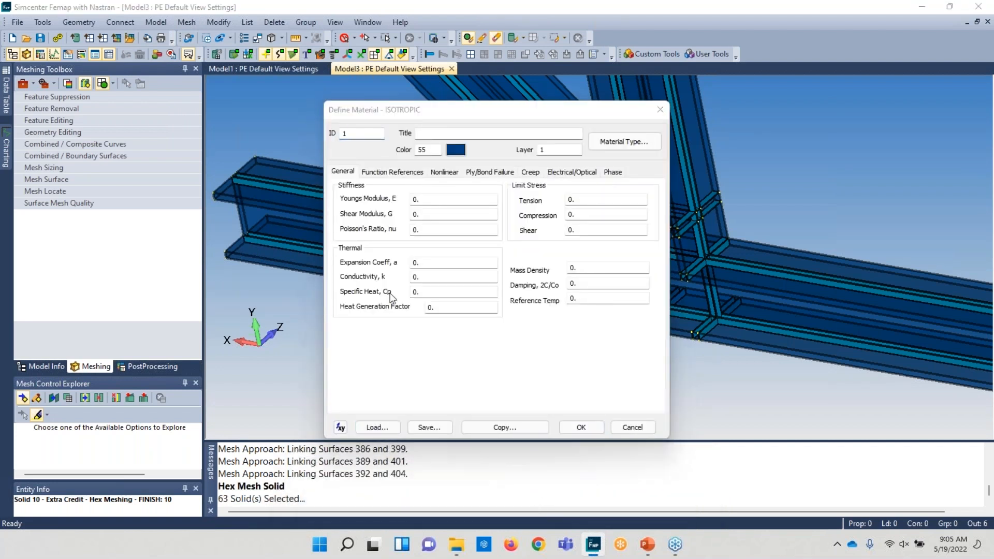
left_click(468, 259)
left_click(579, 473)
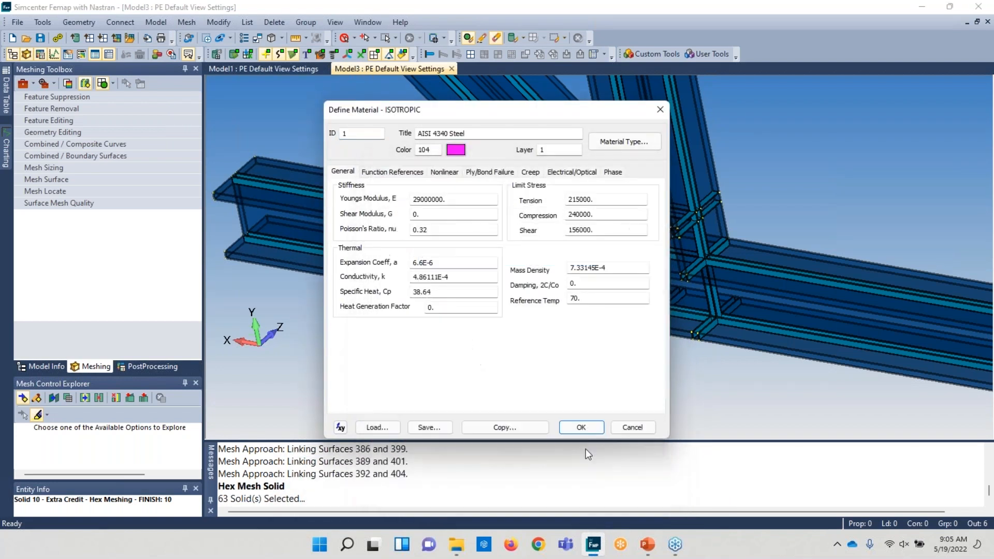
left_click(580, 428)
left_click(635, 498)
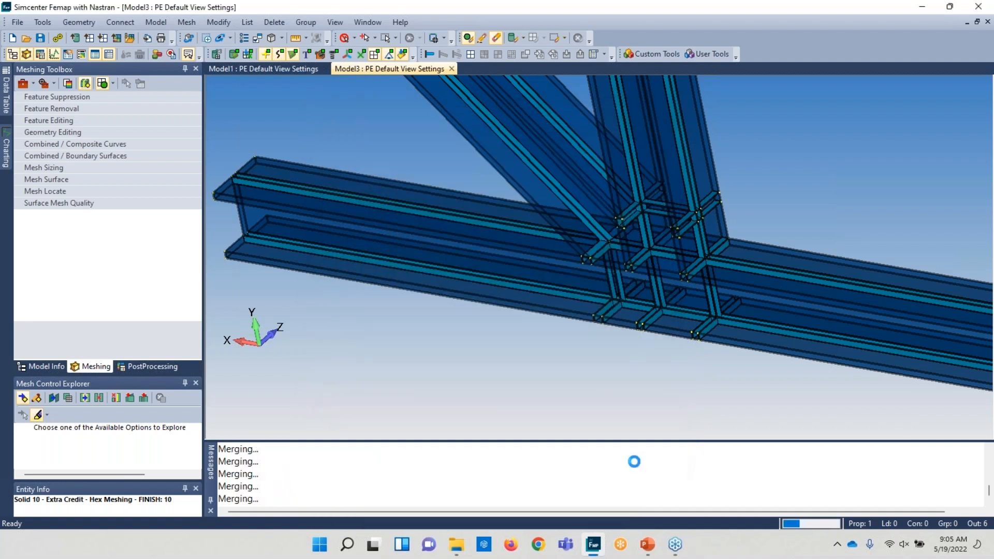
- Open the Mesh Control Explorer as a floating window and list the surface links used for meshing
scroll(576, 222, "up", 4)
middle_click_drag(577, 221, 731, 251)
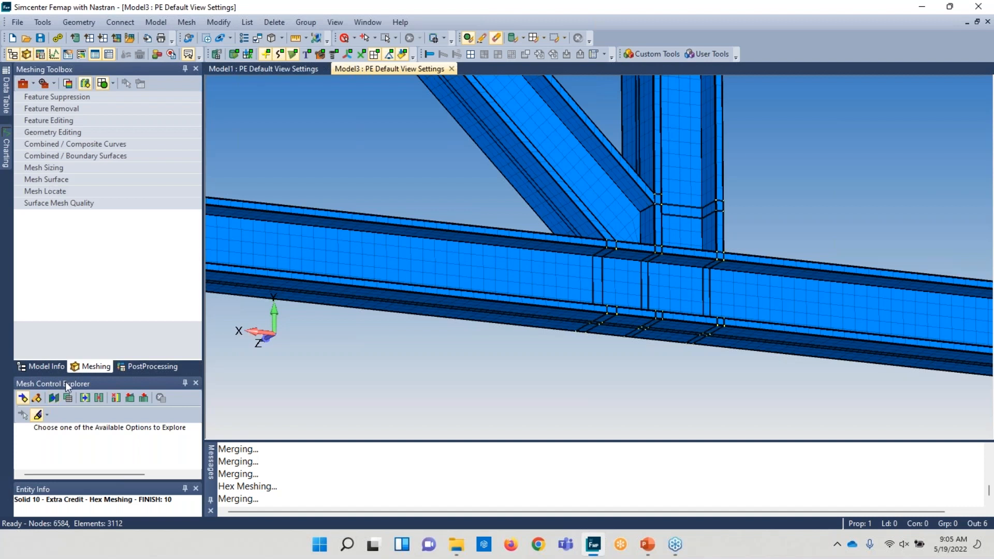
left_click_drag(65, 382, 299, 198)
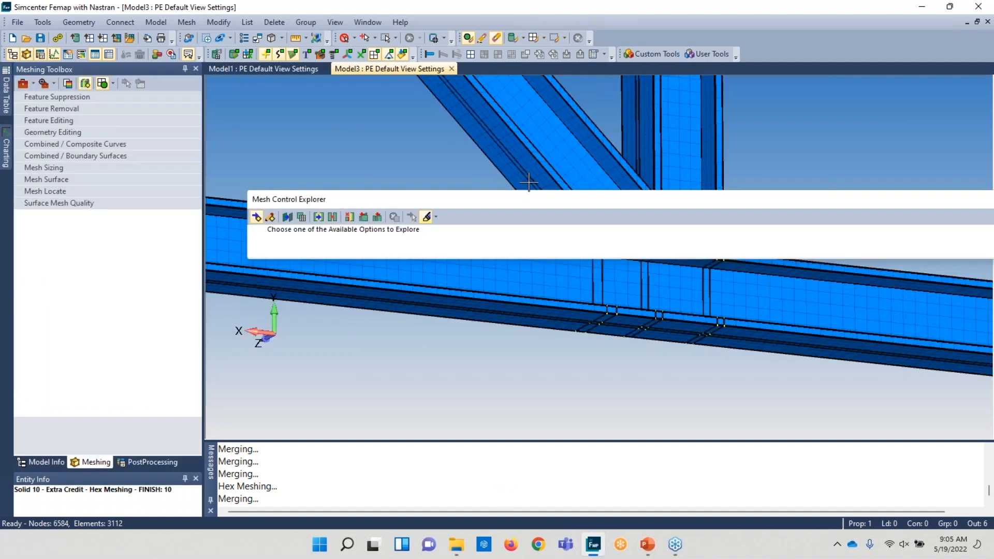
left_click_drag(684, 191, 121, 398)
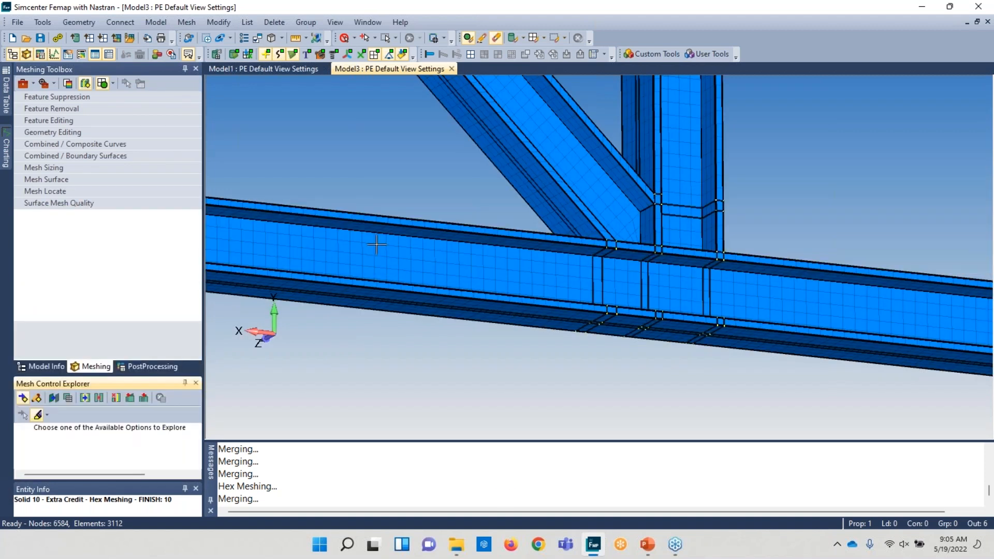
left_click(196, 383)
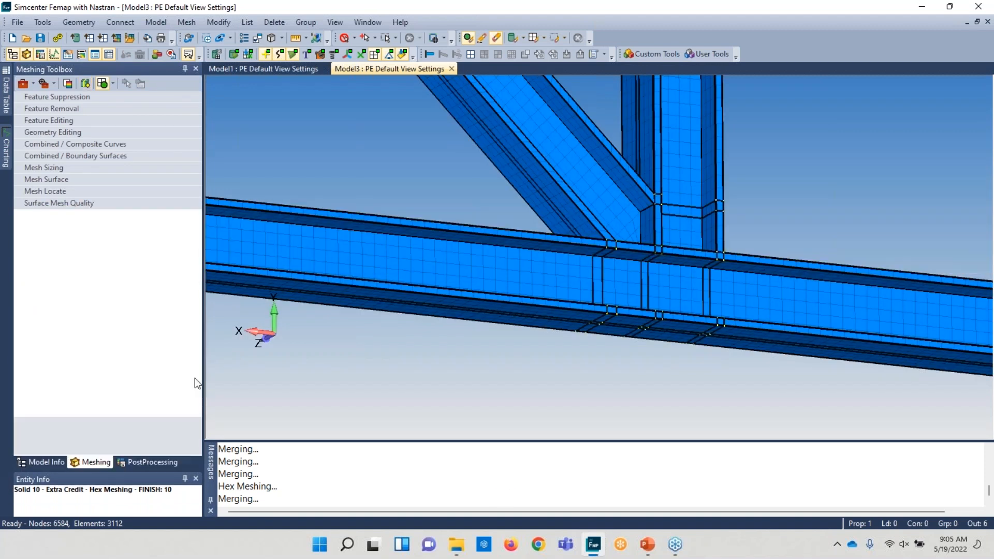
left_click(85, 85)
left_click_drag(86, 383, 119, 216)
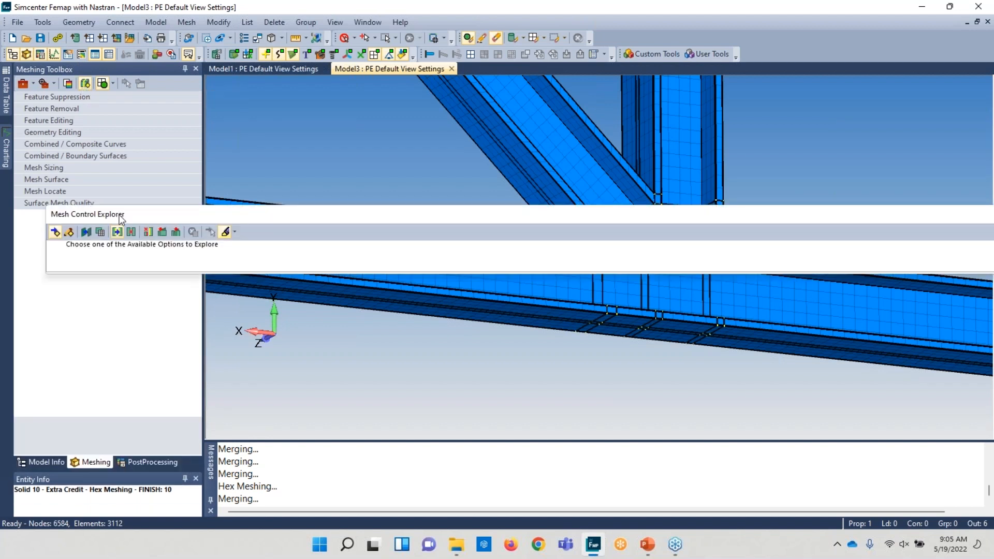
left_click_drag(49, 205, 611, 46)
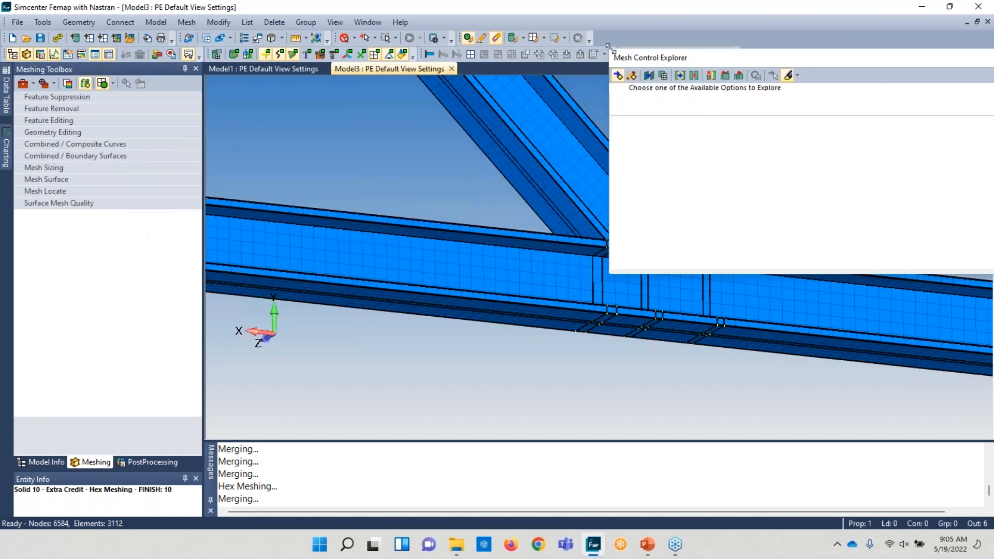
left_click_drag(804, 61, 155, 167)
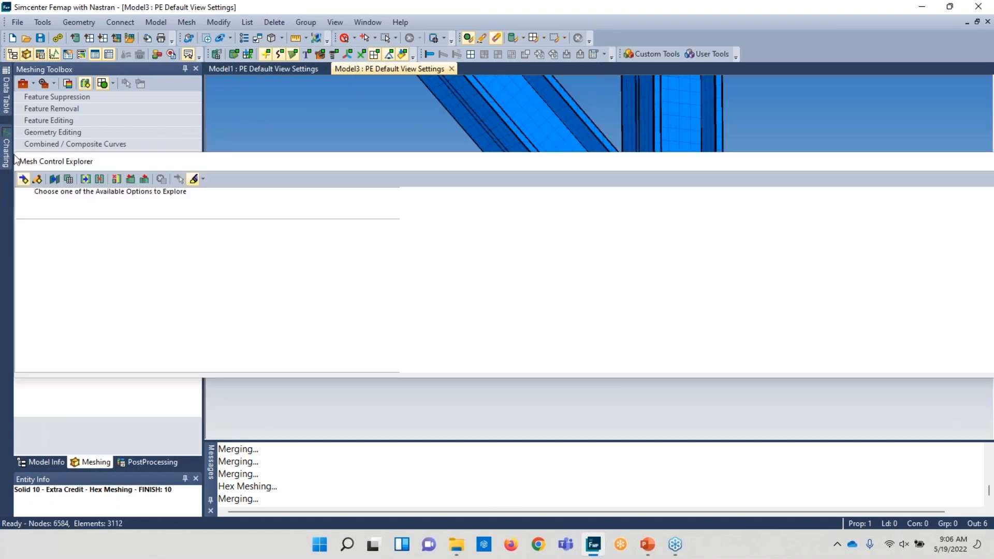
left_click_drag(15, 155, 607, 53)
left_click_drag(780, 76, 283, 151)
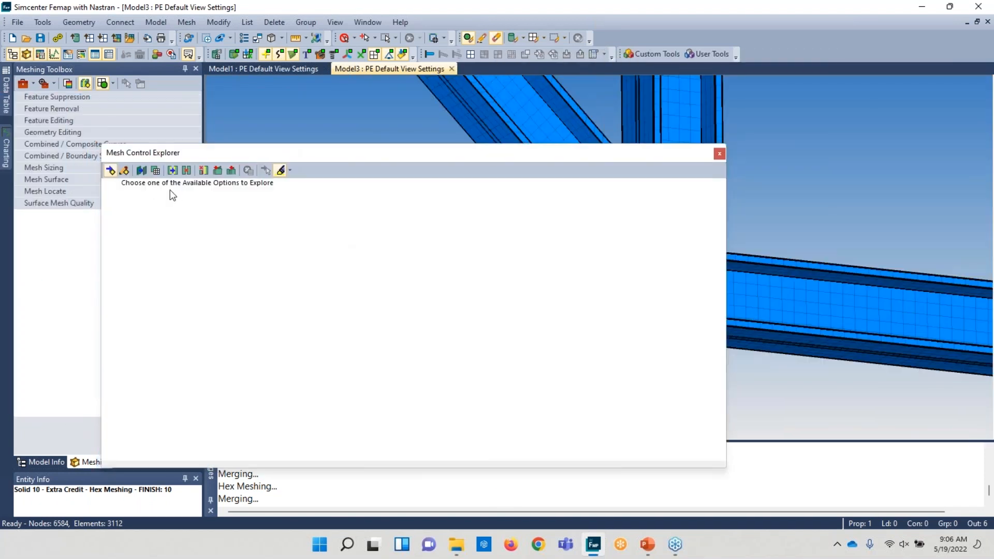
left_click_drag(726, 177, 433, 189)
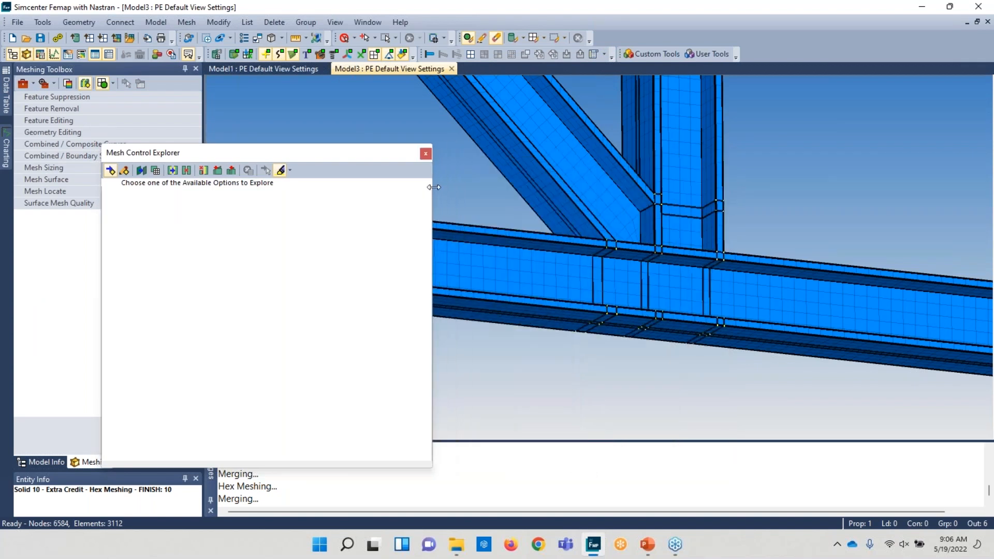
left_click(141, 170)
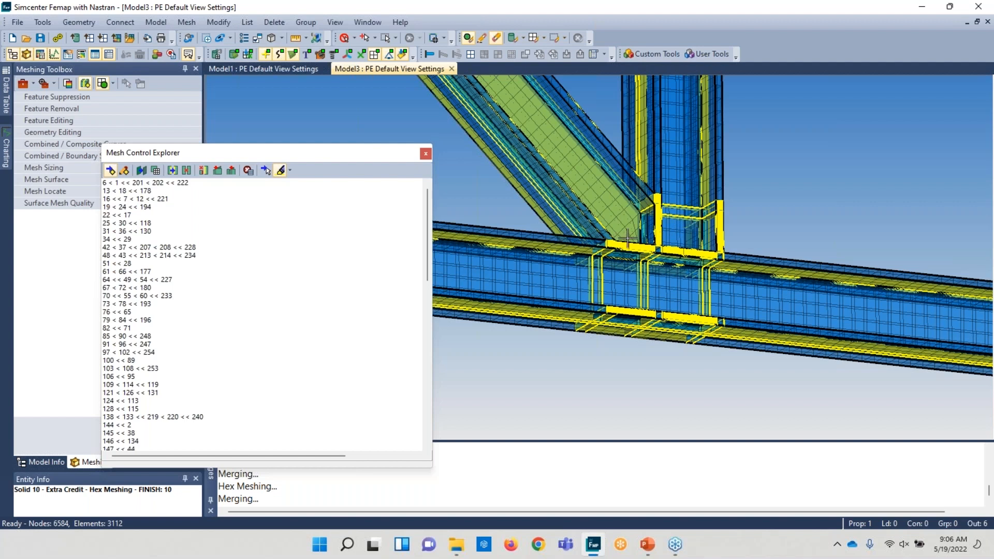
- Select several surface-link entries in the Mesh Control Explorer to highlight them on the joint
middle_click_drag(616, 219, 665, 227)
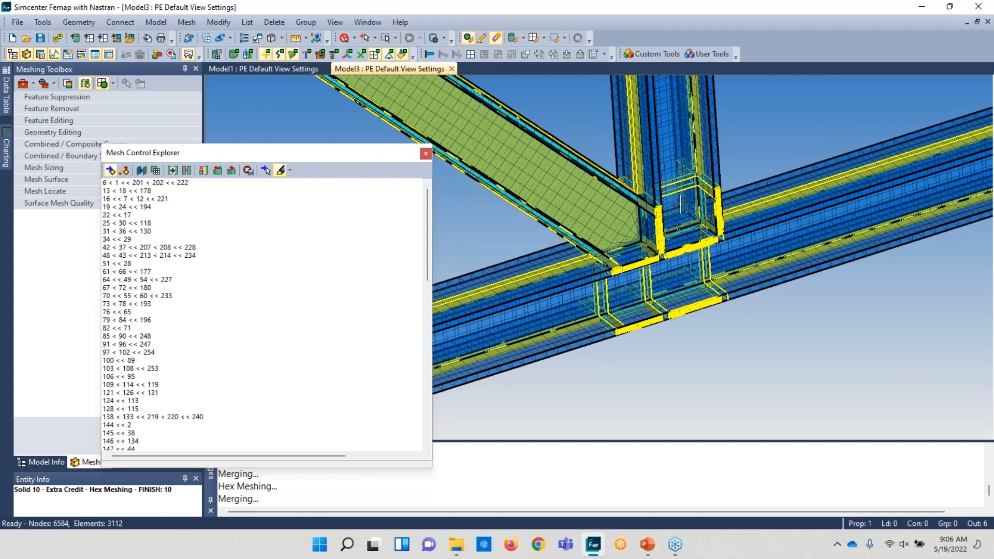
middle_click_drag(733, 246, 693, 266)
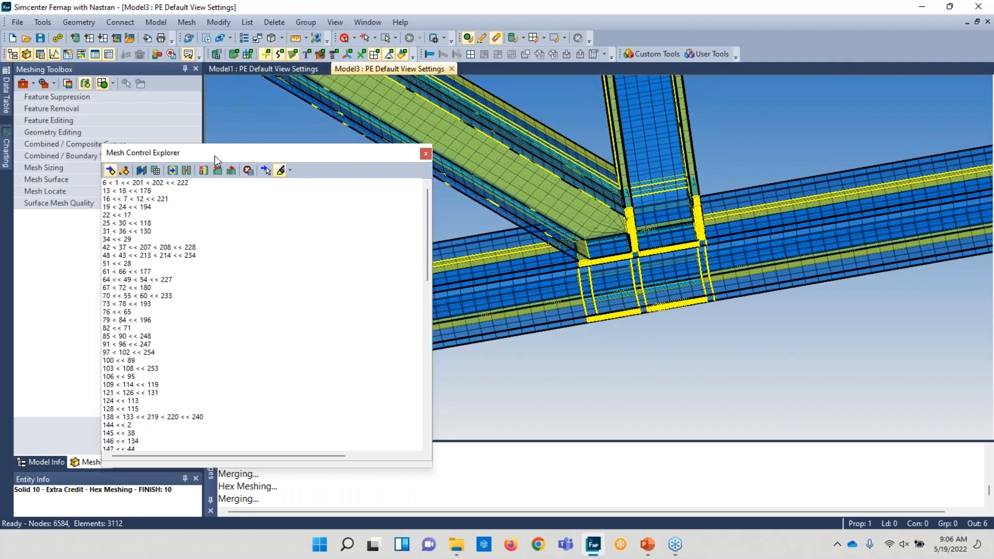
left_click(173, 182)
left_click(155, 191)
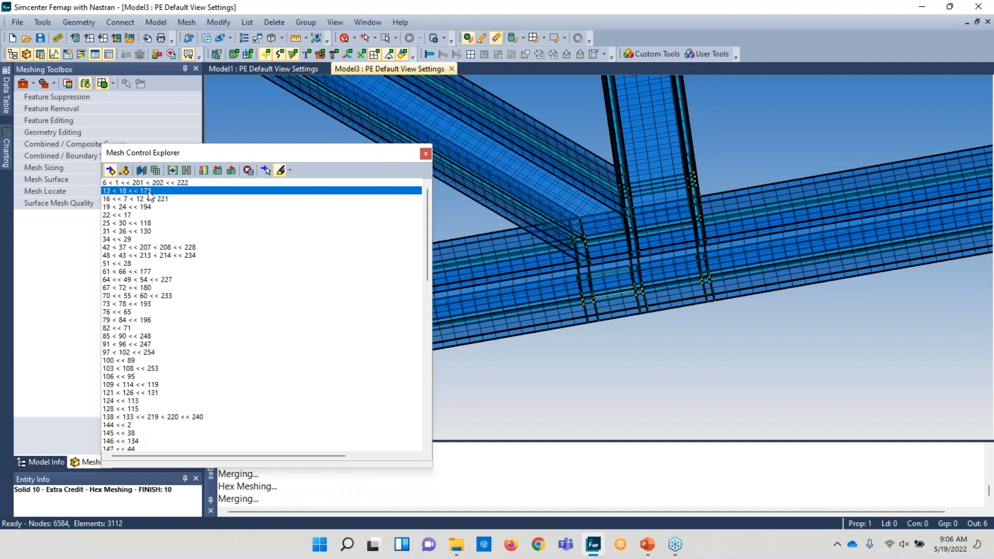
left_click(155, 197)
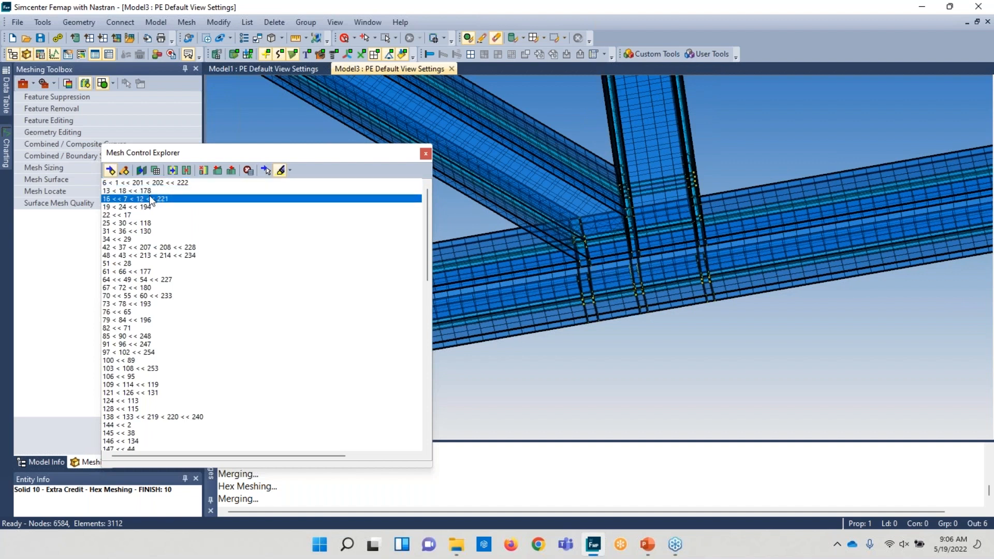
left_click(139, 207)
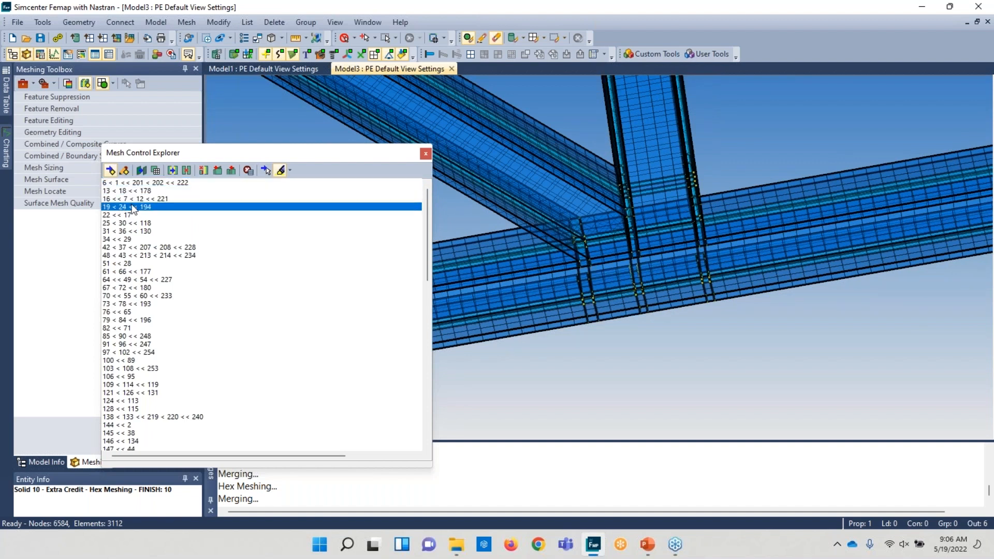
left_click(156, 247)
left_click(150, 255)
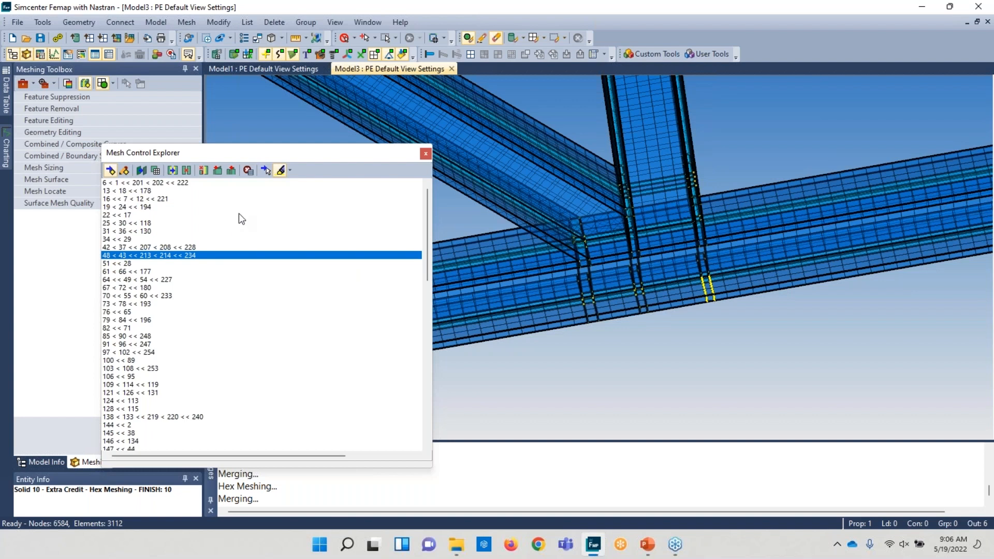
- Dock the Mesh Control Explorer beside the Meshing toolbox and regenerate the display
left_click_drag(362, 154, 109, 273)
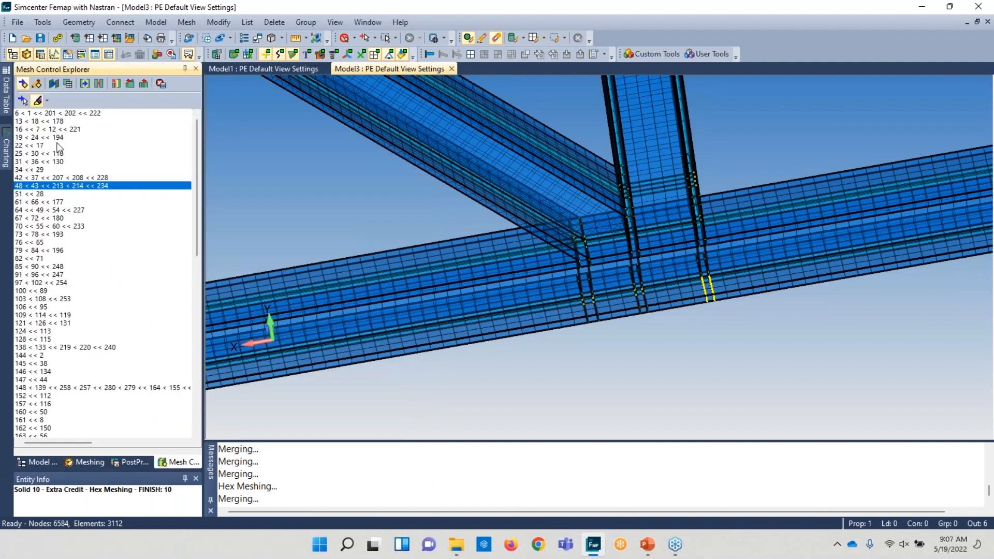
left_click(85, 462)
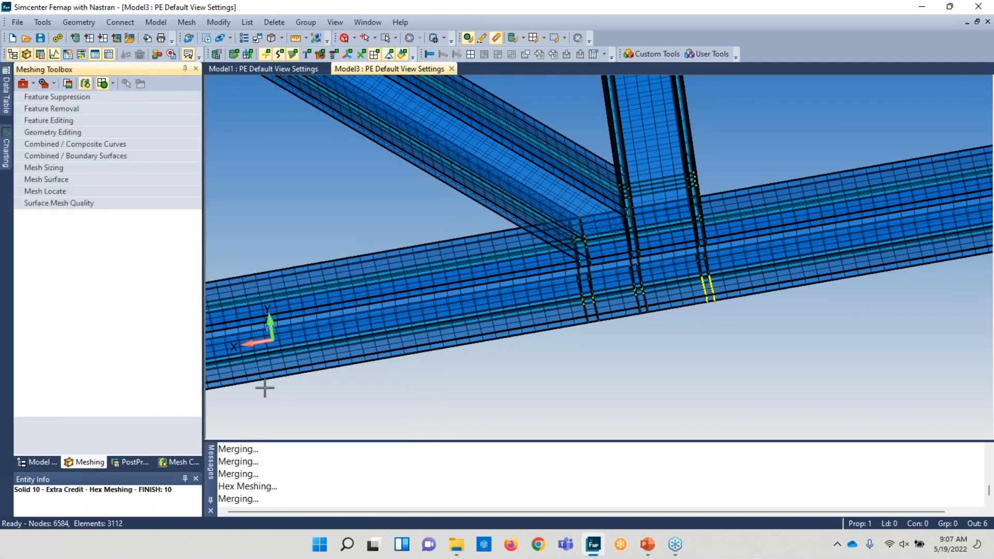
key("ctrl+g")
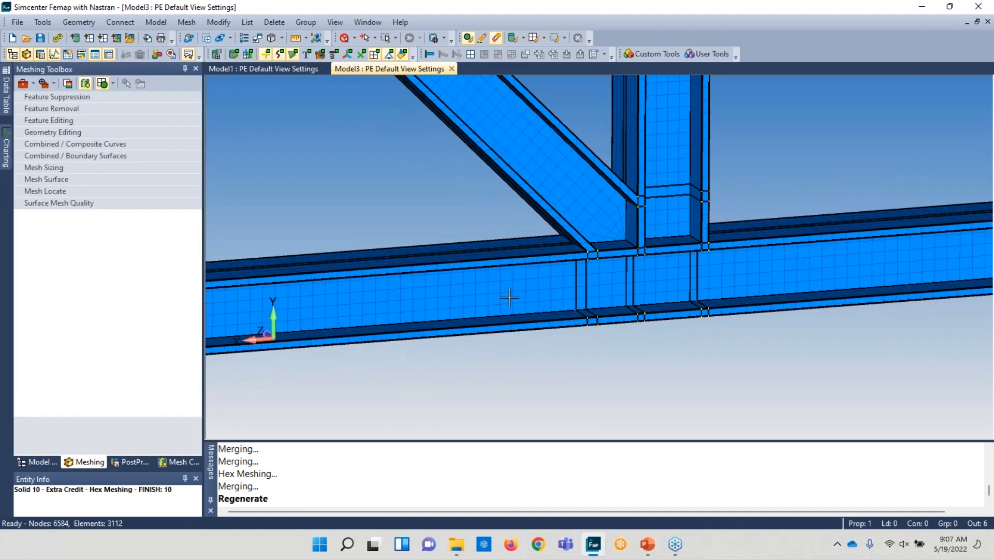
- Increase the element count on two curves at the beam joint with the Mesh Sizing tool
left_click(45, 168)
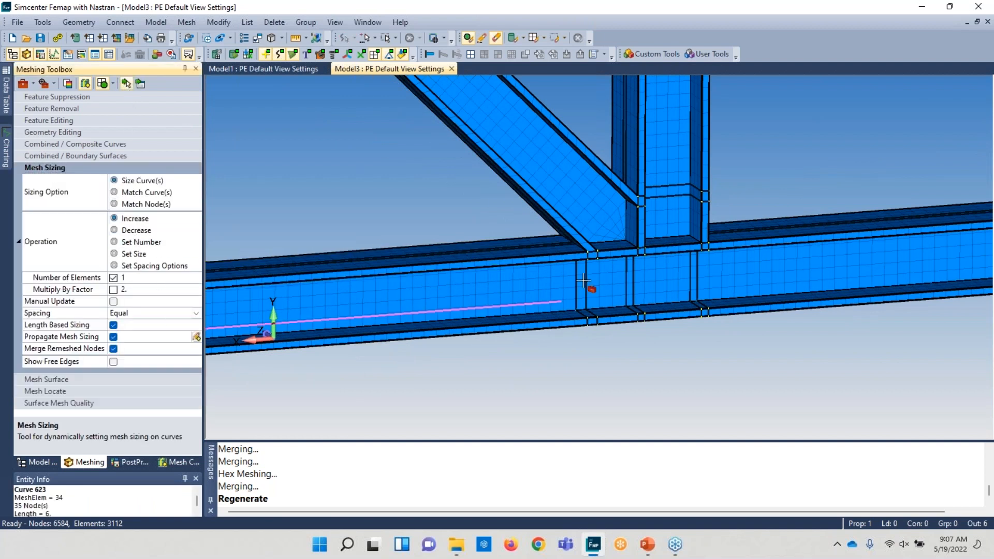
scroll(592, 406, "up", 3)
middle_click_drag(593, 334, 514, 274)
left_click(537, 195)
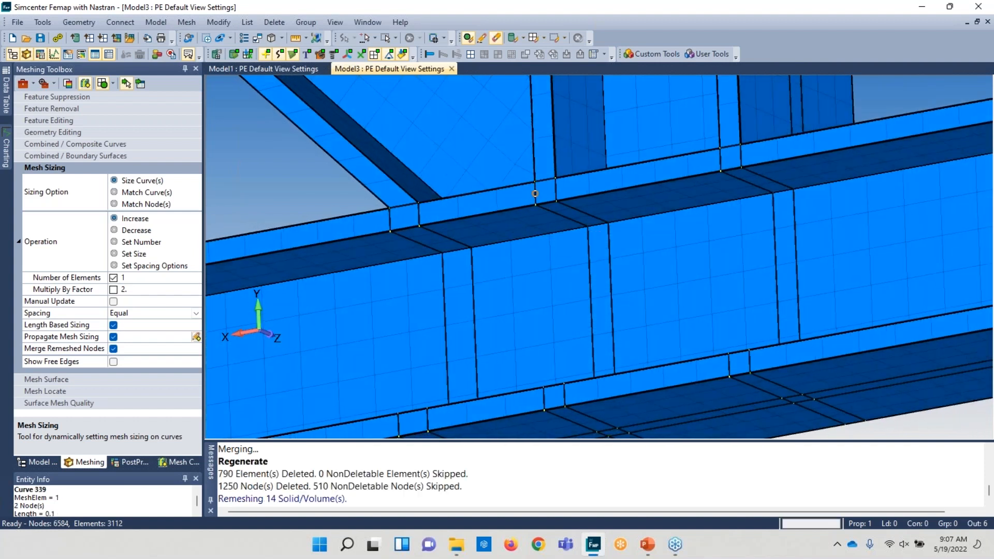
left_click(546, 180)
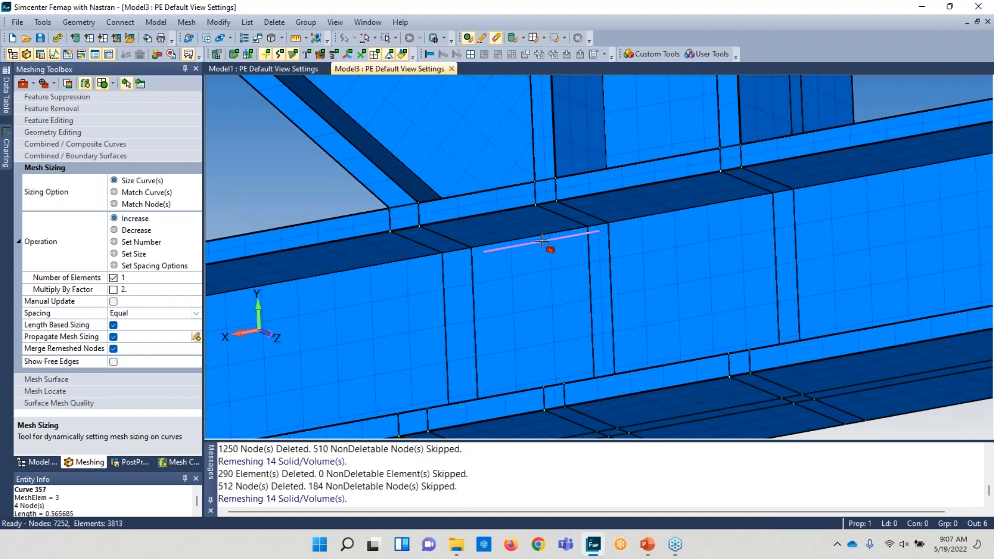
- Increase the element count on two more curves along the beam flange at the joint with the Mesh Sizing tool
left_click(405, 217)
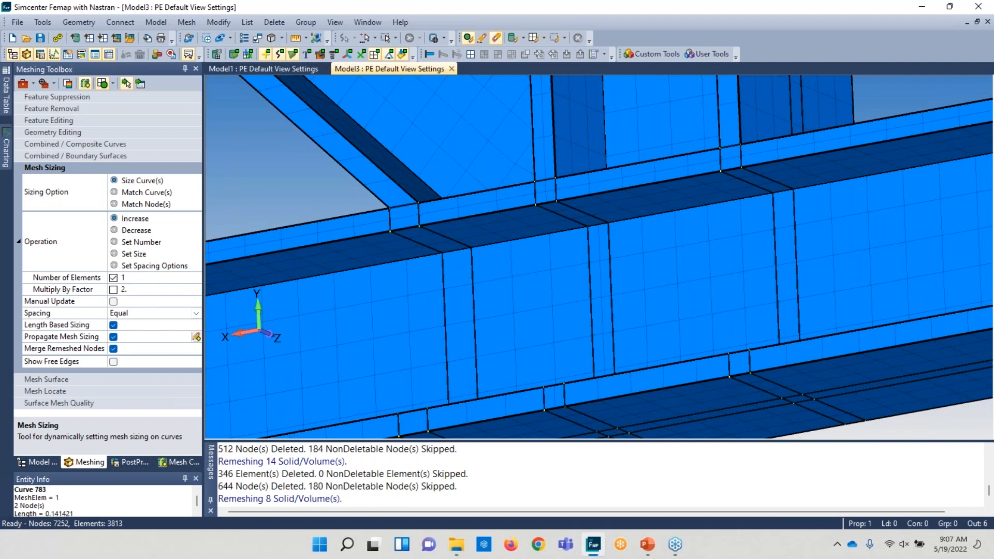
left_click(731, 152)
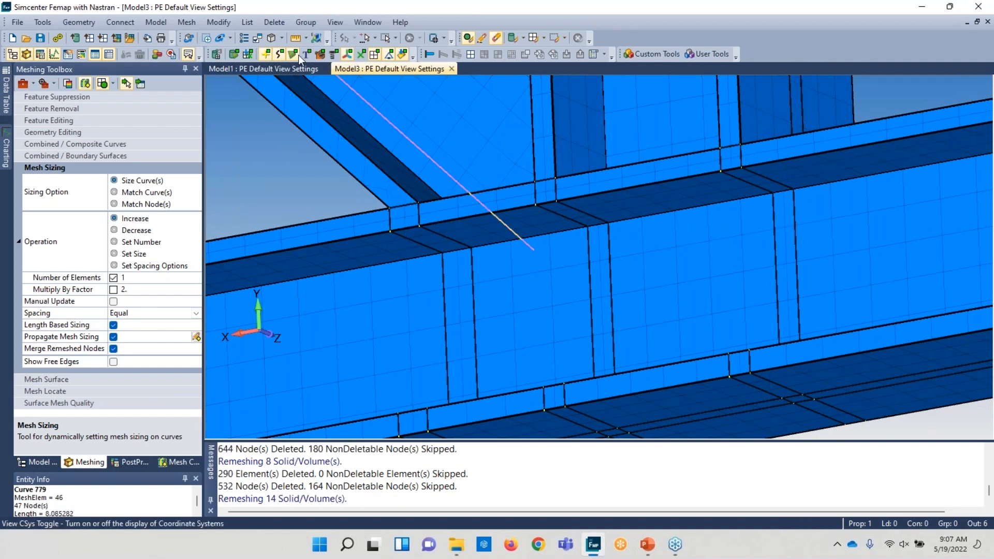
left_click(280, 53)
left_click(267, 55)
middle_click_drag(455, 244, 437, 150)
left_click(437, 151)
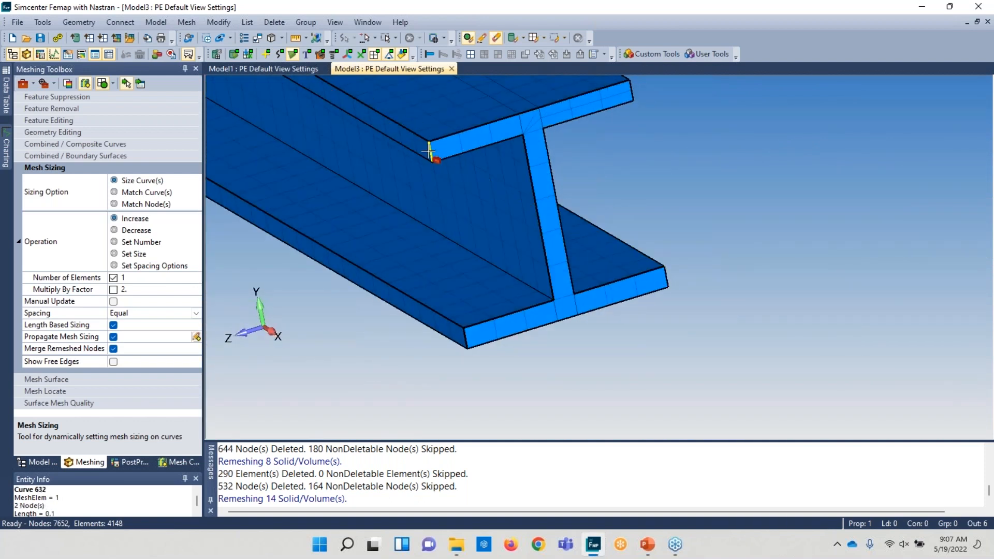
- Increase the element count on the flange and web edges at the I-beam's free end
left_click(465, 336)
left_click(668, 279)
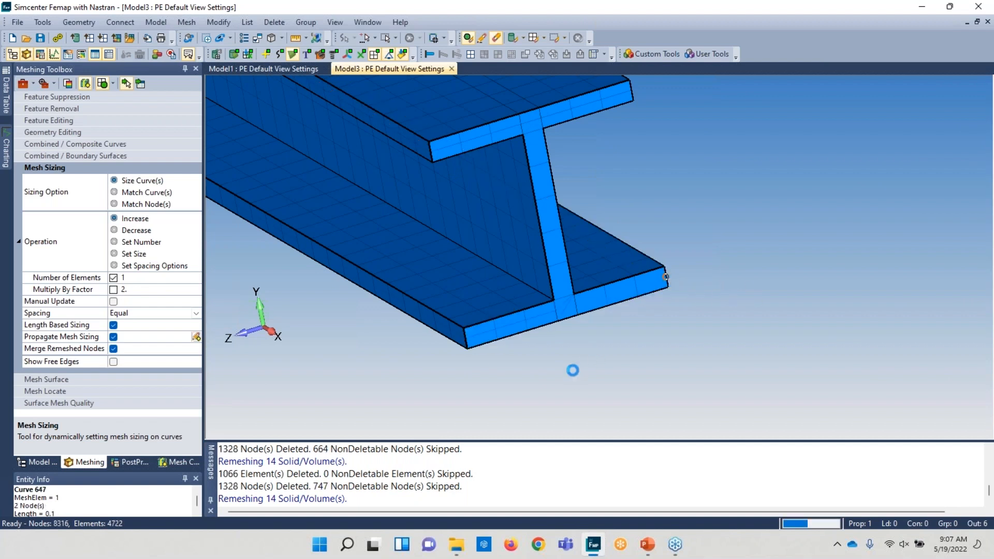
left_click(579, 314)
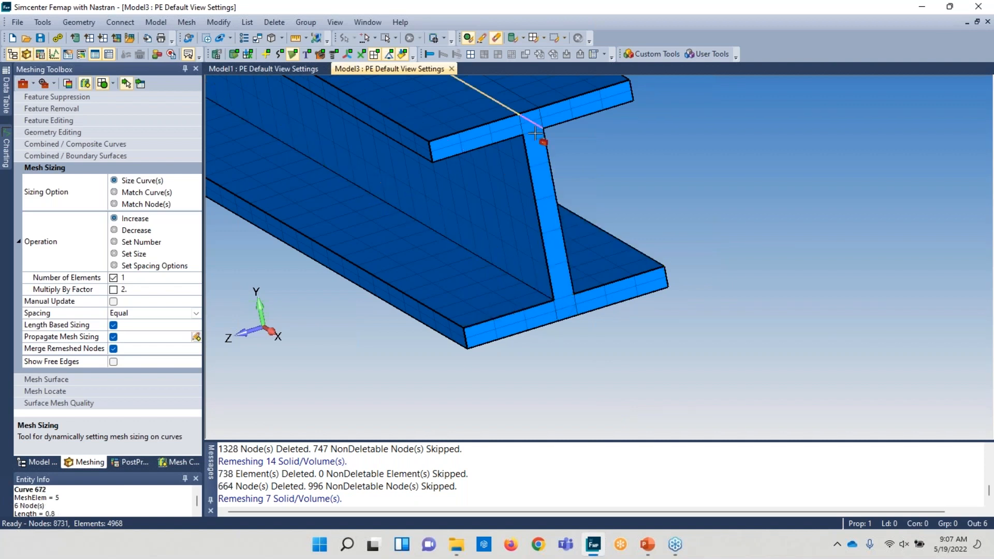
left_click(529, 114)
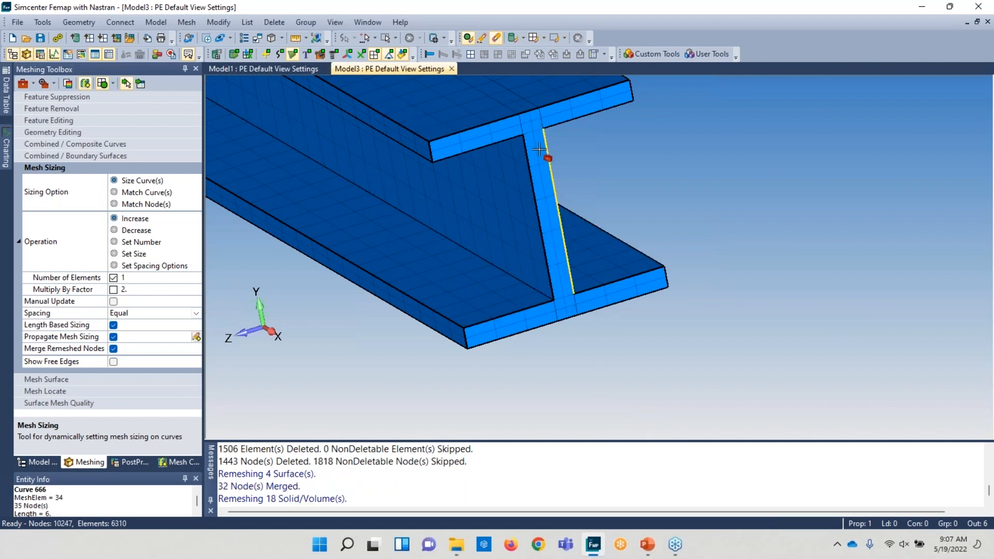
- Orbit and zoom around the beam joint to inspect the refined hex mesh
mouse_move(592, 372)
middle_mouse_down()
mouse_move(566, 364)
mouse_move(579, 384)
mouse_move(584, 369)
middle_mouse_up()
middle_click_drag(450, 142, 517, 342)
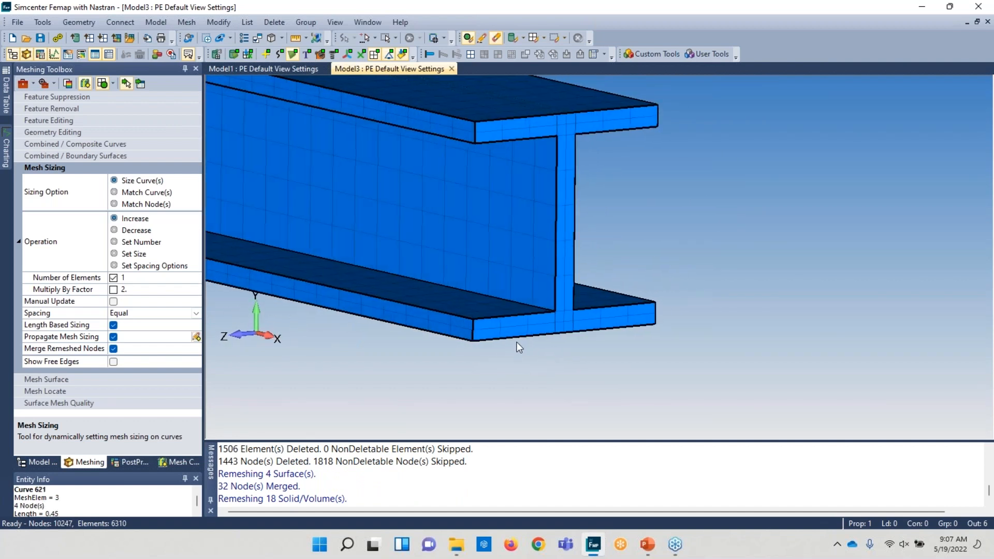
scroll(436, 433, "down", 8)
middle_click_drag(502, 221, 651, 311)
scroll(650, 312, "up", 8)
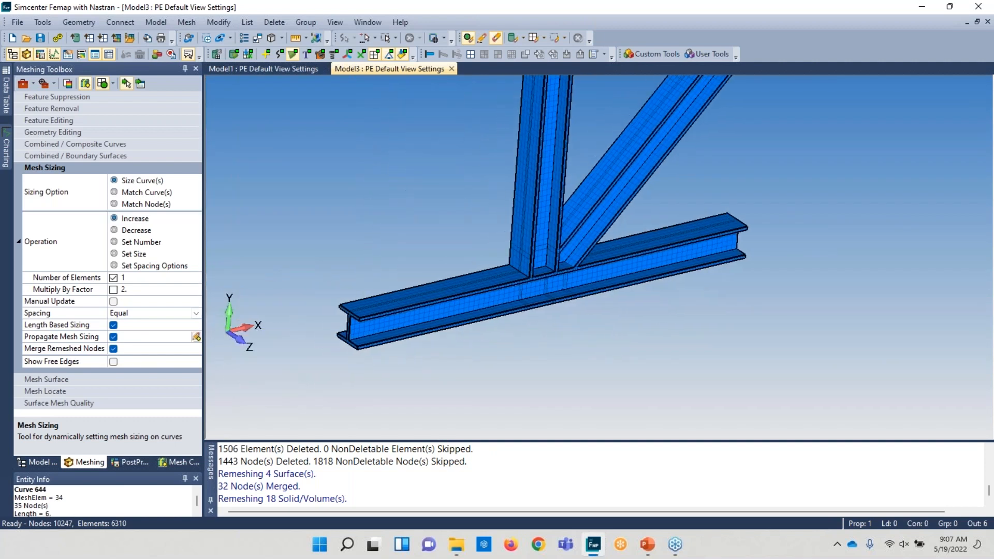
scroll(617, 334, "up", 3)
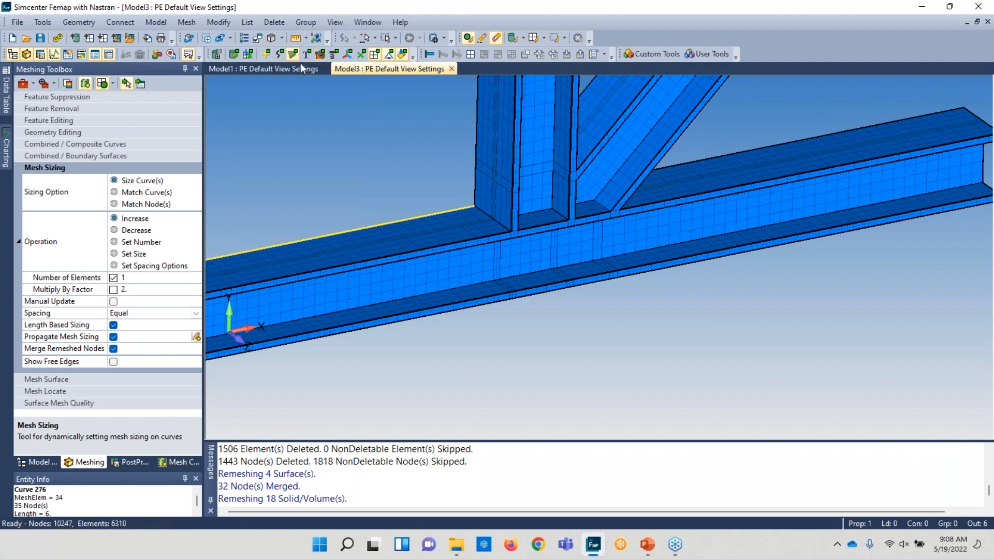
left_click(389, 55)
left_click(402, 55)
- Temporarily turn on transparency to inspect the mesh inside the joint
left_click(281, 38)
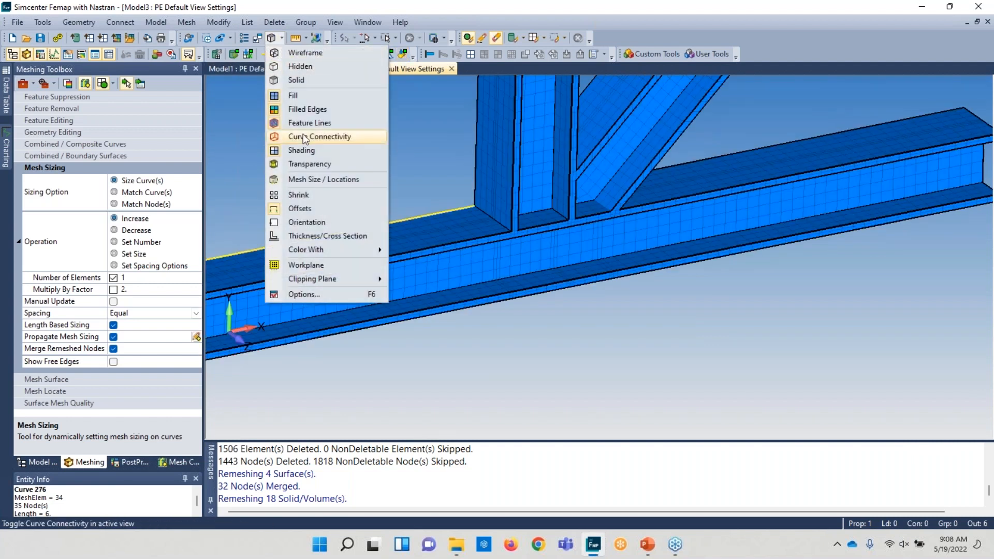
left_click(307, 161)
middle_click_drag(472, 222, 640, 198)
scroll(564, 209, "up", 6)
middle_click_drag(598, 247, 574, 279)
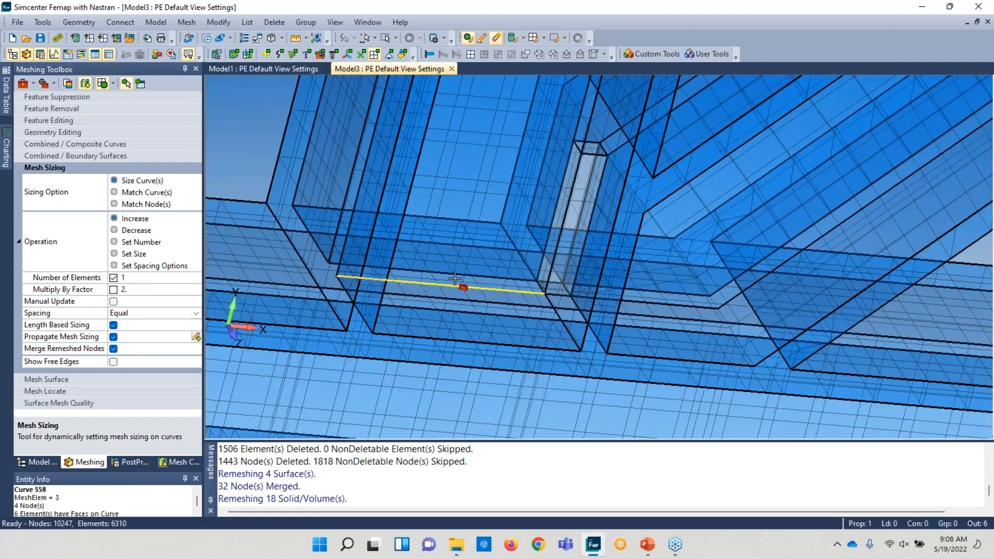
left_click(281, 40)
left_click(310, 163)
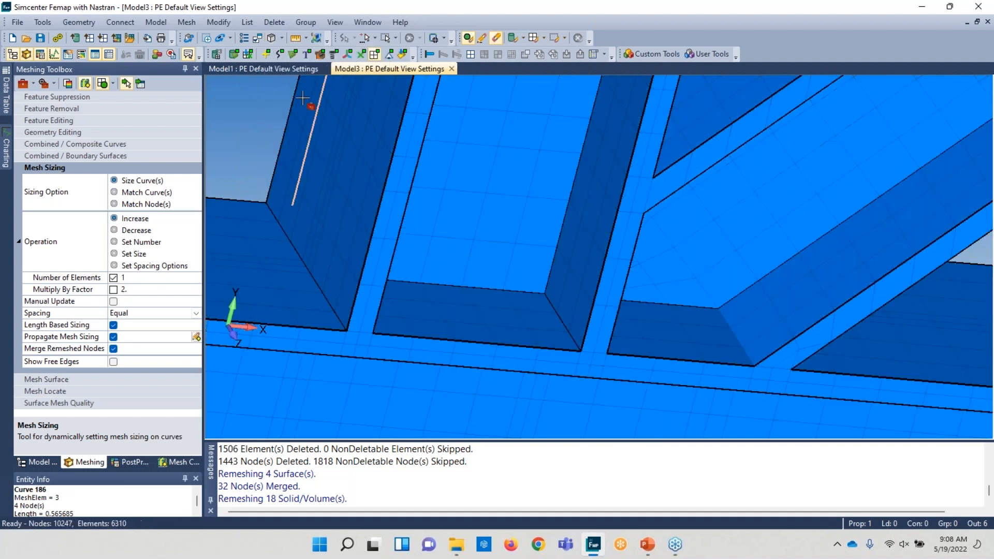
left_click(282, 39)
mouse_move(337, 281)
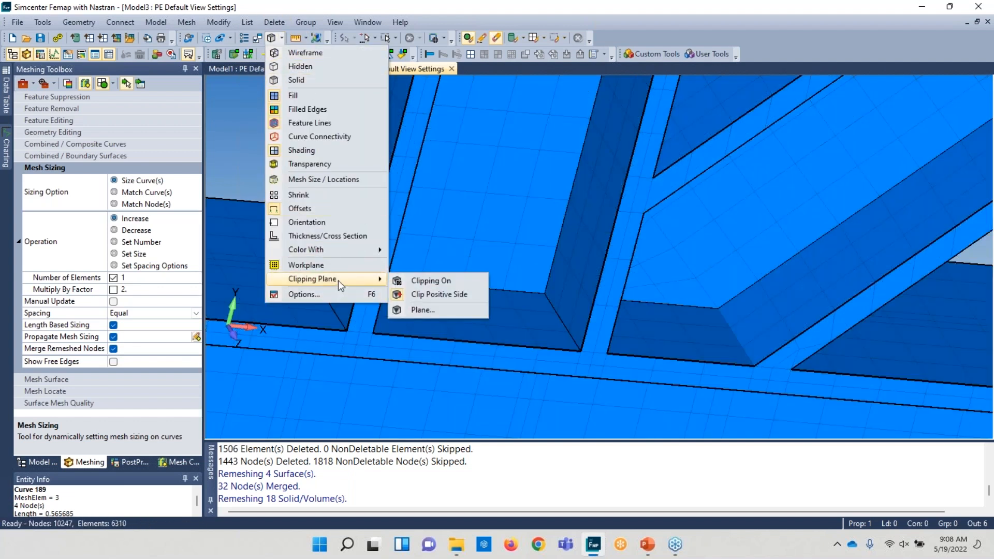
left_click(415, 283)
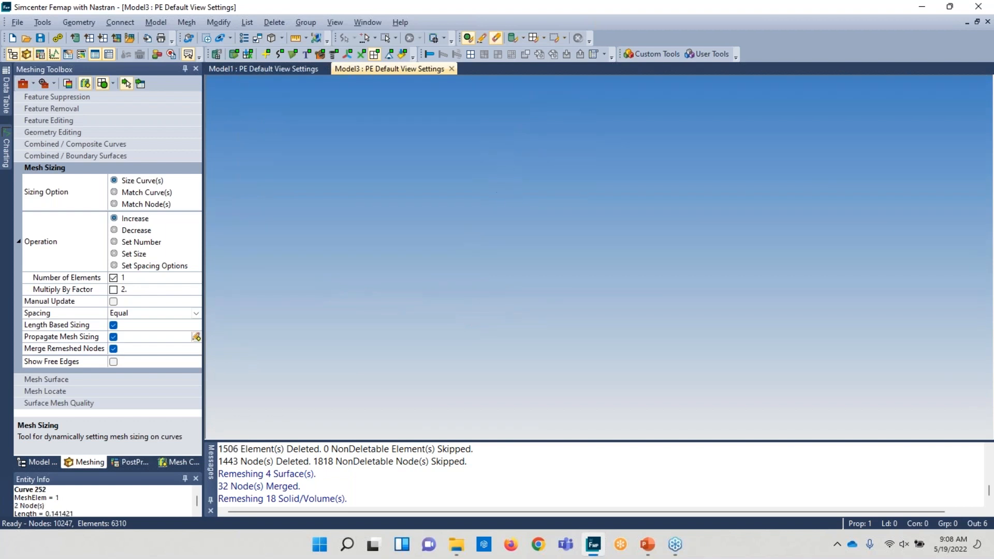
left_click(281, 38)
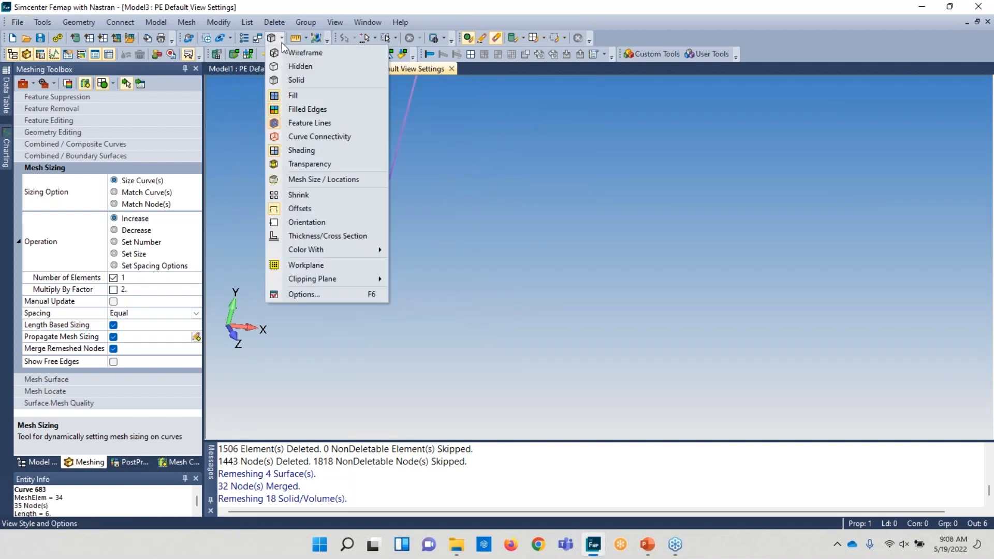
mouse_move(306, 278)
left_click(415, 282)
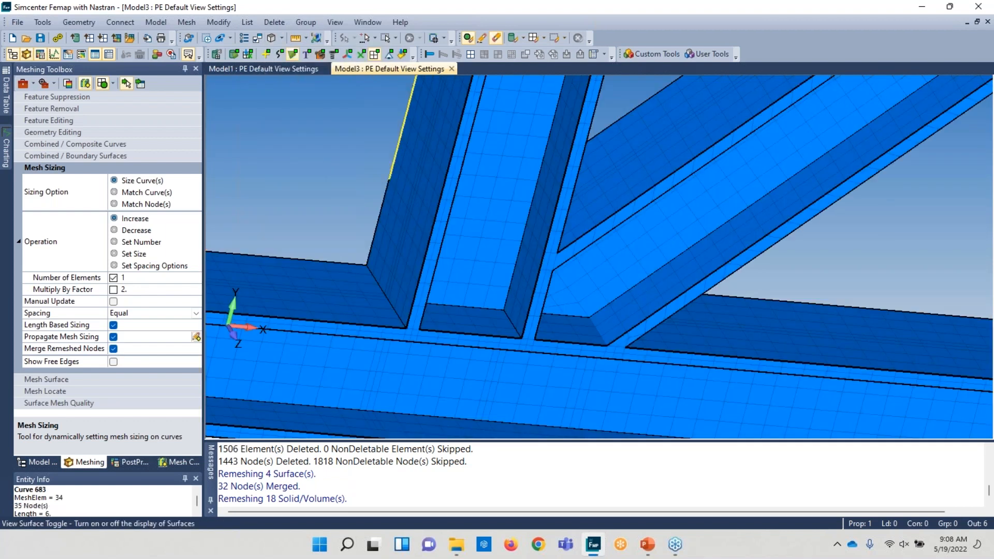
- Define the clipping plane as the global YZ plane, positive direction, through a snapped point on the joint
left_click(282, 38)
mouse_move(321, 278)
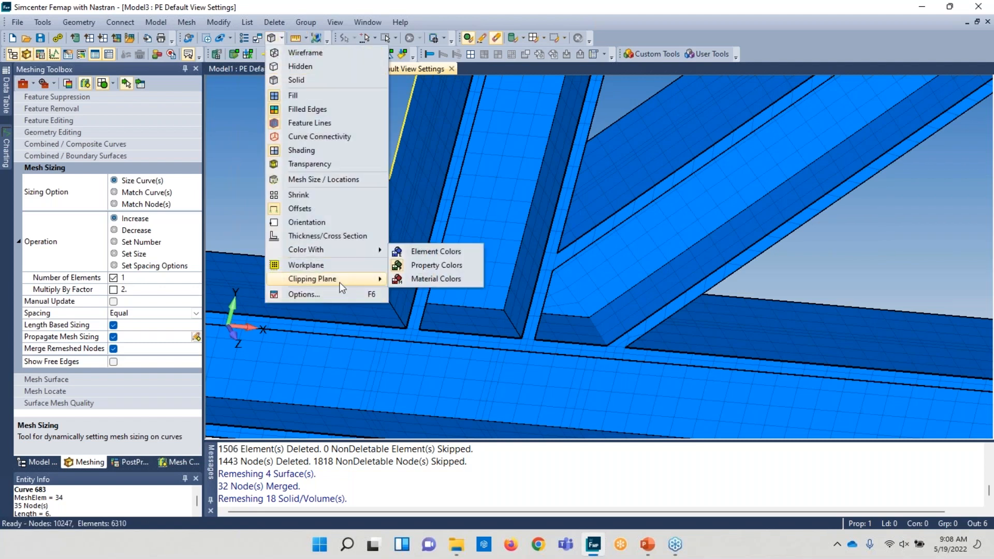
left_click(423, 309)
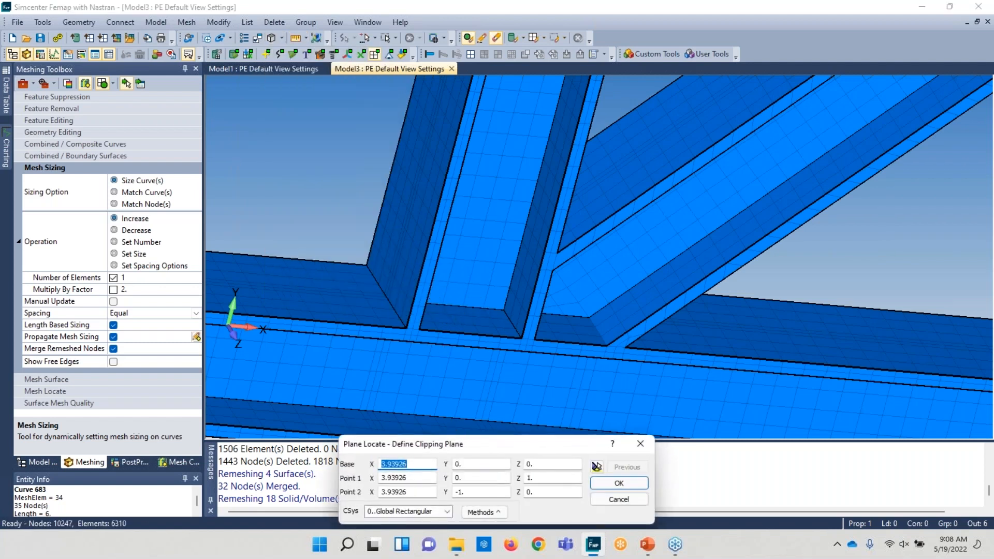
left_click(485, 512)
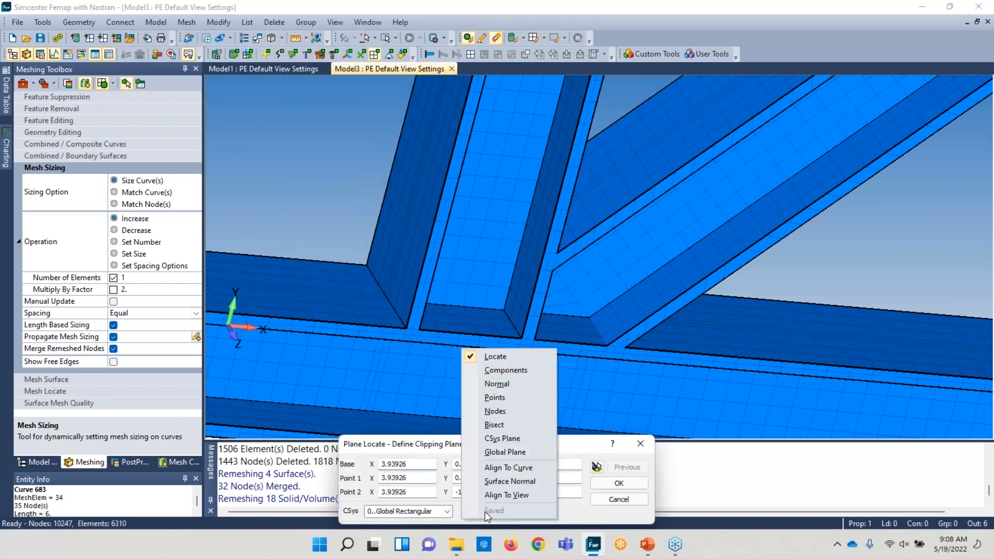
left_click(501, 453)
right_click(411, 334)
left_click(443, 163)
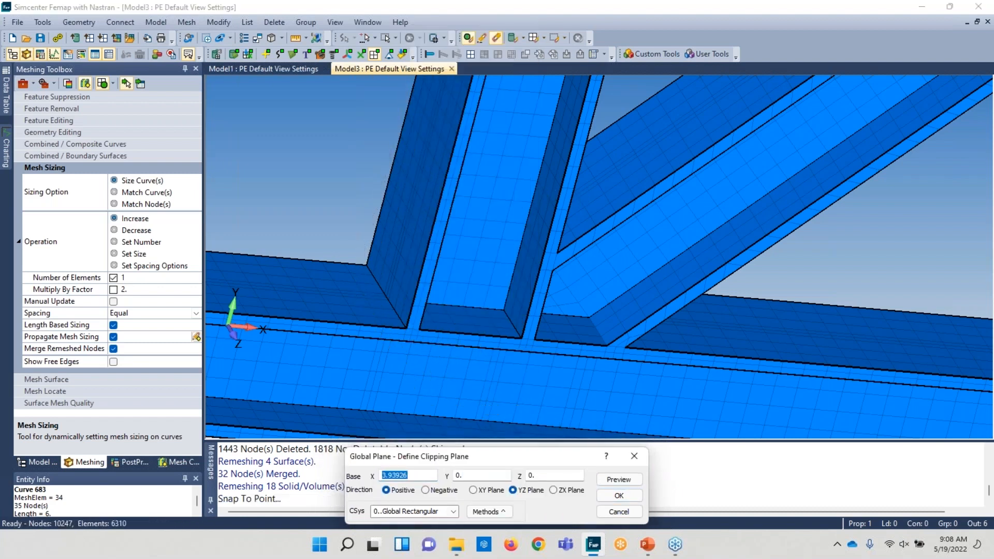
left_click(404, 330)
left_click(619, 496)
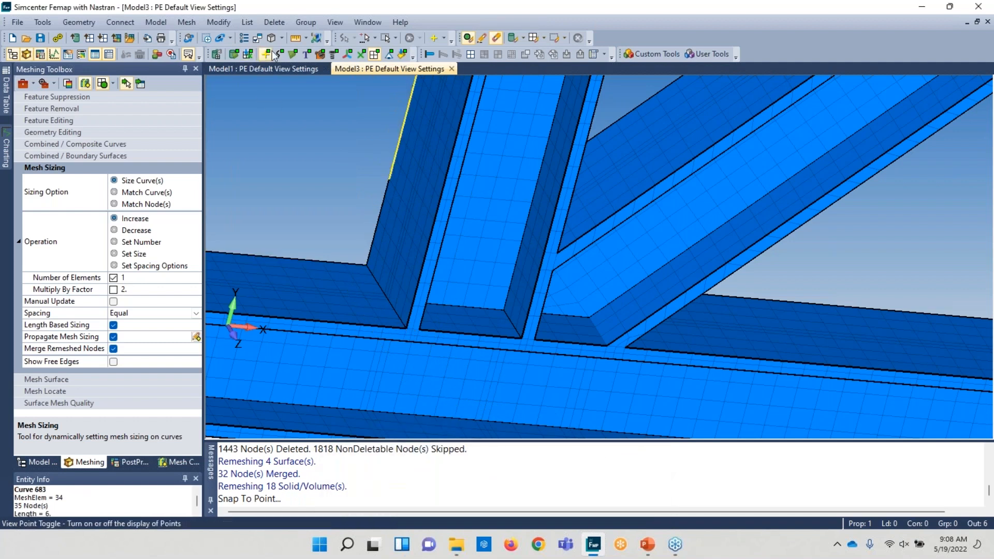
- Turn clipping on and orbit the view to inspect the sectioned beam joint mesh
left_click(283, 39)
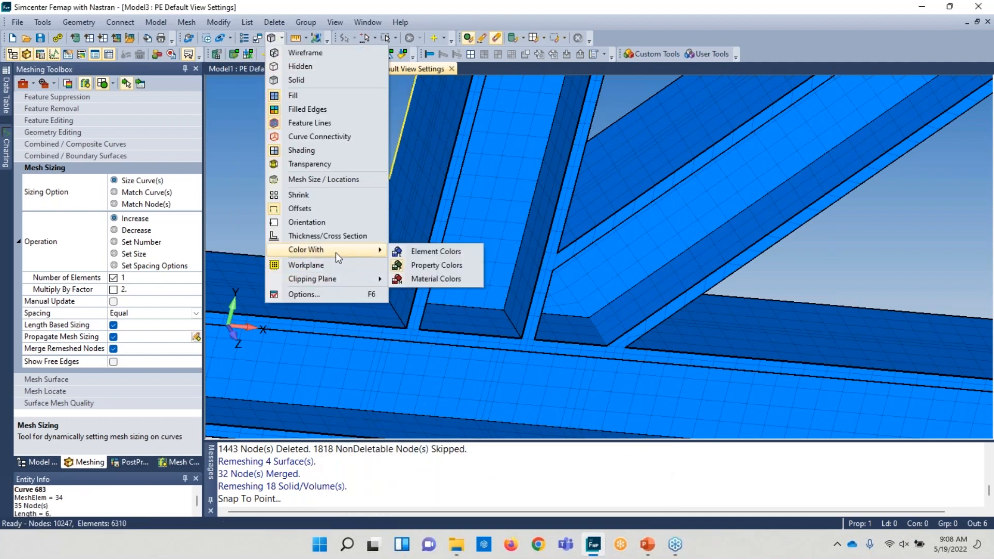
mouse_move(331, 279)
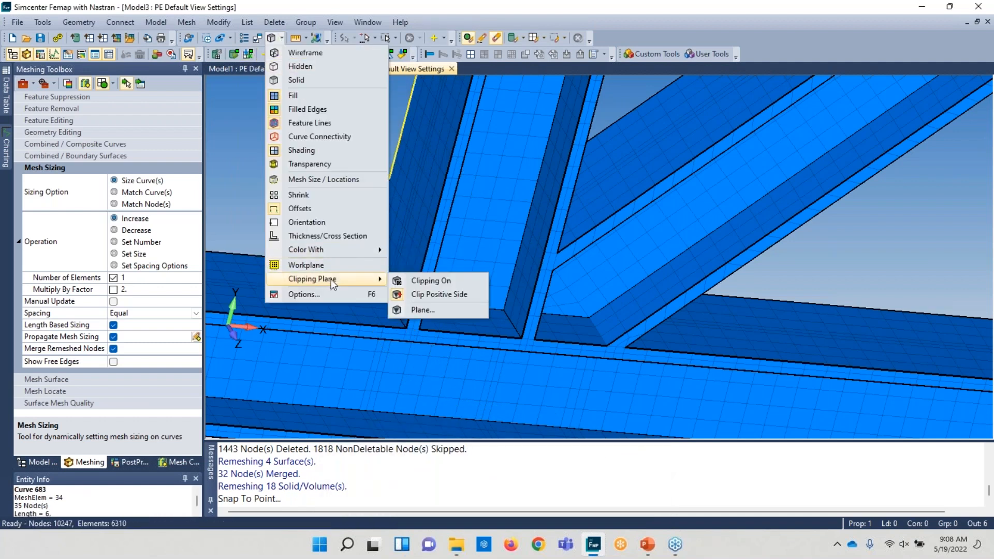
left_click(426, 285)
left_click_drag(409, 282, 477, 183)
scroll(461, 265, "up", 6, "alt")
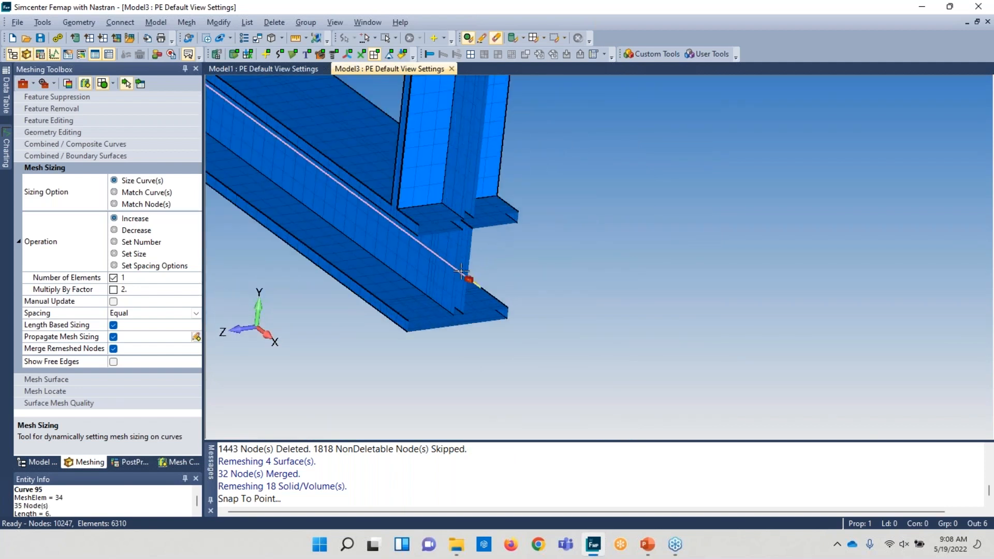
scroll(462, 265, "up", 2, "alt")
scroll(461, 265, "down", 2, "alt")
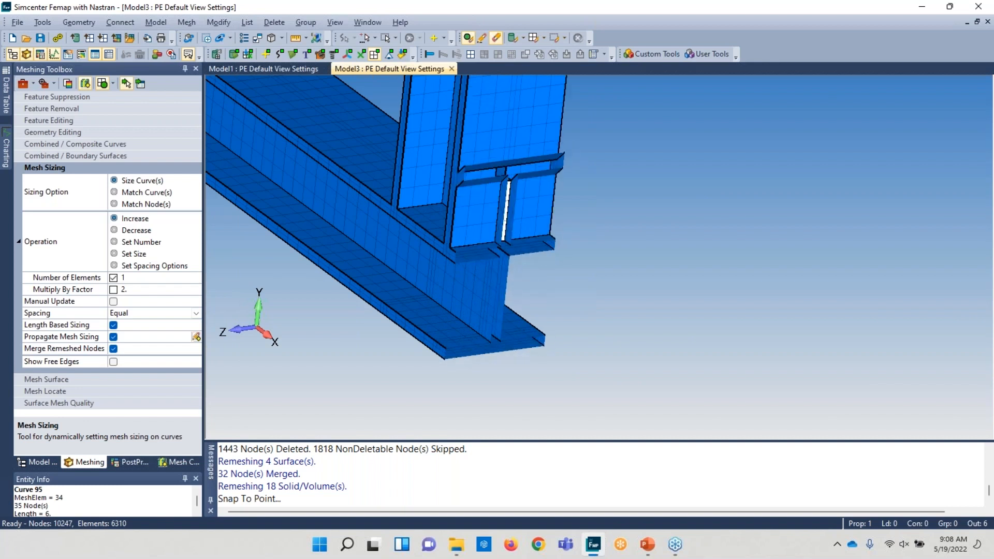
middle_click_drag(517, 212, 469, 212)
scroll(392, 221, "up", 3, "alt")
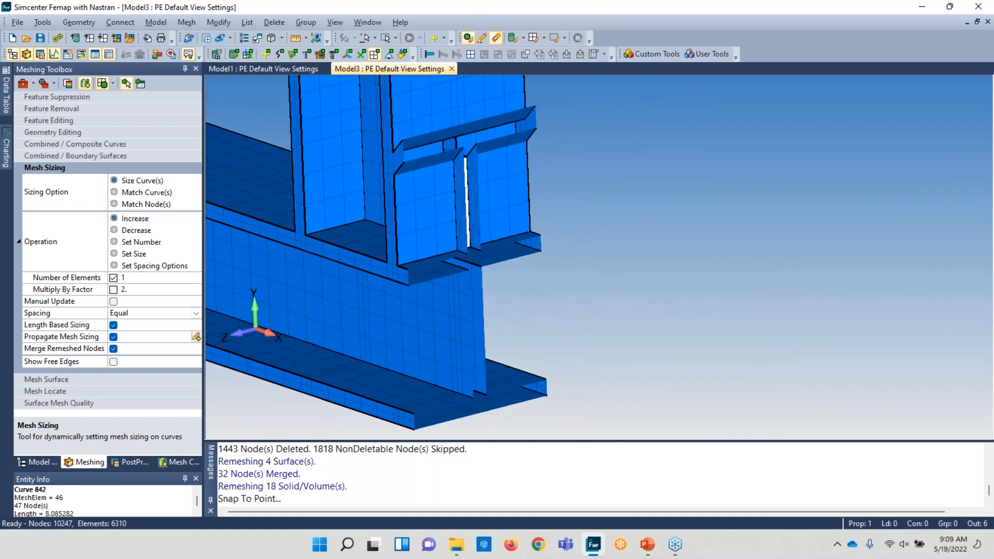
scroll(445, 278, "down", 6)
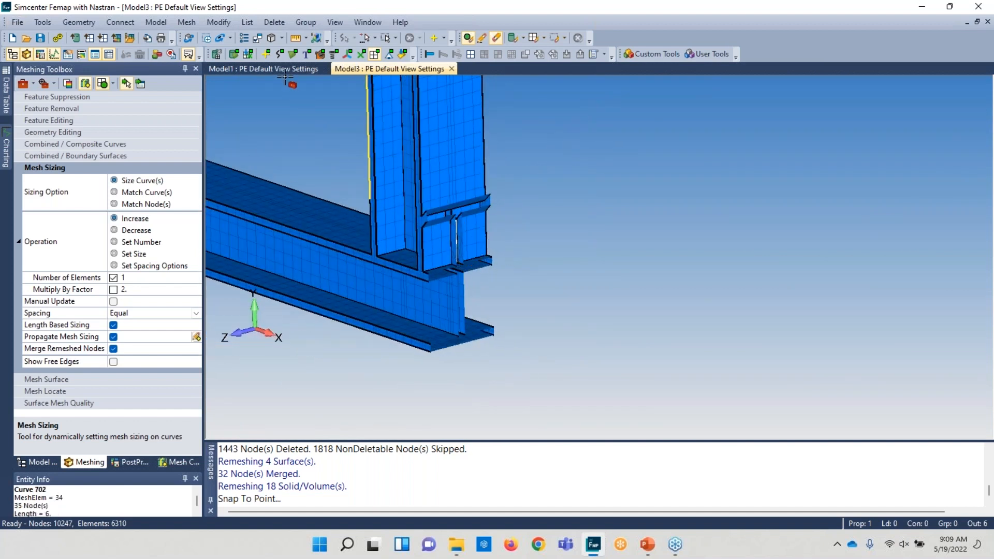
- Create a new model and import the geometry file HEX MESH EXAMPLE - FINISH.X_T with the default read options
left_click(12, 37)
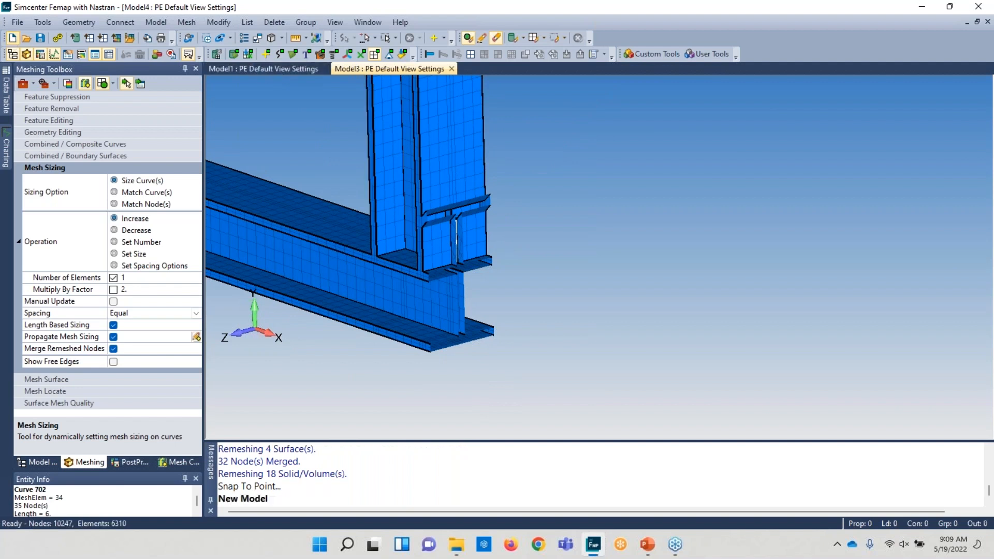
left_click(18, 22)
mouse_move(81, 165)
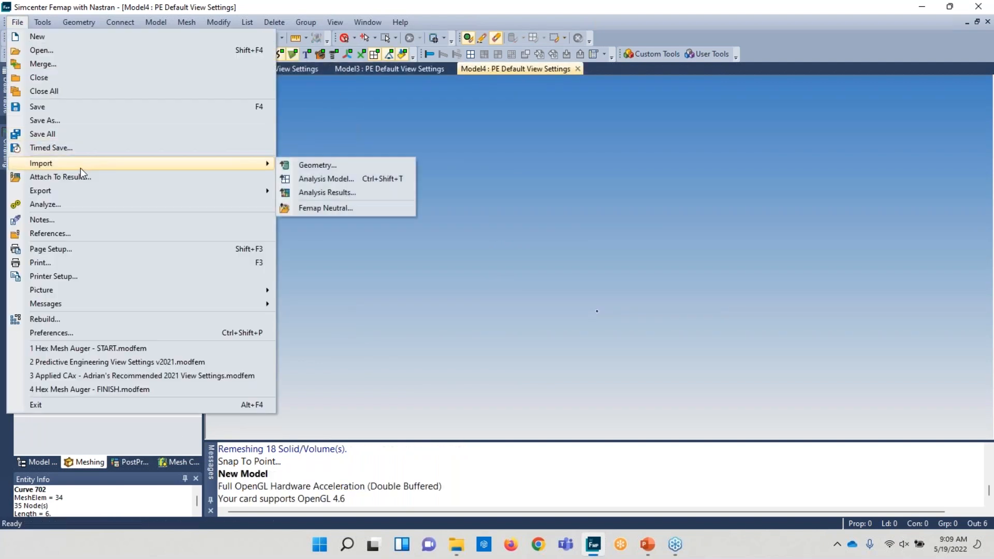
left_click(380, 165)
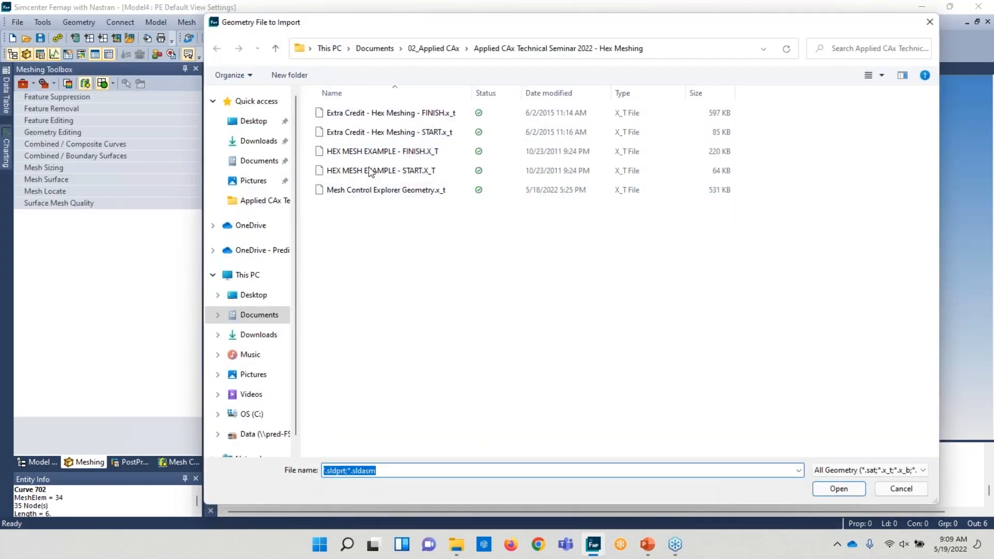
double_click(374, 154)
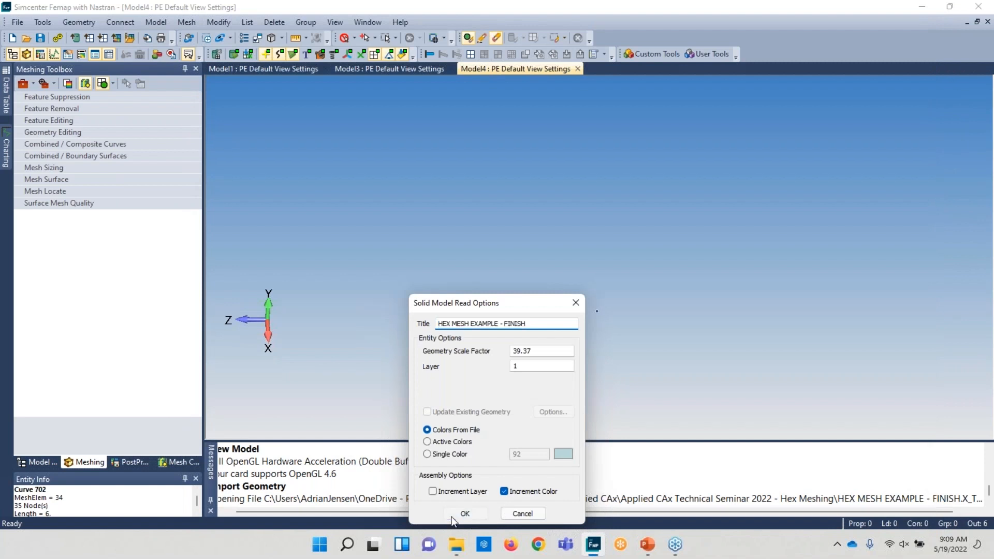
left_click(452, 518)
- Apply automatic mesh sizing for hex meshing to all solids of the imported clevis model
middle_click_drag(513, 255, 700, 190)
scroll(700, 190, "up", 3)
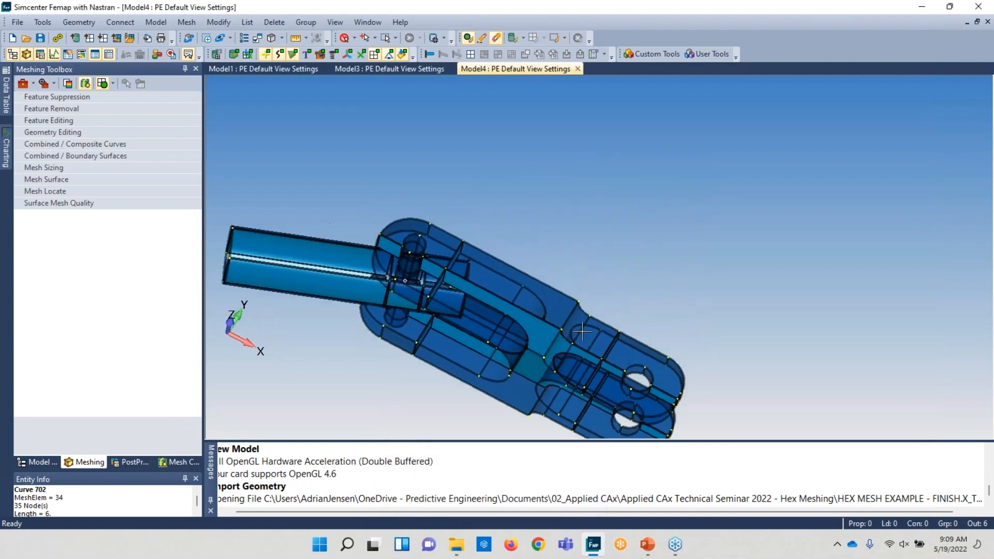
middle_click_drag(581, 292, 669, 209, "ctrl")
scroll(601, 270, "up", 3)
middle_click_drag(601, 270, 569, 373)
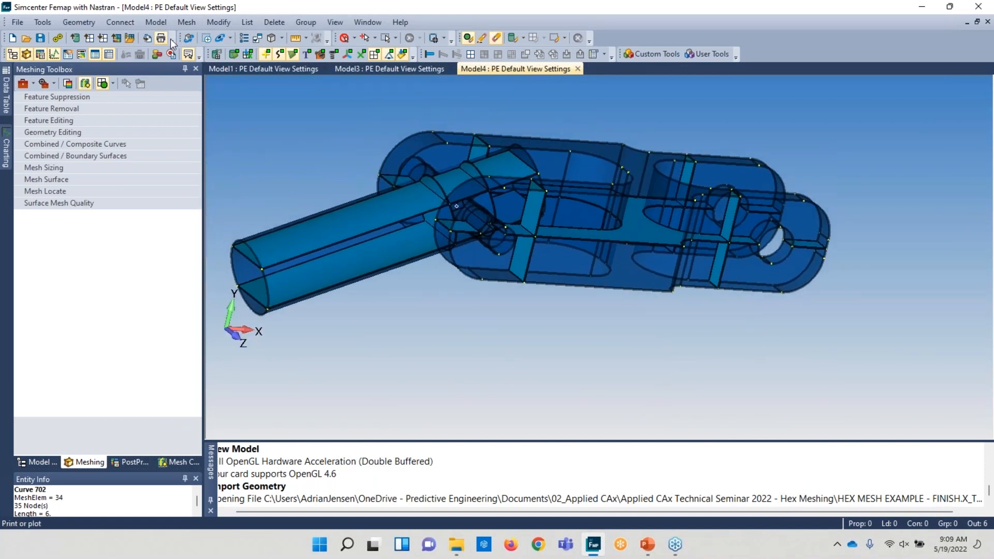
left_click(187, 22)
mouse_move(233, 50)
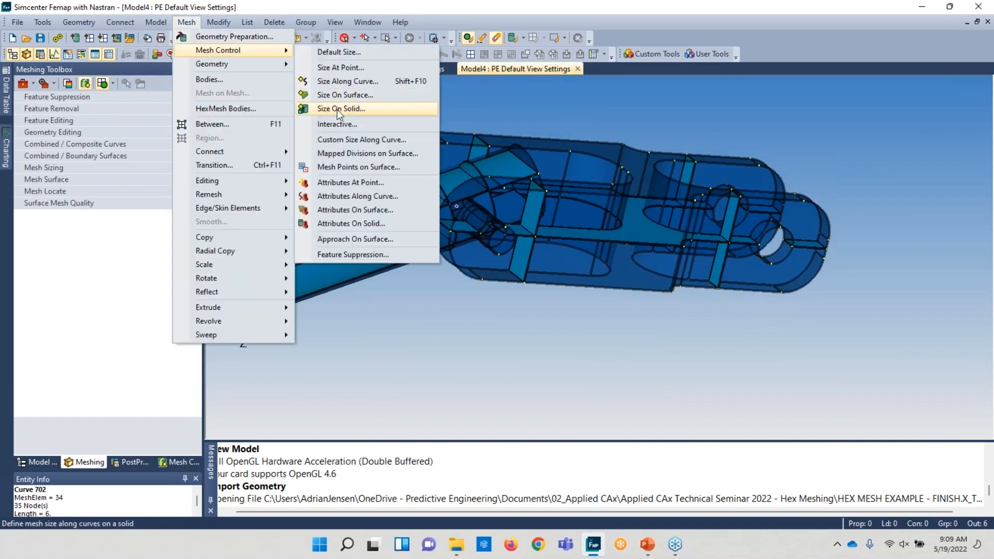
left_click(339, 109)
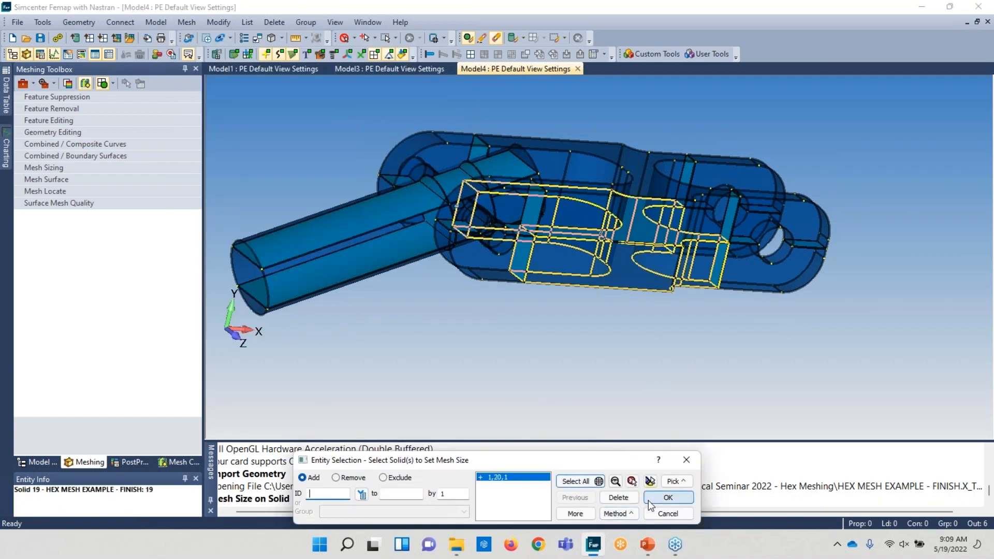
left_click(650, 500)
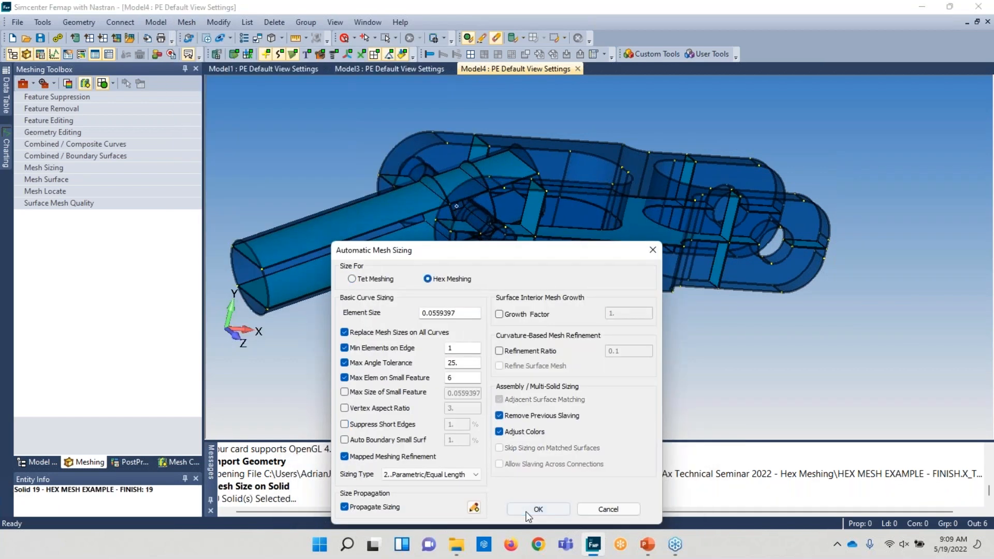
left_click(538, 509)
- Hex mesh all the solids, accepting the default material definition
left_click(187, 22)
mouse_move(207, 63)
left_click(334, 119)
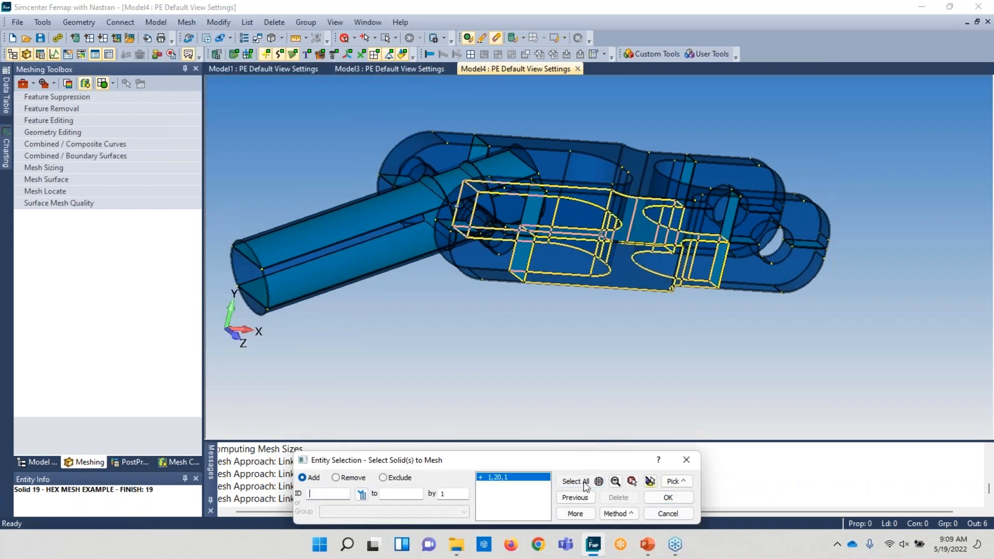
left_click(647, 497)
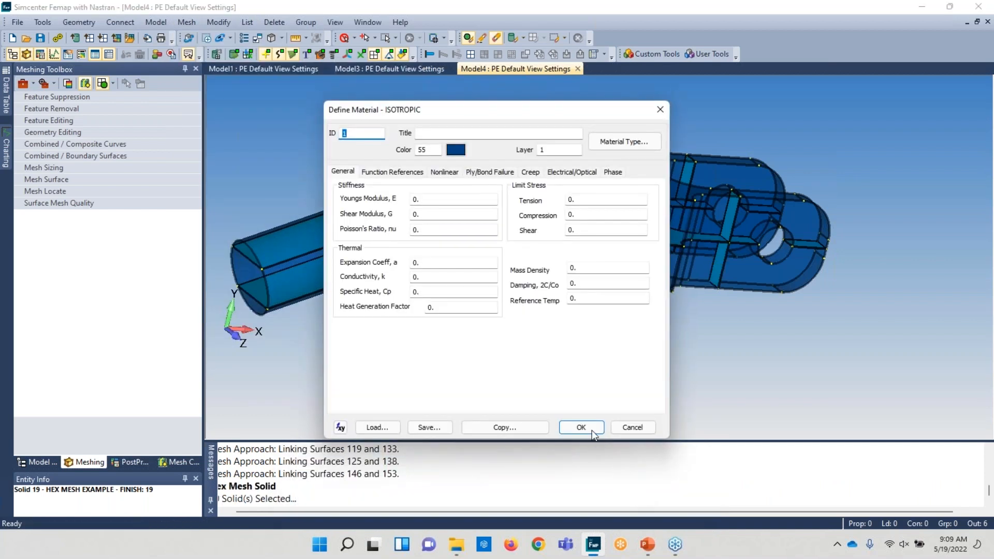
left_click(582, 428)
left_click(634, 497)
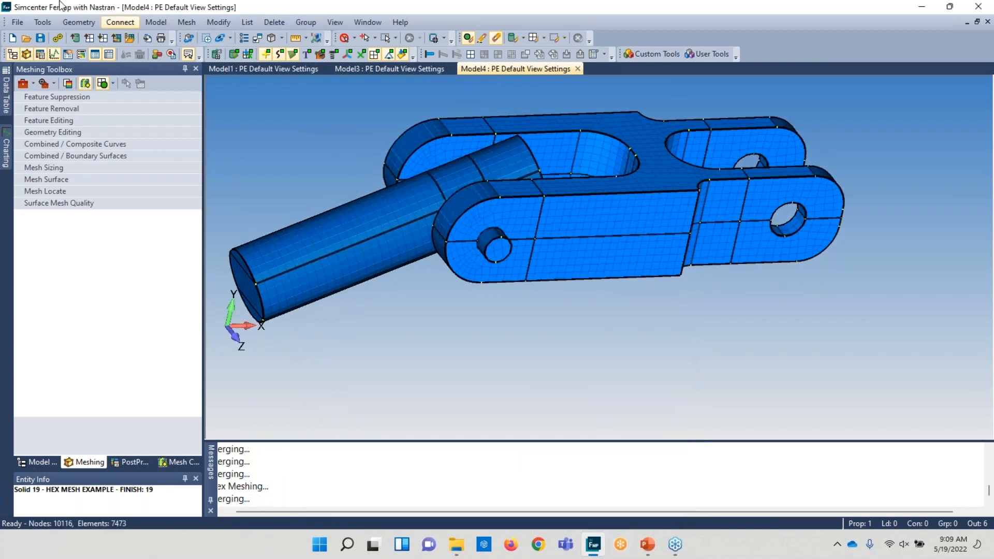
- Increase the element count by one on a clevis side curve twice with the Mesh Sizing tool
left_click(62, 167)
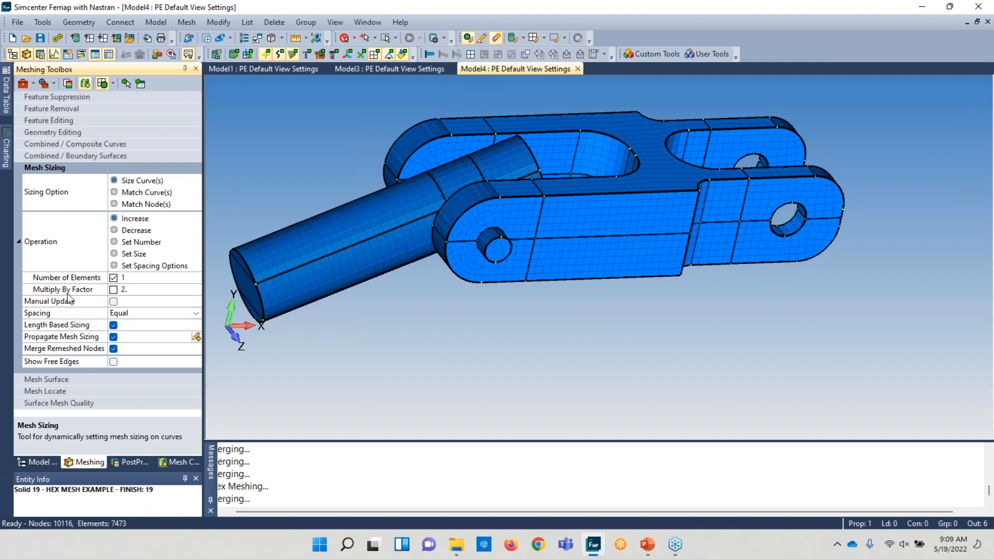
left_click(127, 84)
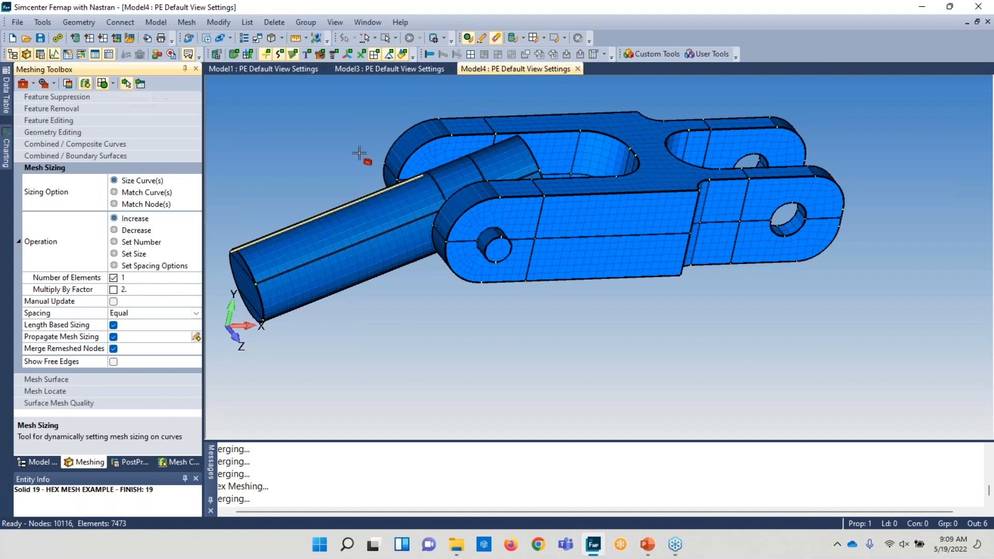
left_click(724, 222)
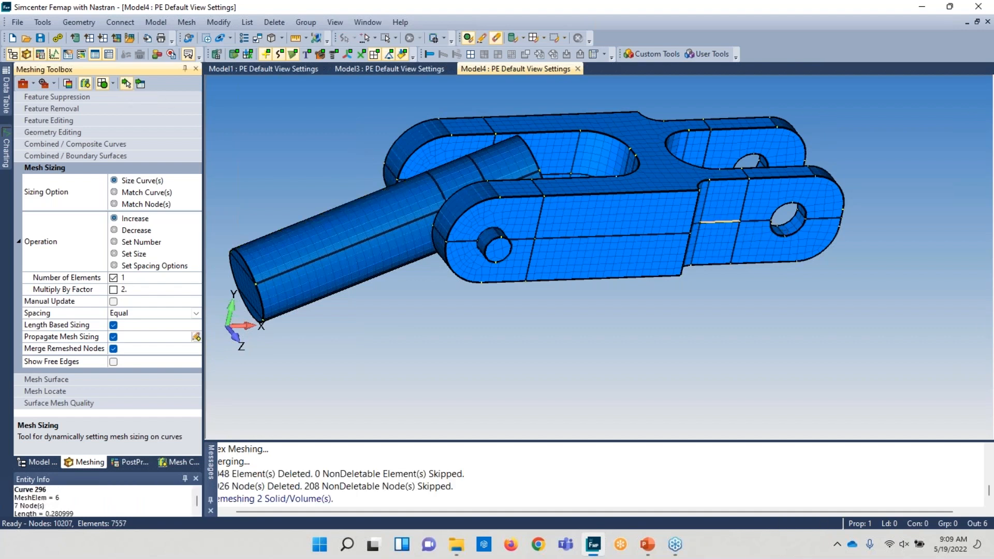
left_click(724, 222)
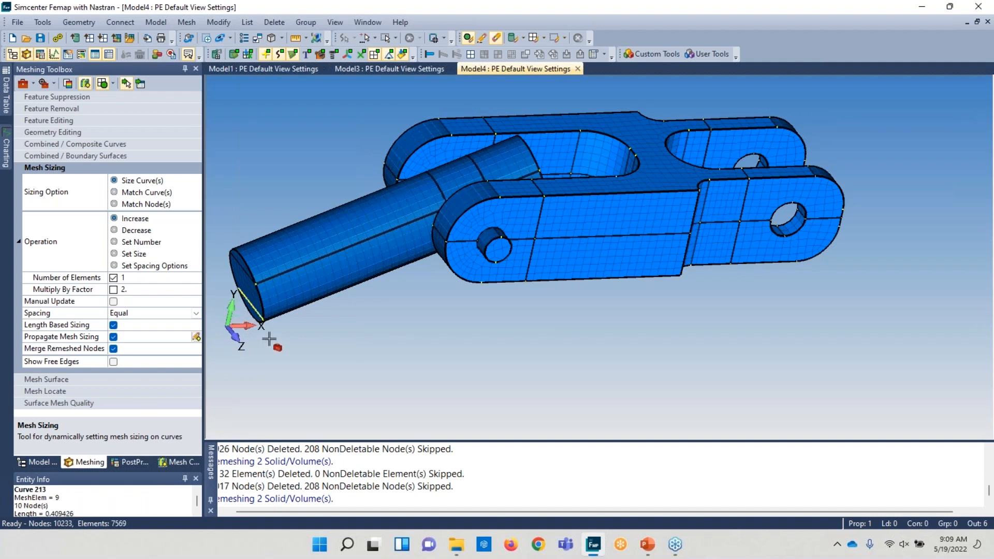
- Remesh a surface on the upper clevis arm as a mapped mesh with mesh sizing off using Mesh Surface
left_click(46, 379)
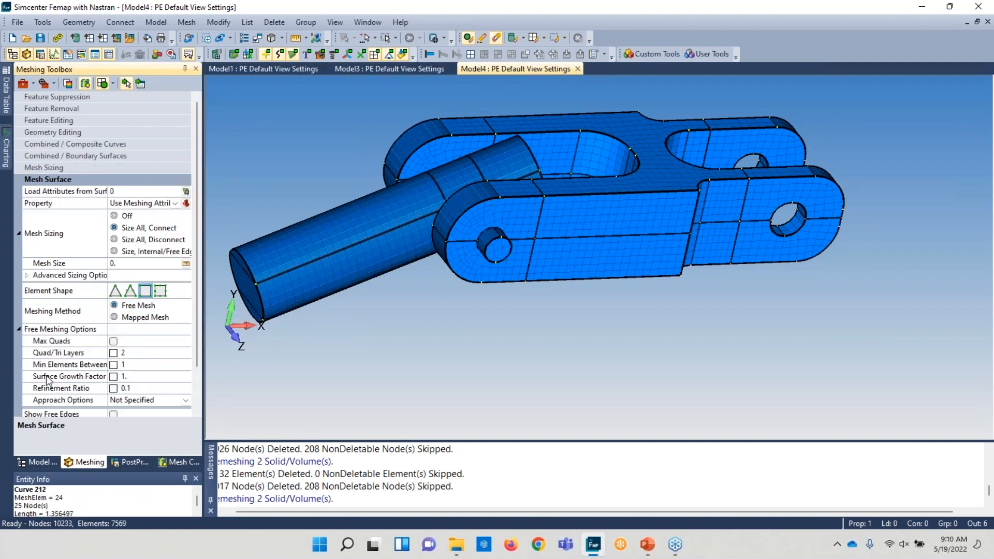
left_click(115, 318)
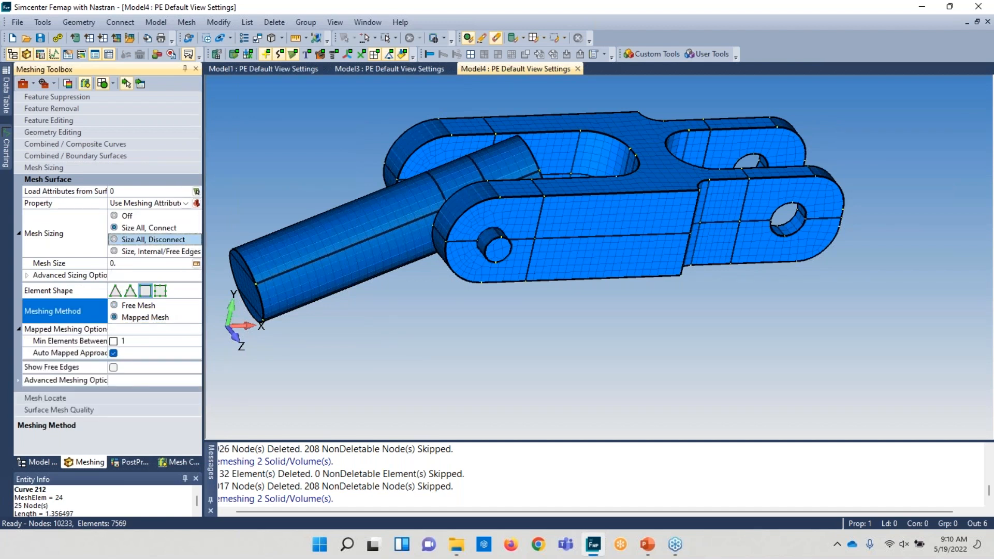
left_click(114, 216)
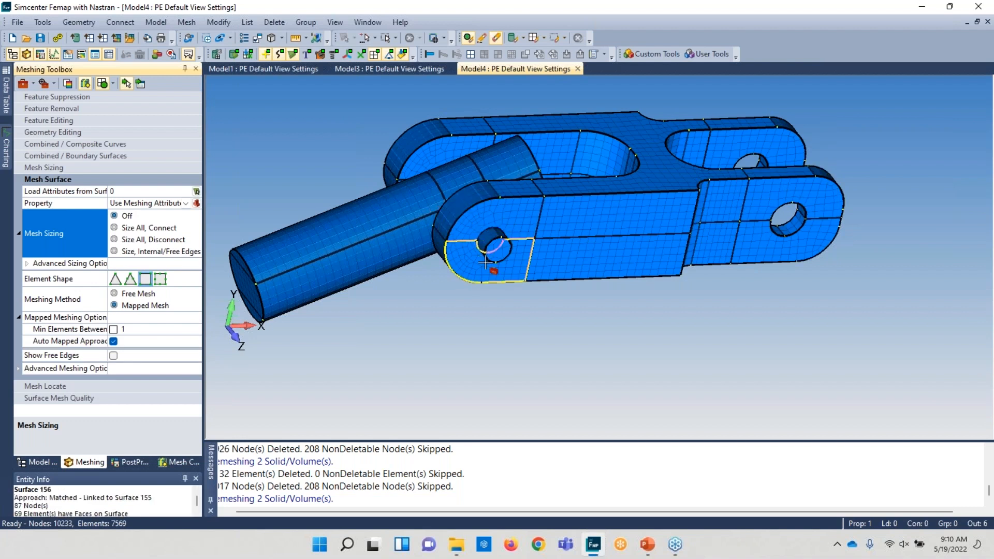
left_click(442, 153)
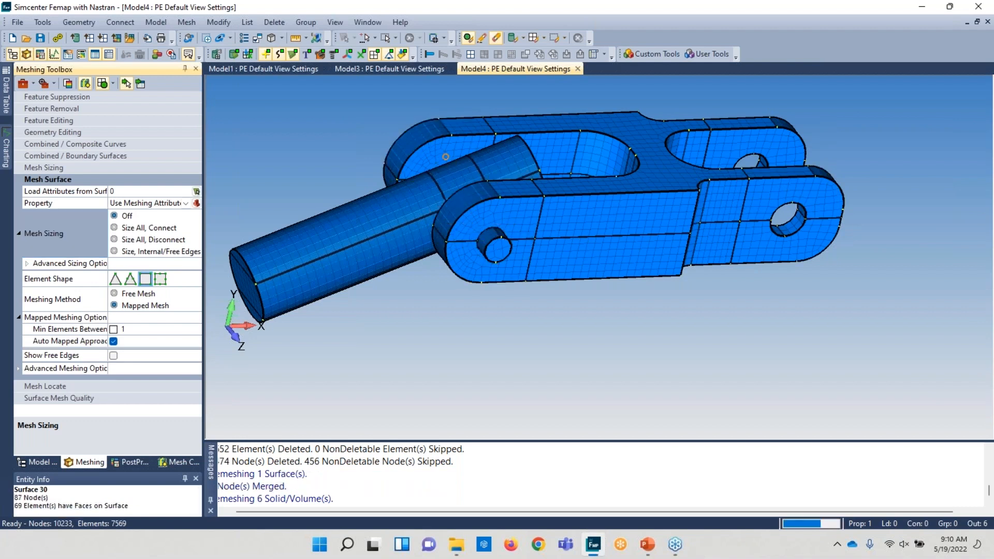
- Inspect the mesh where the pin passes beneath the clevis arm
middle_click_drag(446, 153, 525, 362)
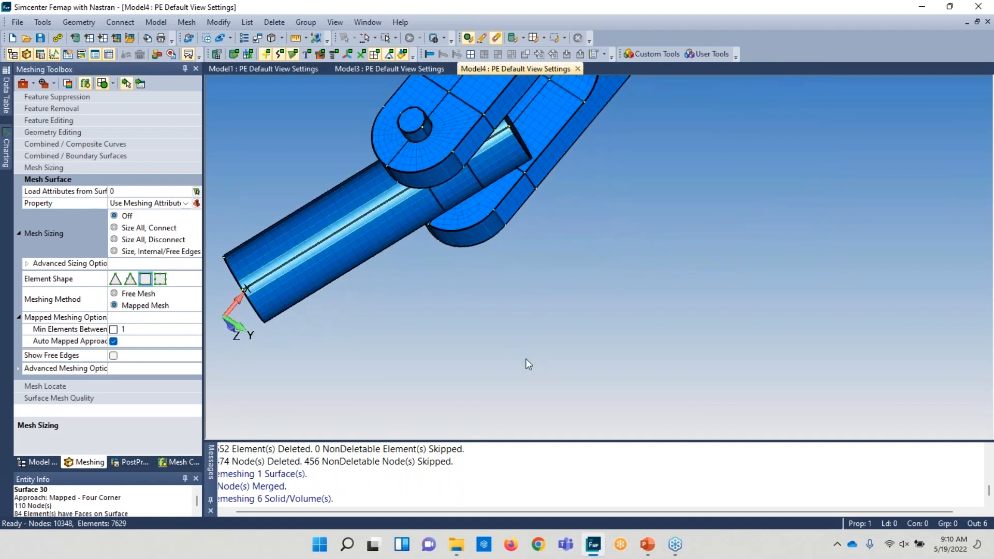
scroll(477, 185, "up", 5)
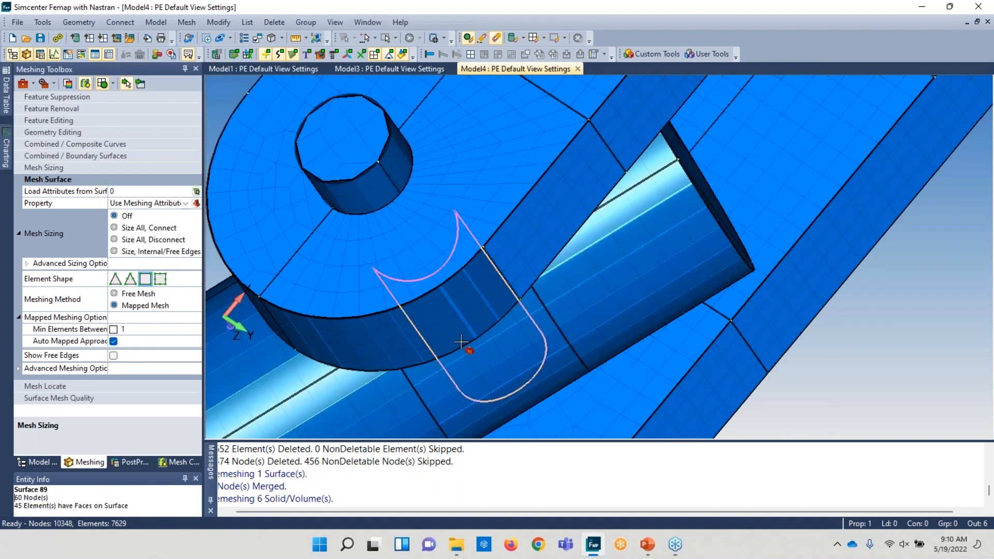
middle_click_drag(490, 277, 494, 235)
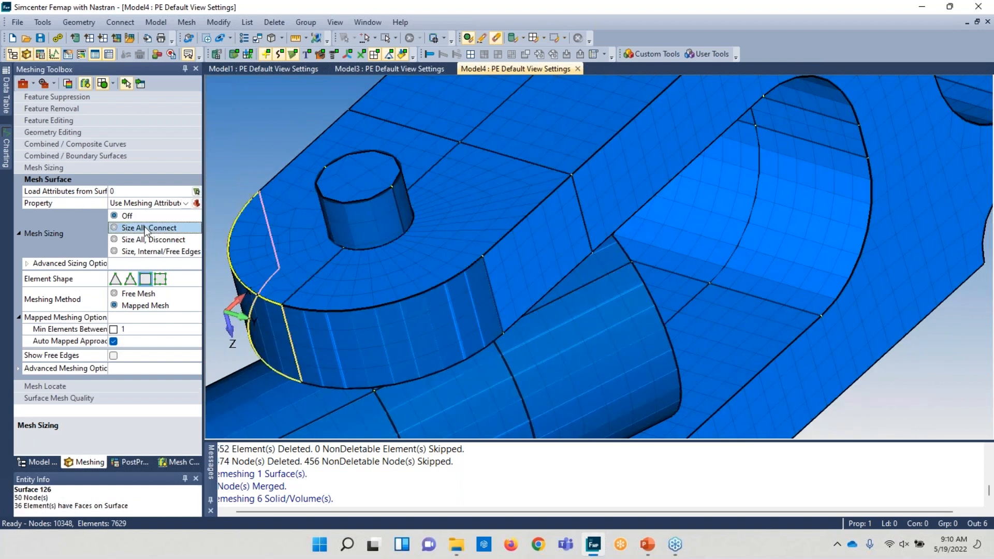
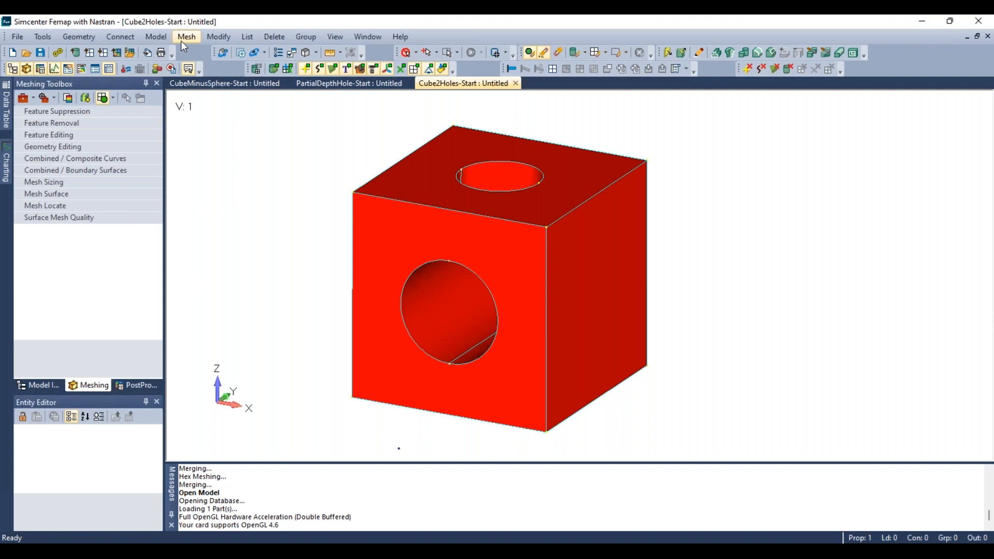
- Hex mesh the cube with two holes using HexMesh Bodies, keeping the default sizing and midside node options
left_click(184, 38)
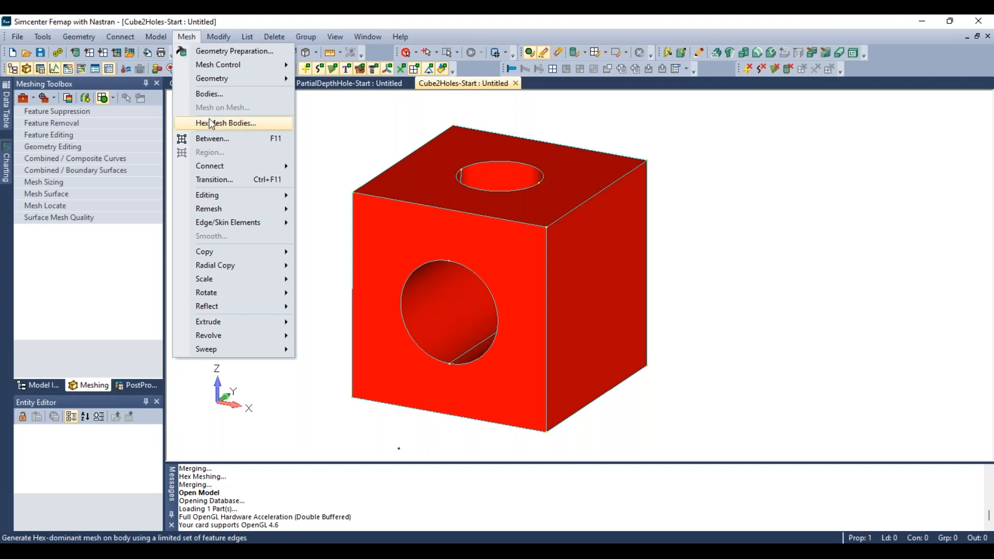
left_click(264, 128)
left_click_drag(380, 356, 148, 48)
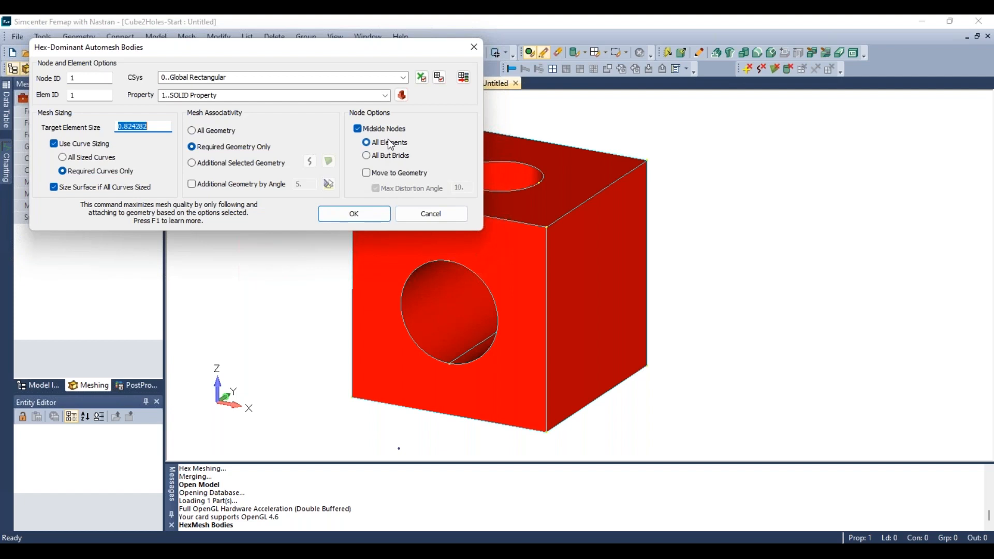
left_click(351, 213)
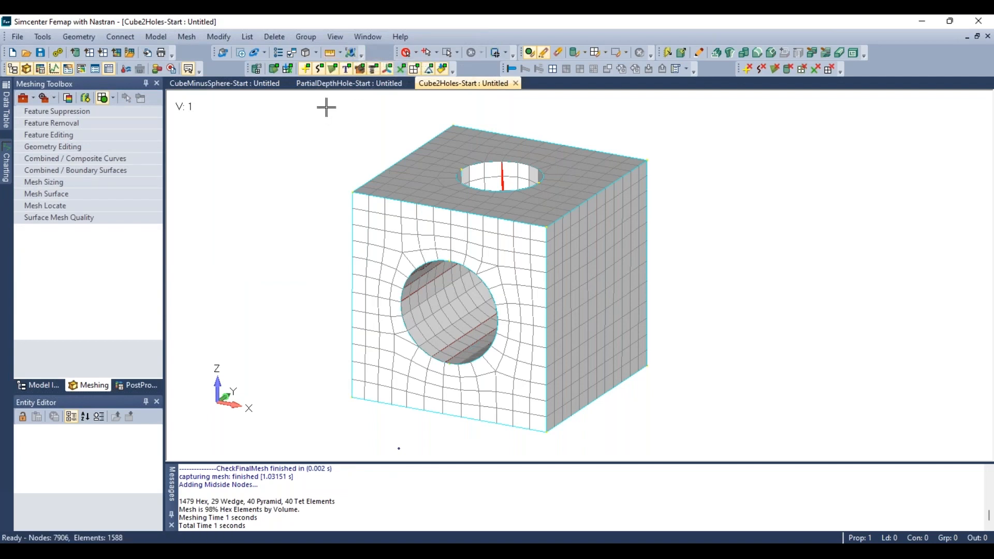
- Hide the 20-noded brick elements by shape in the model tree to view the remaining non-hex elements
left_click(32, 387)
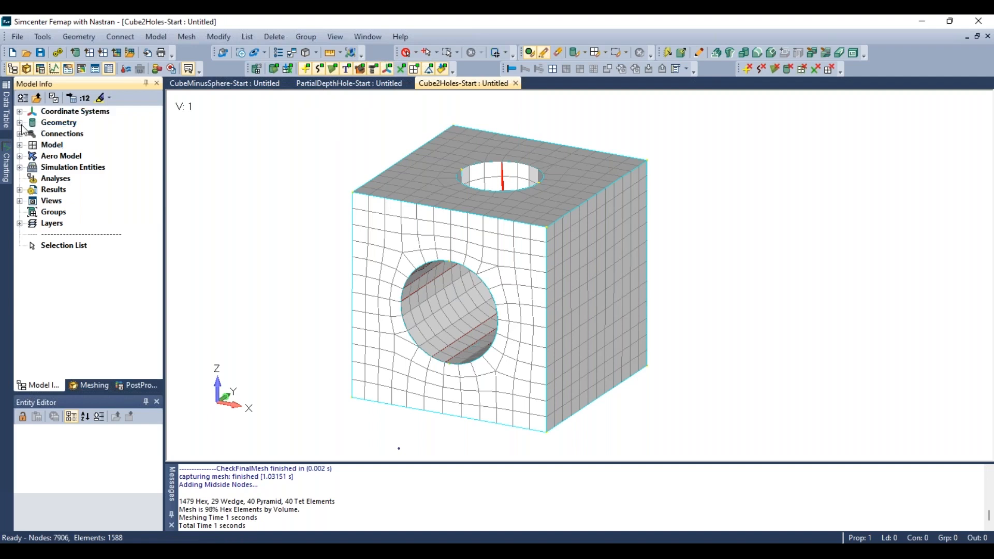
left_click(20, 145)
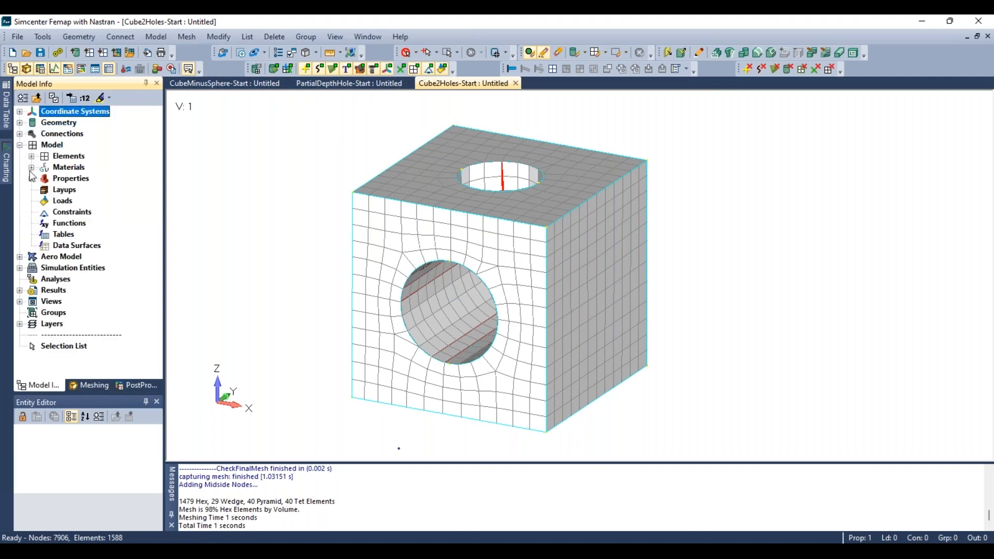
left_click(31, 156)
left_click(43, 167)
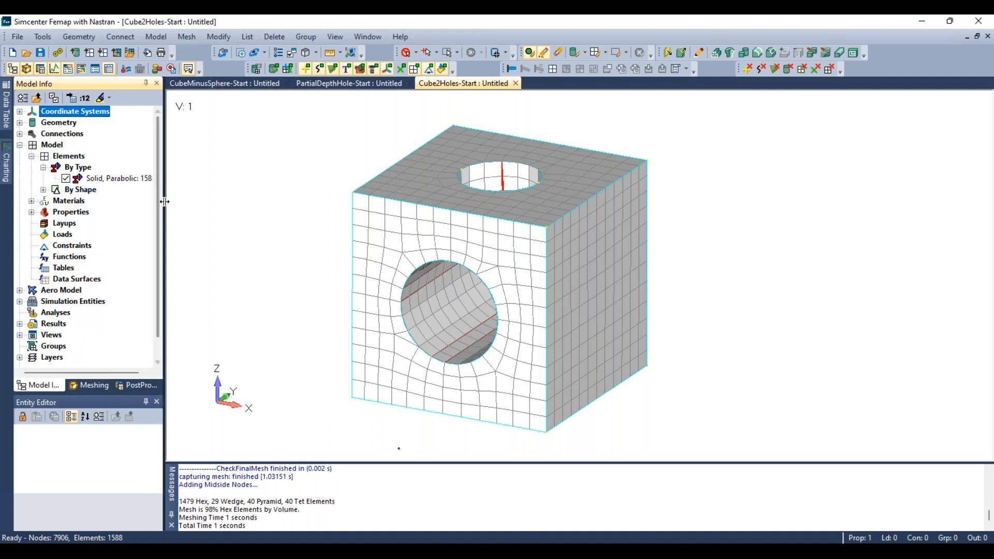
left_click_drag(165, 202, 226, 201)
left_click(44, 190)
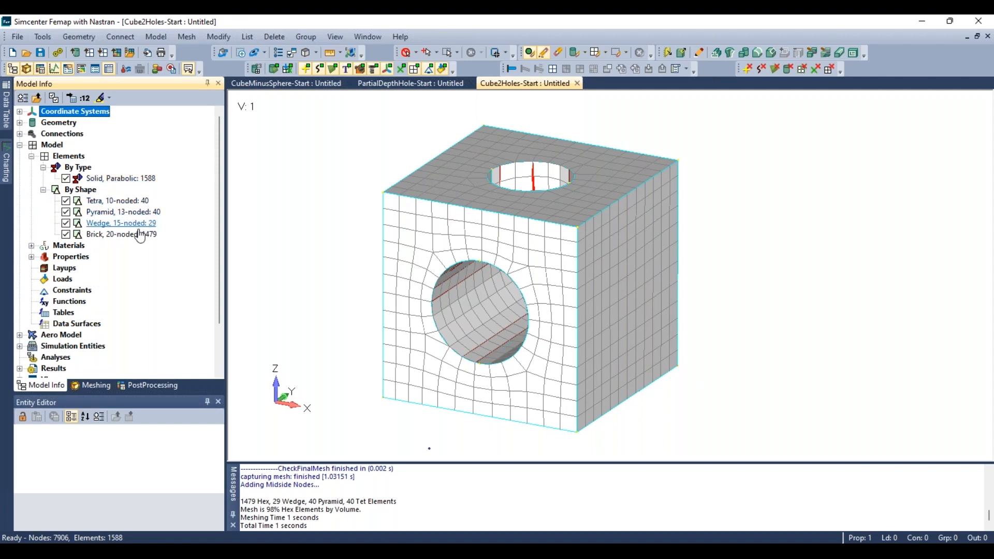
left_click(66, 234)
middle_click_drag(469, 297, 378, 224)
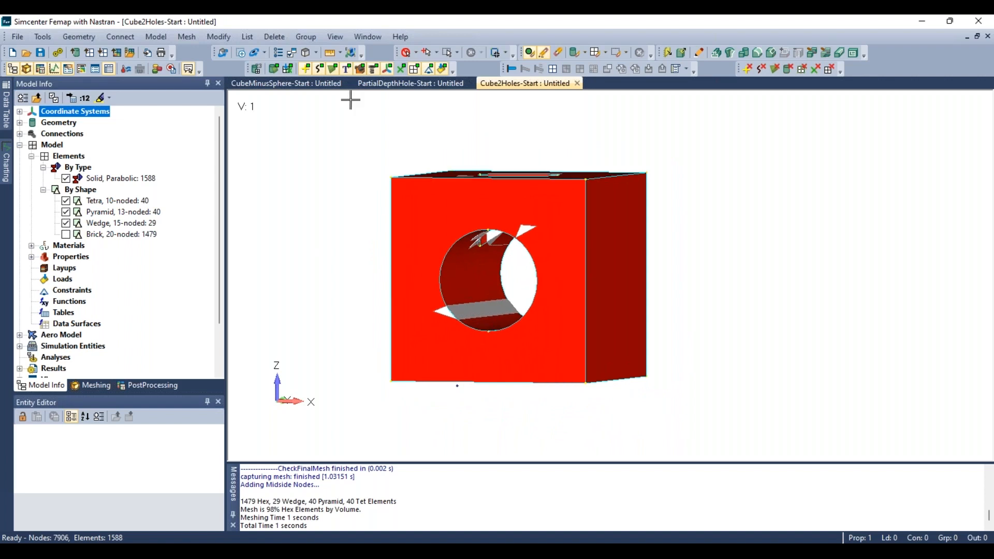
- Examine the wedge, pyramid and tetra elements by toggling each shape's visibility, then show all element shapes again
left_click(332, 69)
middle_click_drag(501, 226, 562, 188)
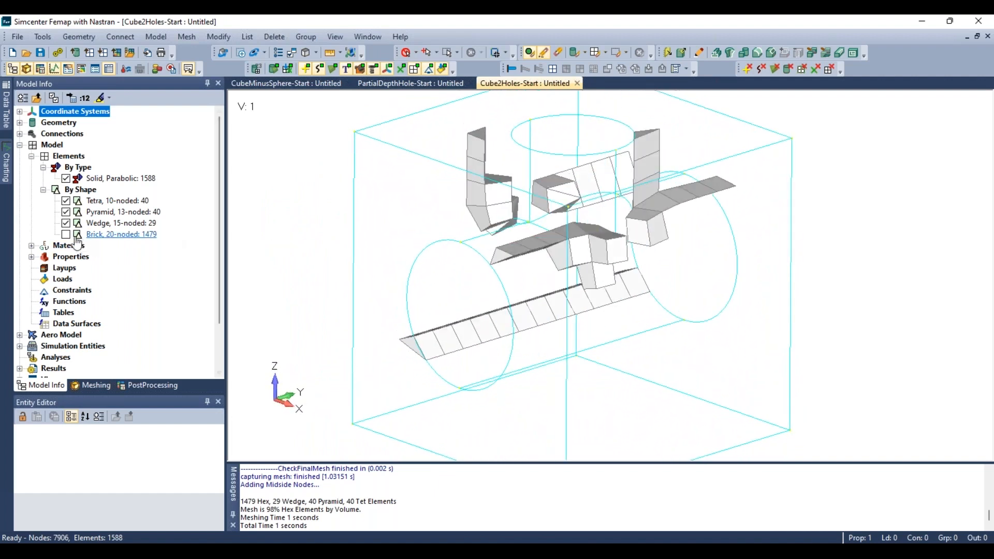
left_click(65, 223)
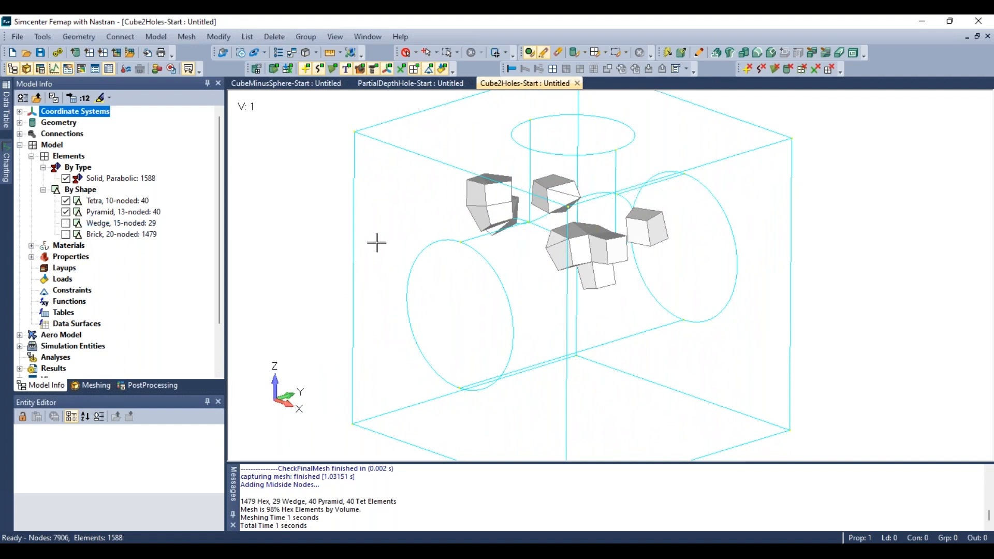
middle_click_drag(377, 241, 438, 250)
left_click(66, 212)
left_click(66, 212)
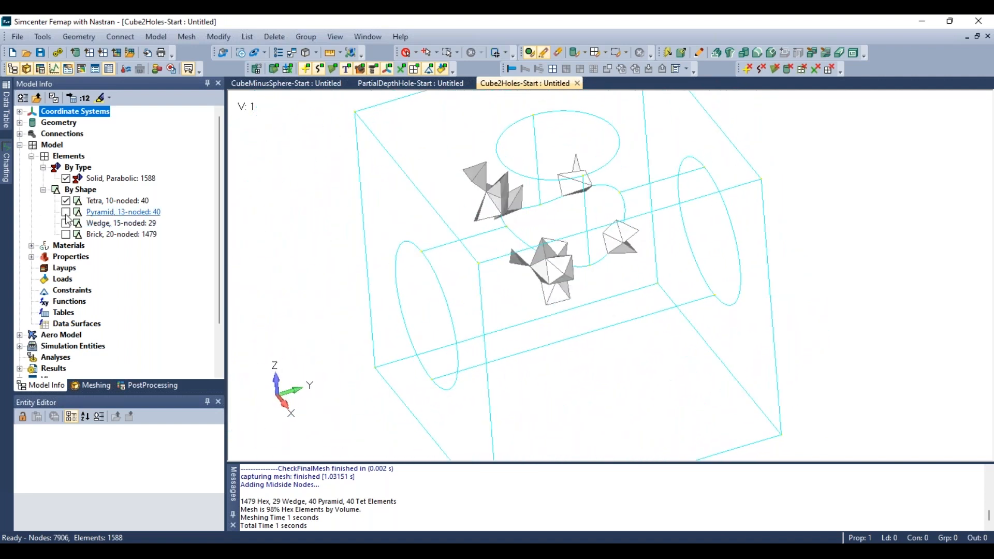
left_click(66, 222)
left_click(66, 234)
middle_click_drag(385, 275, 419, 260)
scroll(419, 260, "down", 4)
- Contour the model's elements by Jacobian element quality and orbit around the cube to inspect it
left_click(351, 55)
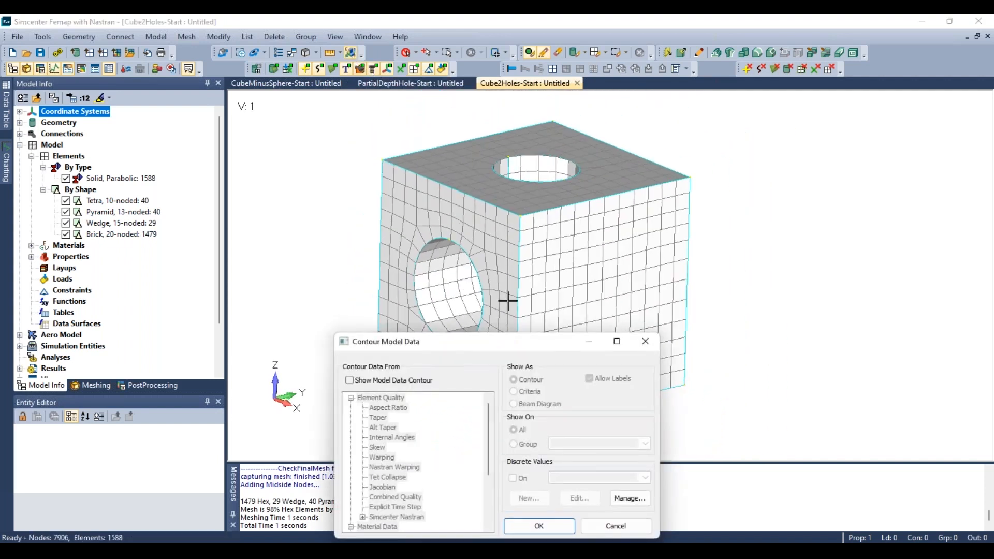
left_click(349, 381)
left_click(381, 487)
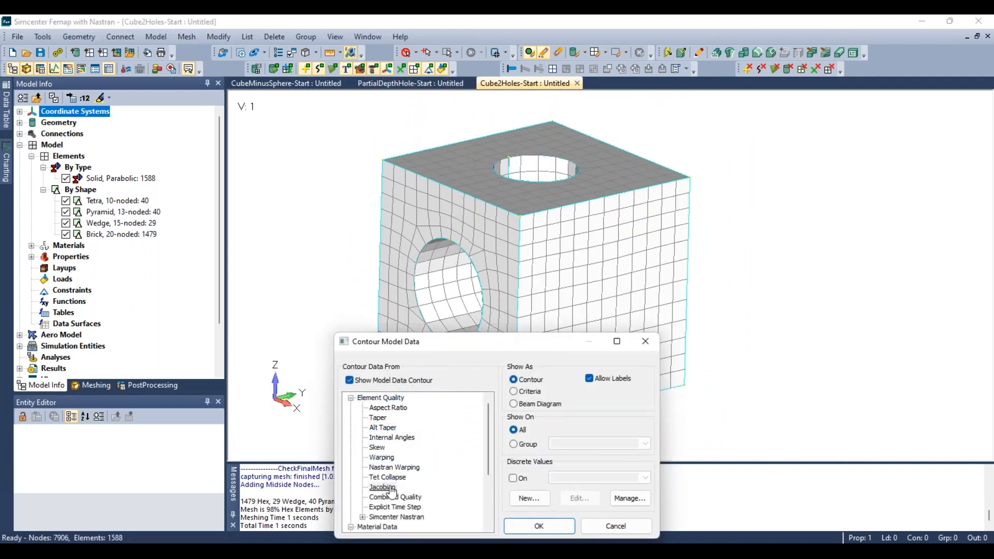
left_click(552, 527)
middle_click_drag(536, 280, 487, 120)
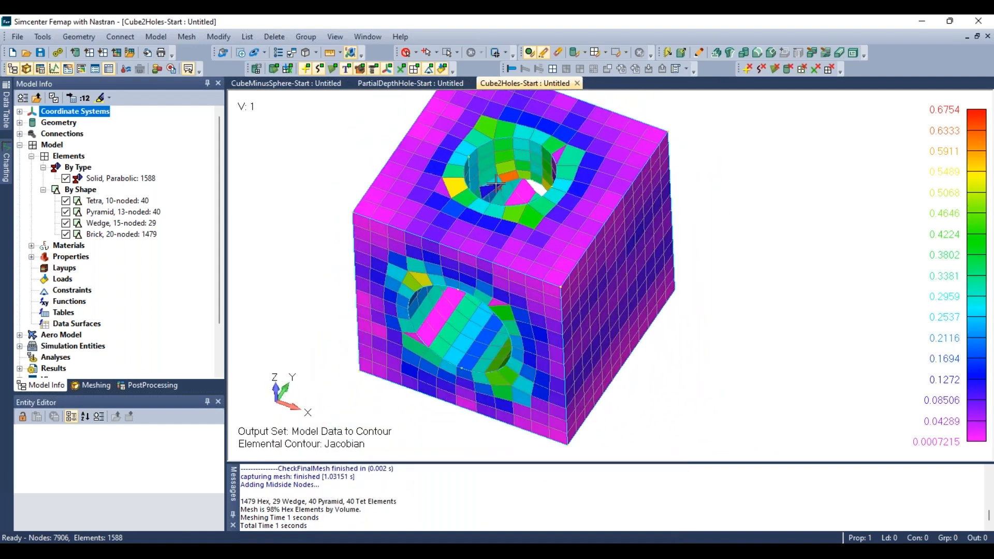
middle_click_drag(510, 243, 467, 216)
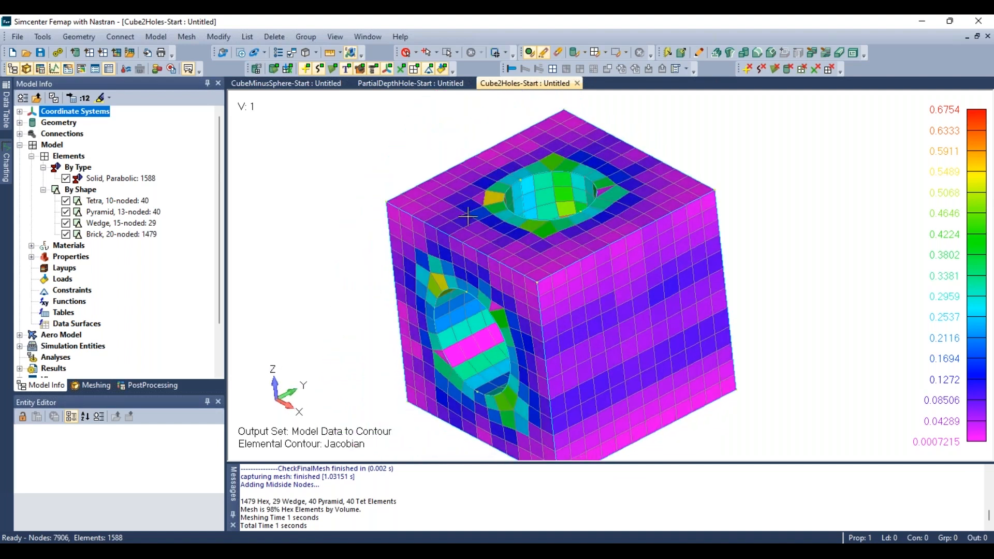
middle_click_drag(492, 241, 454, 266)
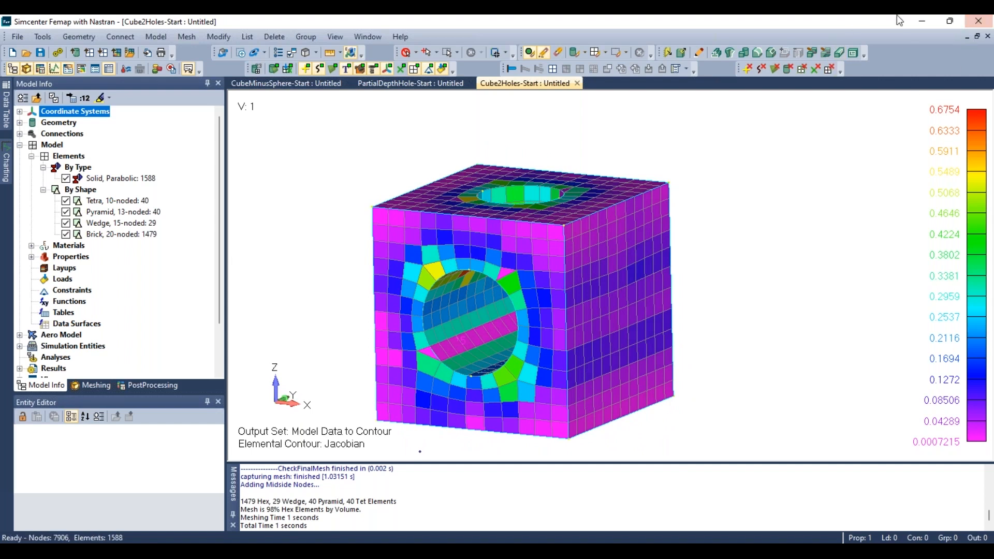